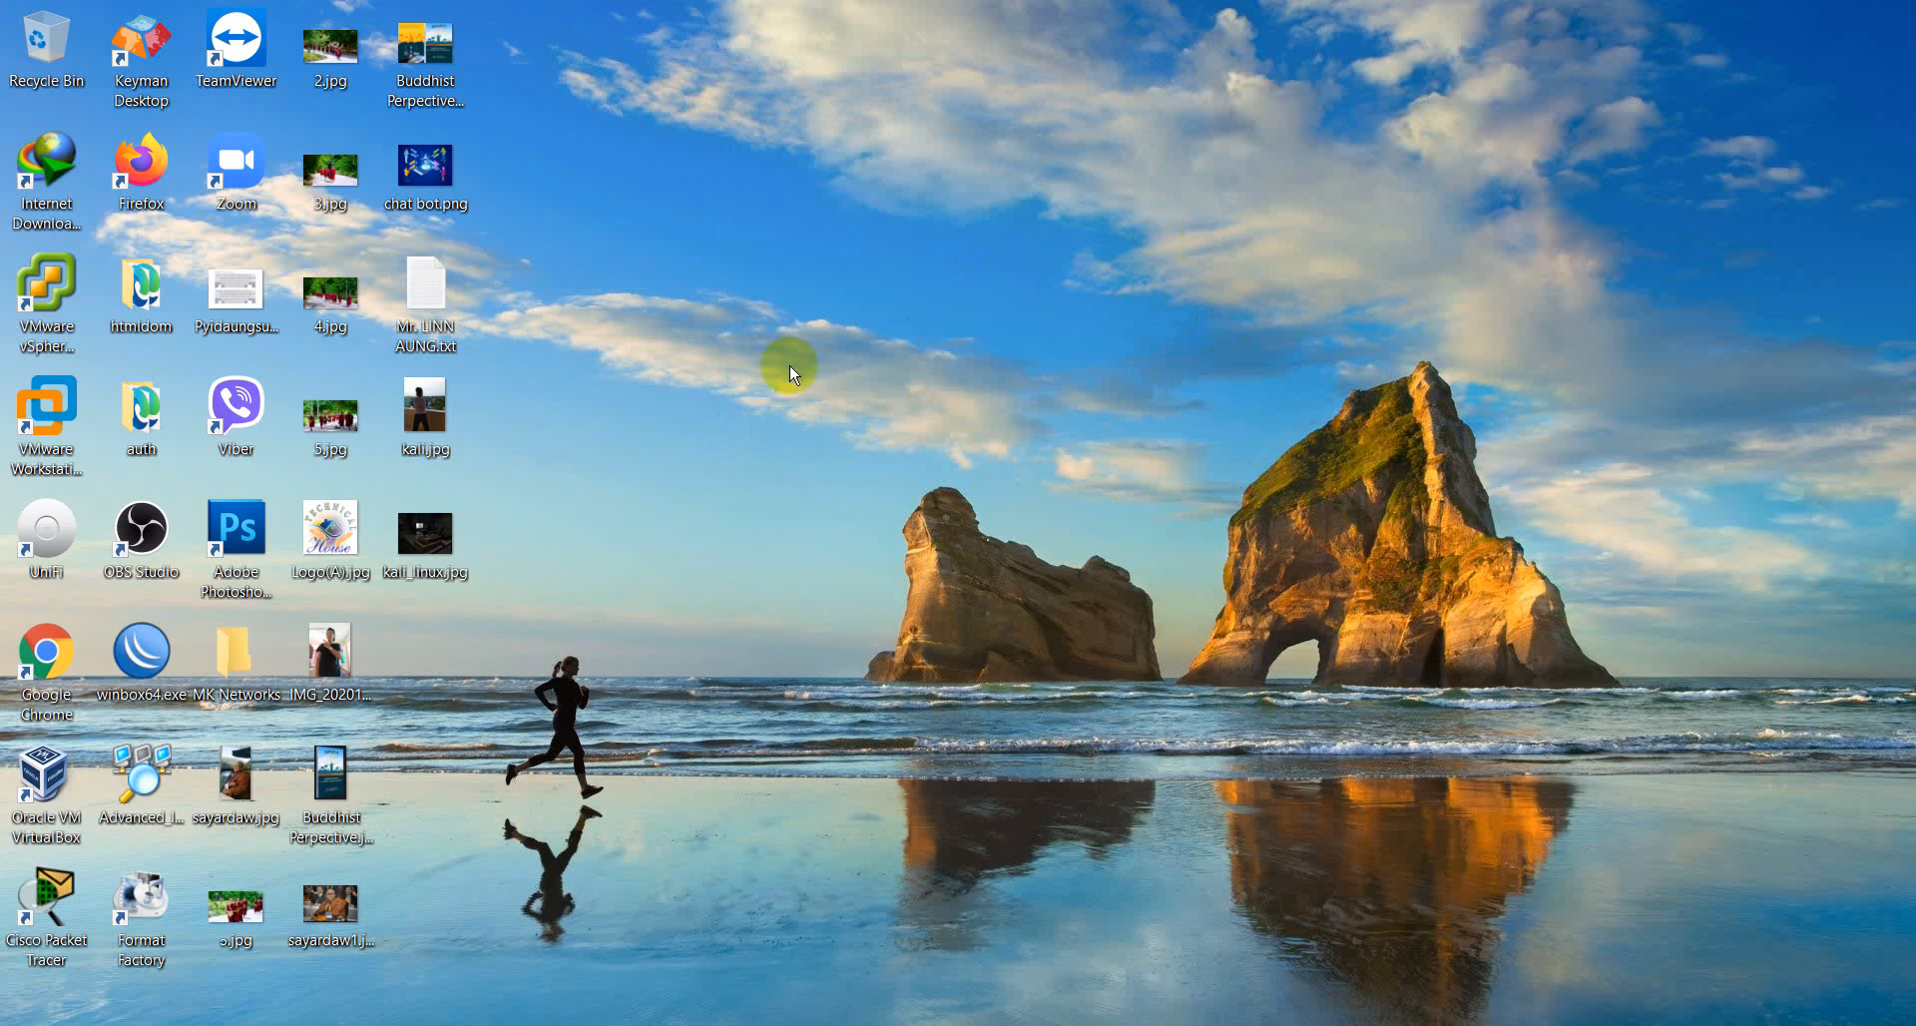
- Open a blank Notepad document
key(super+r)
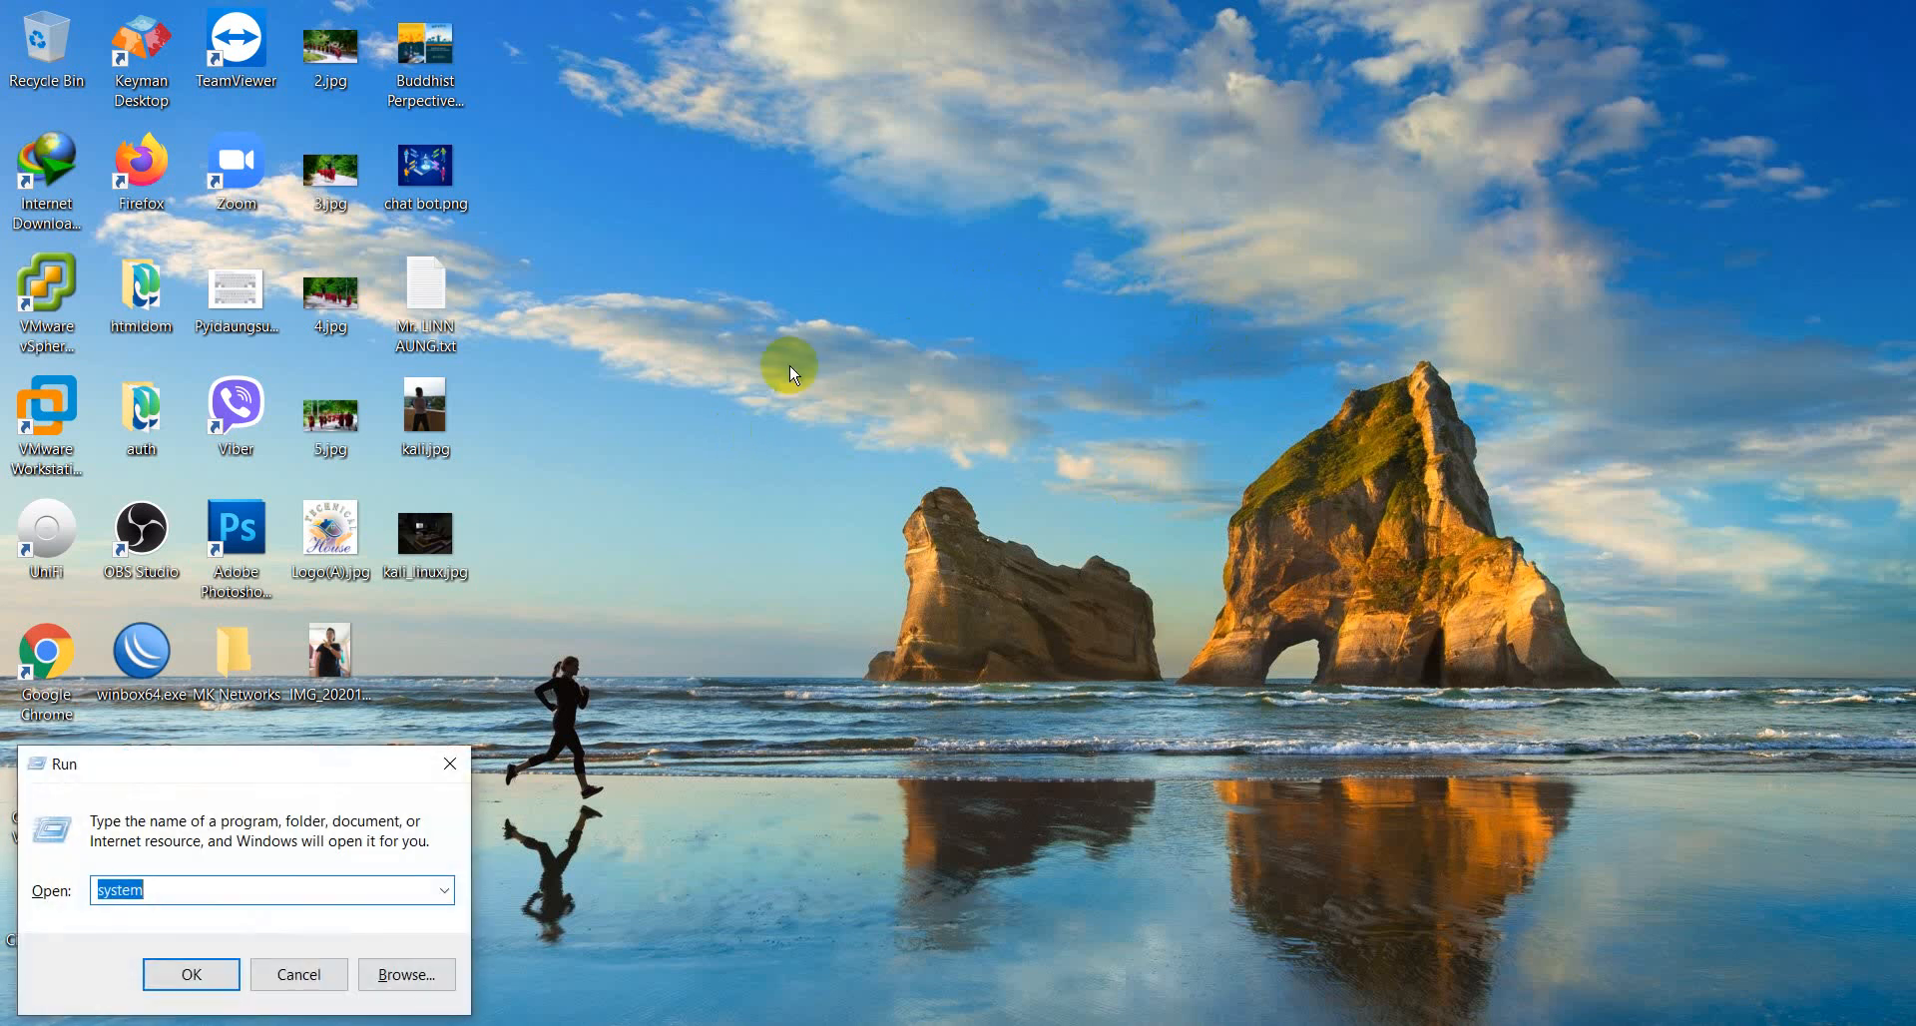
text(notepad)
key(Return)
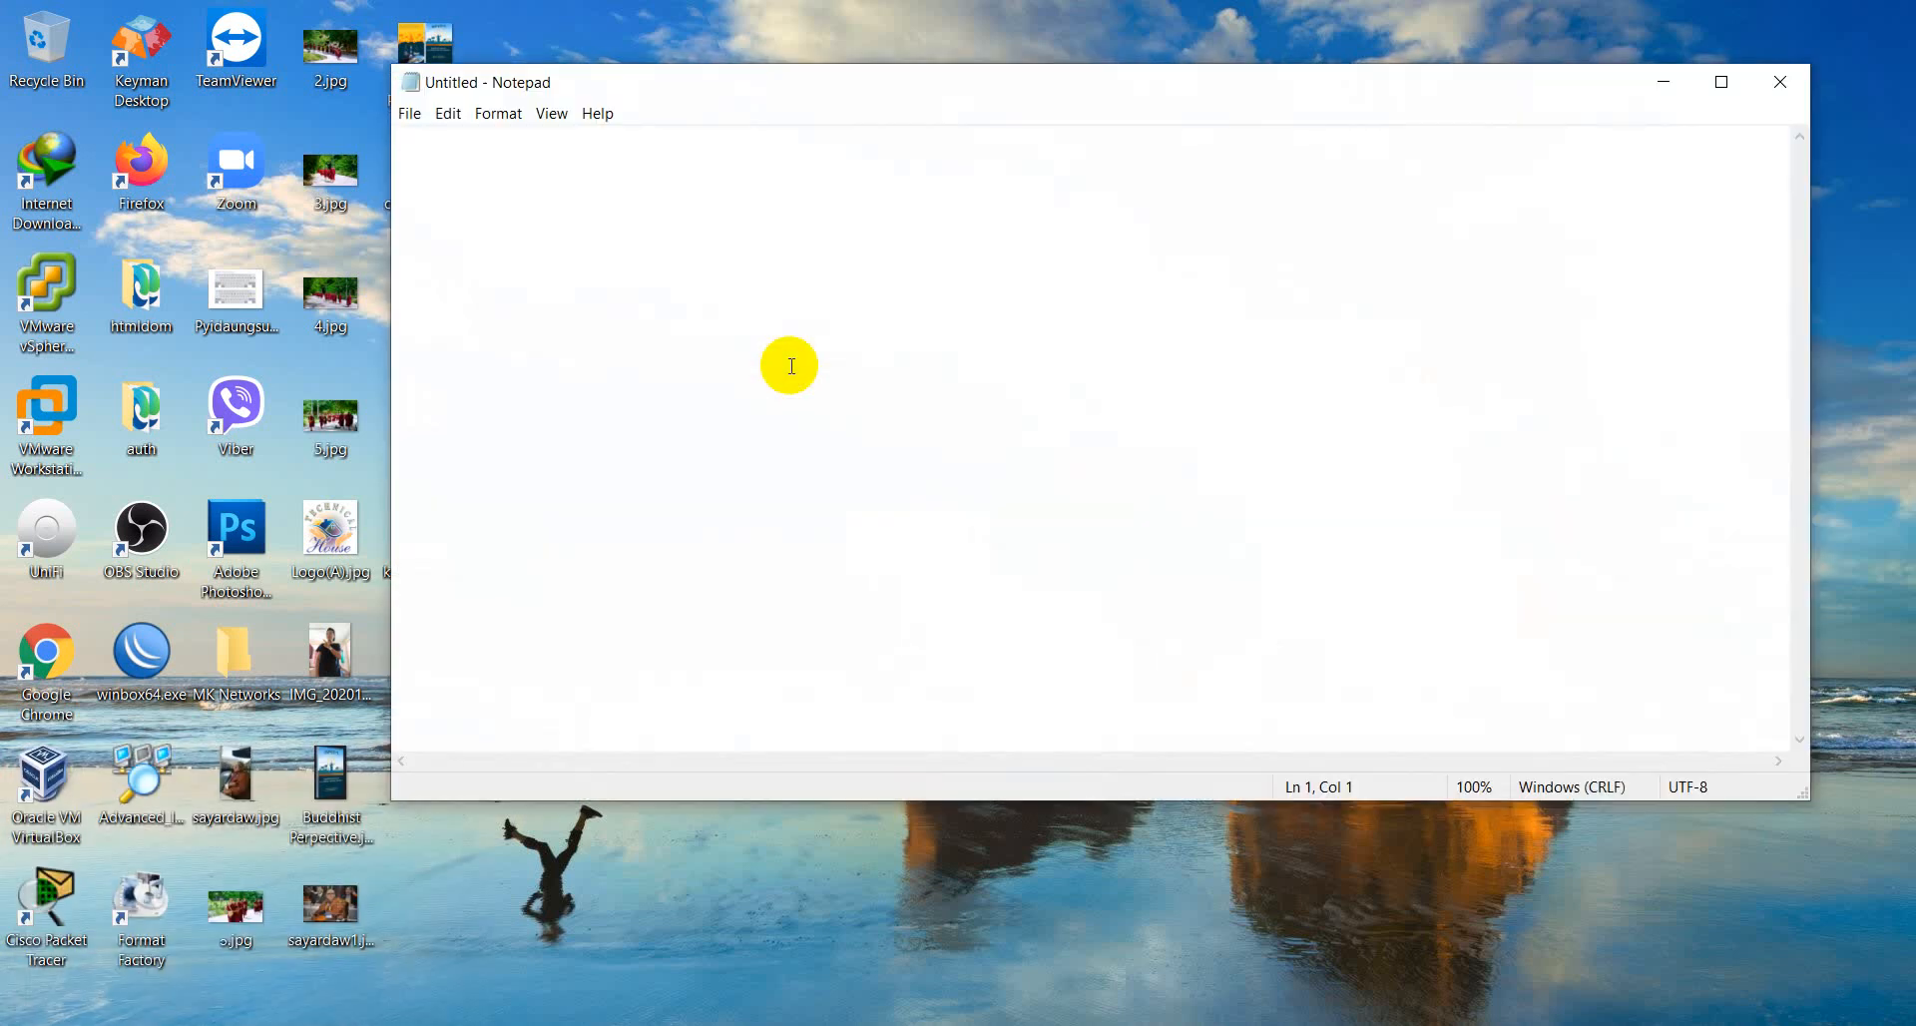
- Write "1/ Ubuntu iso" as the first line of the requirements list
text(1/ Ubuntu )
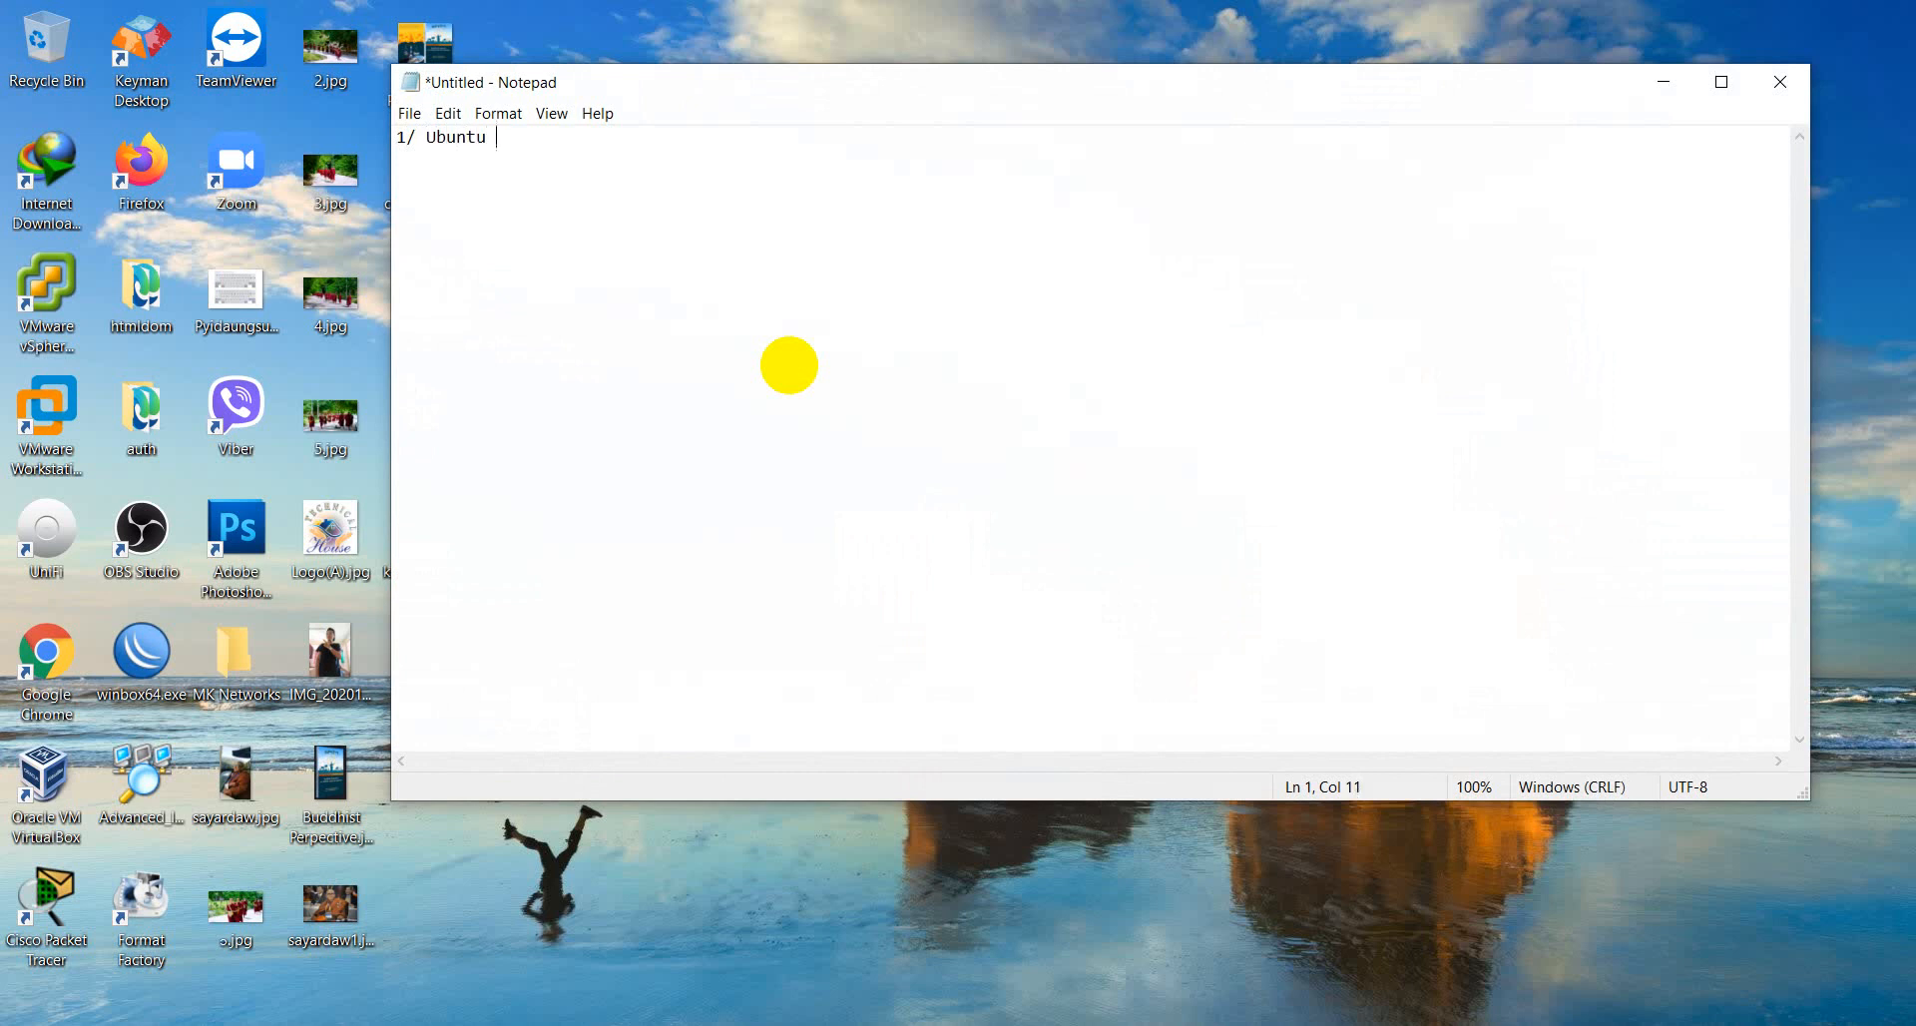
text(iso)
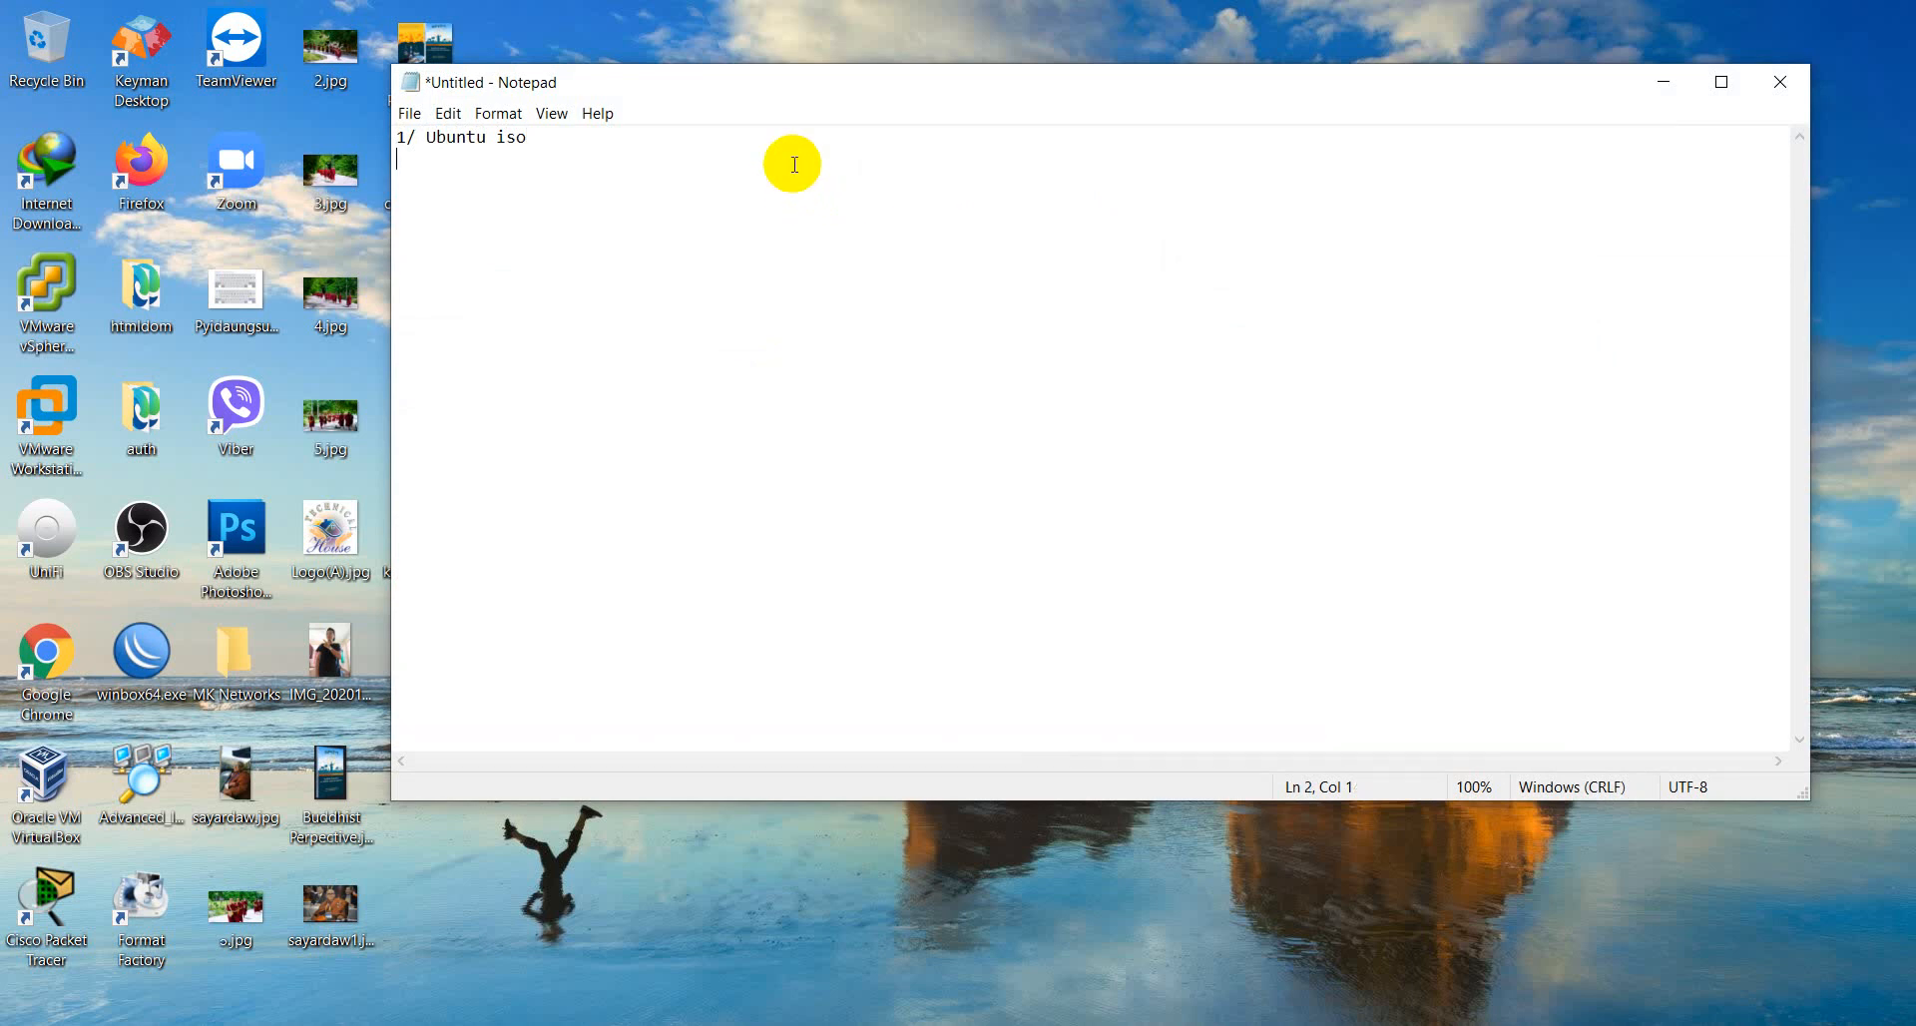
- Add "2/ VMware" as the second line of the list and minimize the notes
ctrl+scroll(795, 165, up, 9)
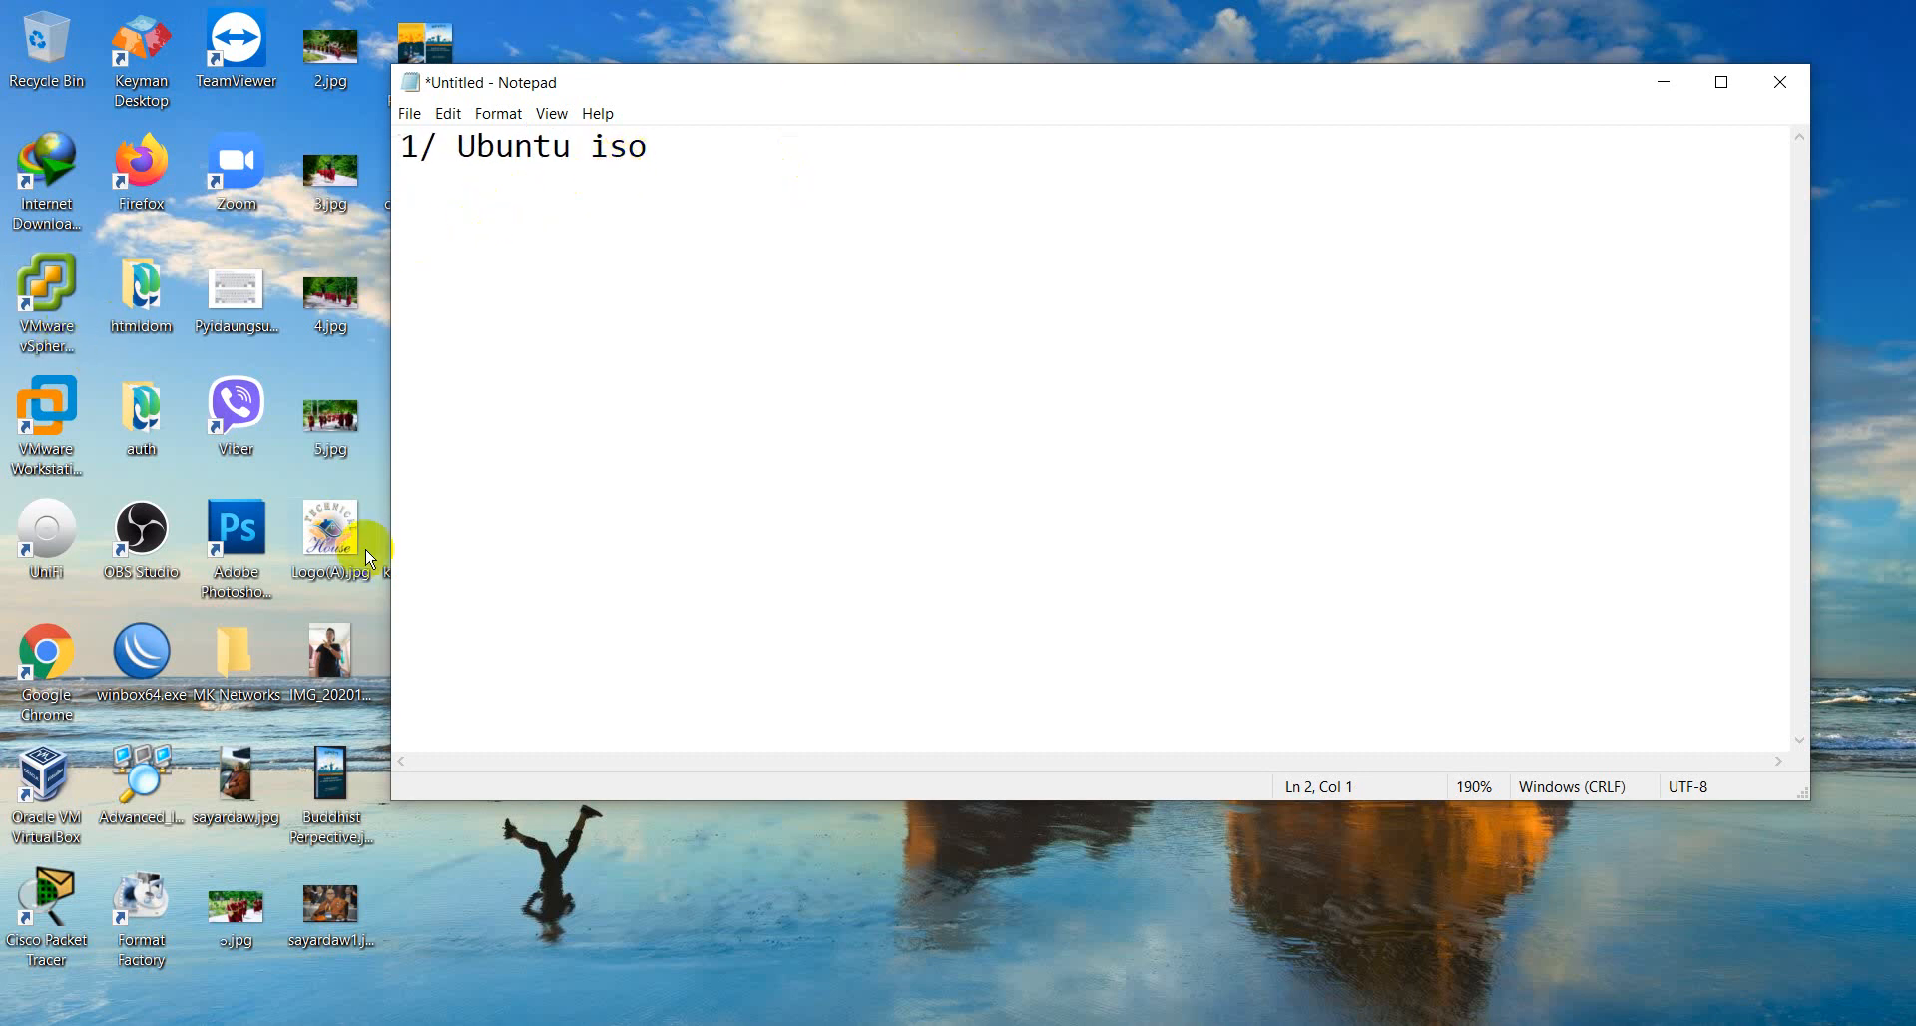
text(2/ VMware)
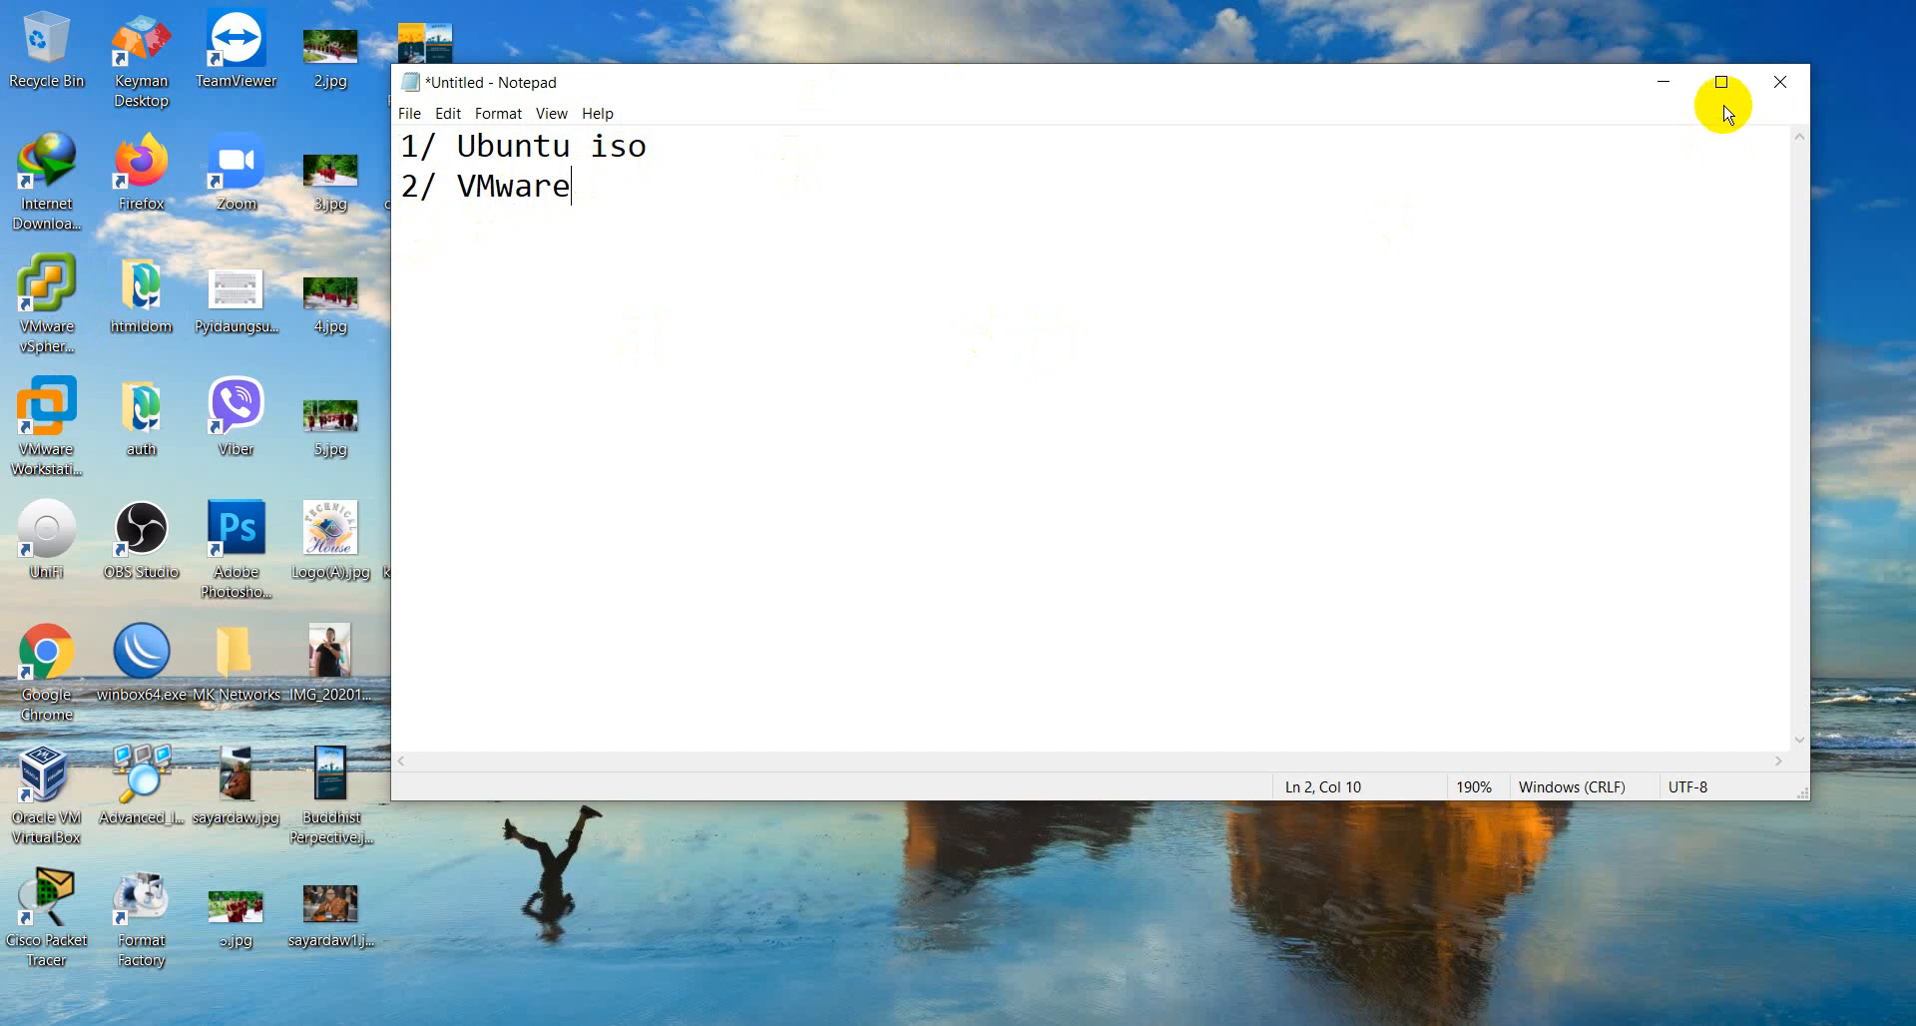
click(1658, 77)
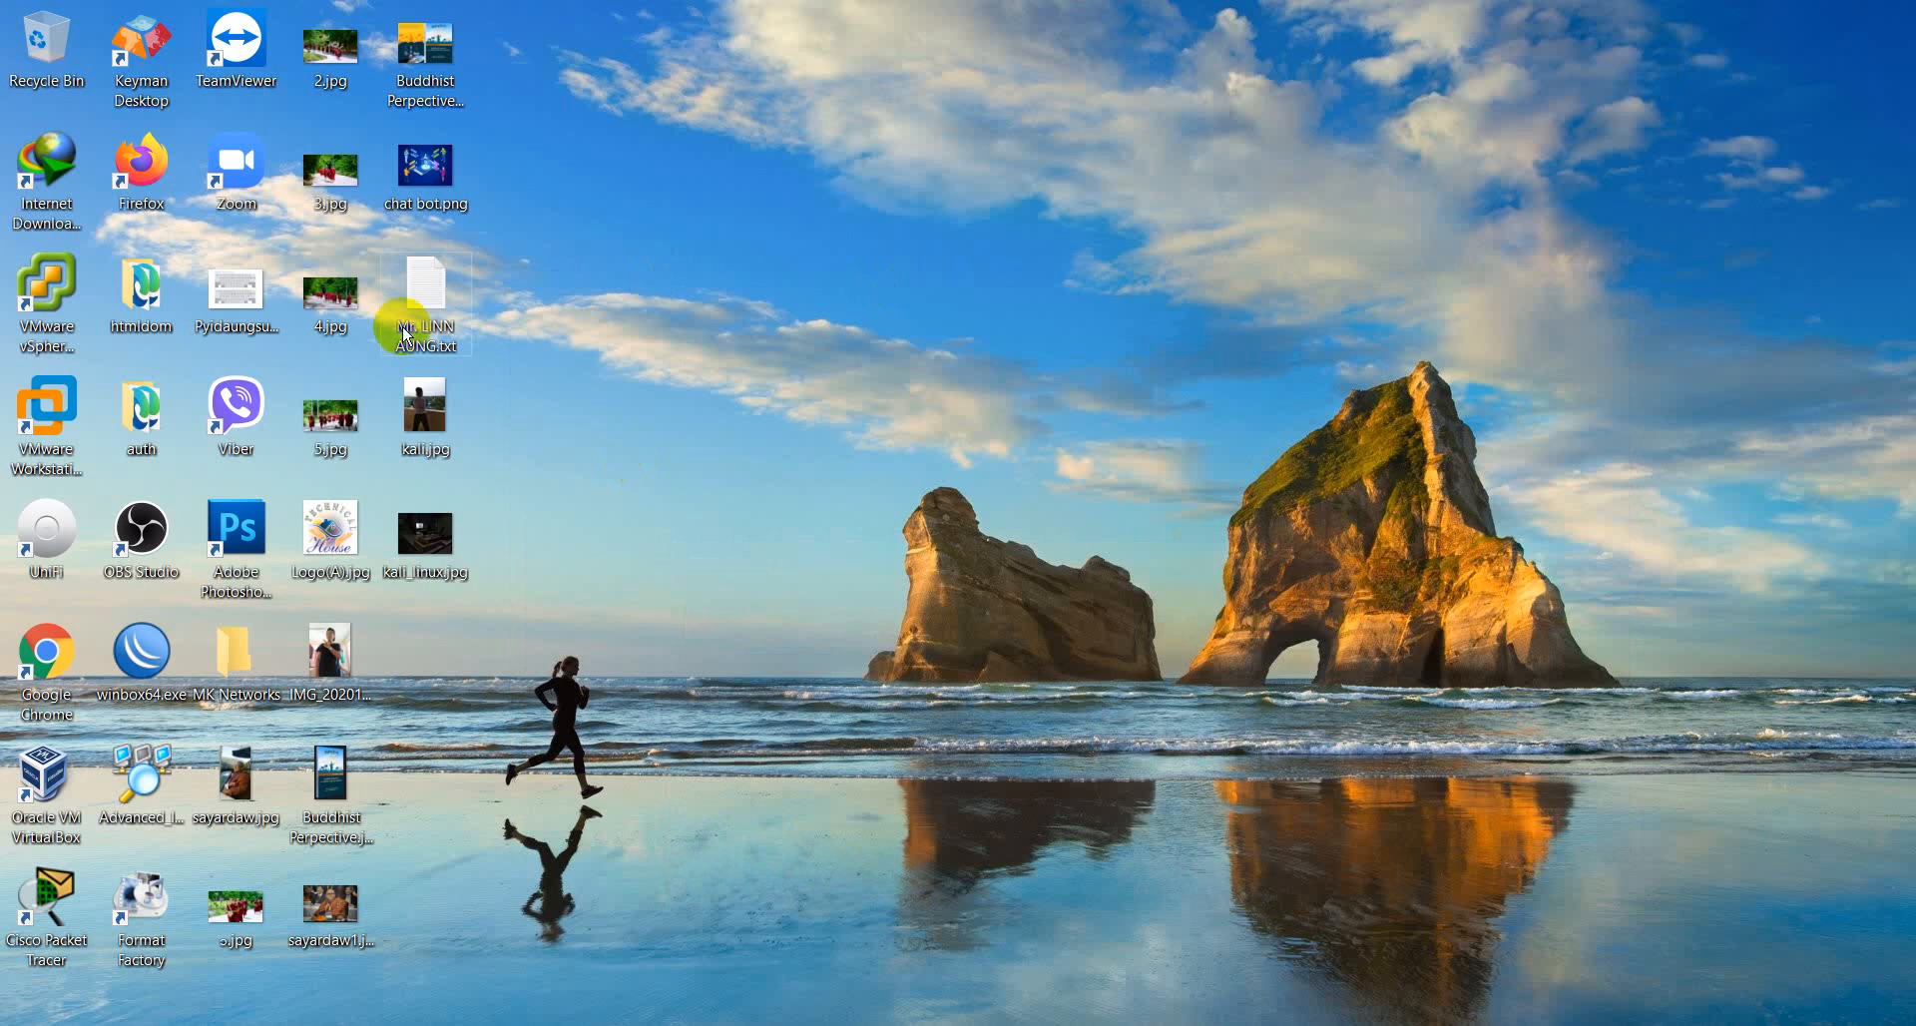
- Open Google Chrome in a maximized window and go to ubuntu.com
click(47, 654)
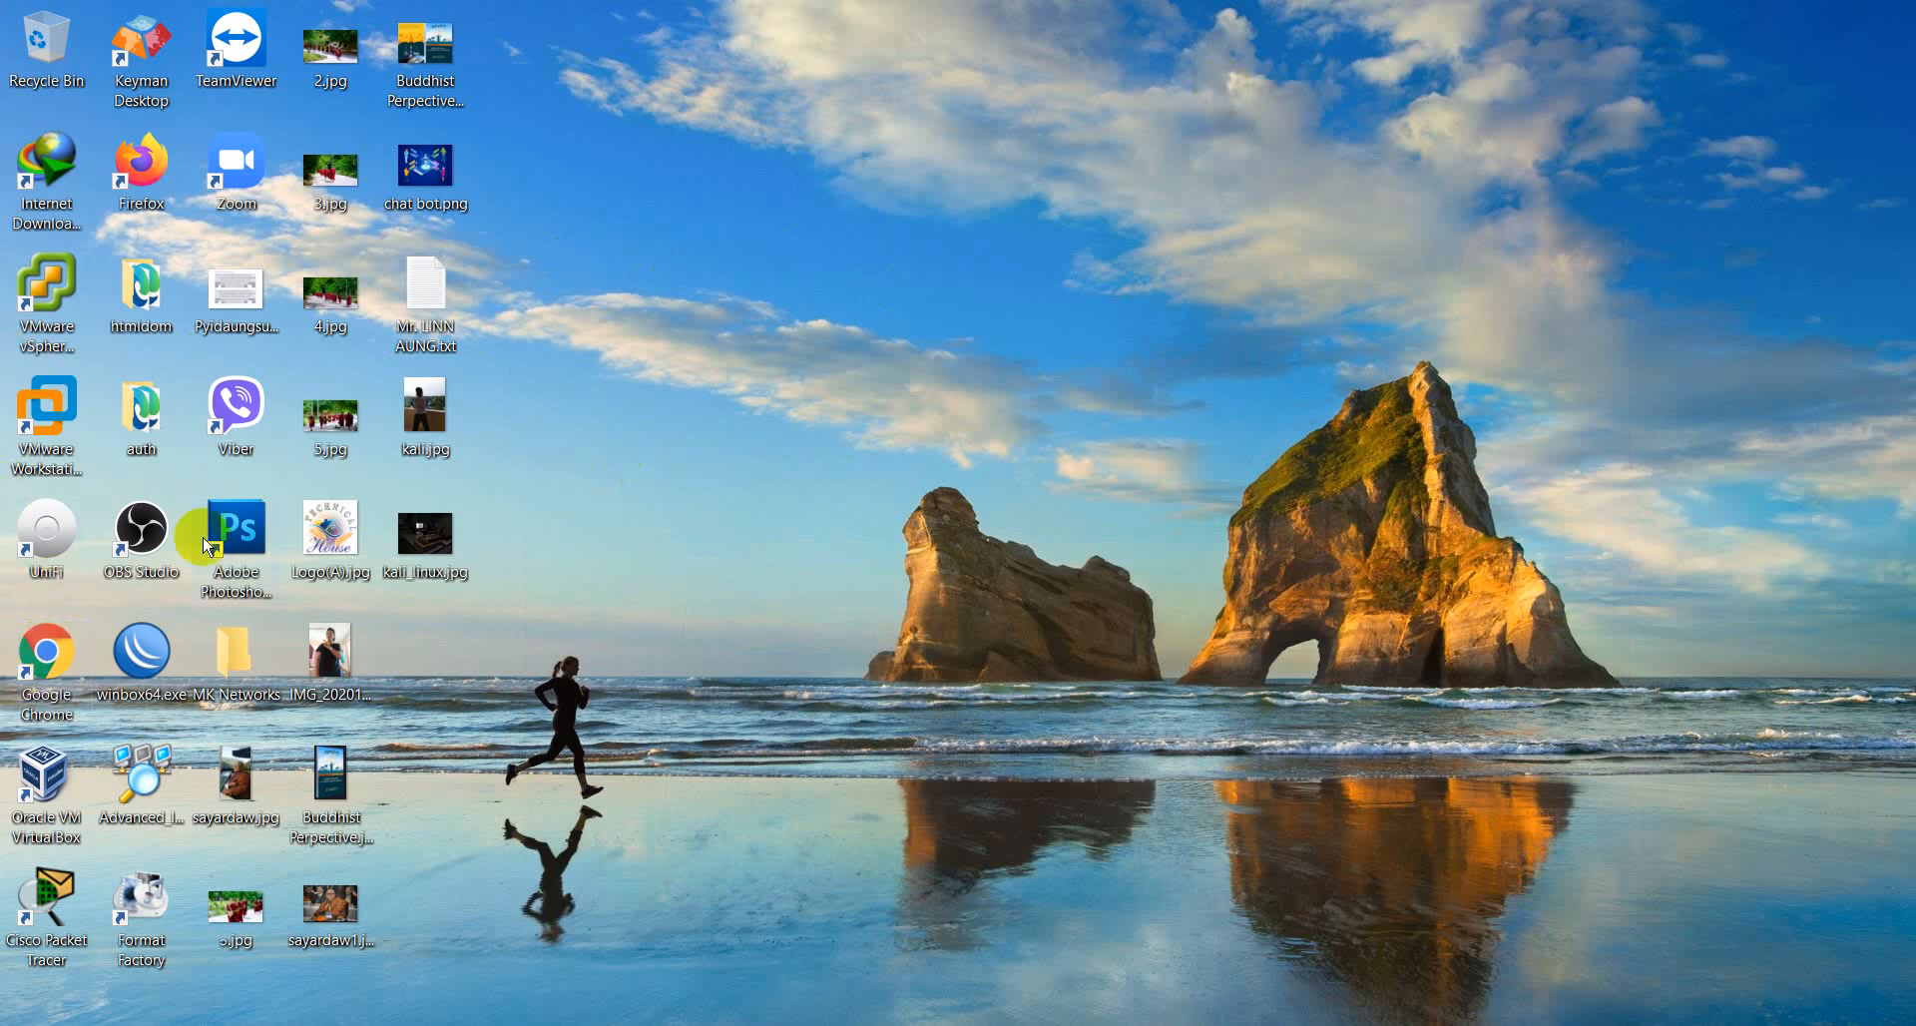
double_click(55, 639)
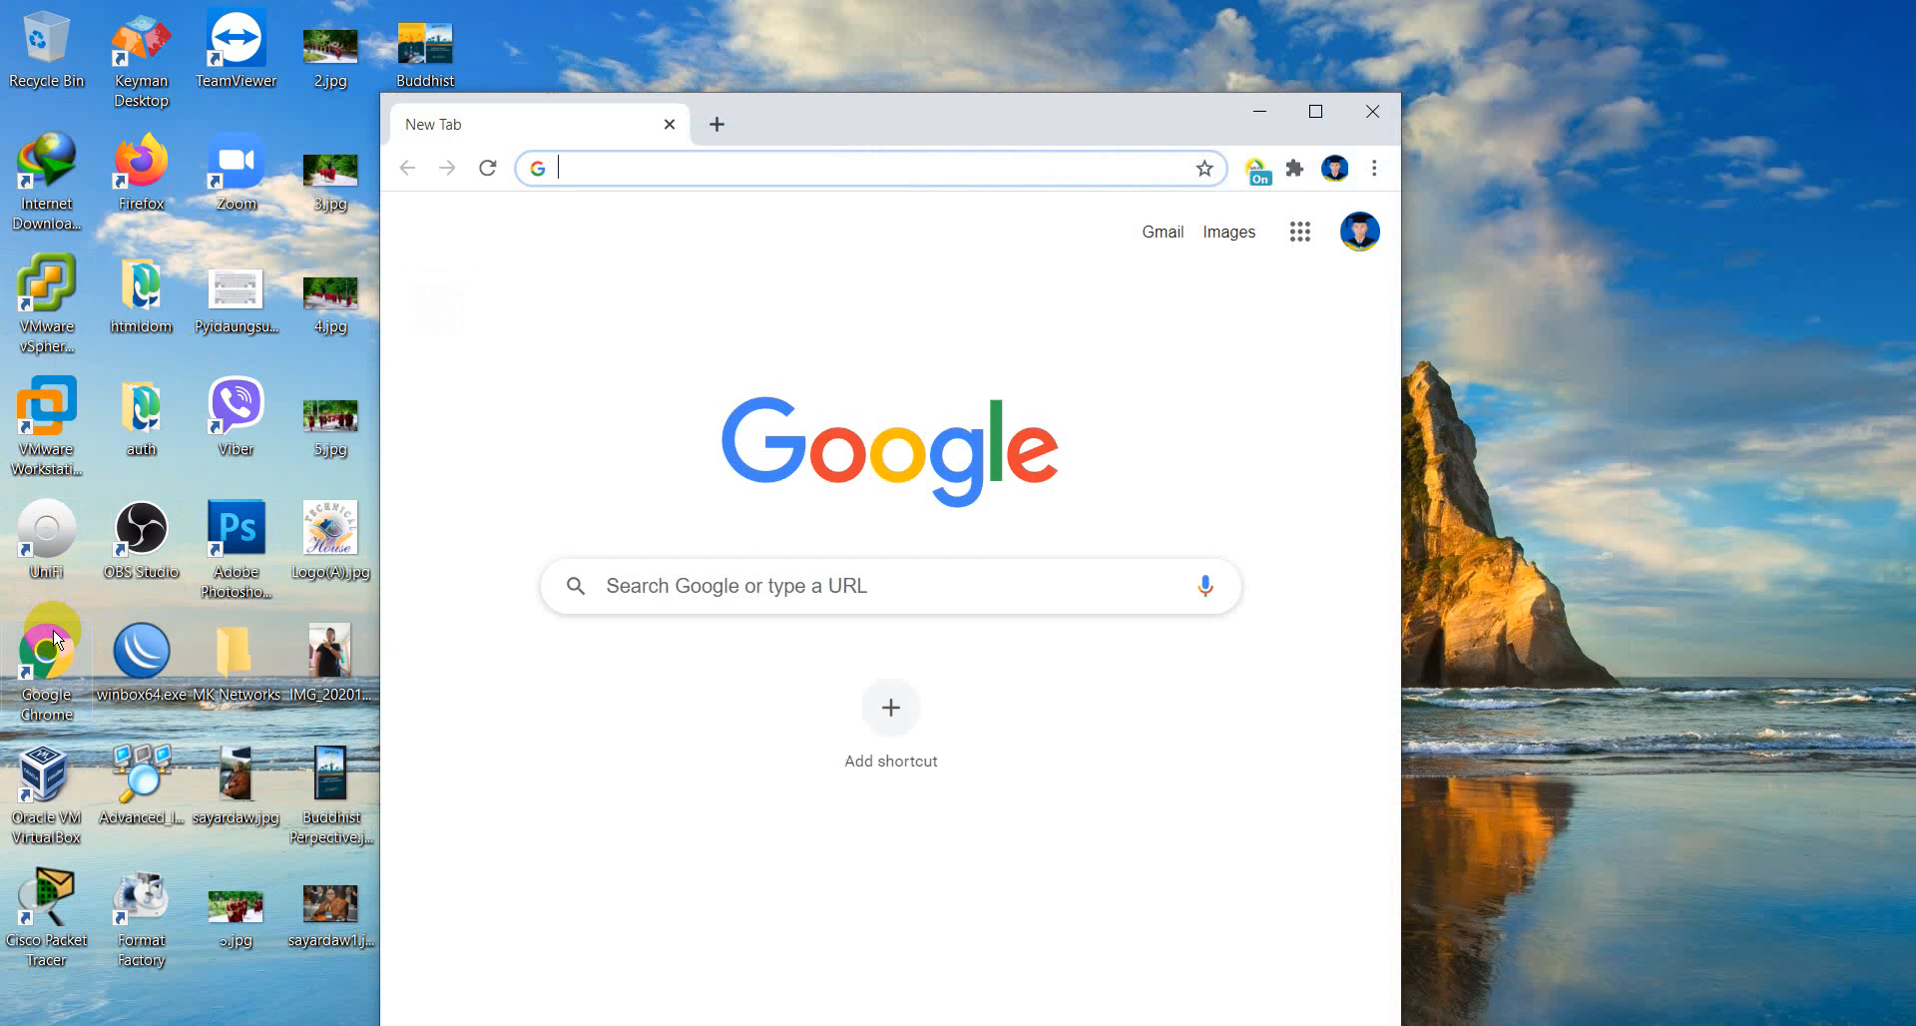
click(1315, 111)
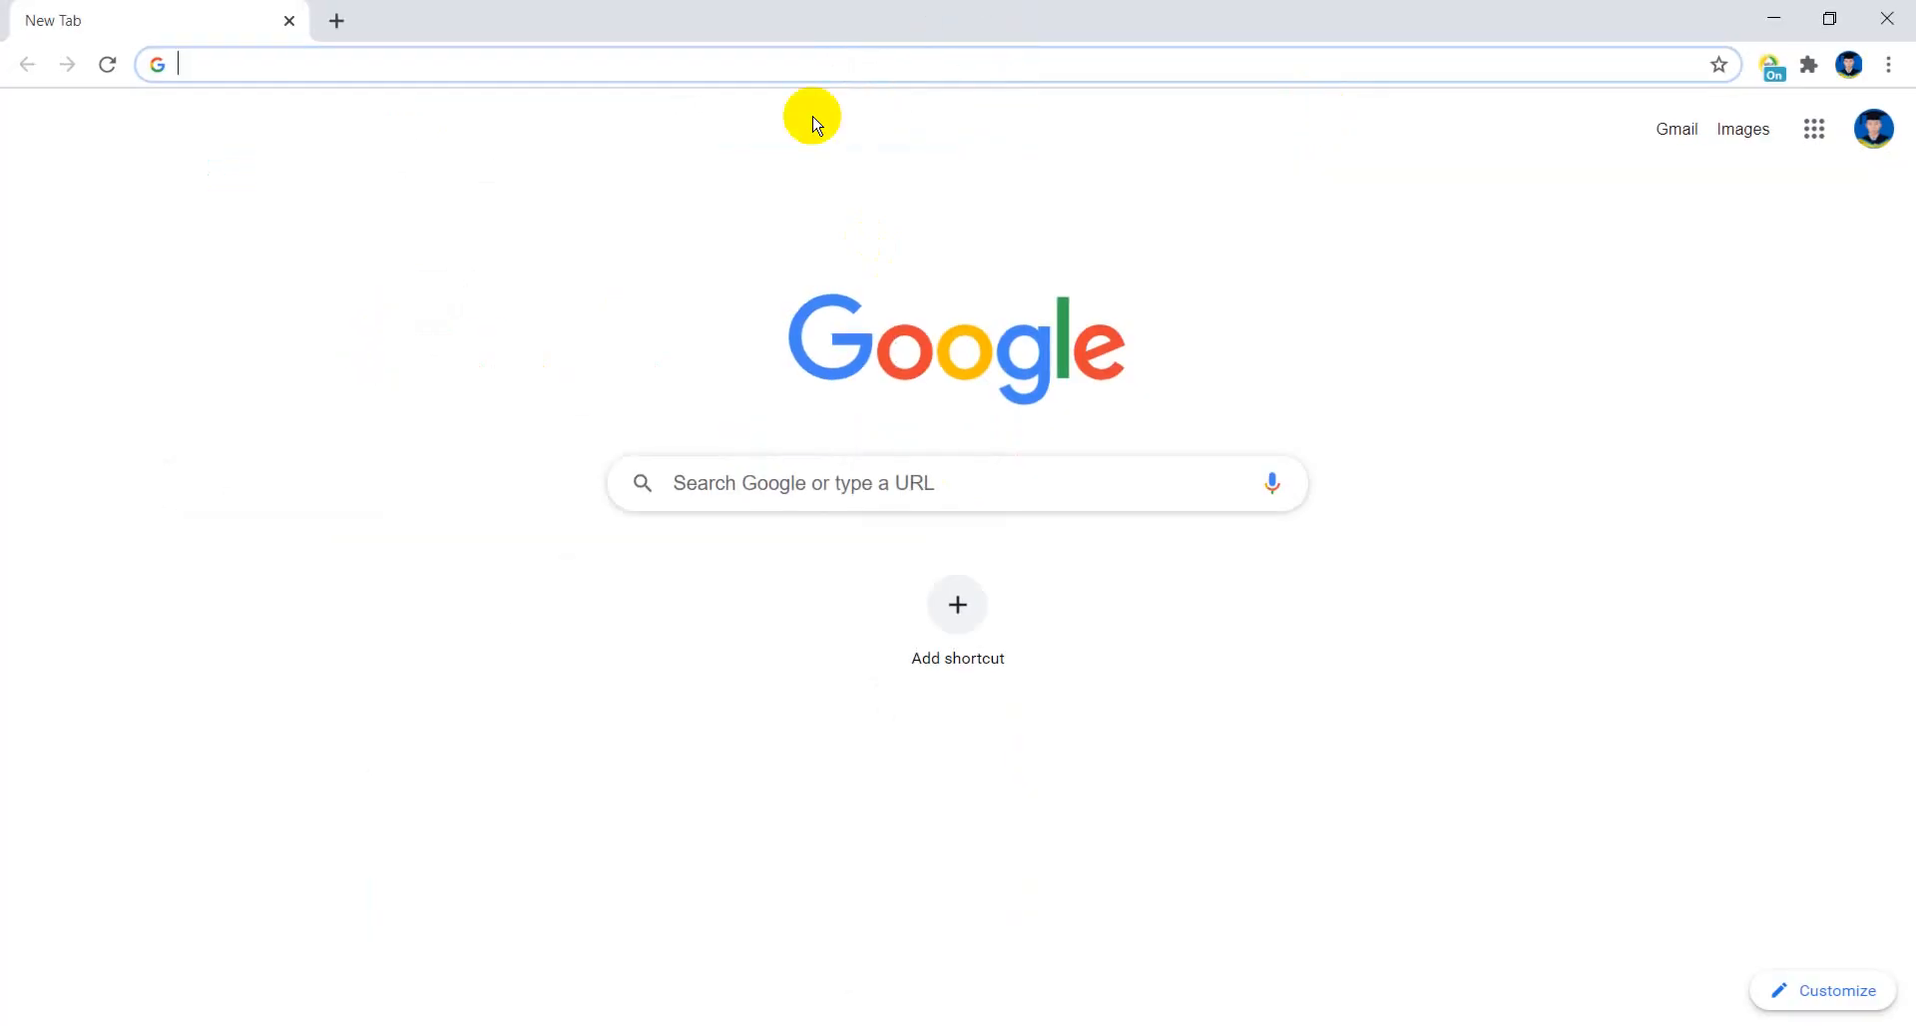
click(804, 64)
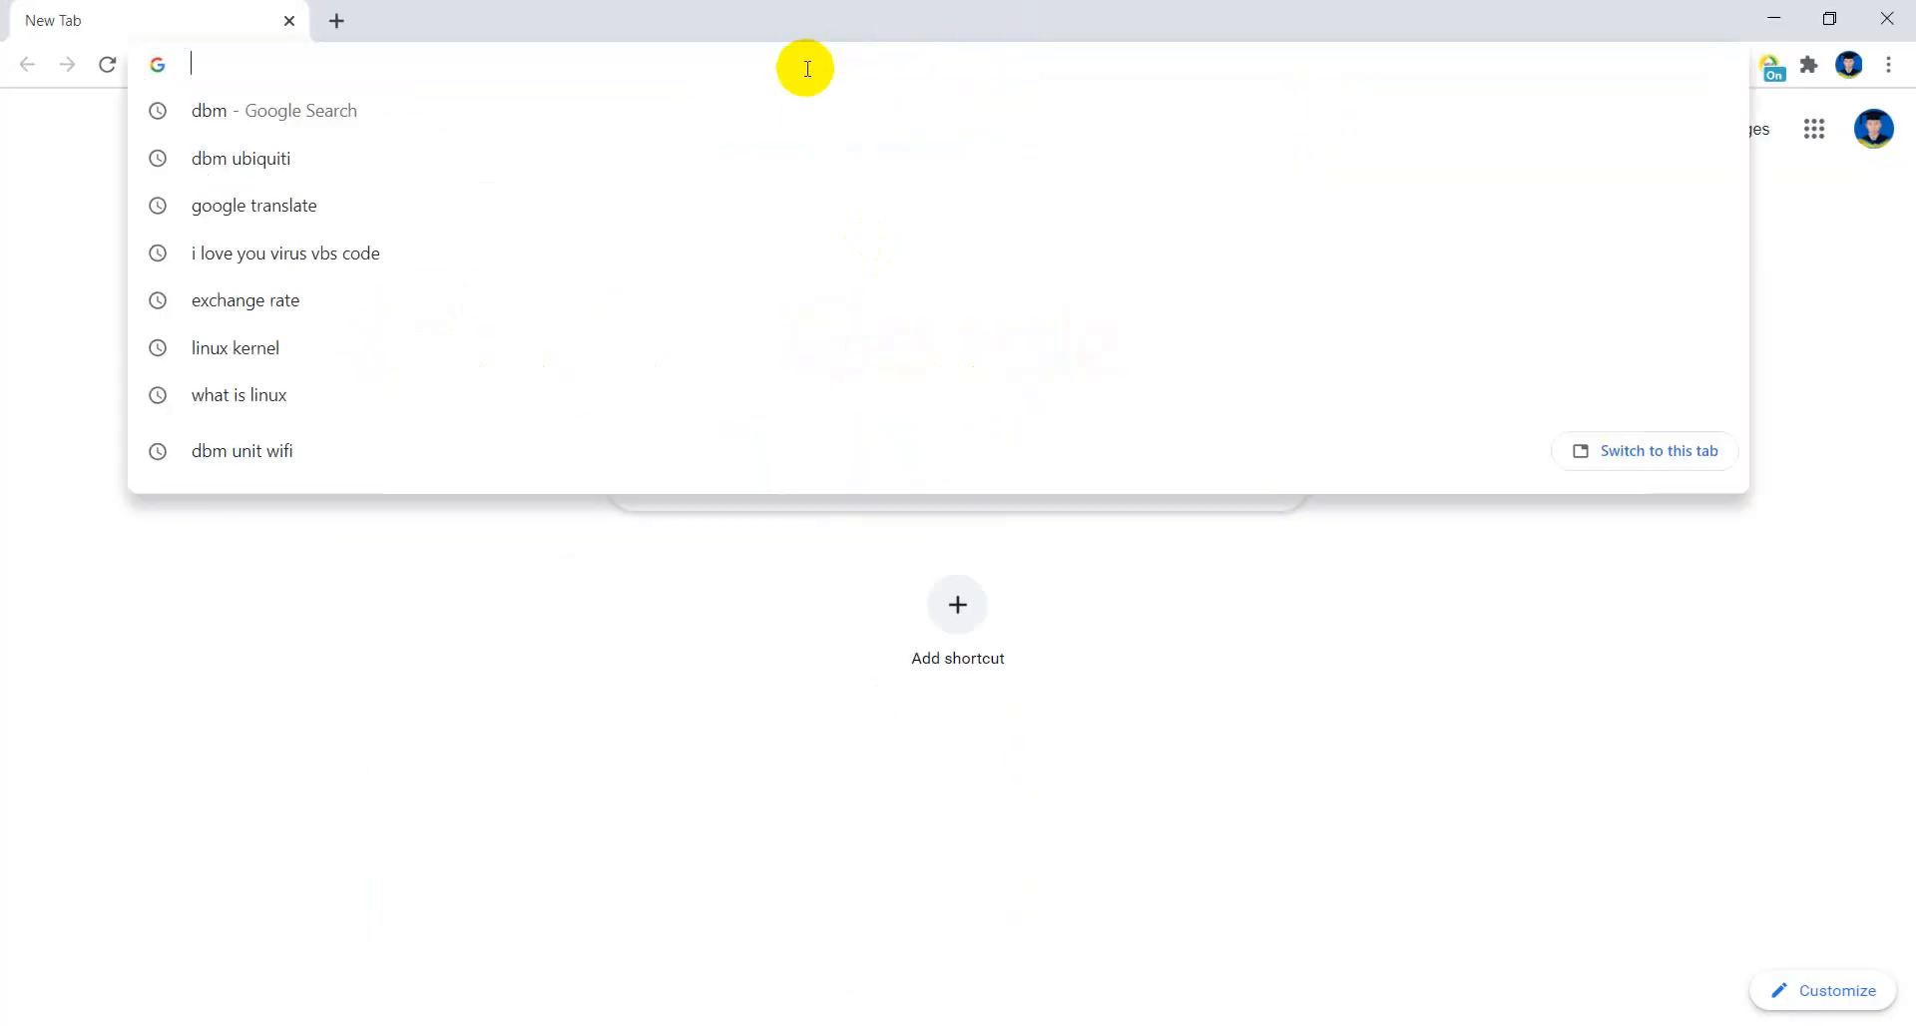
text(ubunt)
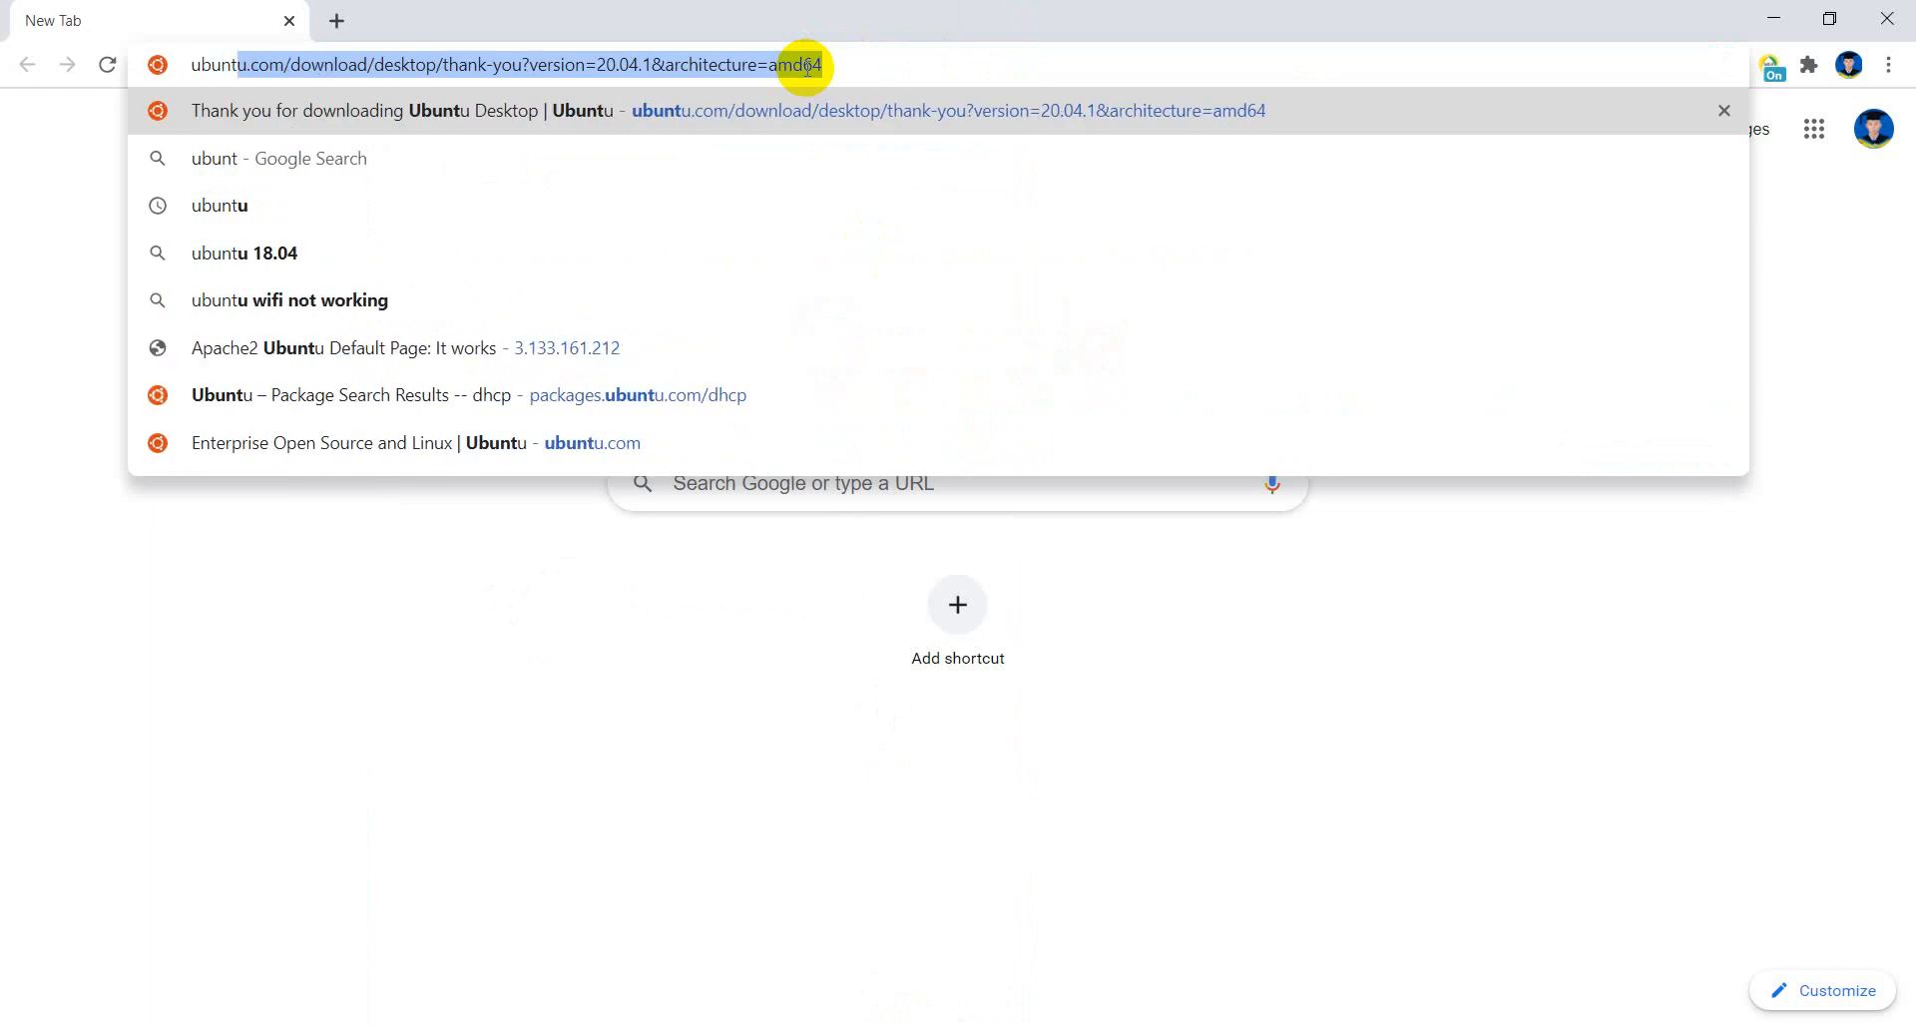
text(u.com)
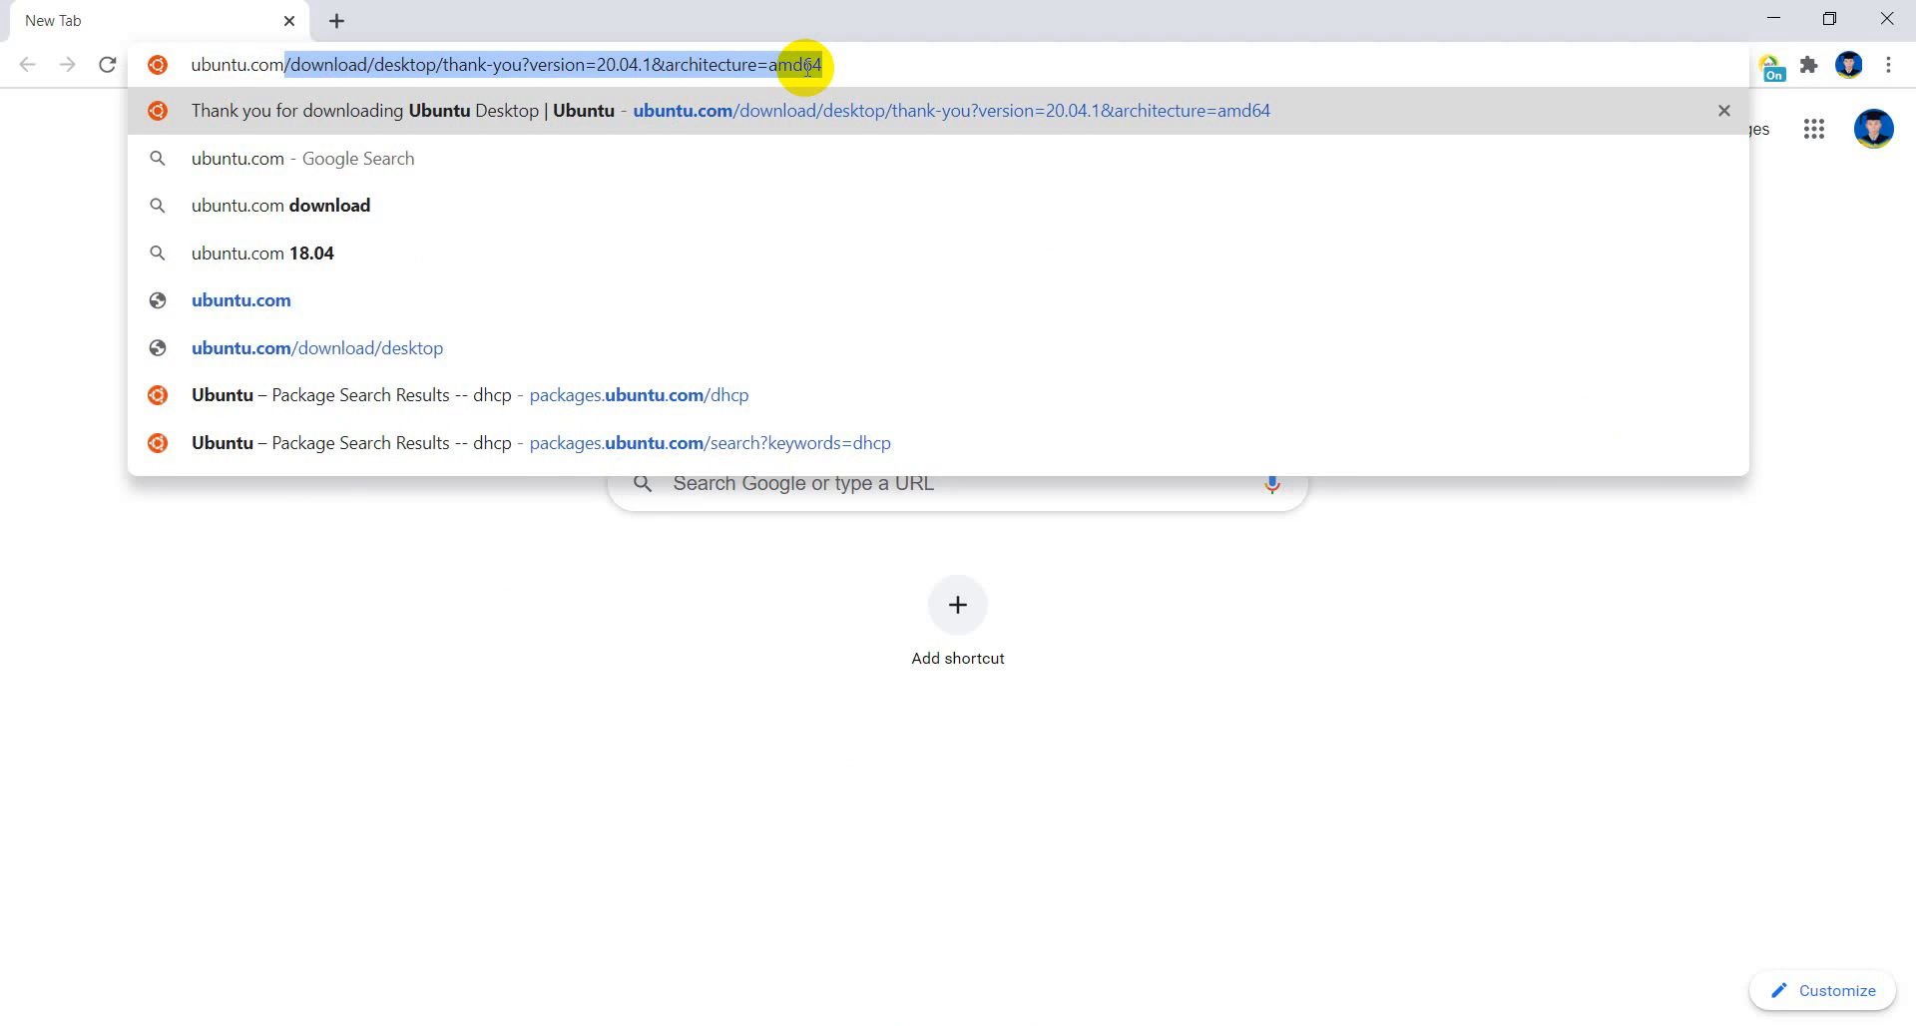
key(Delete)
key(Return)
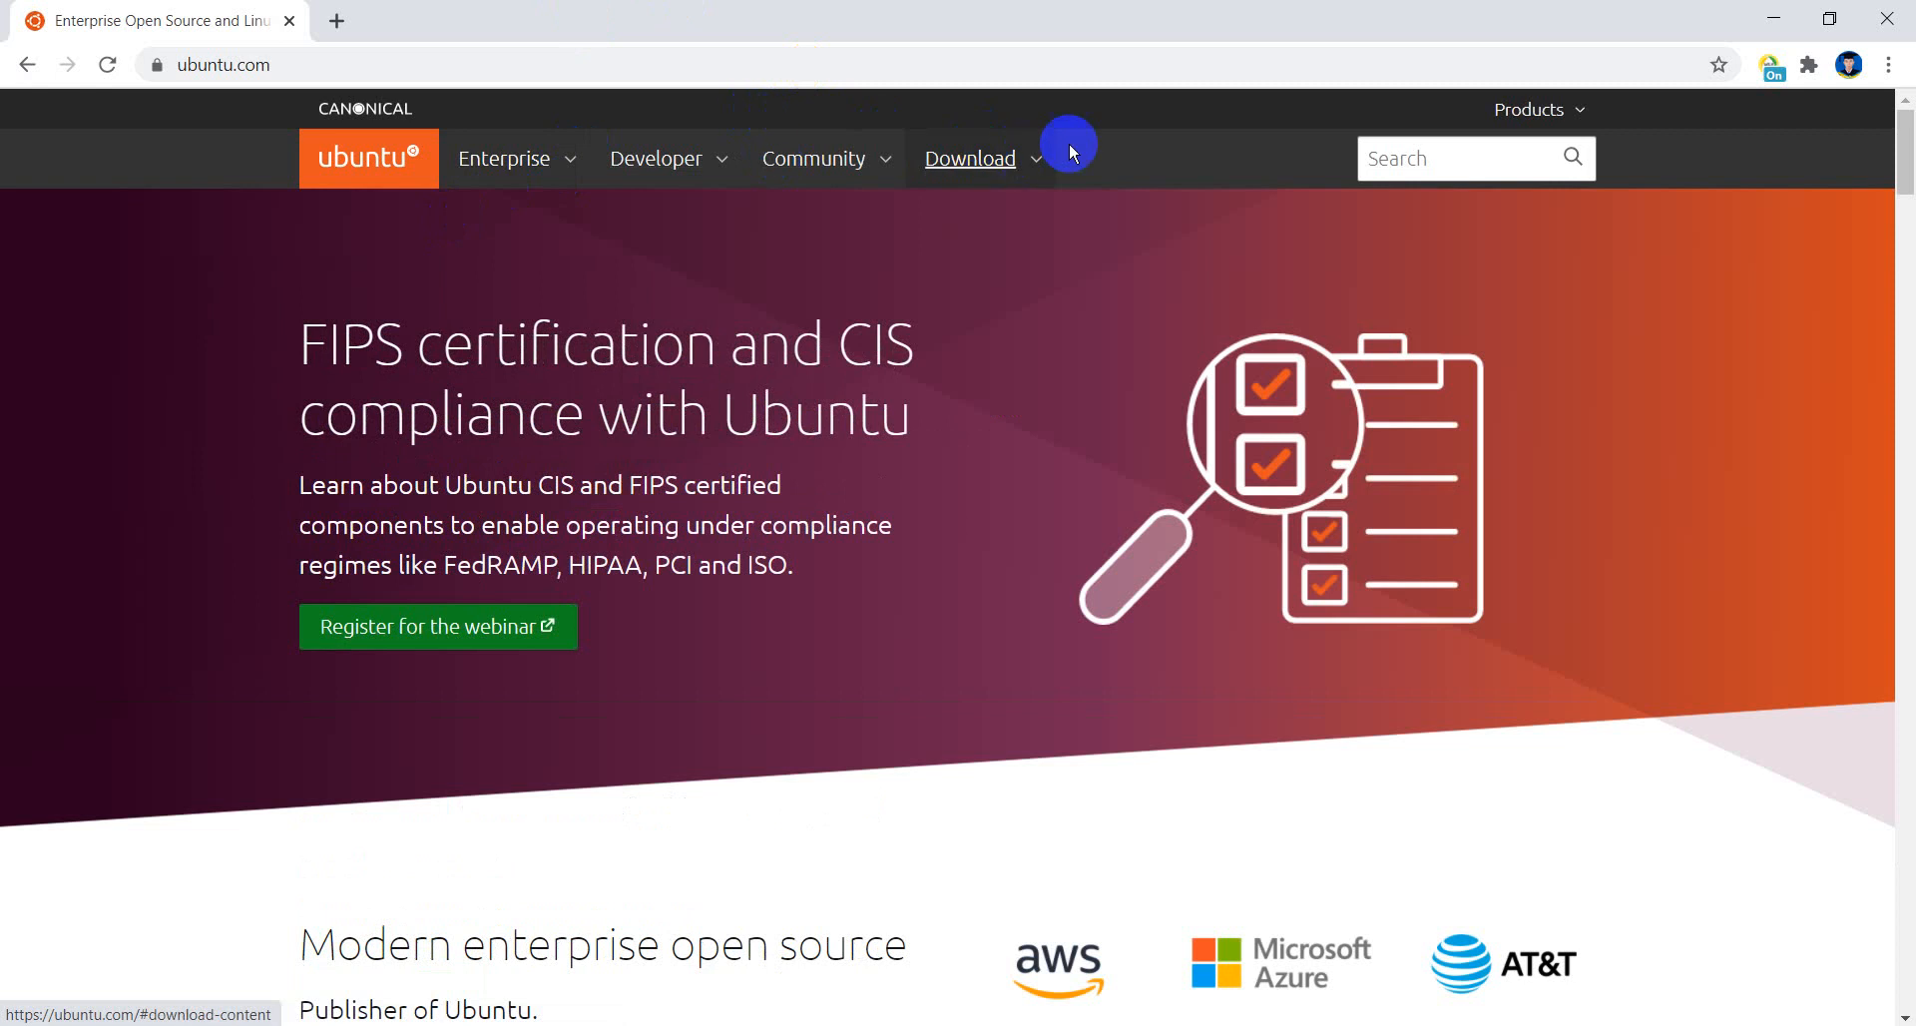
- Request the Ubuntu Desktop 20.04 LTS download, dismiss its file information dialog and close the browser
click(962, 152)
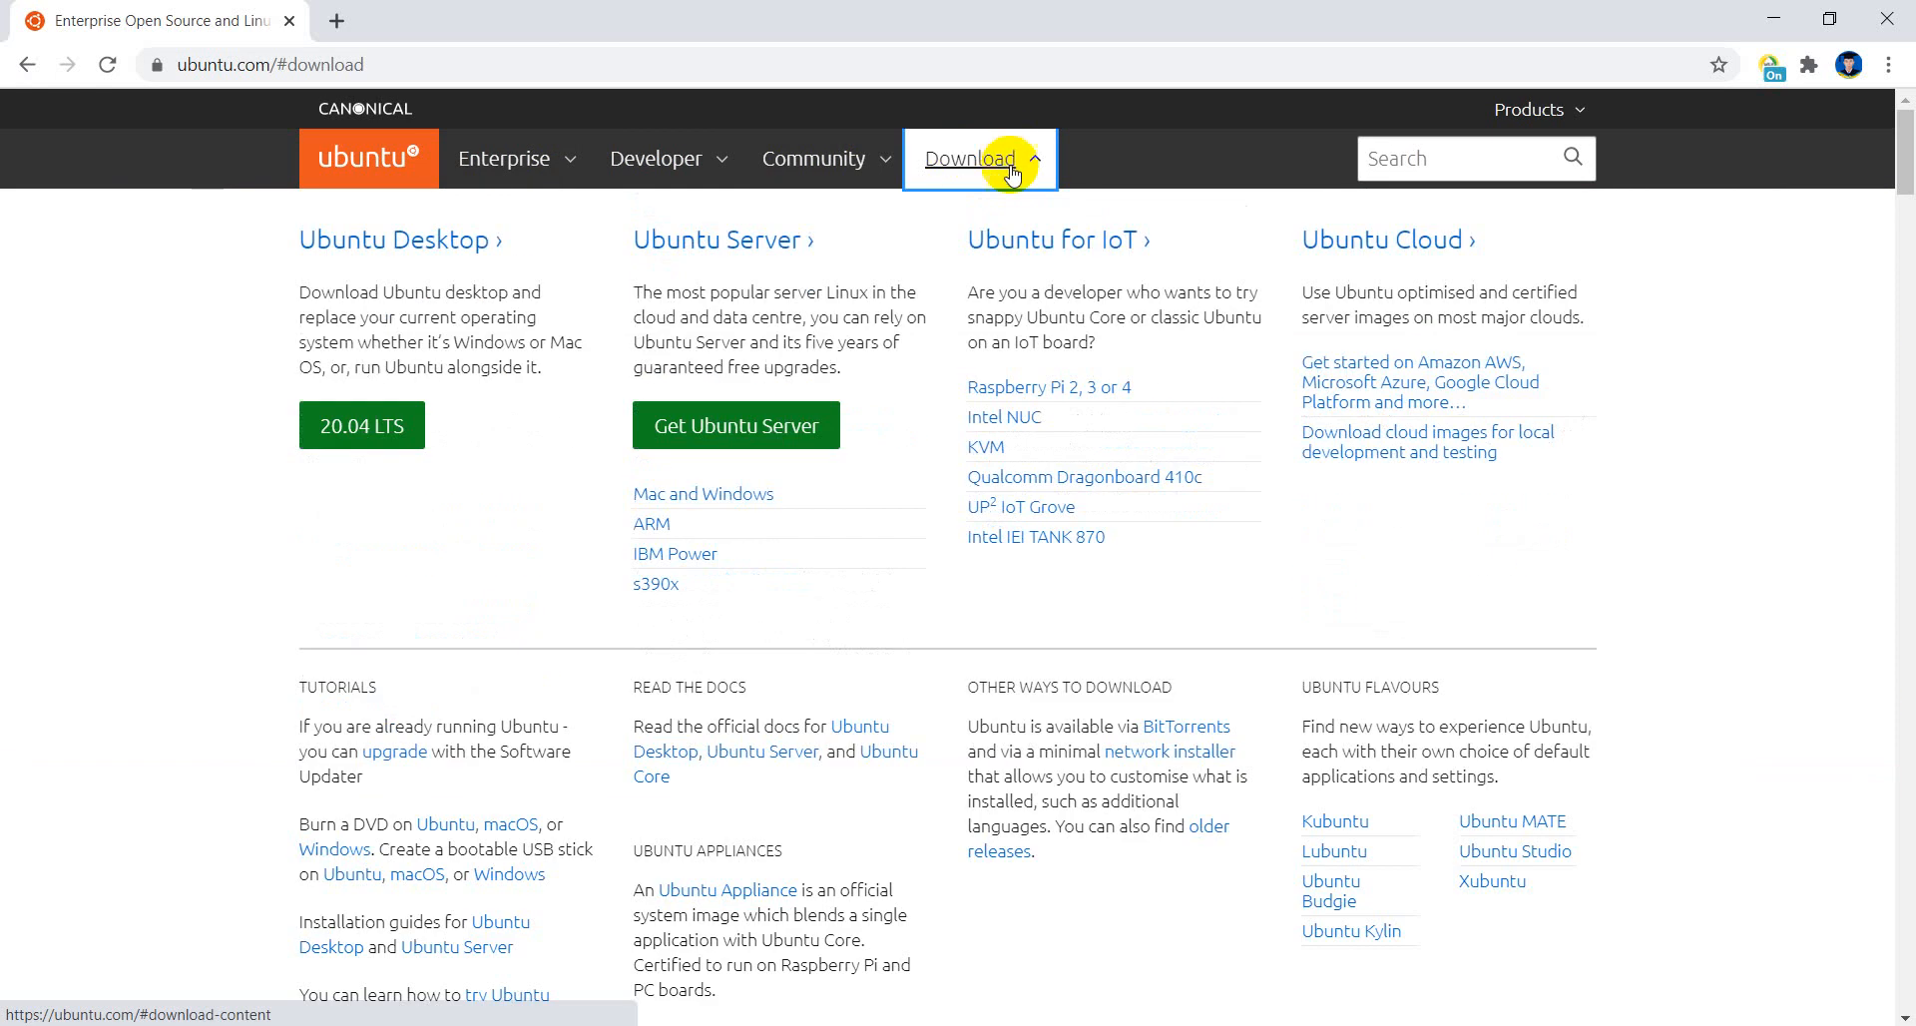
click(379, 427)
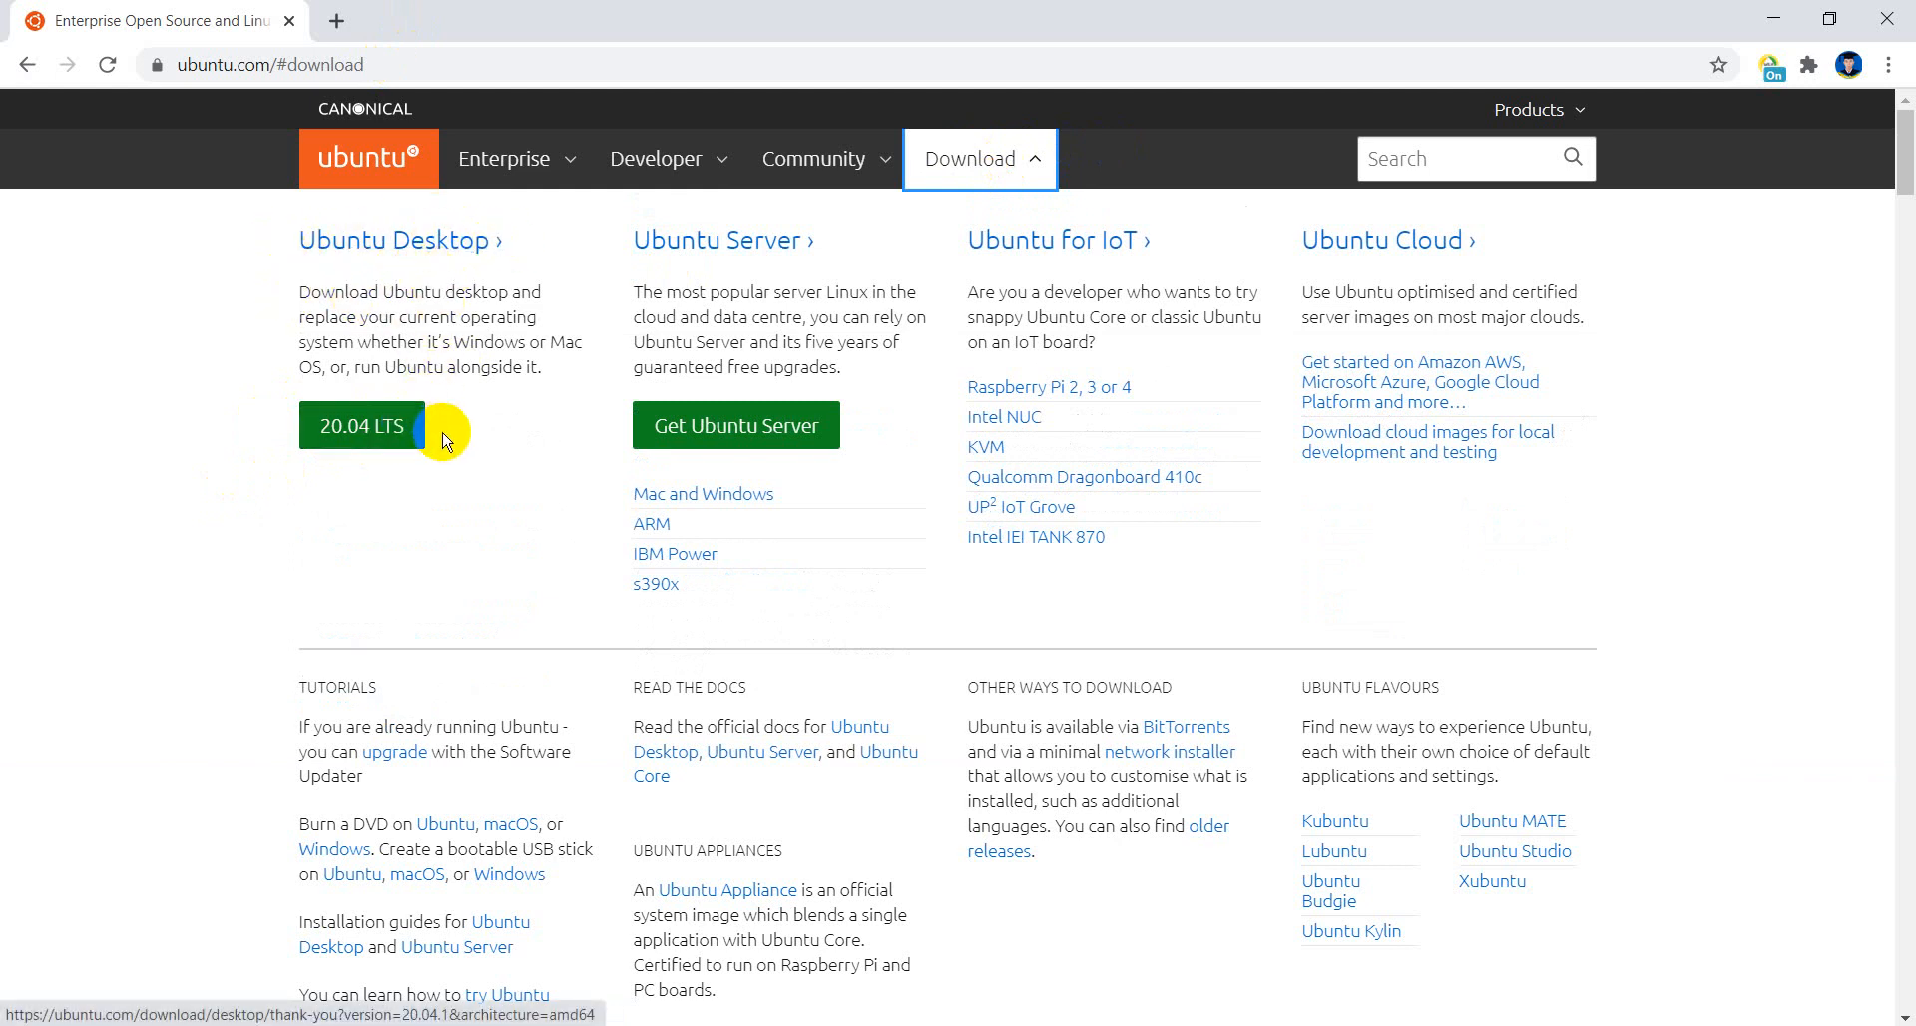
click(355, 431)
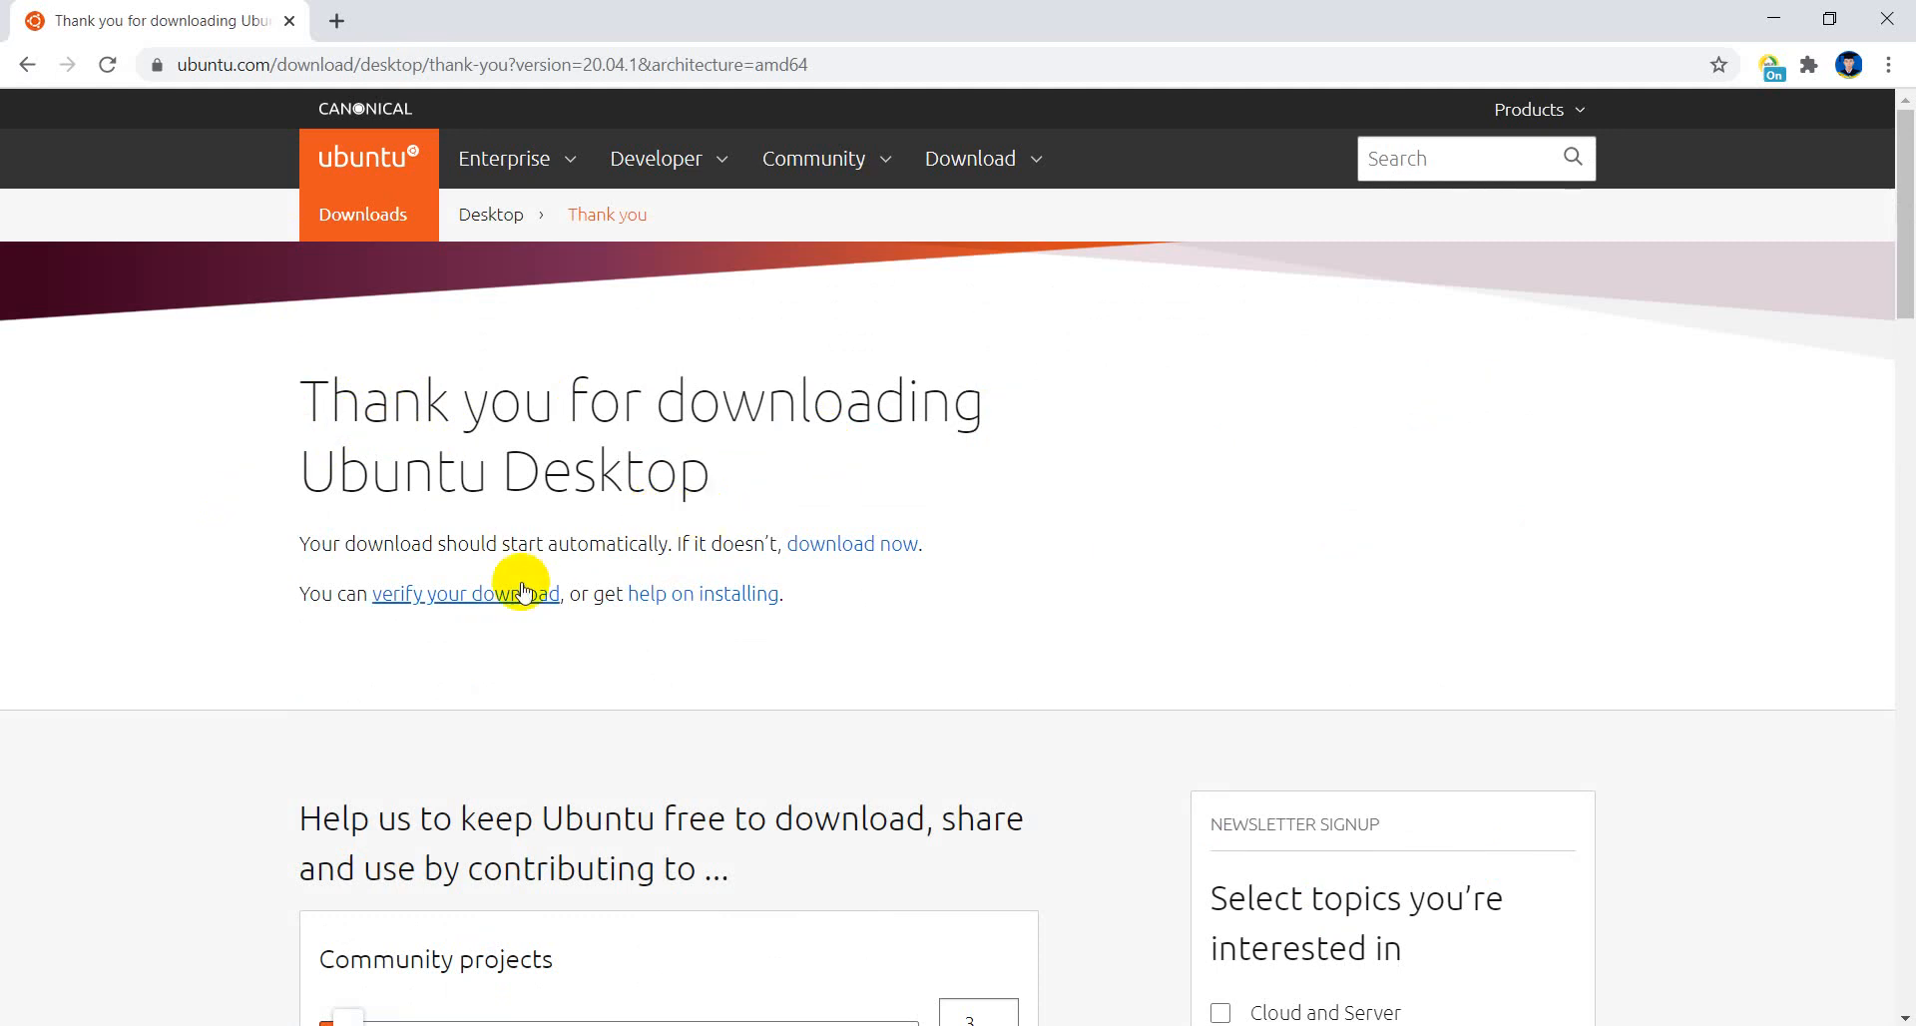
click(497, 603)
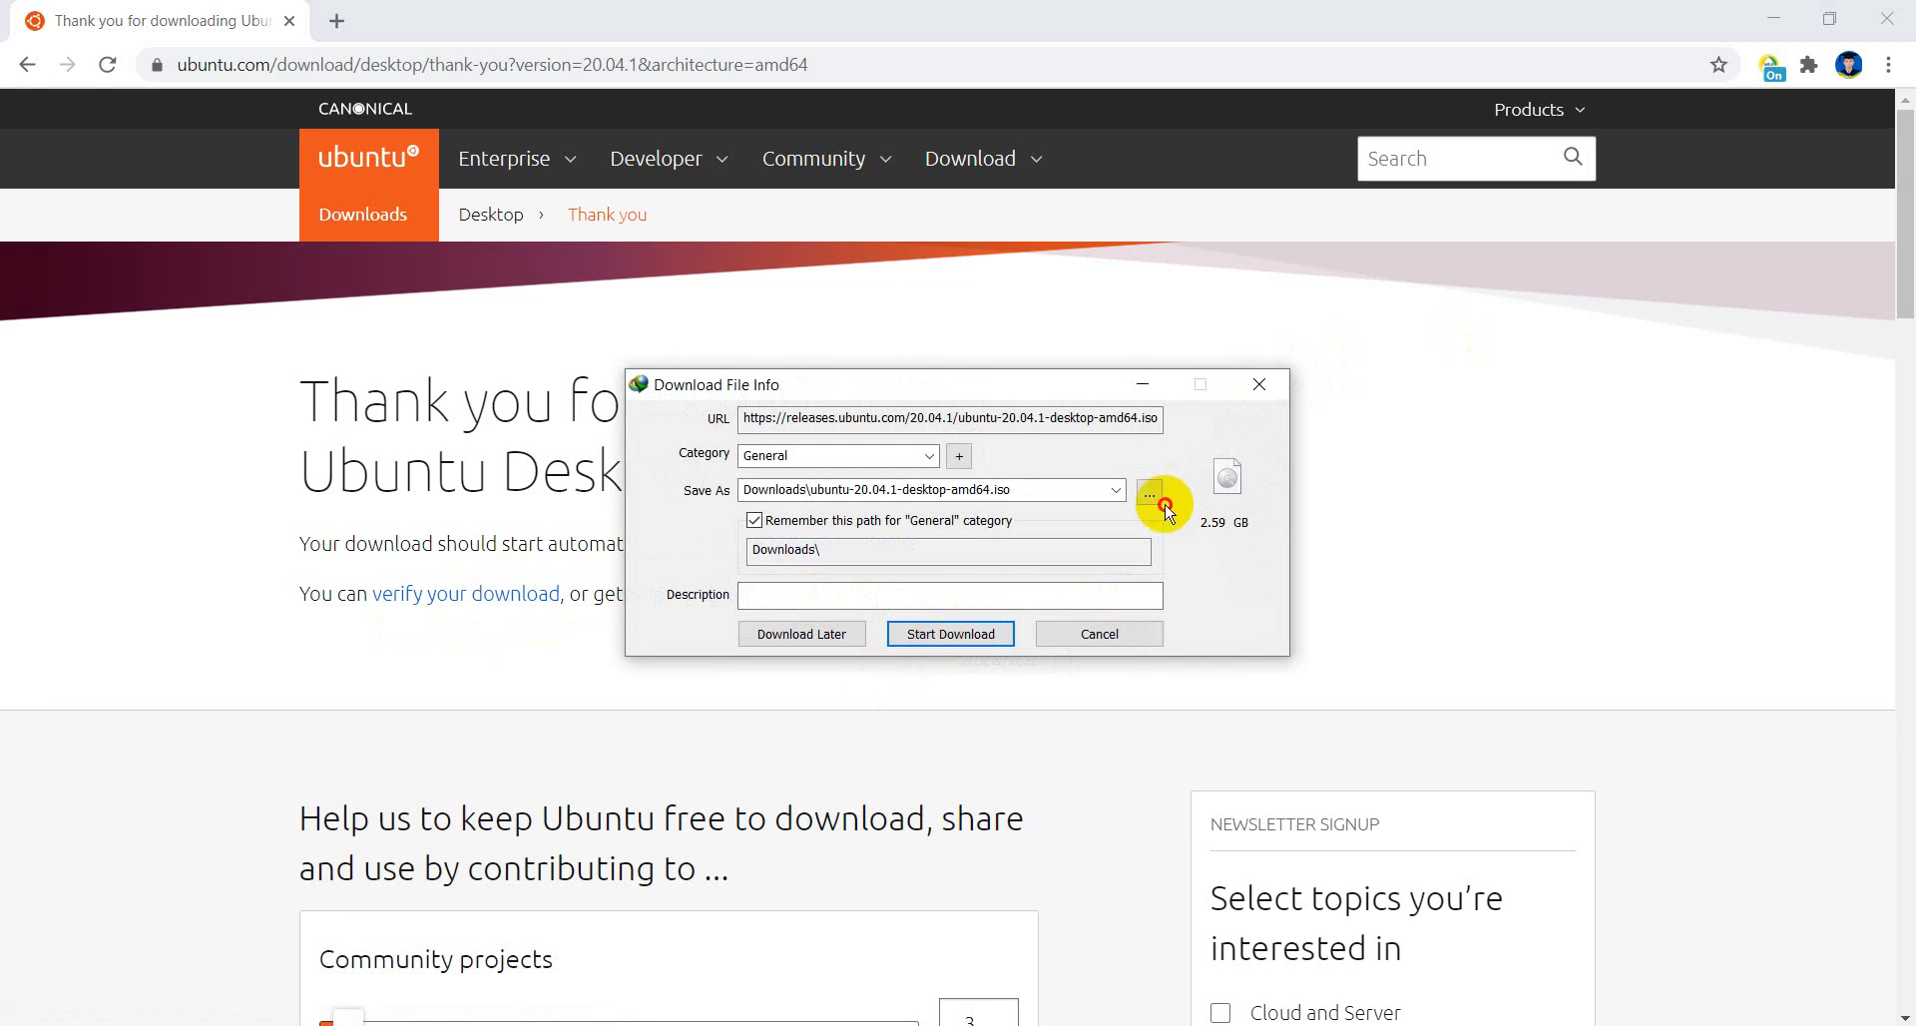
click(1258, 385)
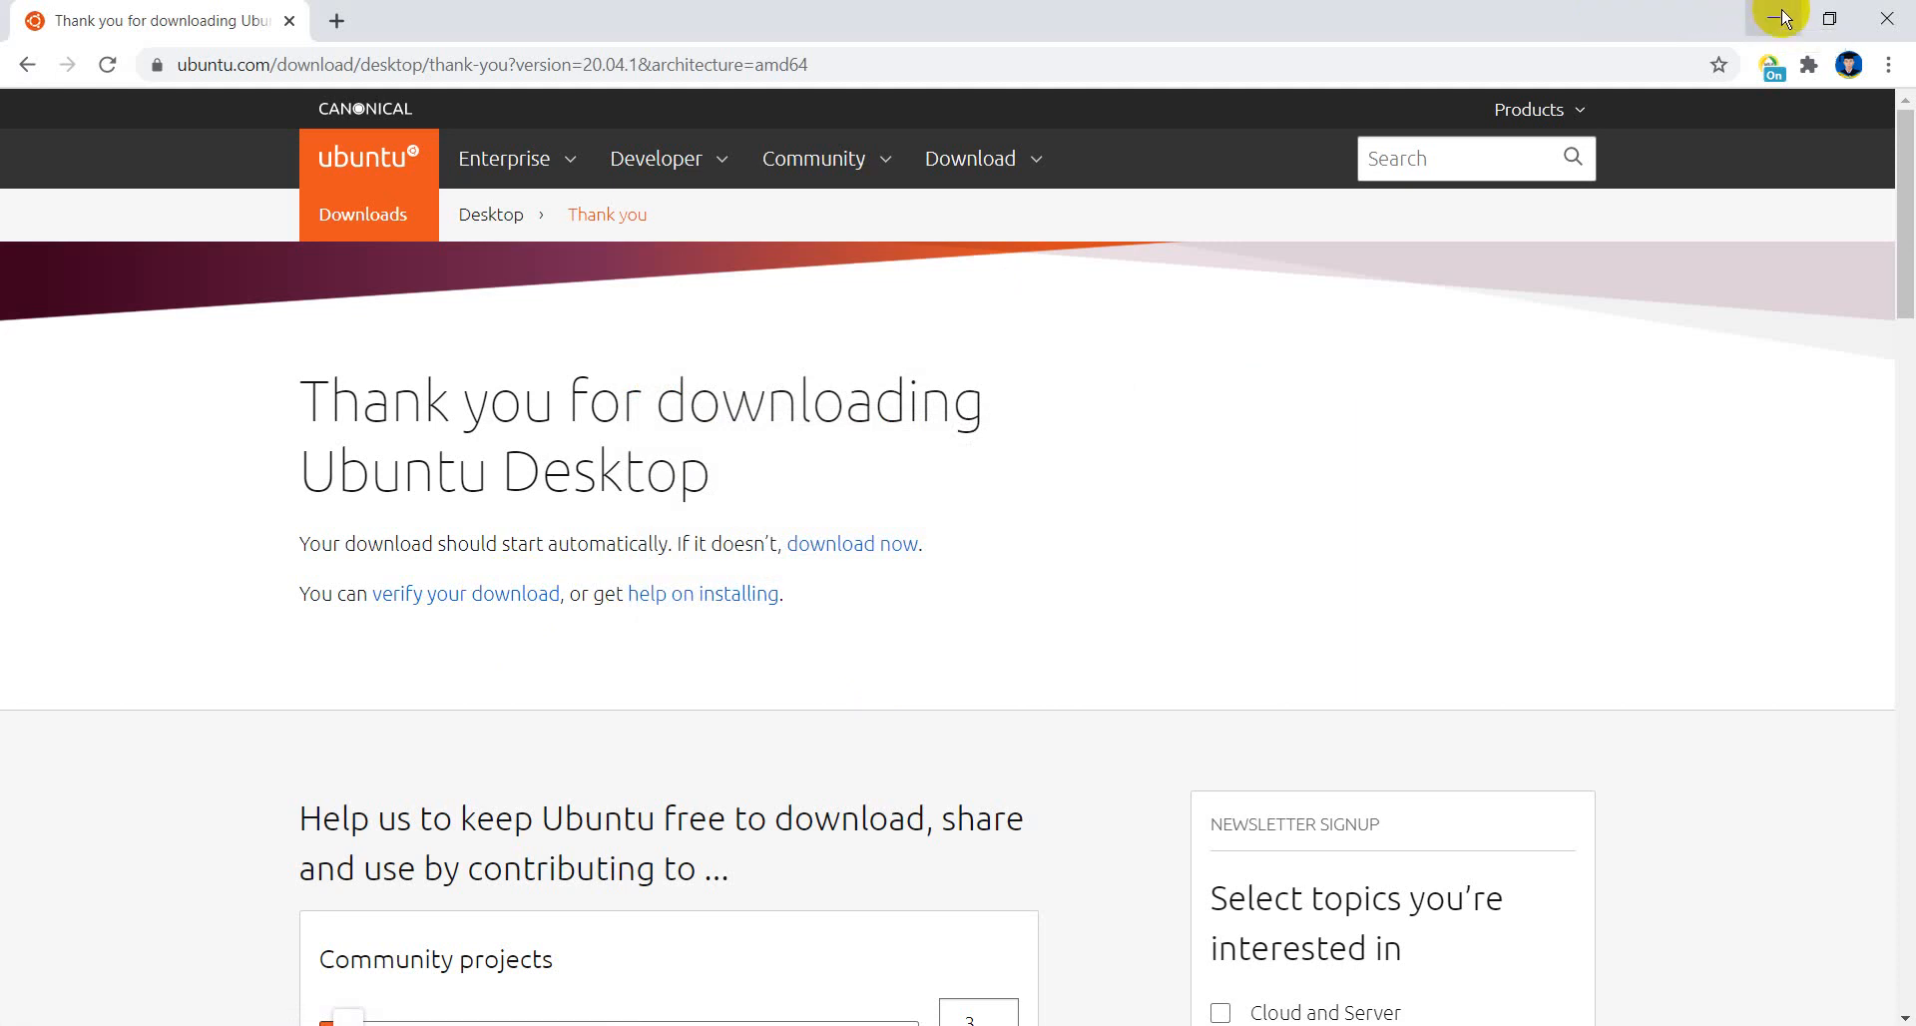
click(1904, 16)
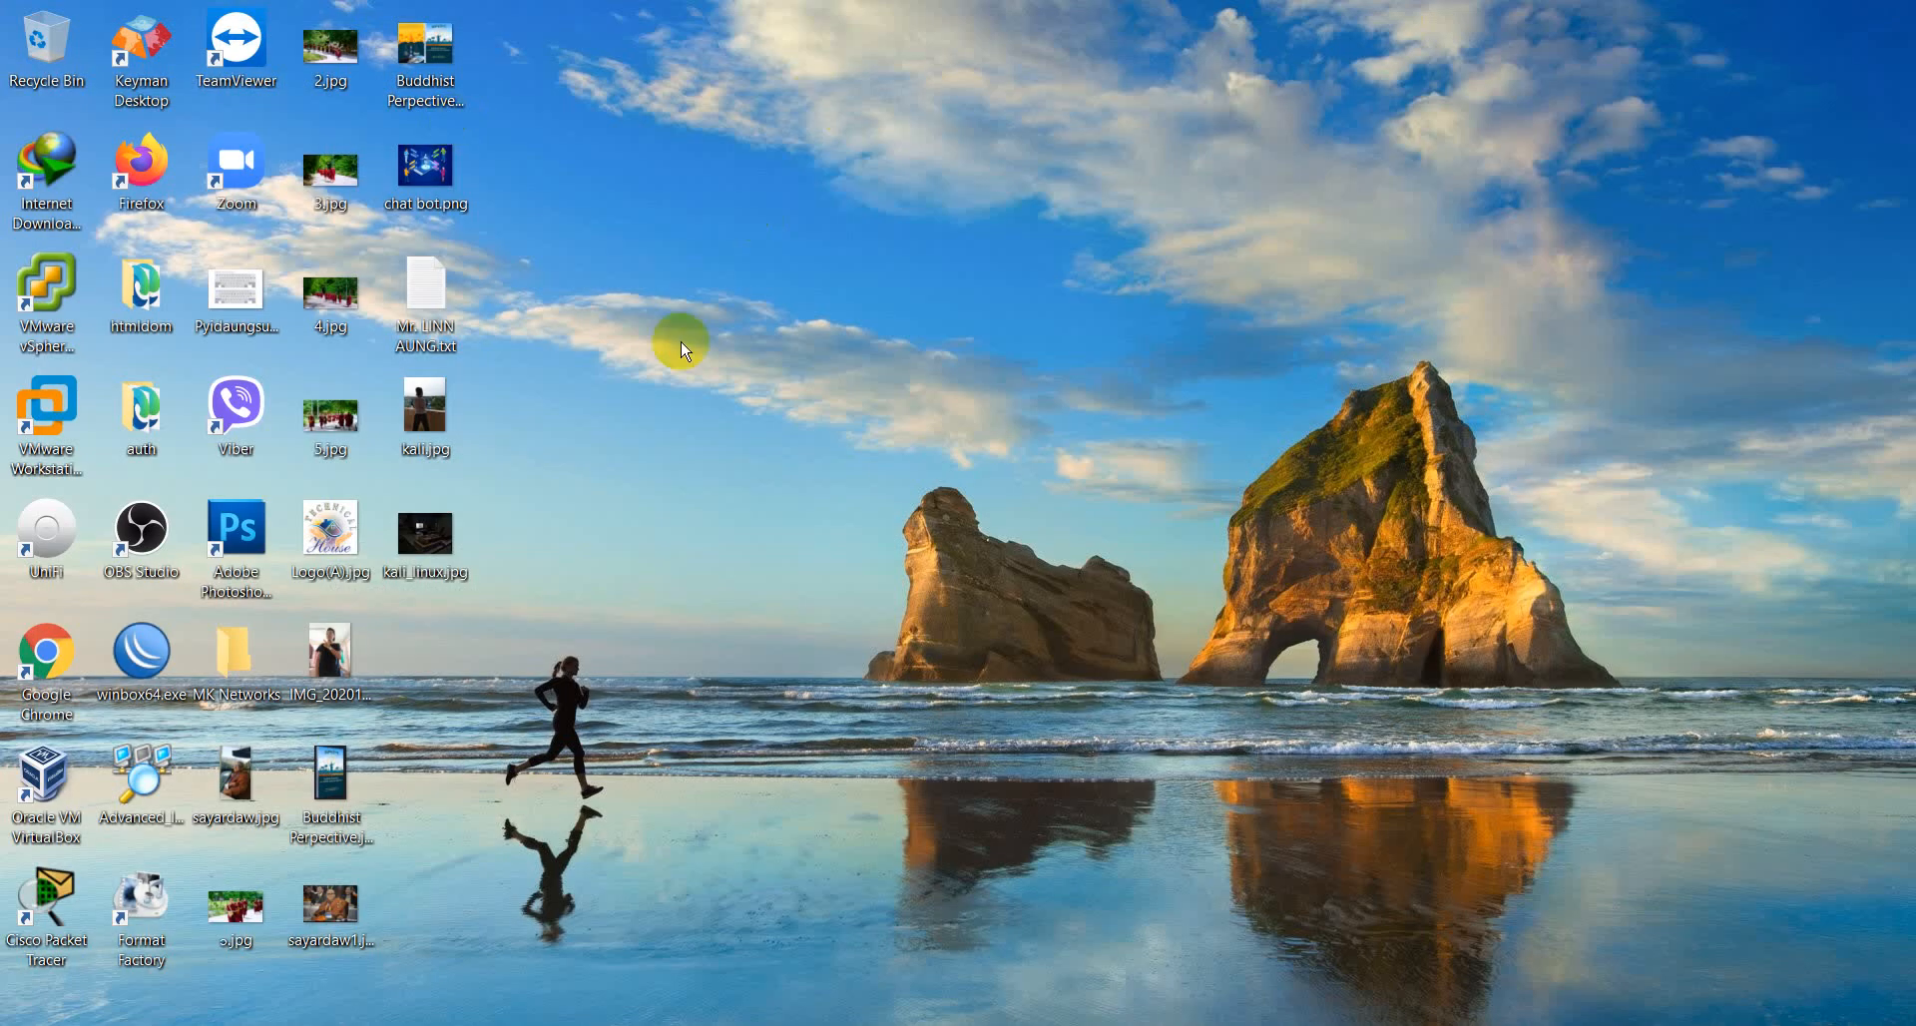
- Open VMware Workstation from the desktop and minimize its window
click(64, 401)
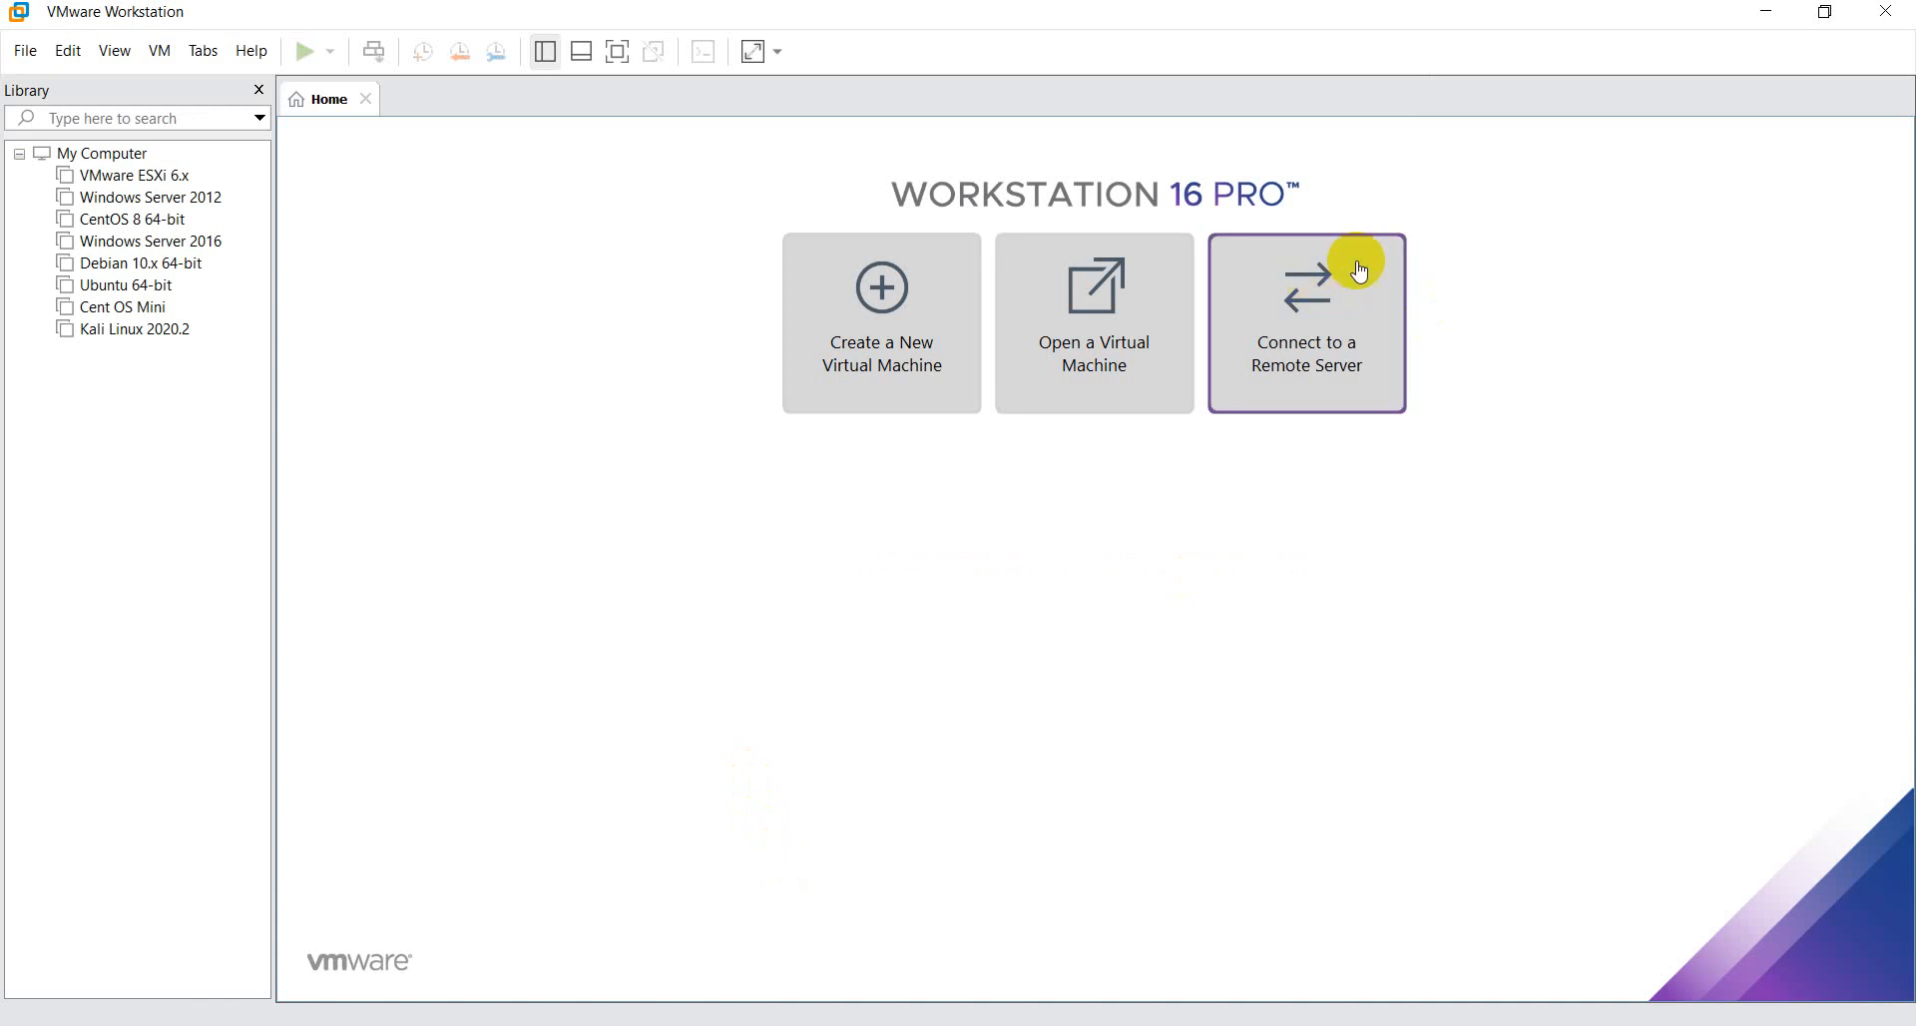
click(1770, 14)
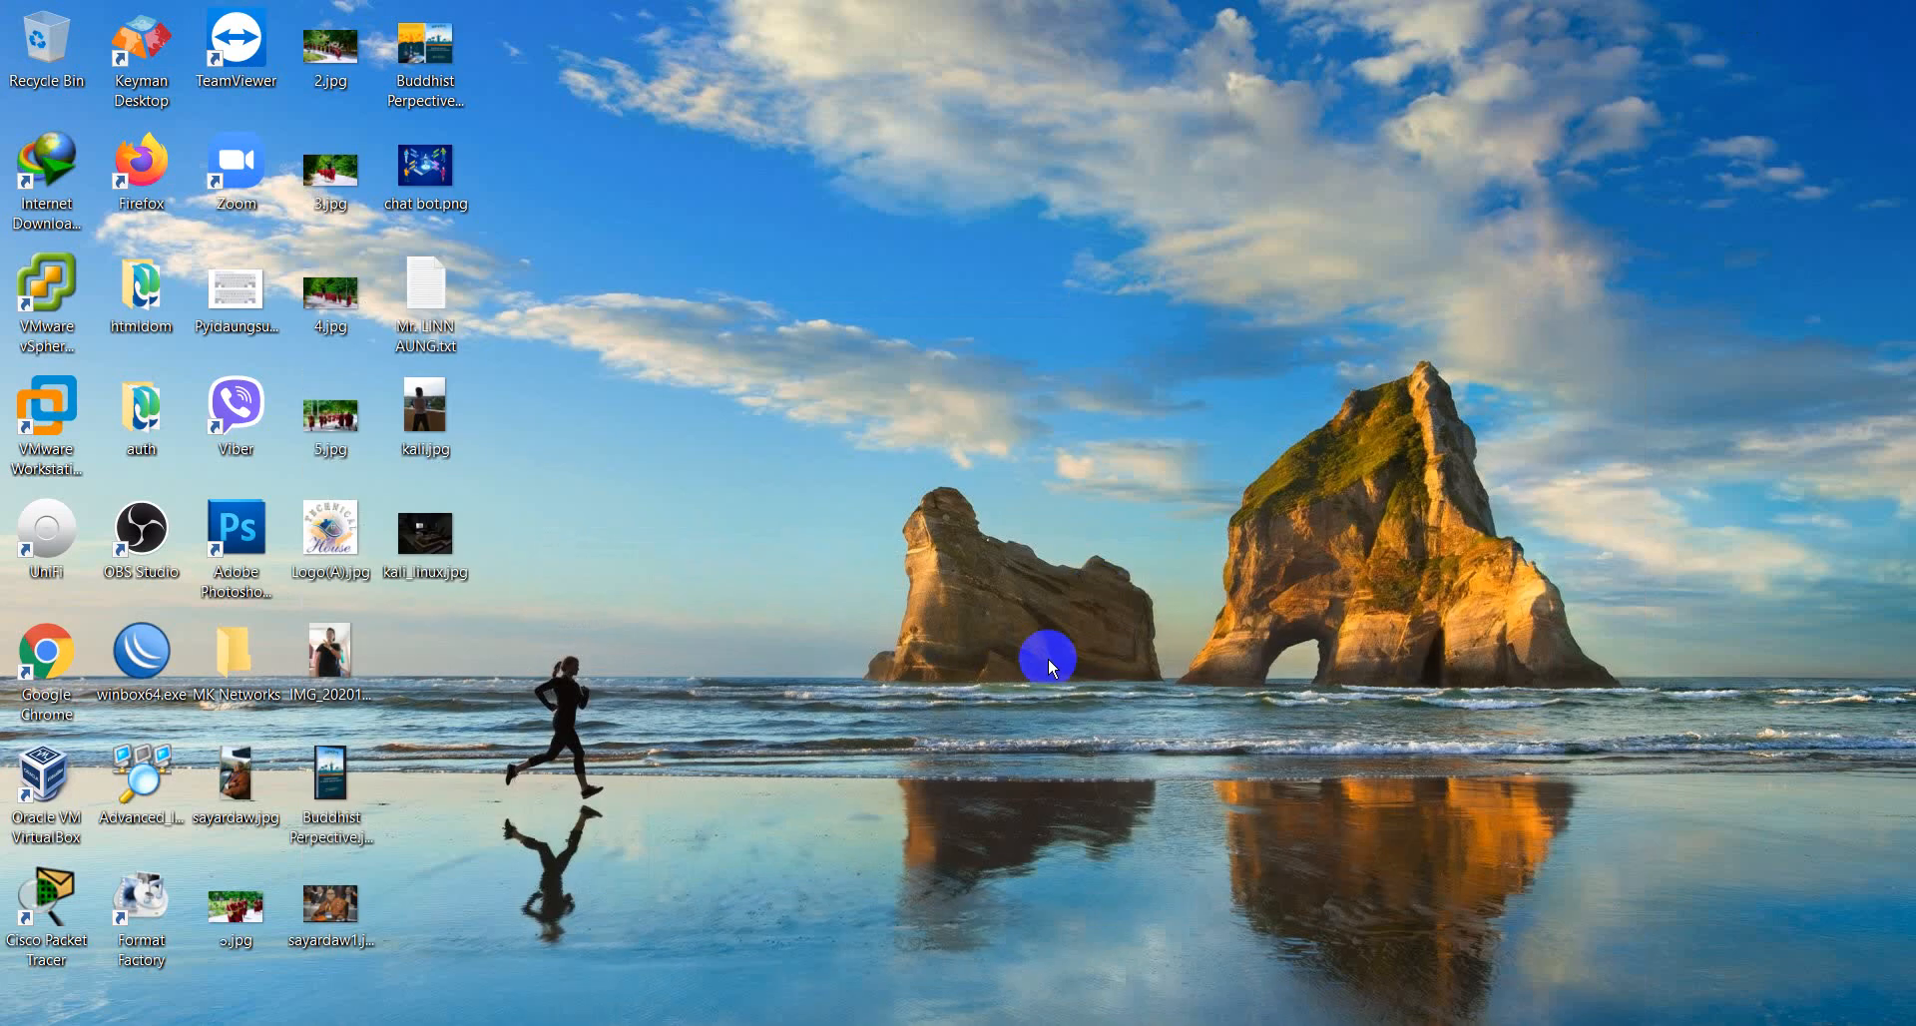
- Switch to Notepad and add "3/ File Location" as the third line of the list
key(alt+Tab)
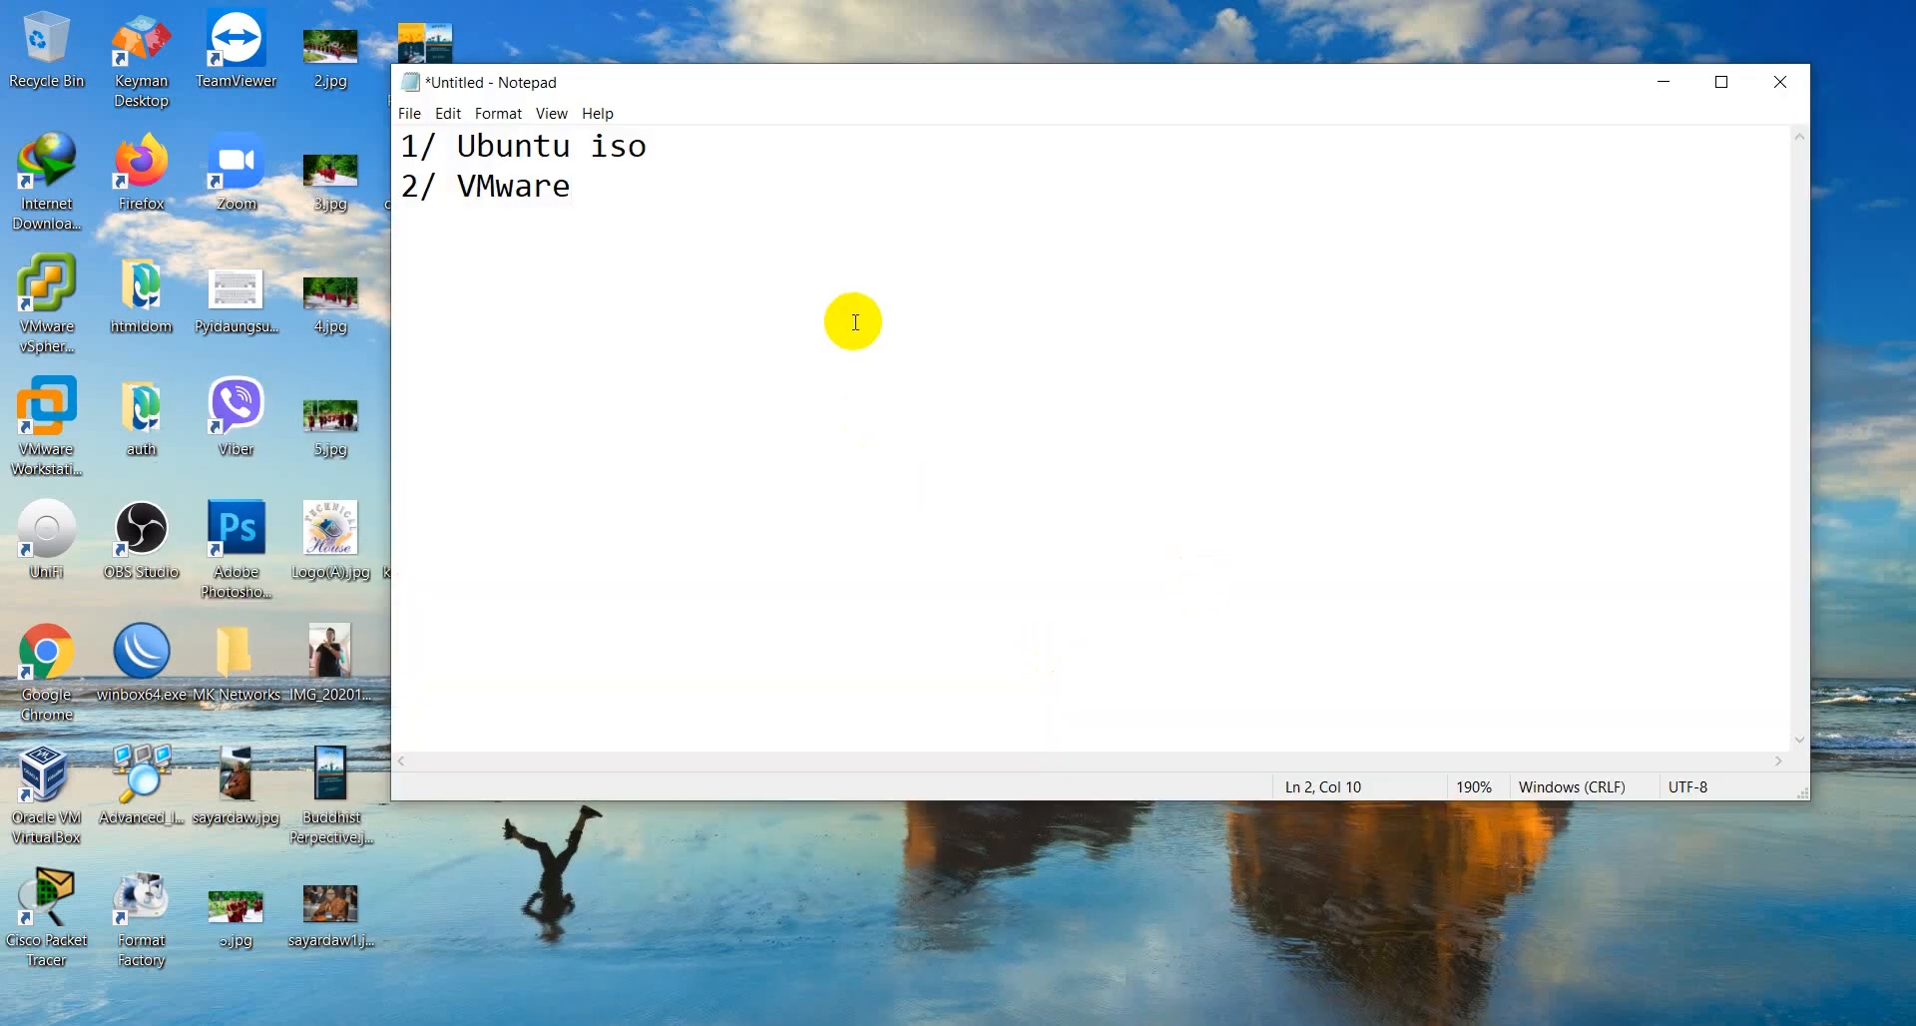
key(Return)
text(3/ File Location)
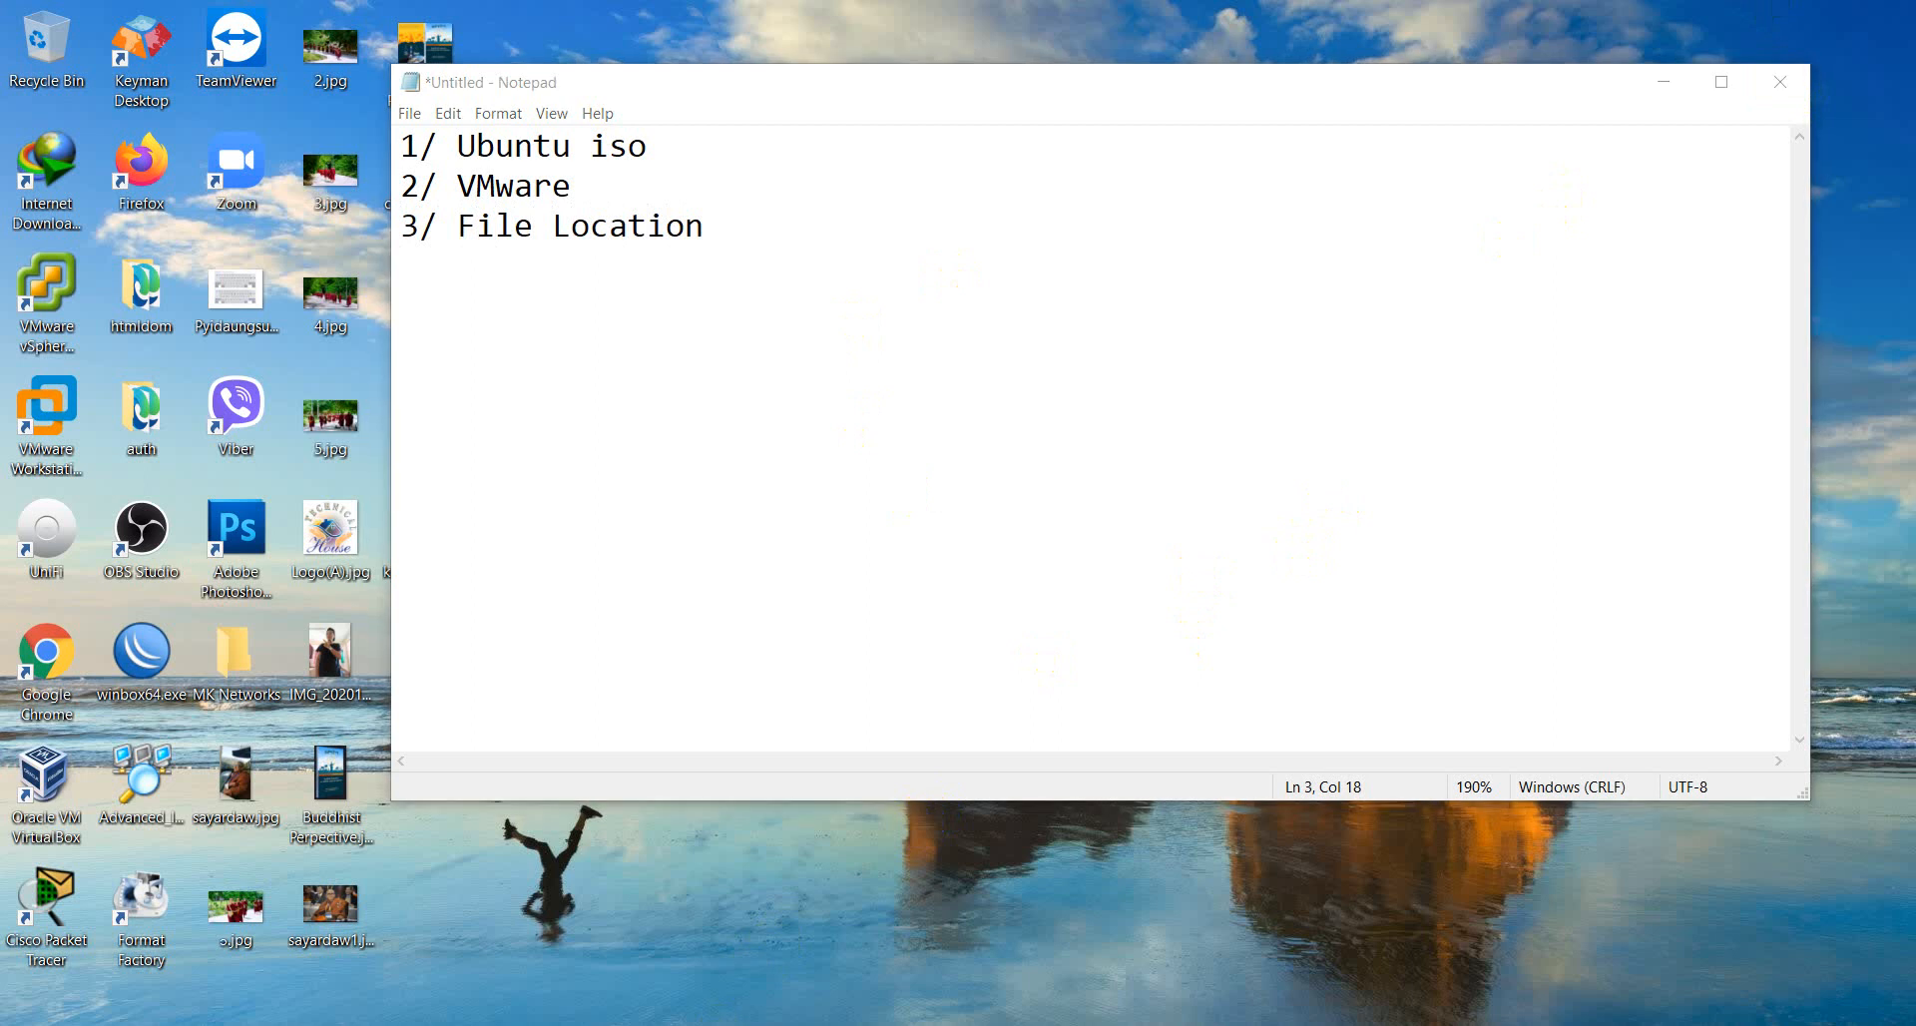
- Look into the VMware folder on New Volume (D:) in File Explorer and return to the drive's root
key(super+e)
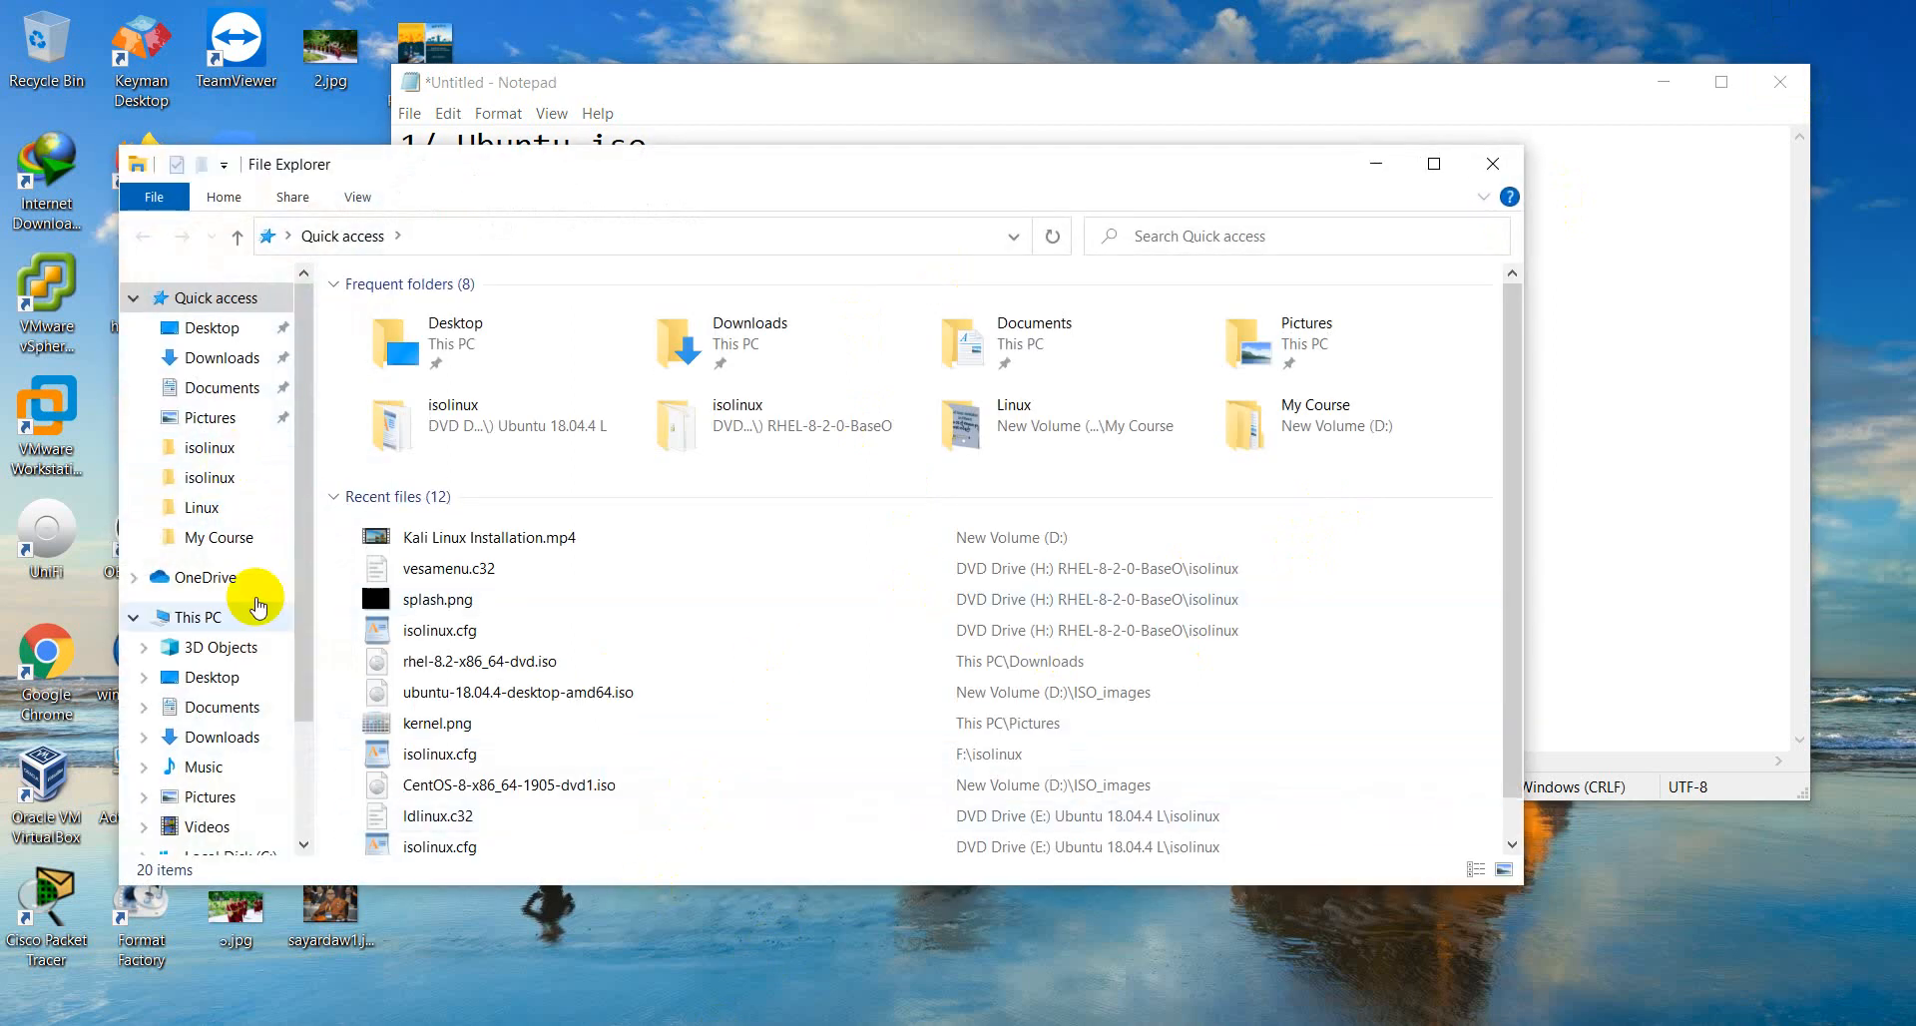
click(223, 677)
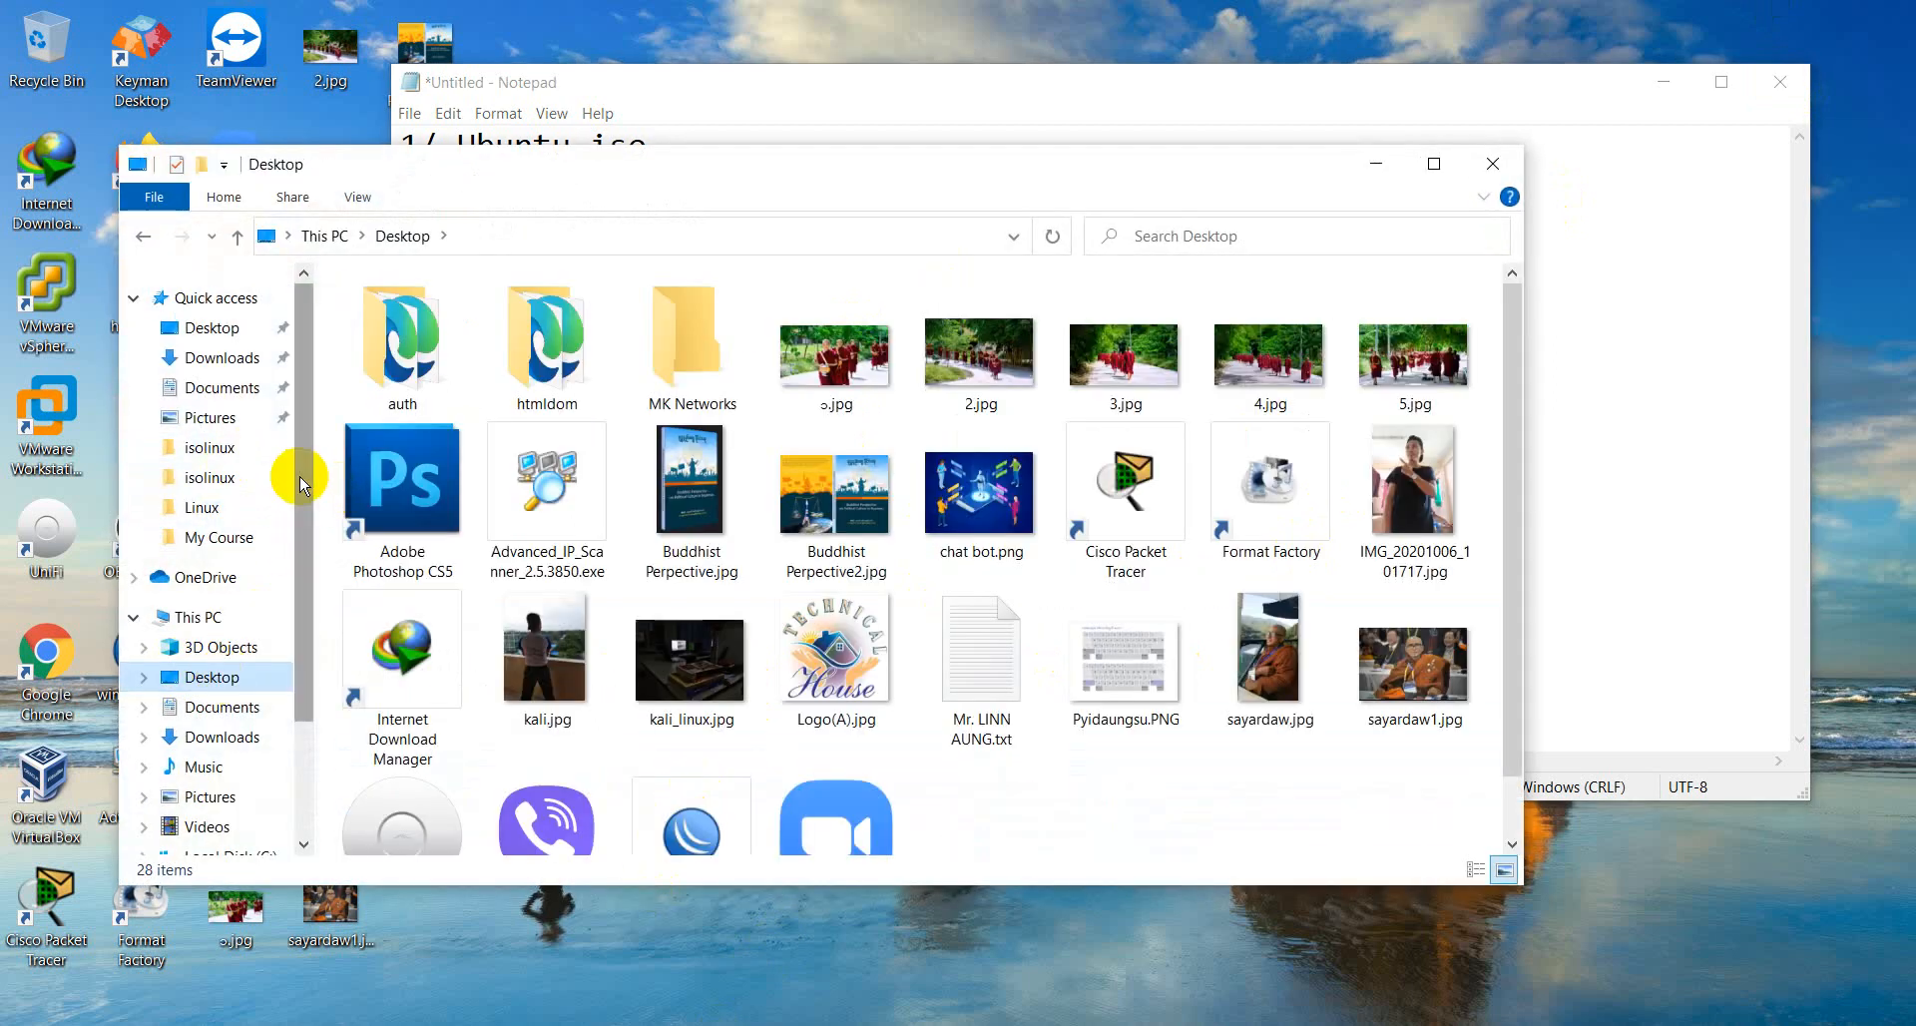
scroll(299, 476, down, 2)
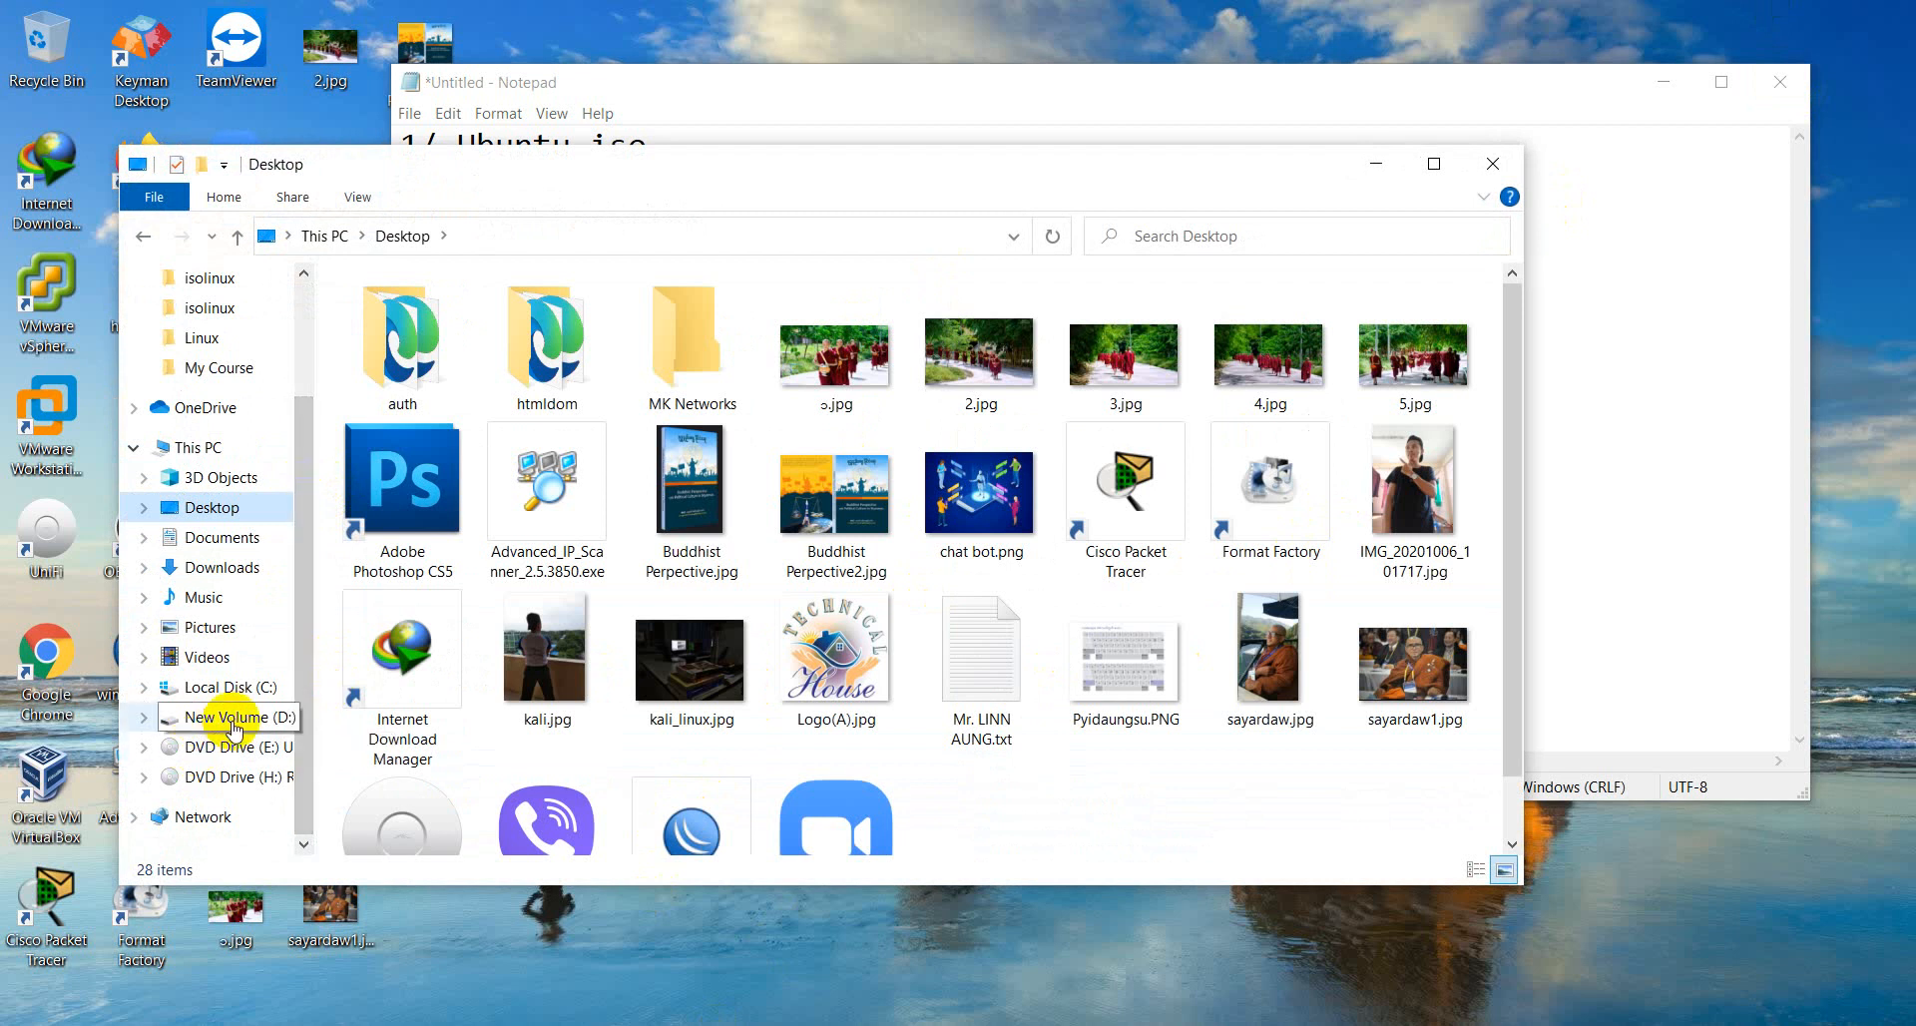
click(233, 722)
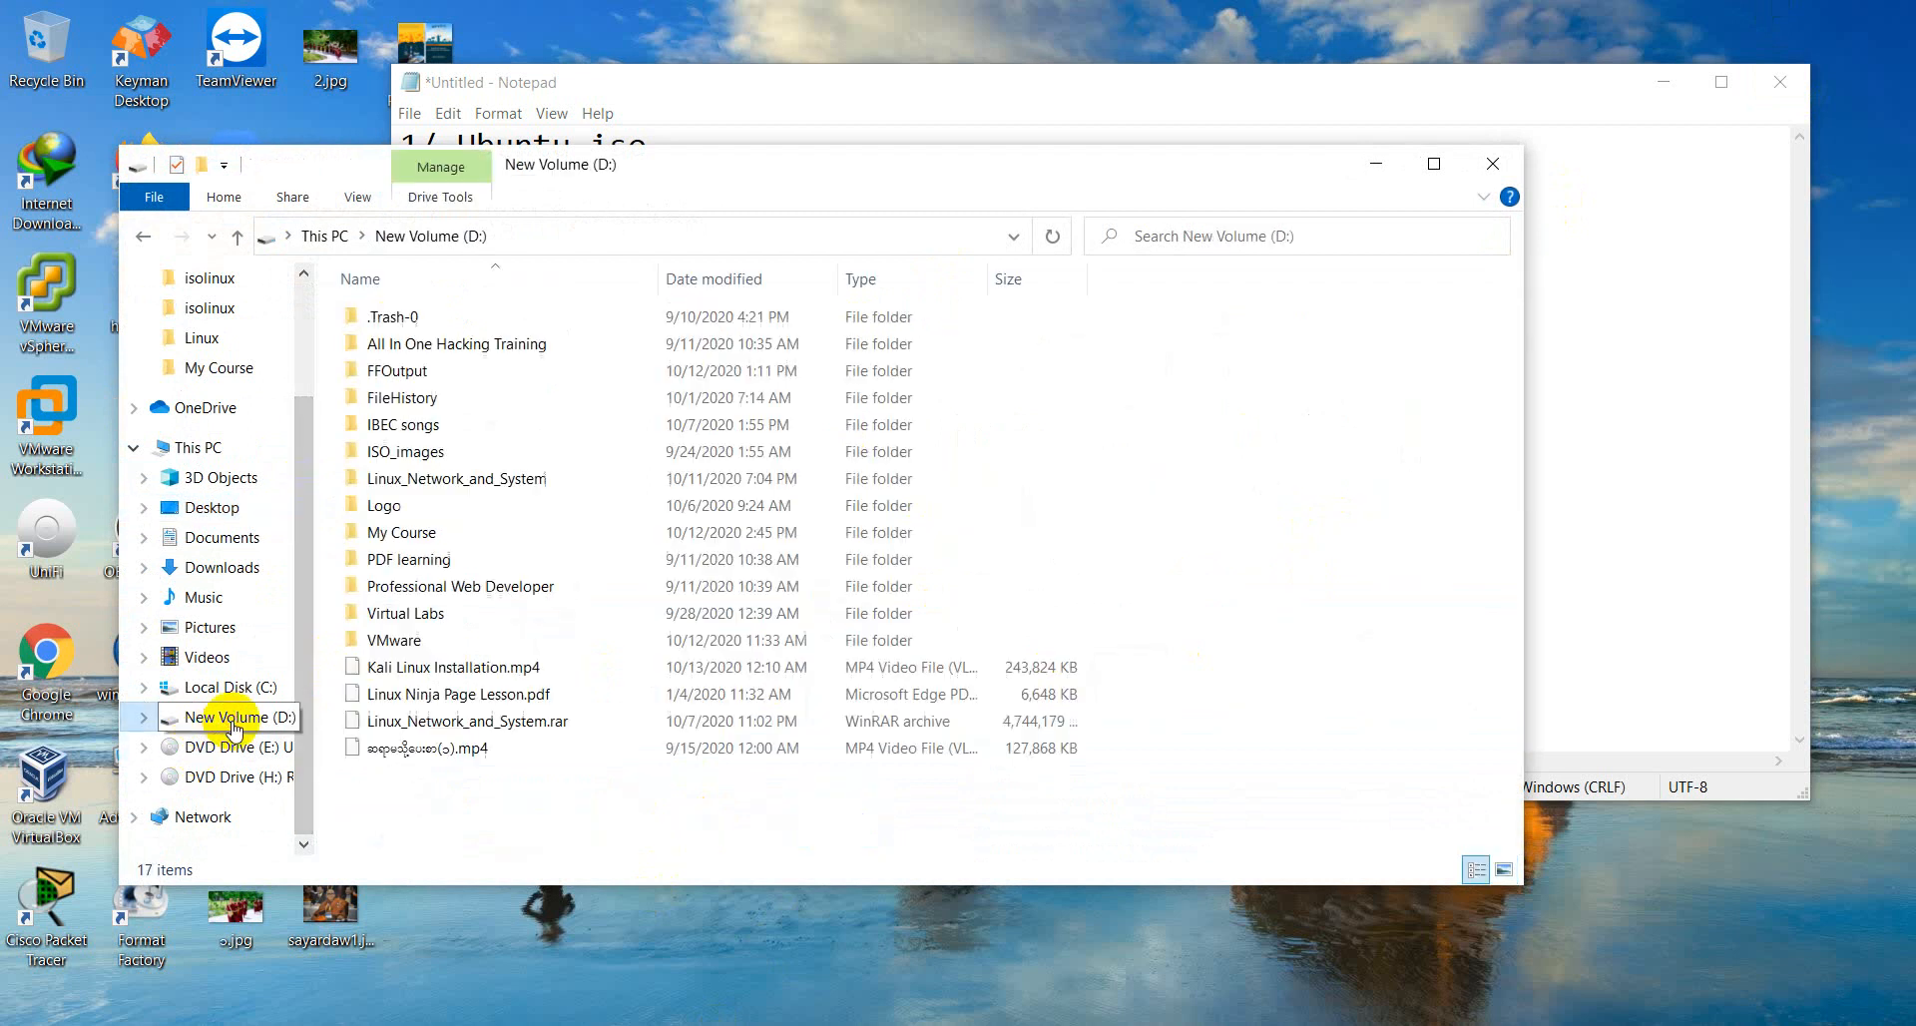
double_click(439, 640)
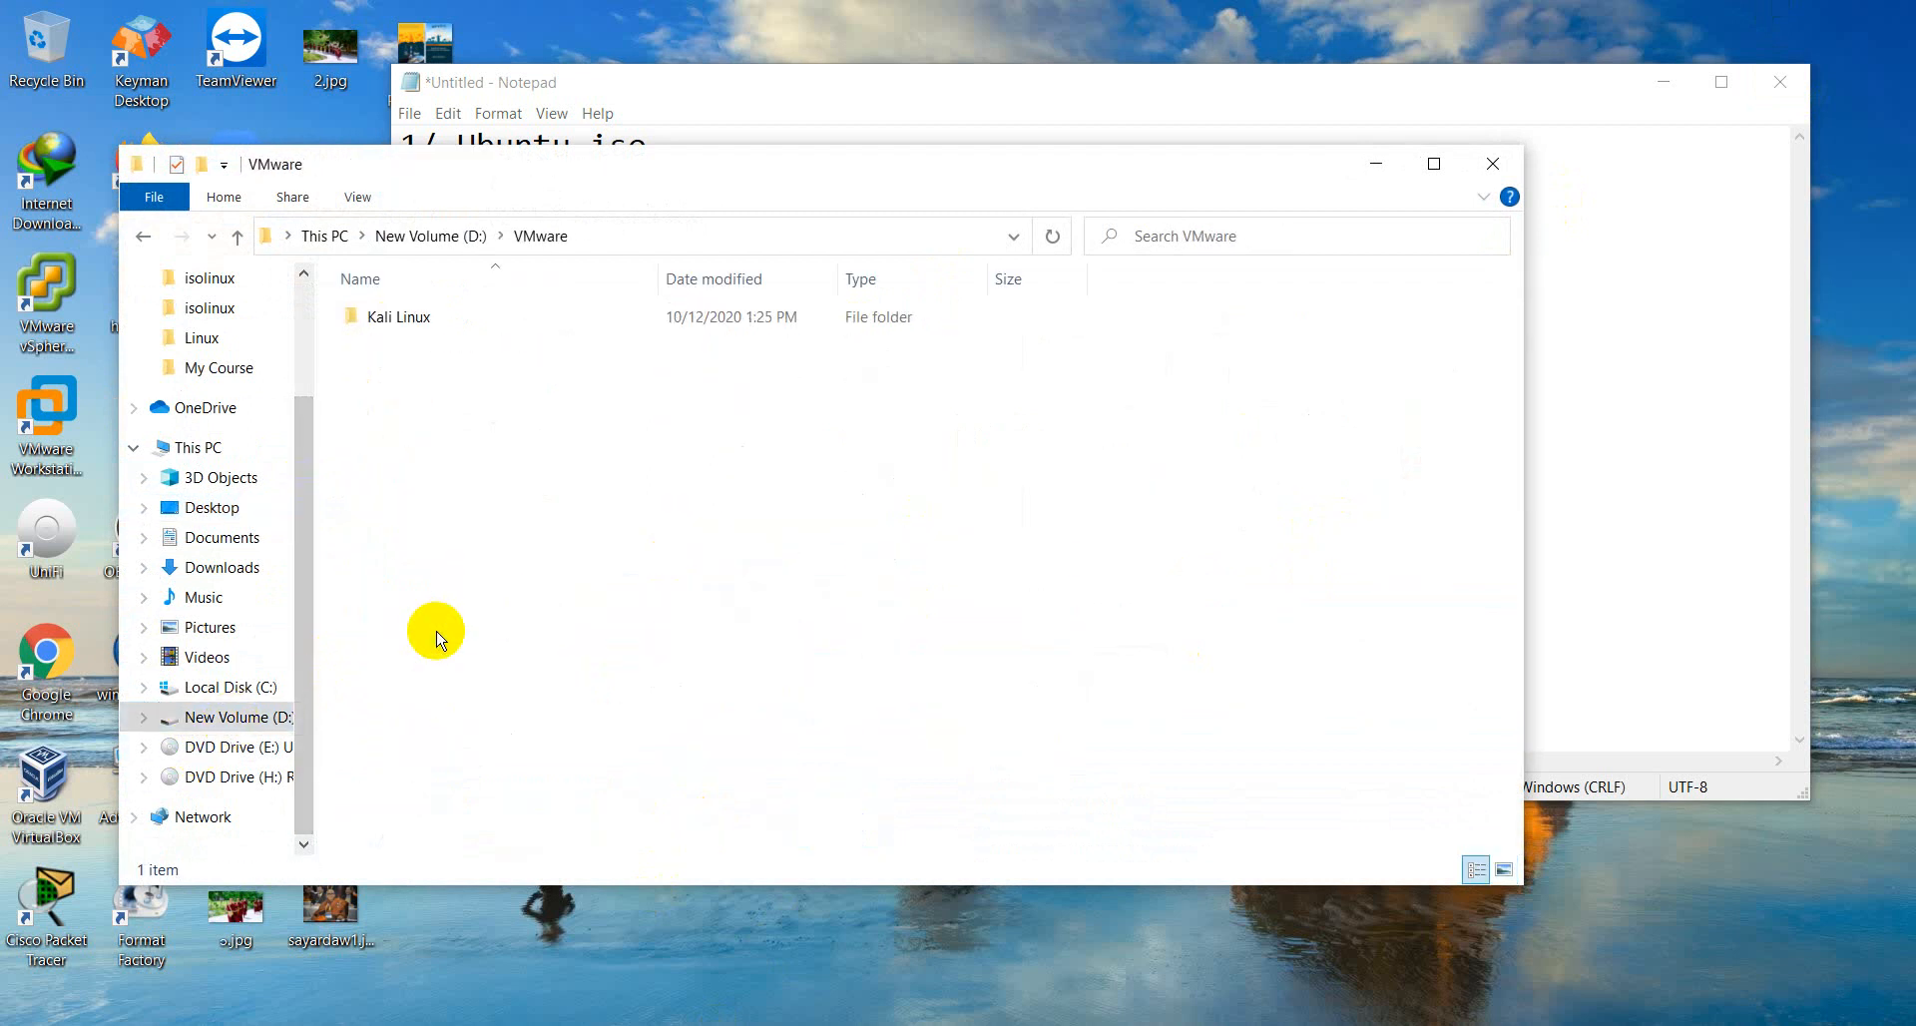
click(255, 721)
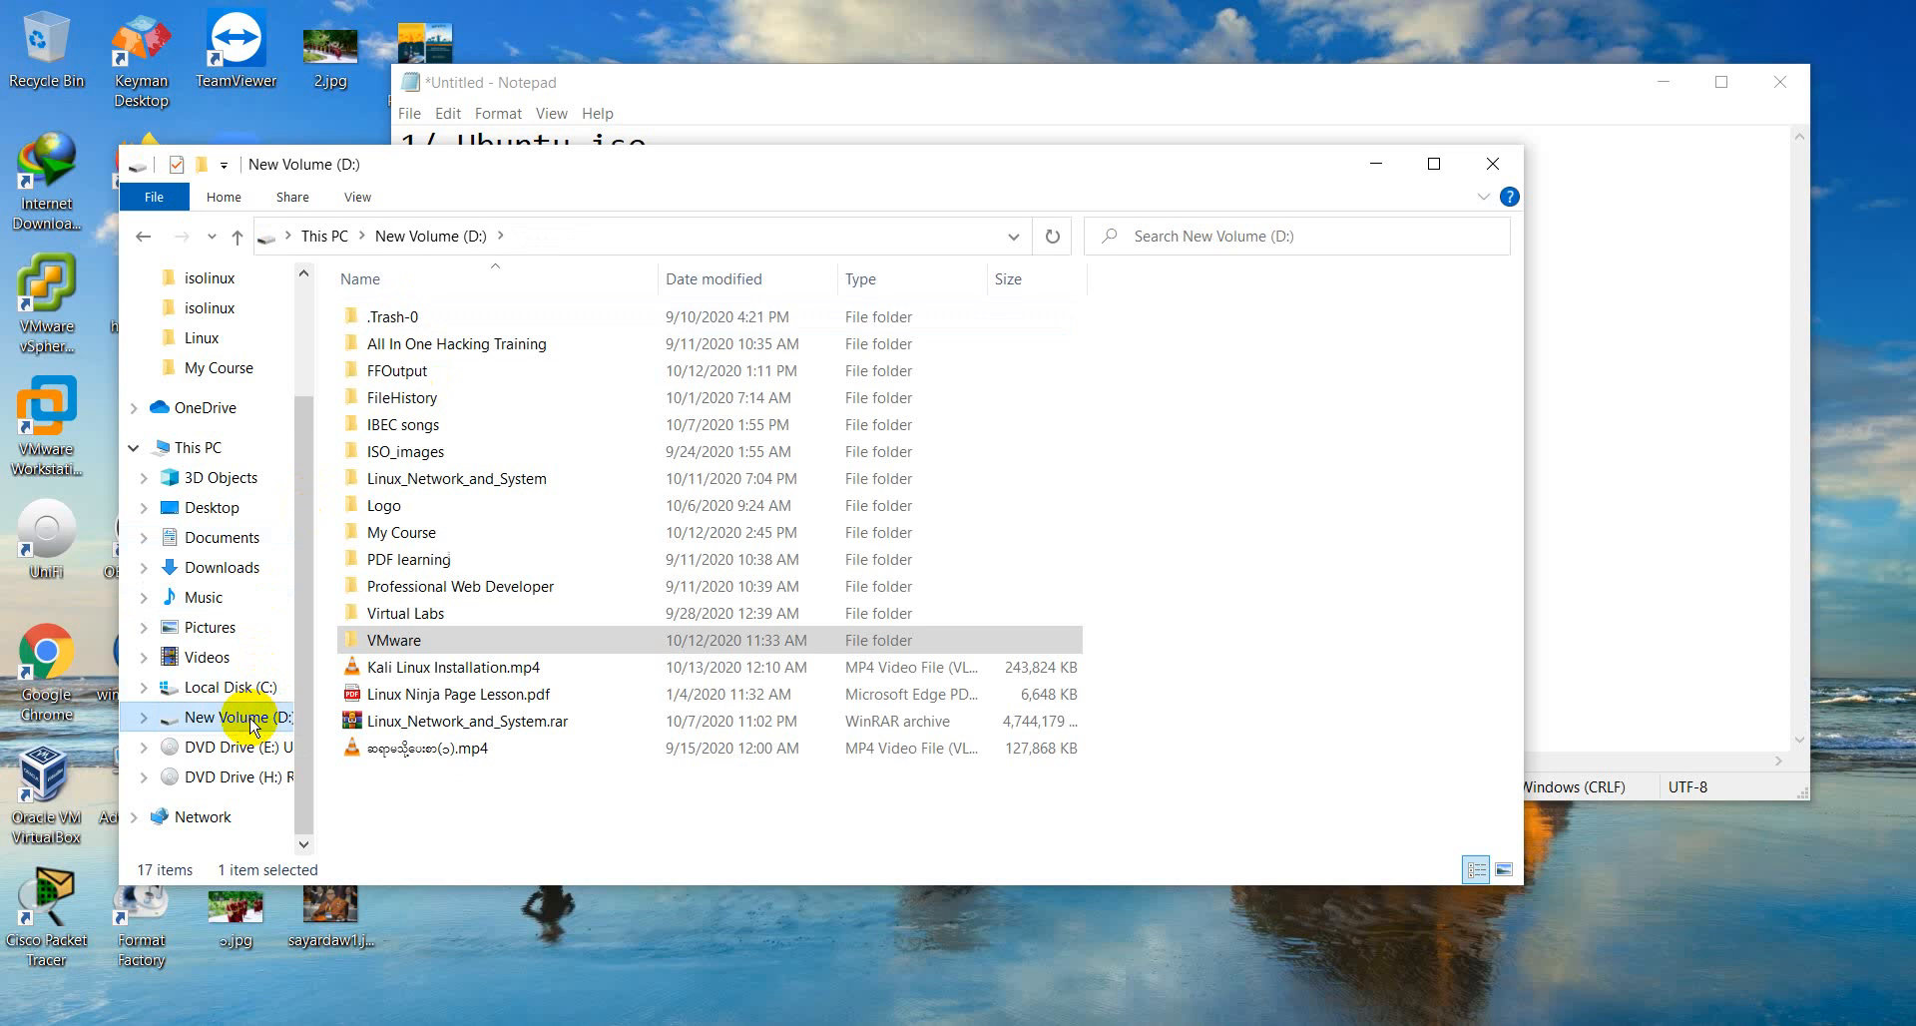
- Switch to Notepad and complete the third line with "( default /c:\>user>", the account's user name and "/document )"
click(1755, 407)
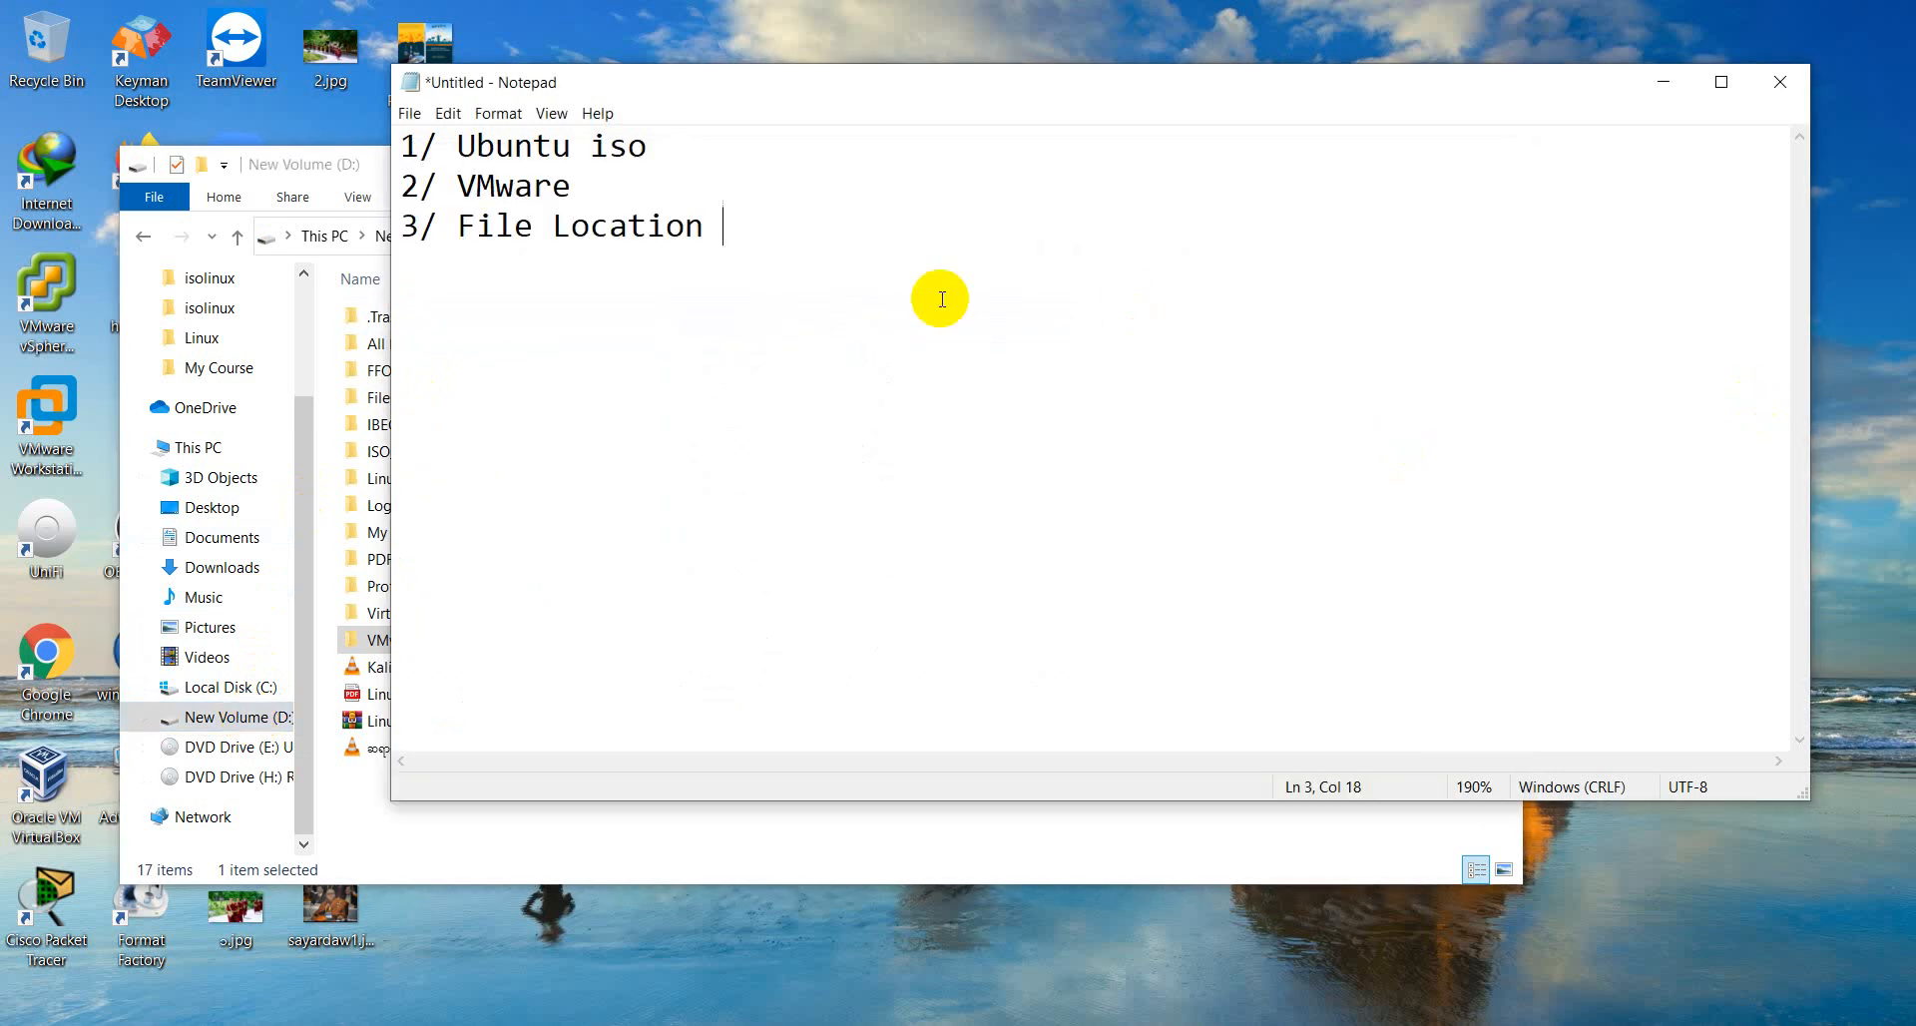
text(9)
key(BackSpace)
text(( default /c)
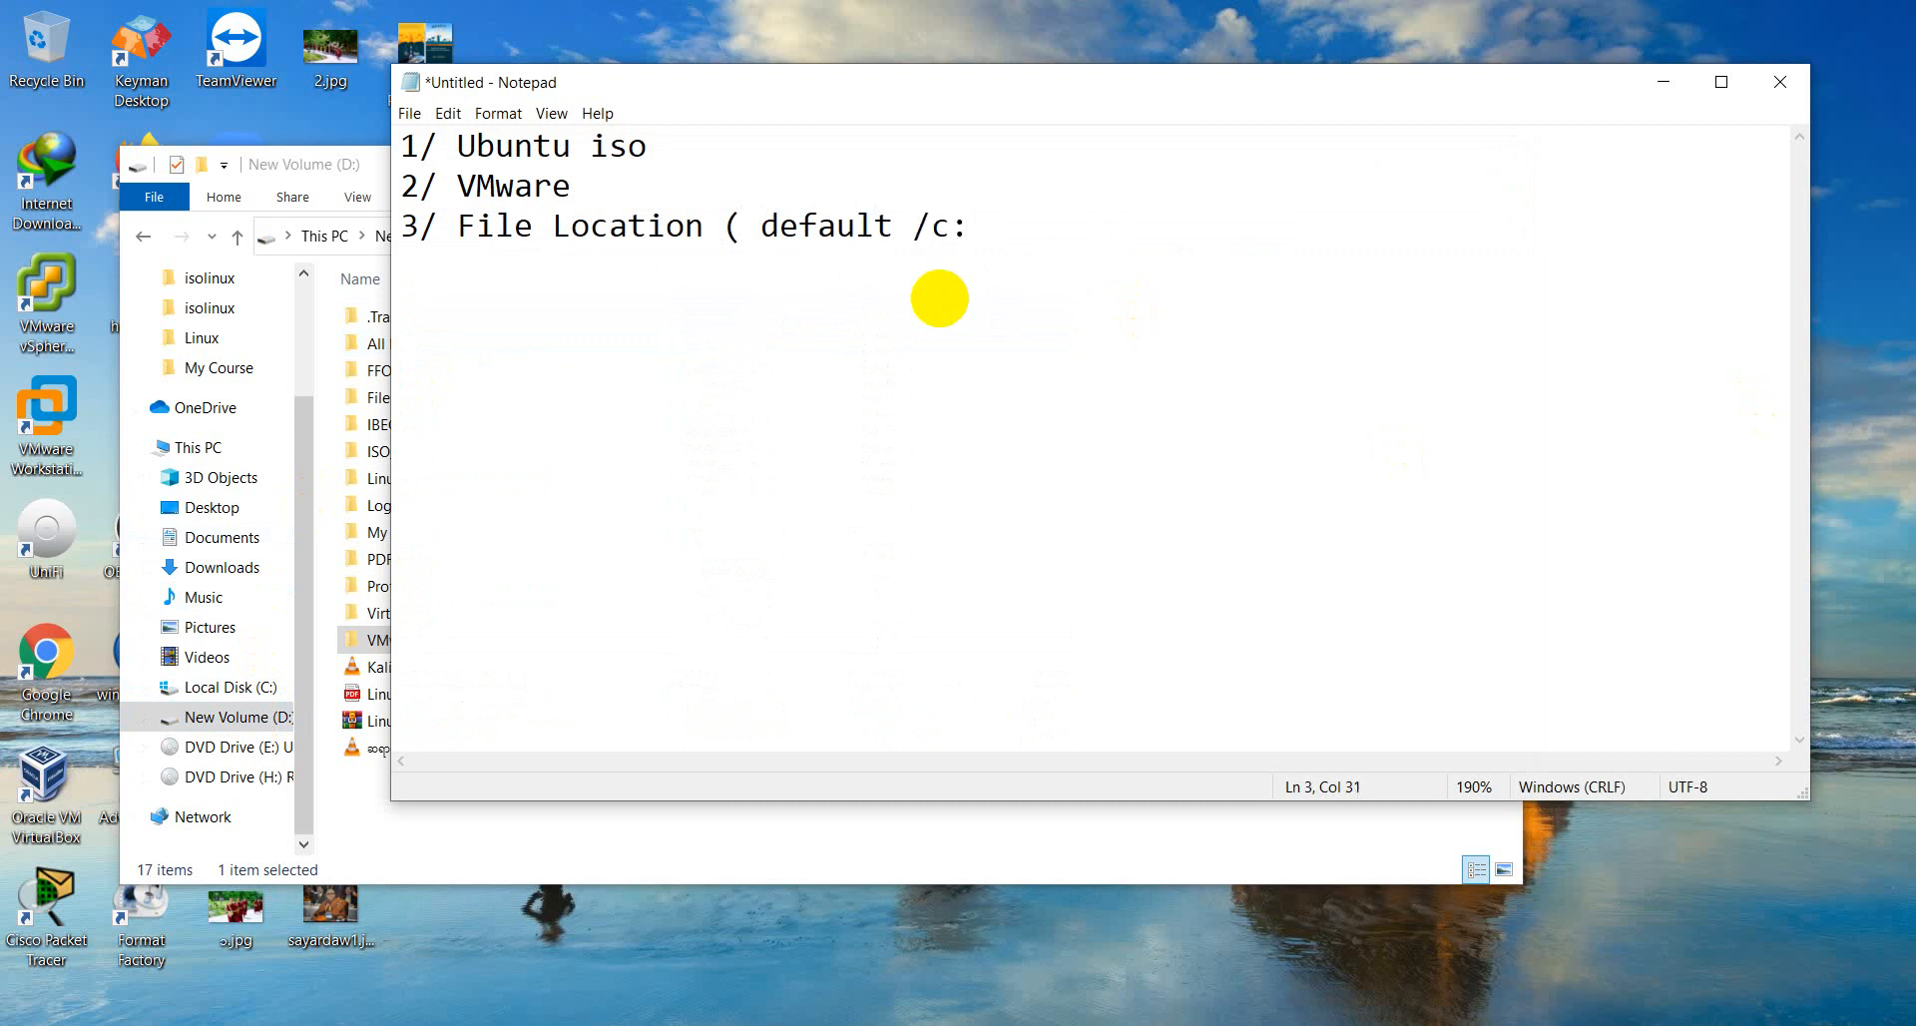
text(:\>)
text(user>linnaung)
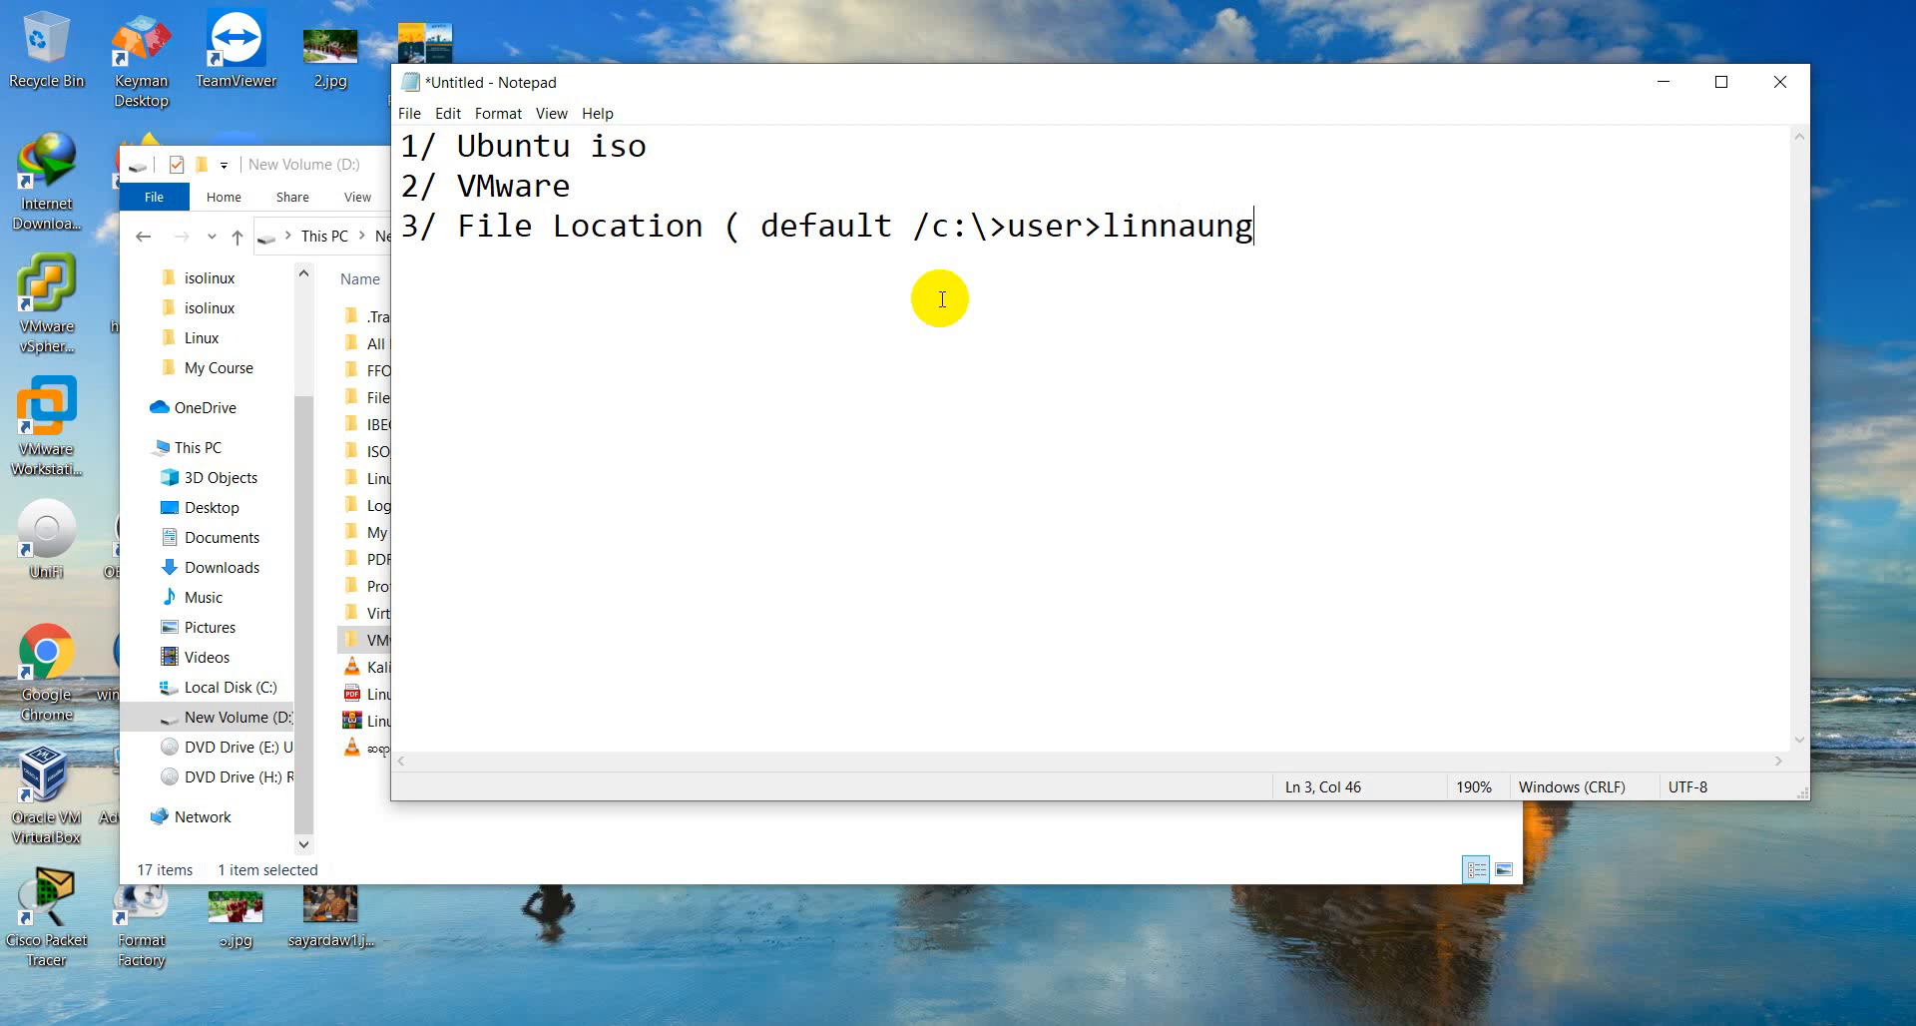
text(\)
key(BackSpace)
text(/docum)
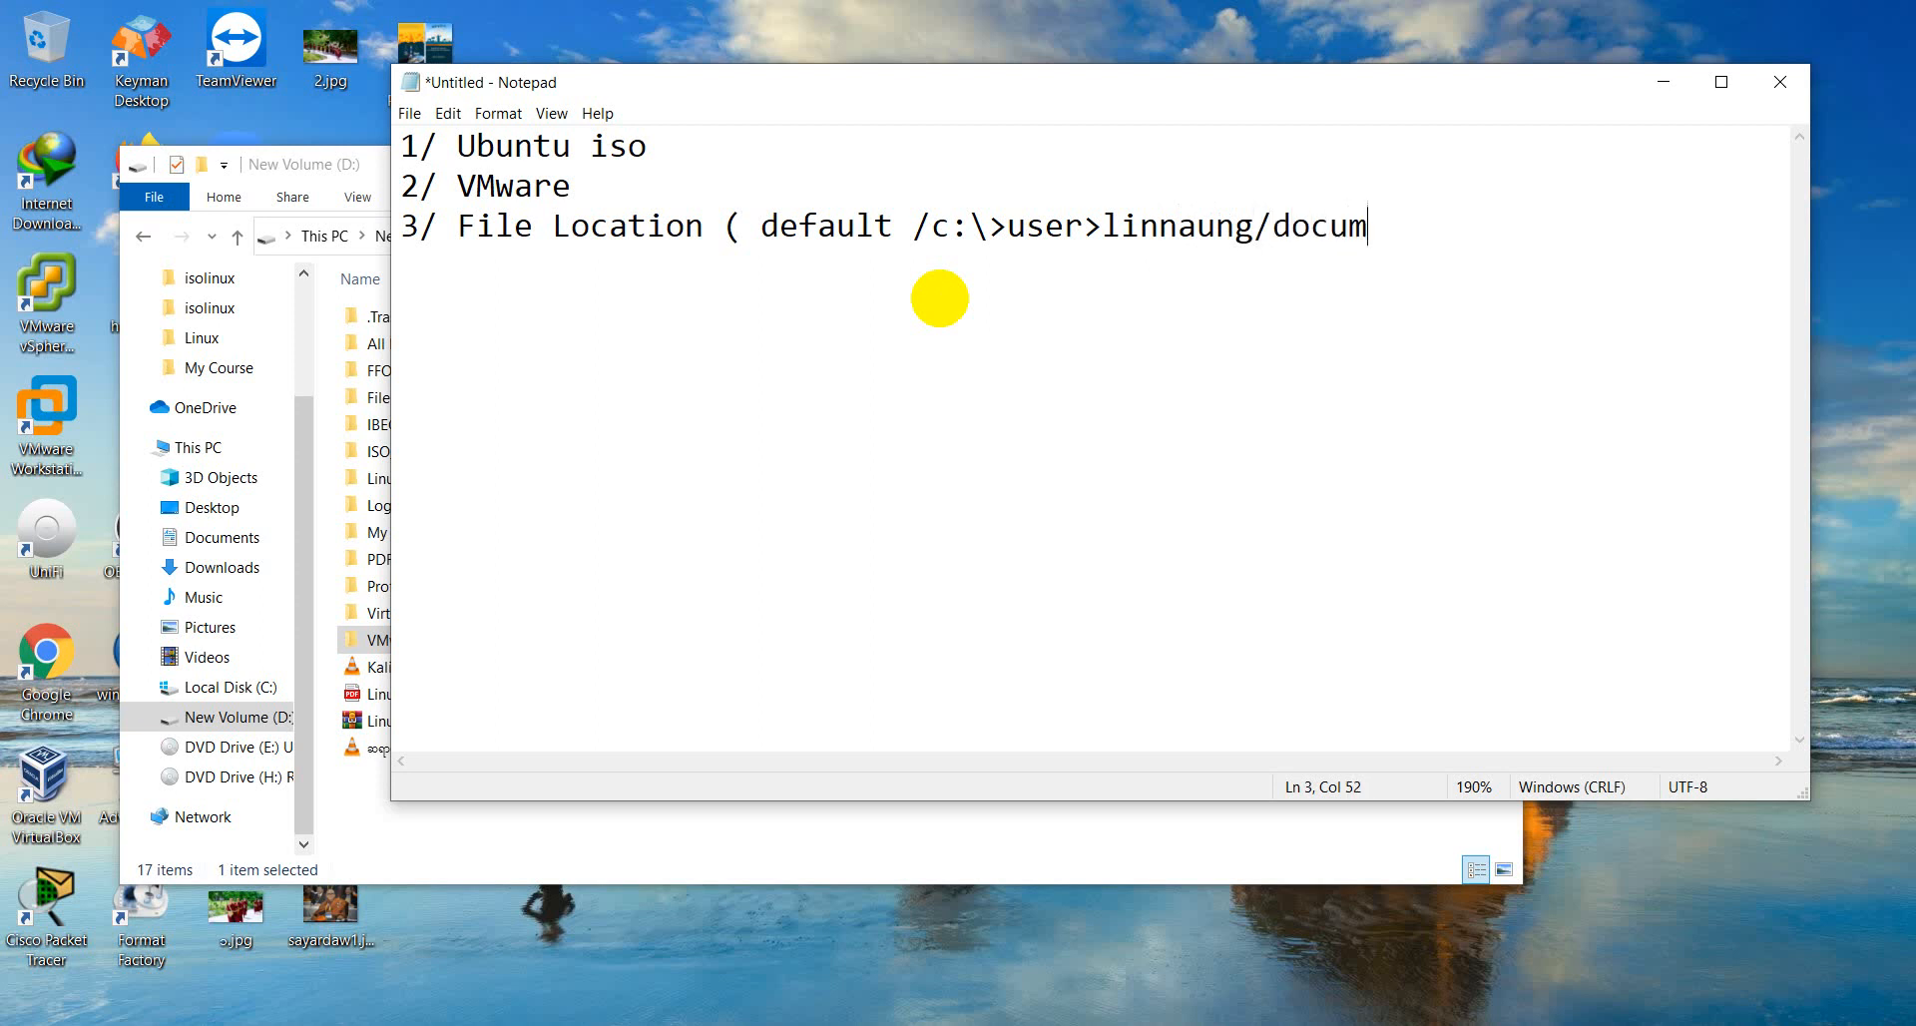
text(ent ))
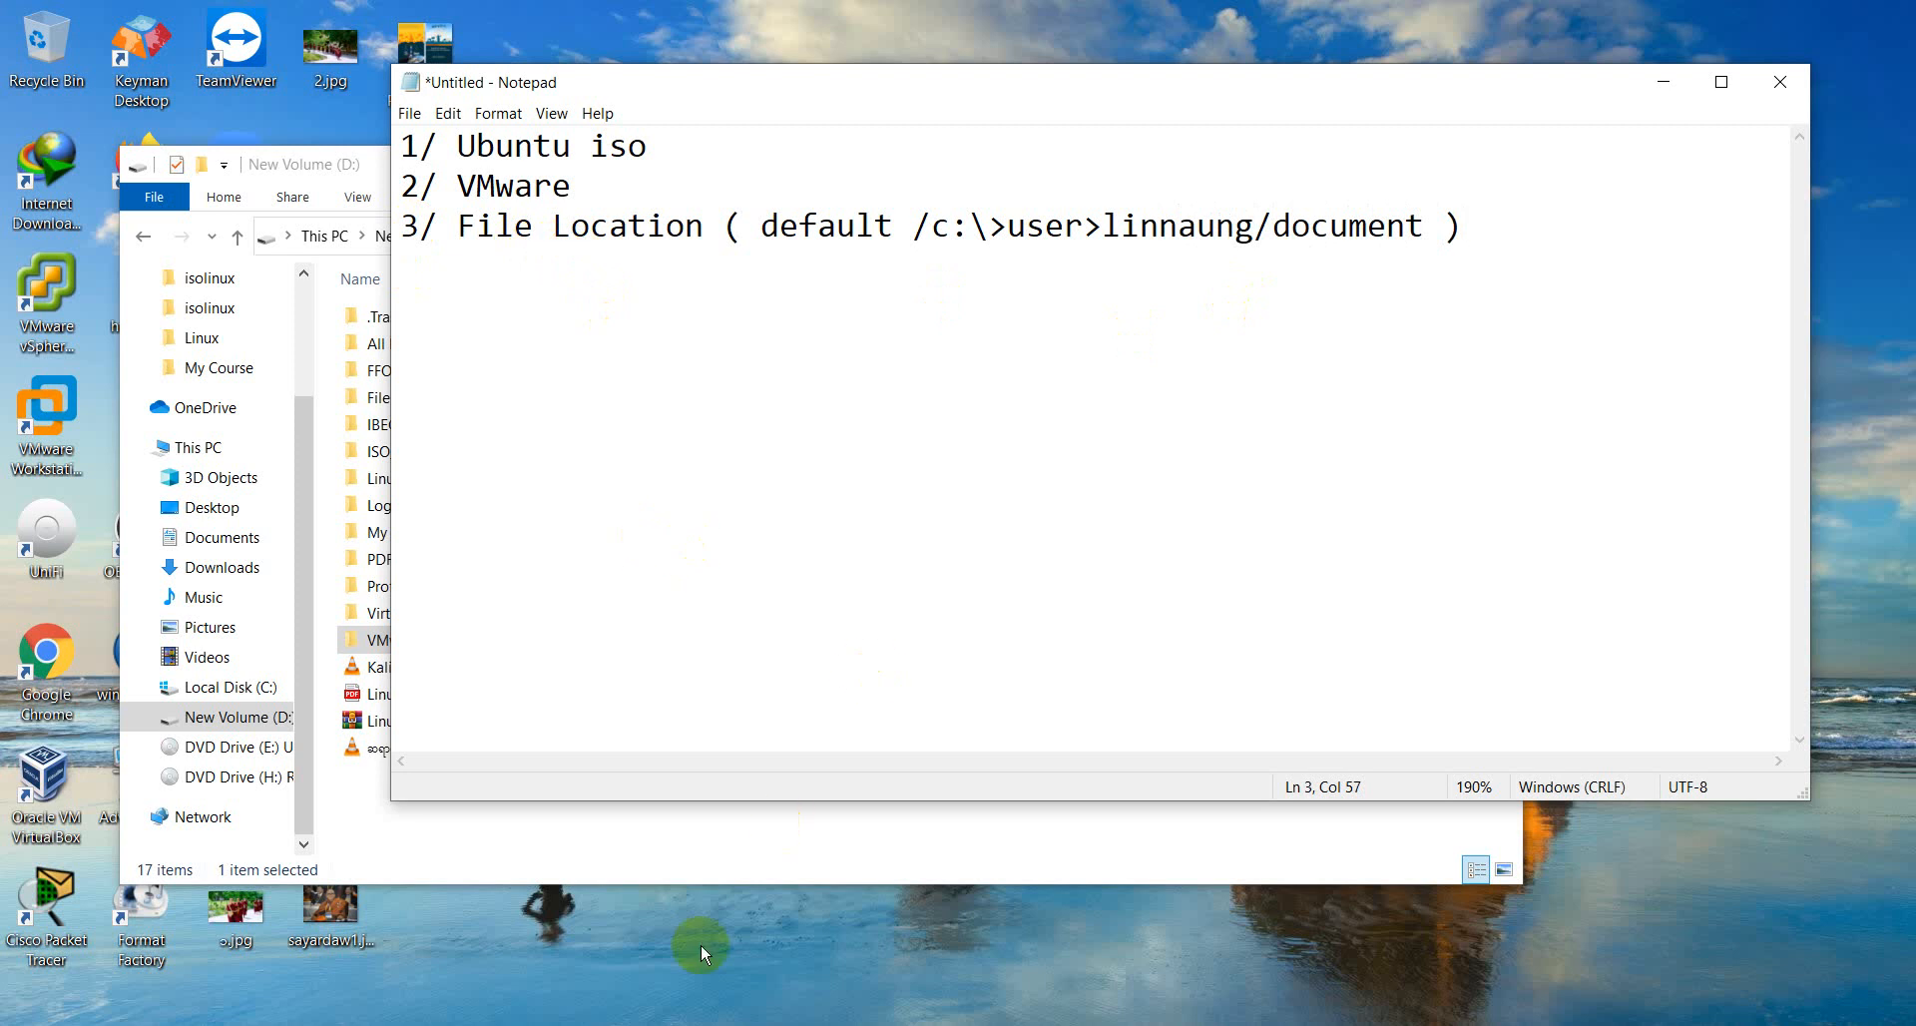
- Switch to File Explorer, maximize it and create a new folder inside the VMware folder on New Volume (D:)
click(736, 1025)
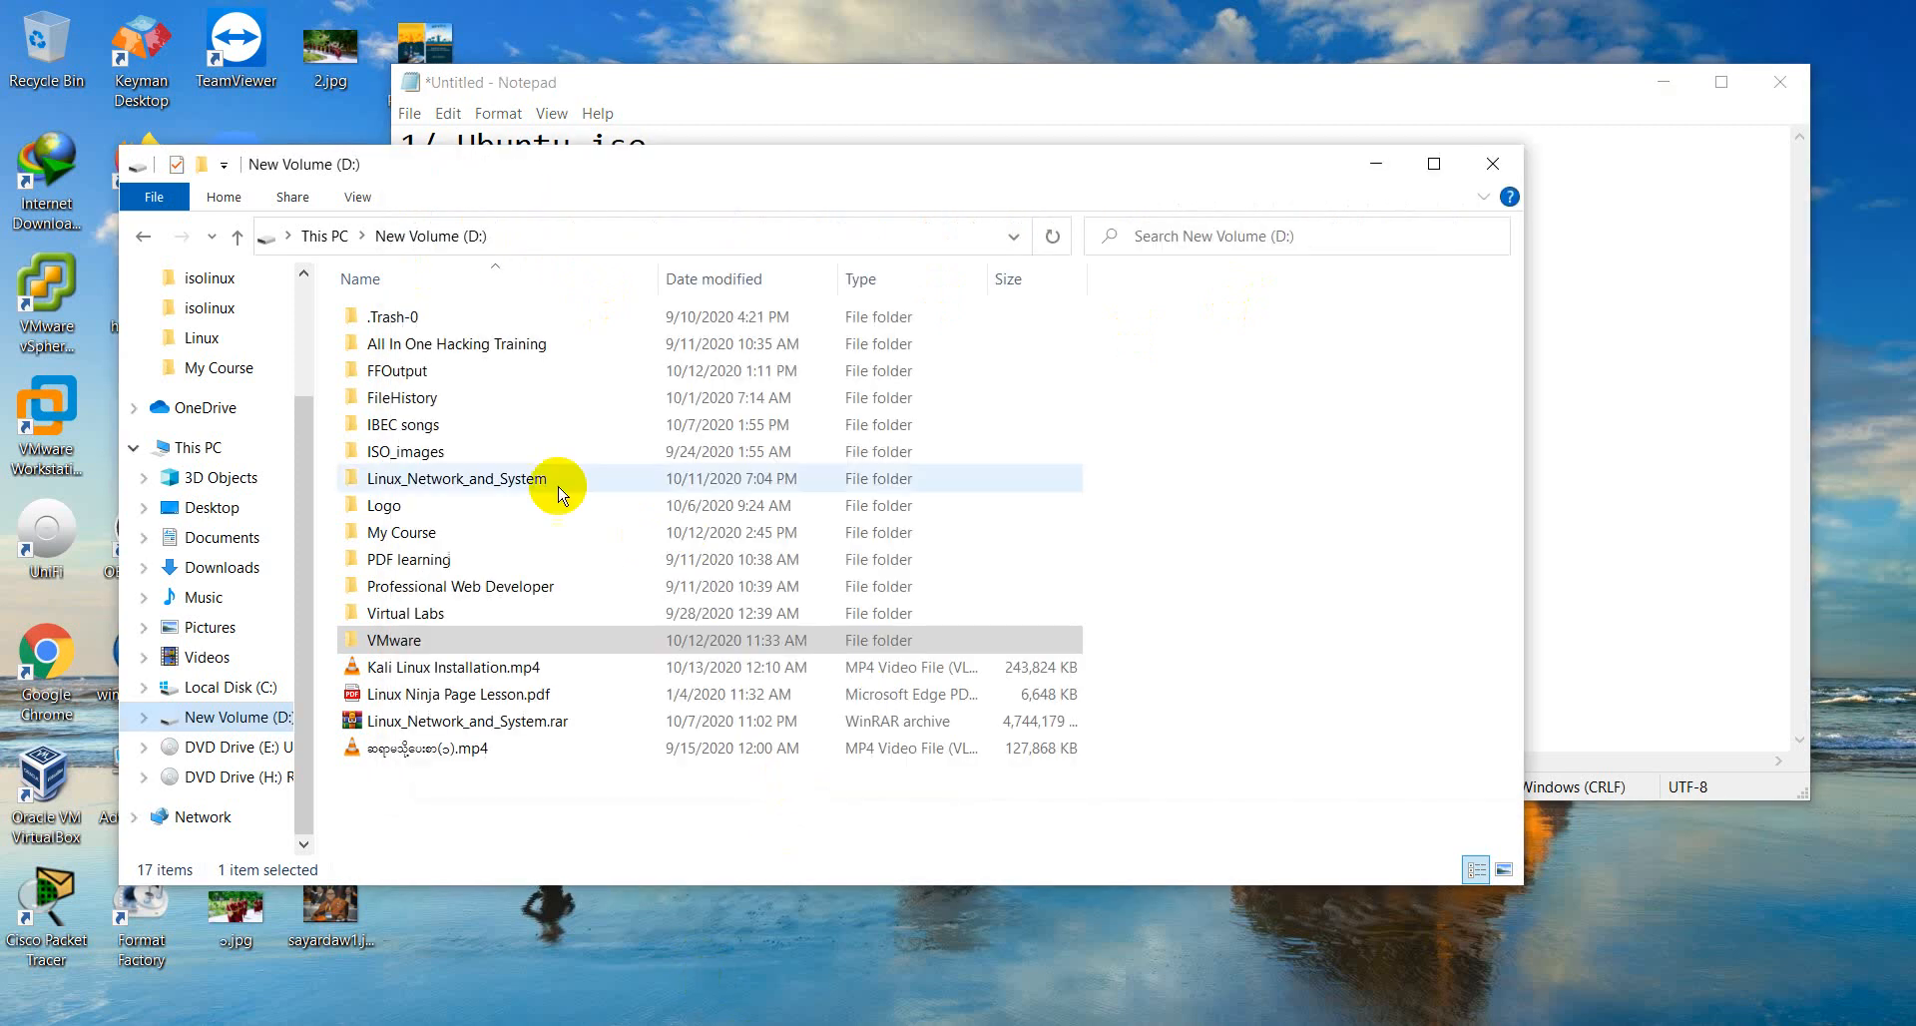
click(1434, 164)
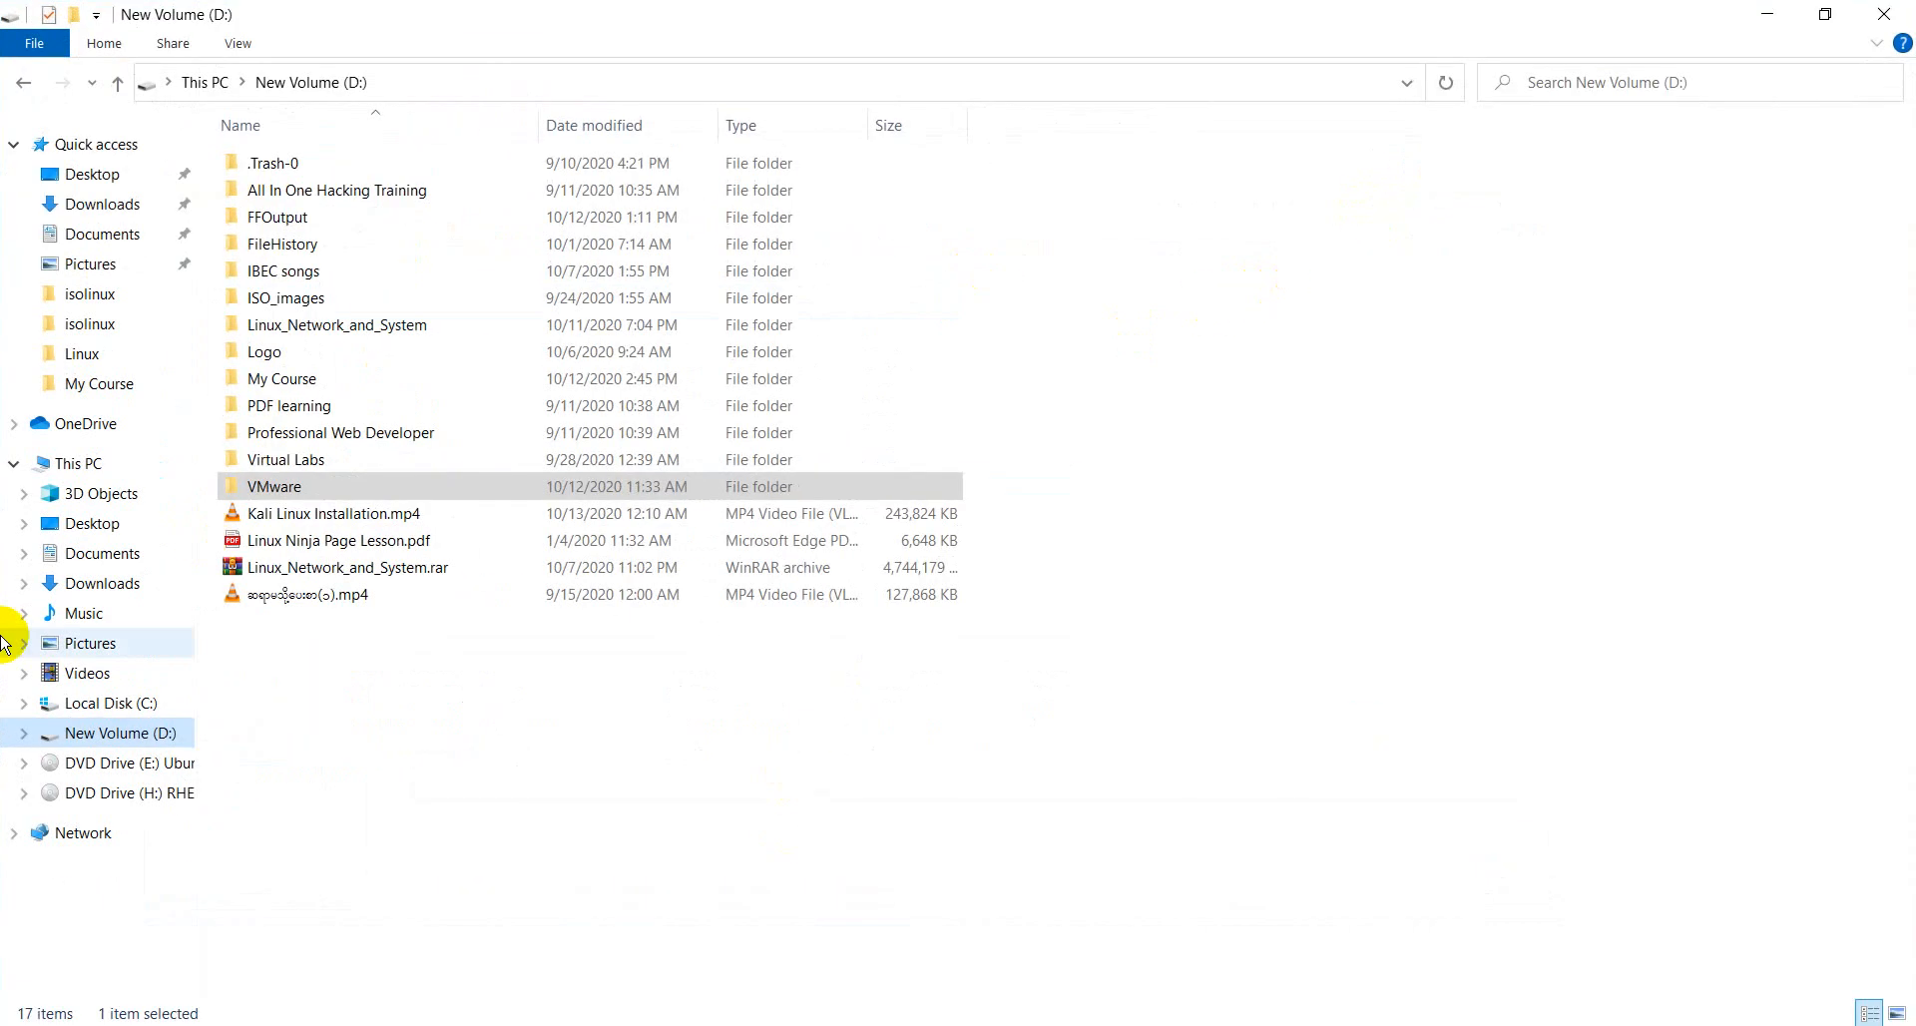
click(52, 733)
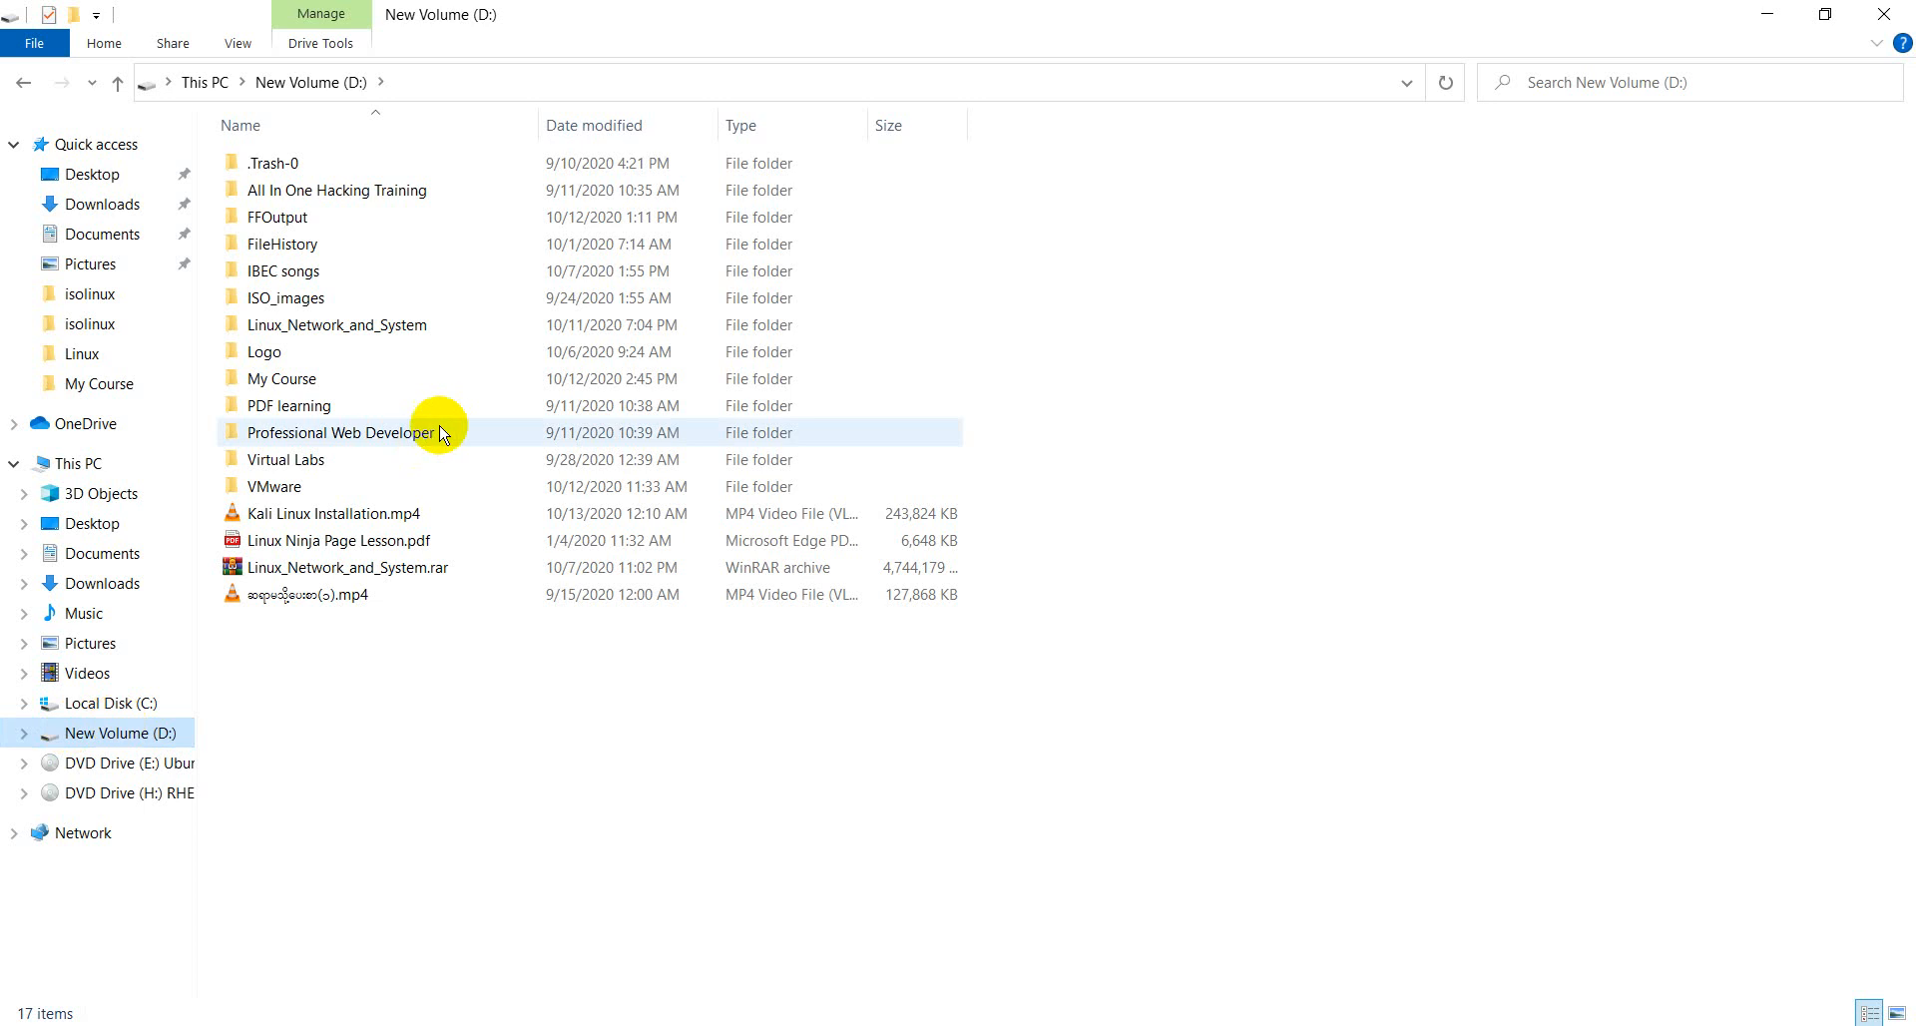
double_click(304, 486)
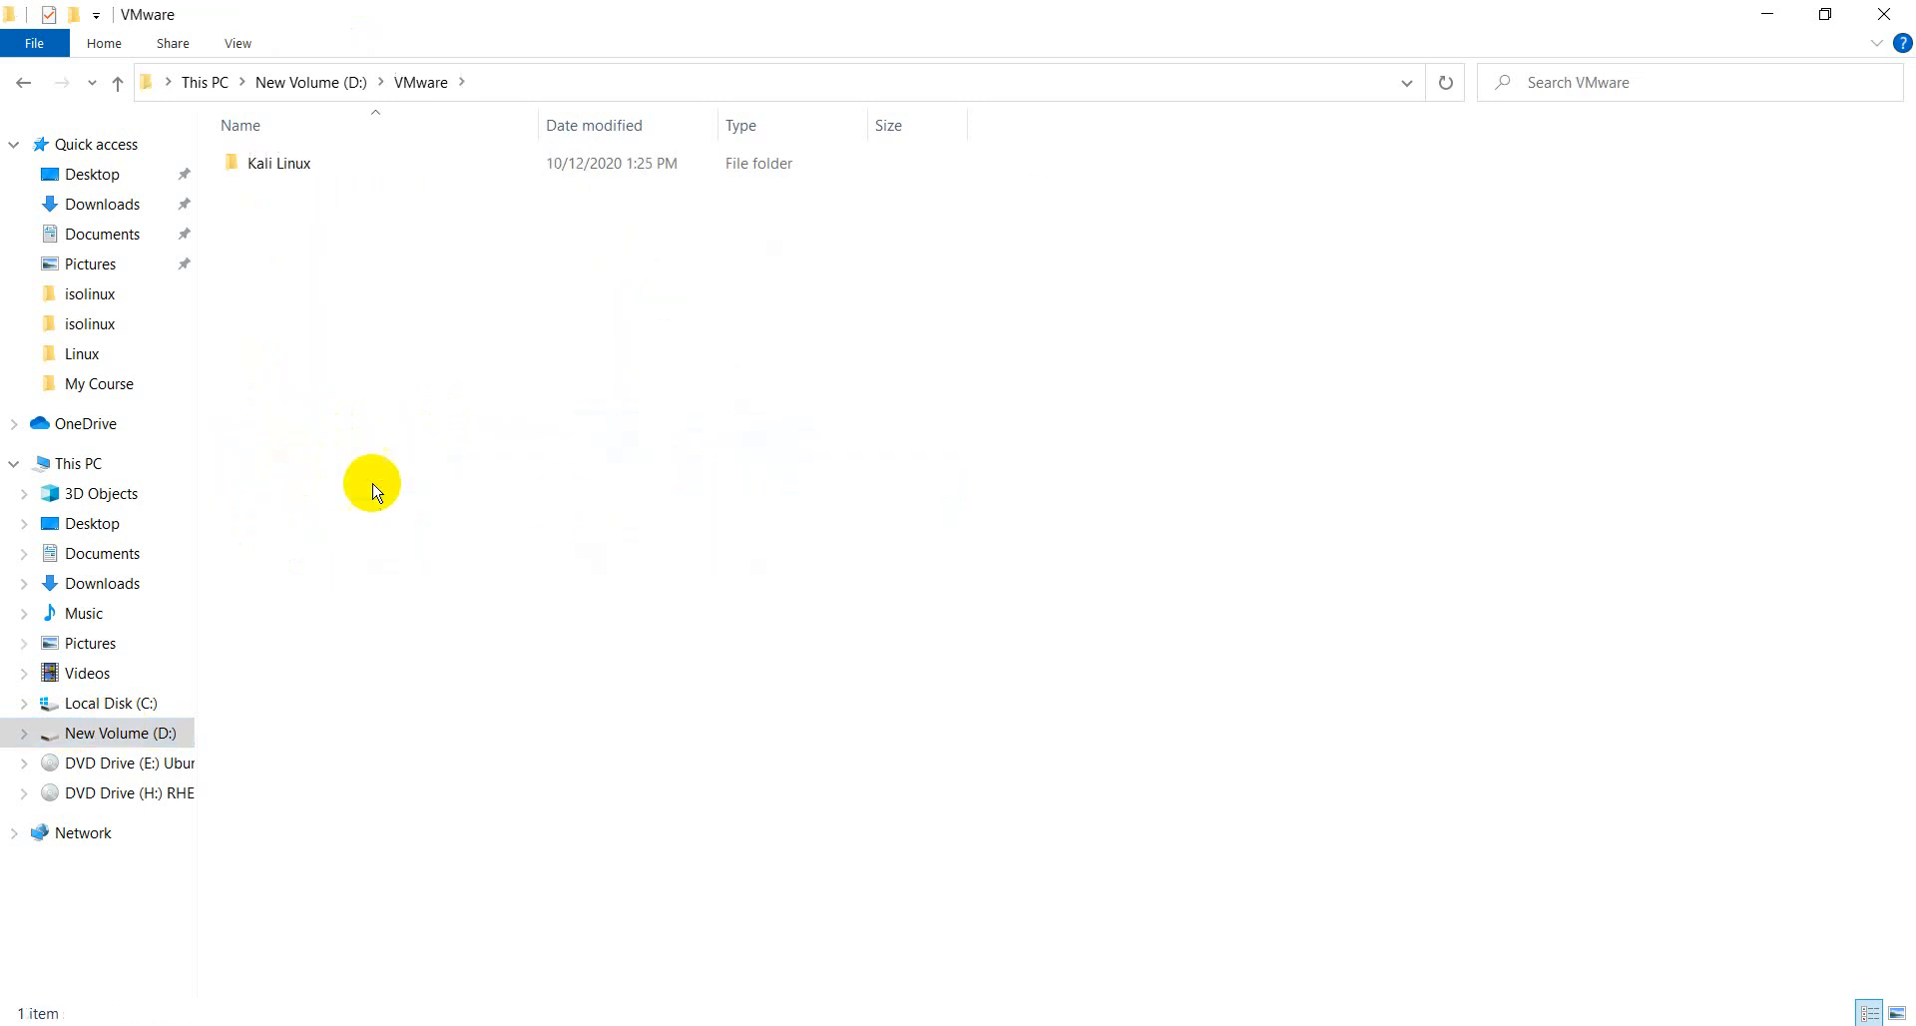
right_click(574, 505)
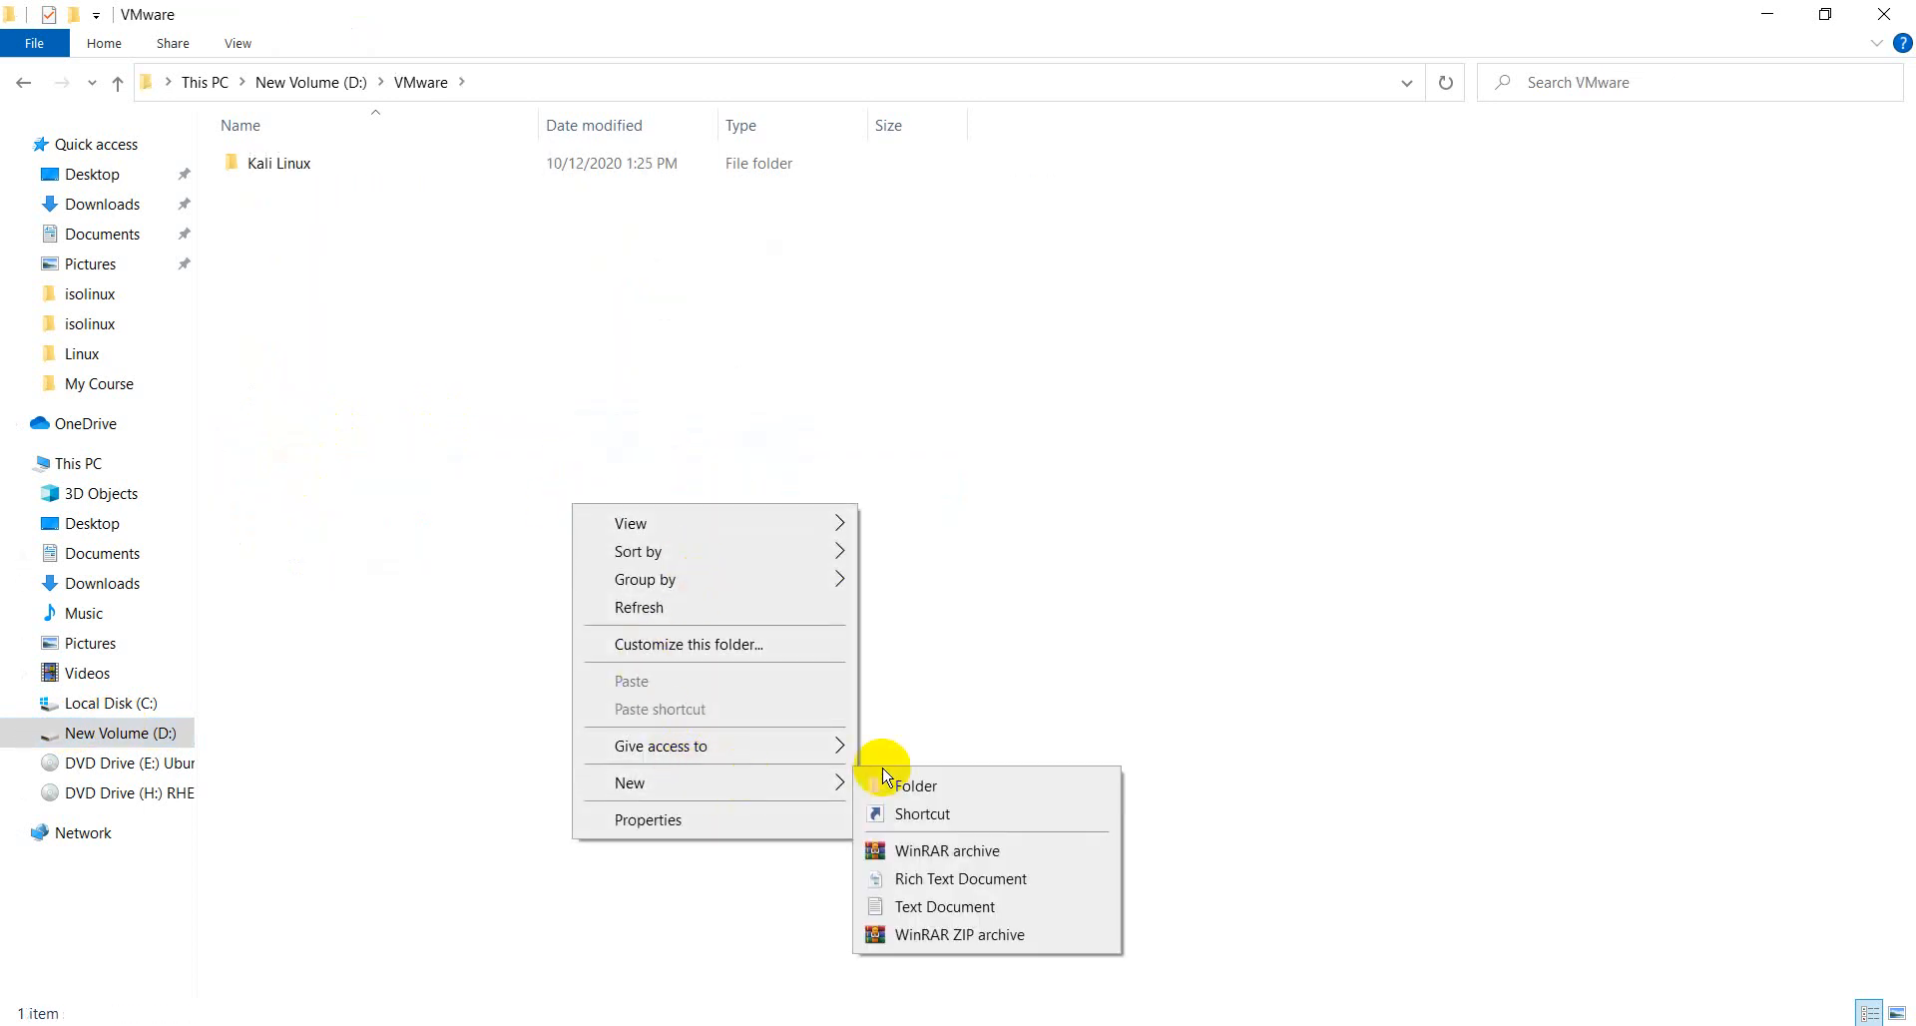
mouse_move(844, 787)
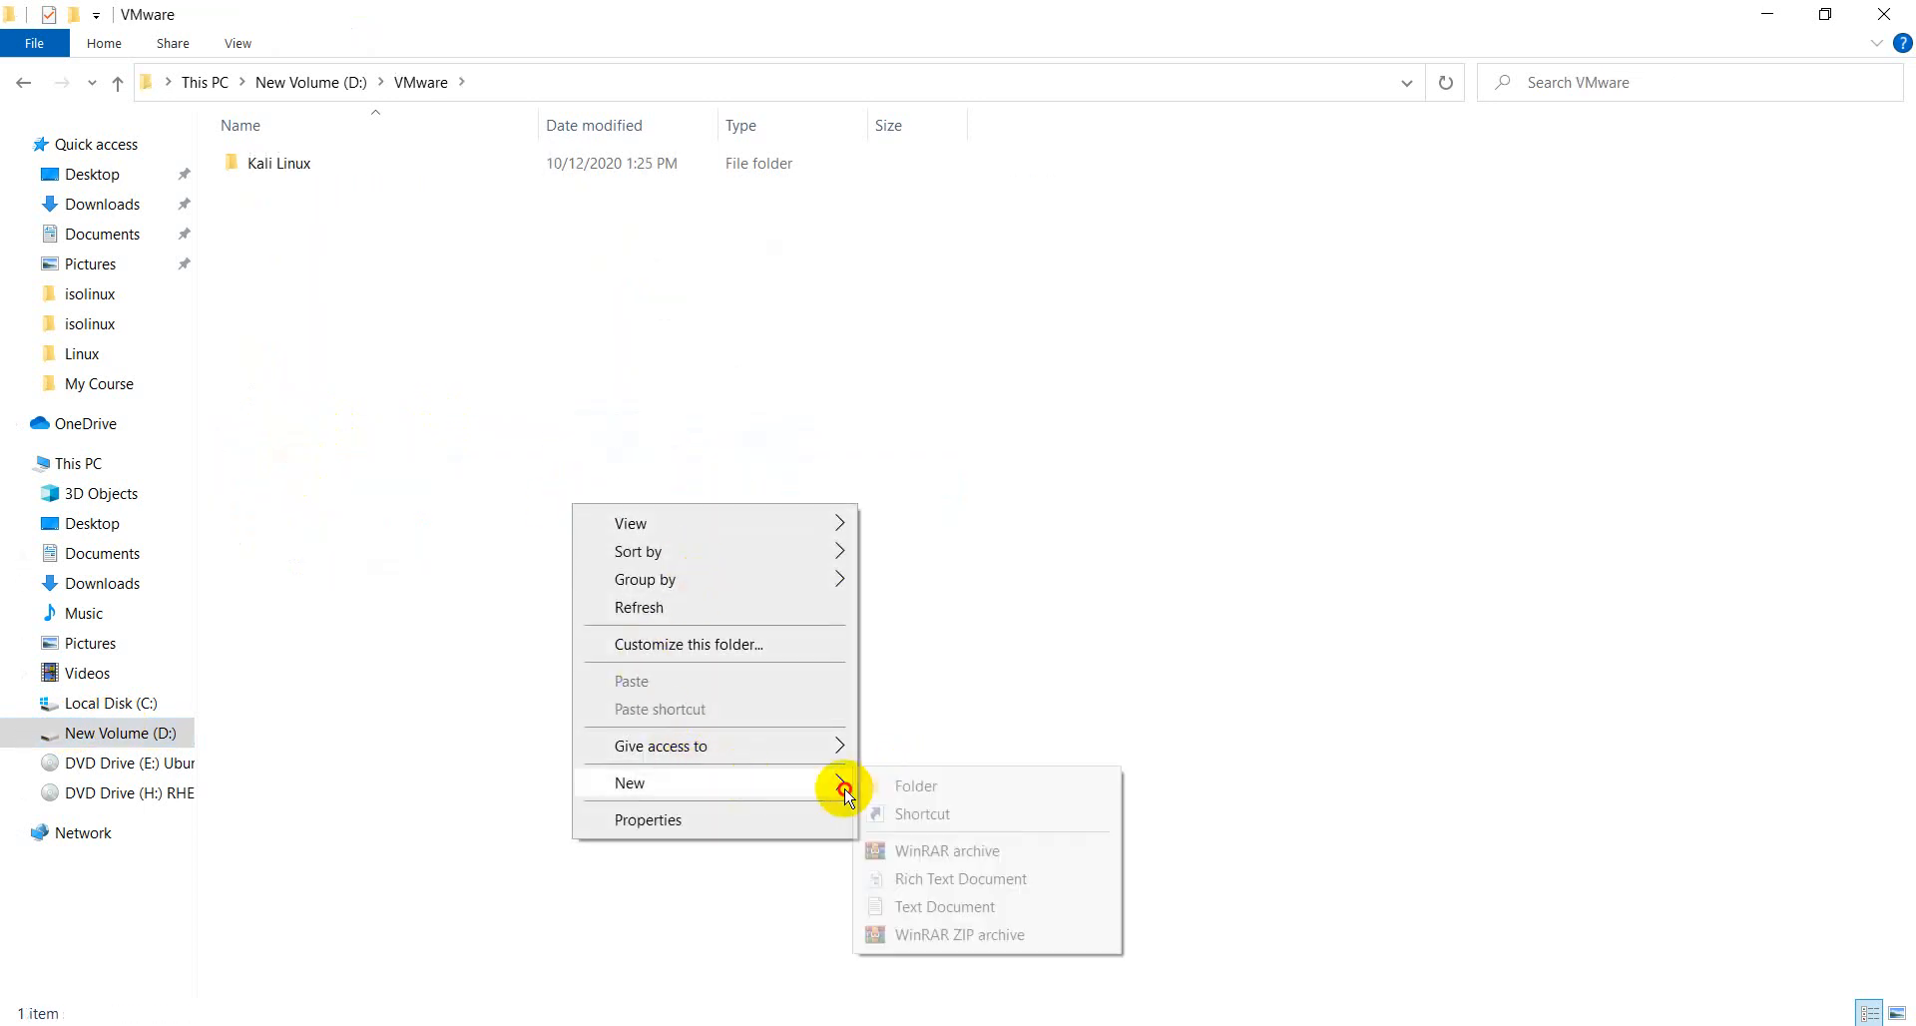
click(910, 788)
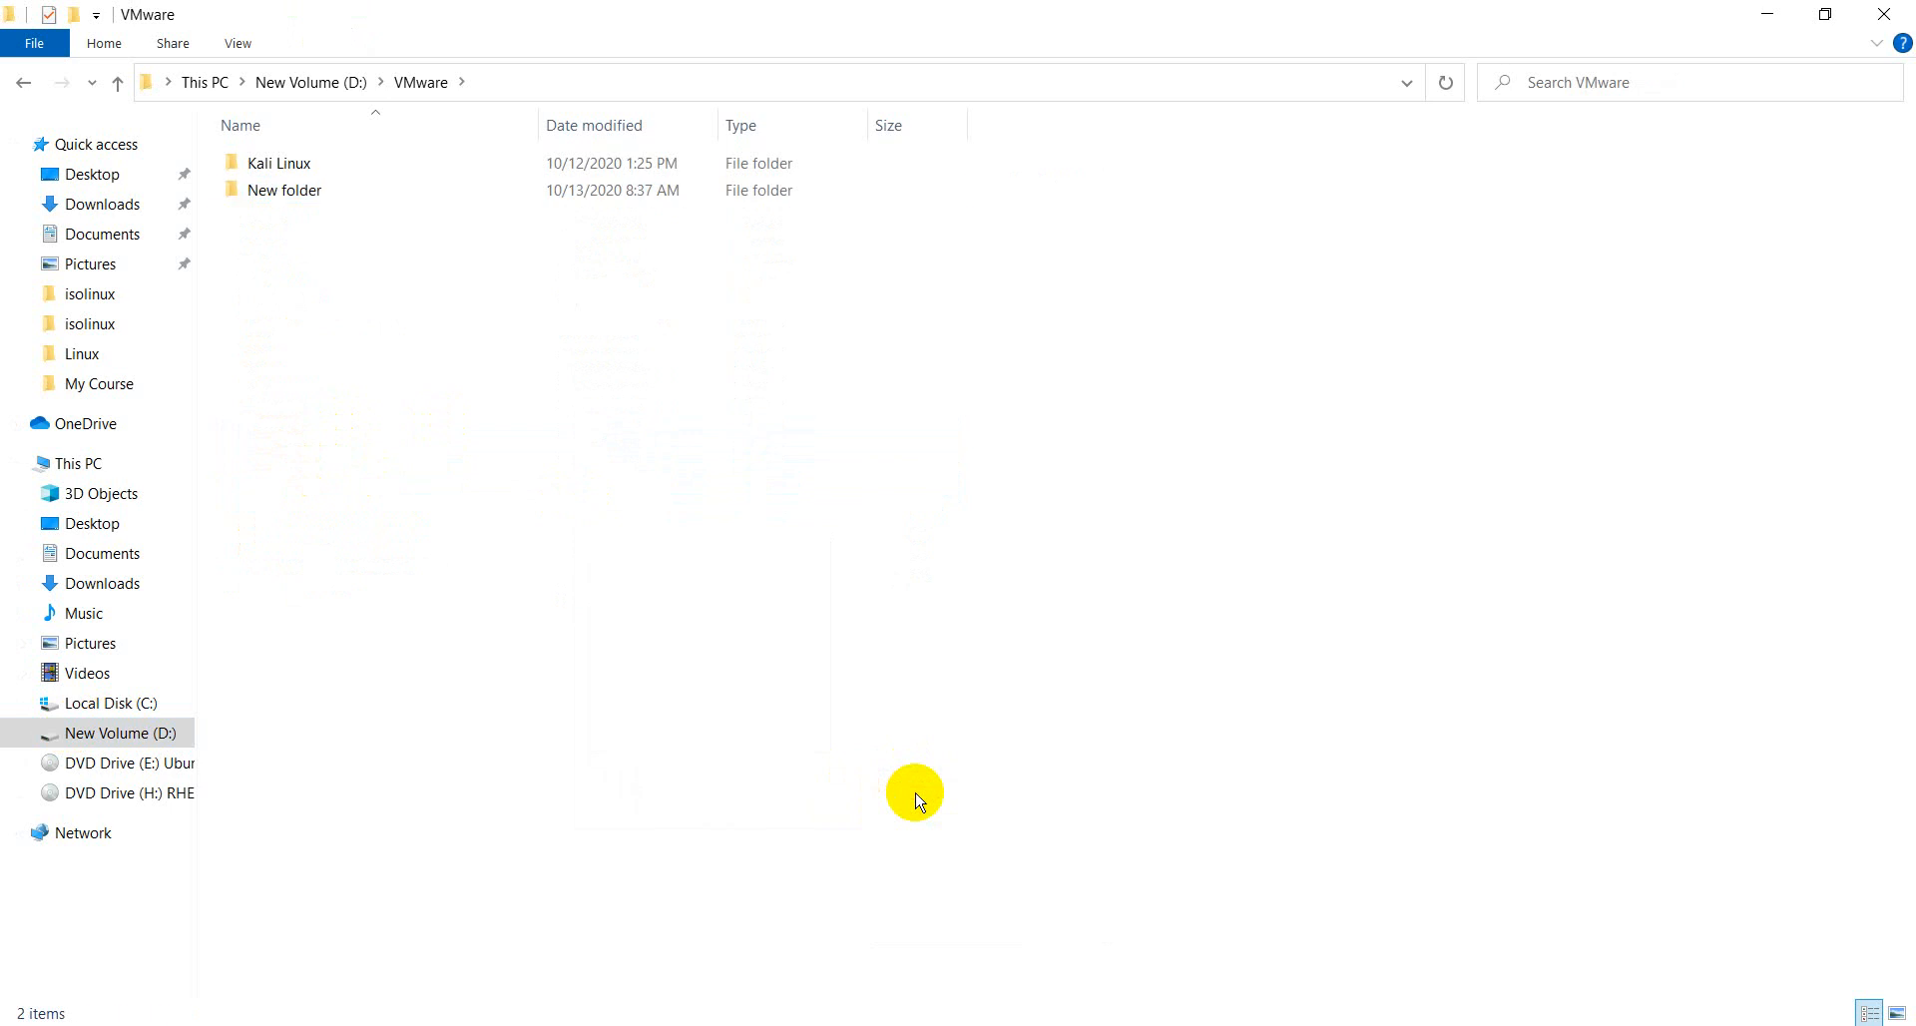
- Rename the new folder as Ubuntu and minimize File Explorer
right_click(485, 200)
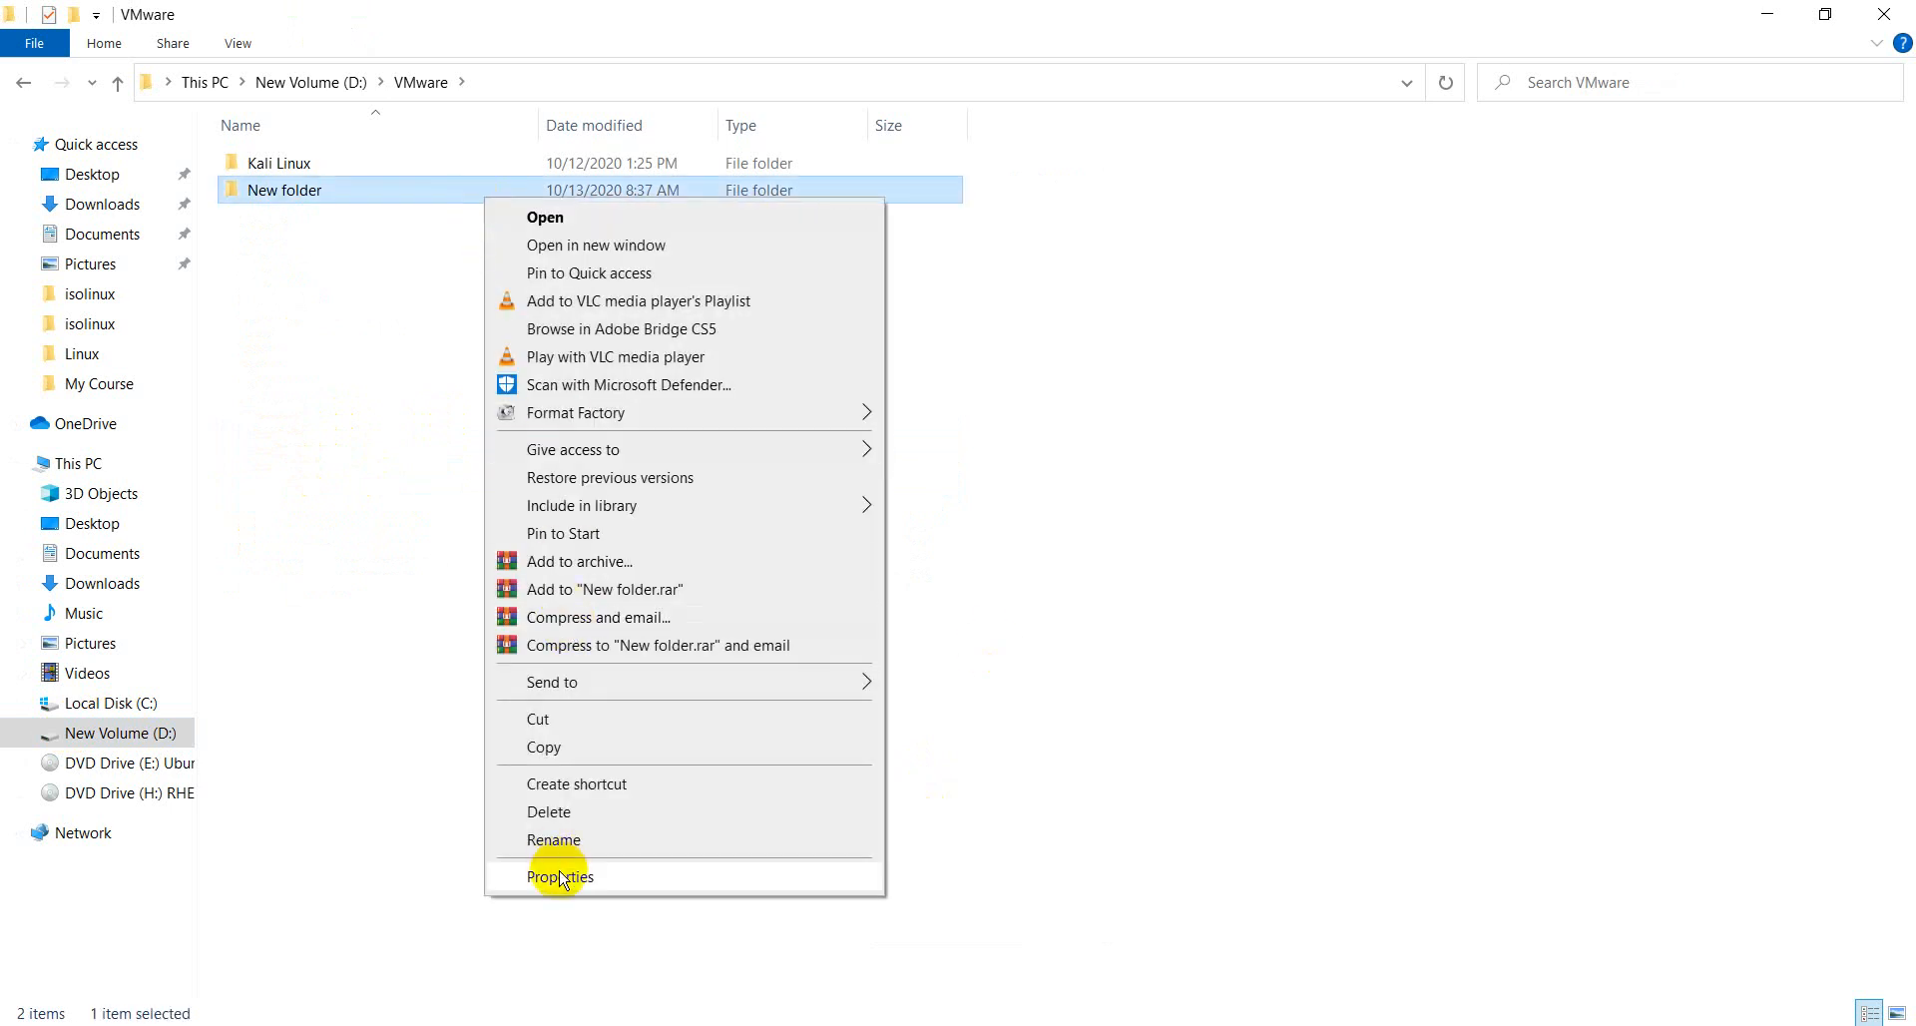
click(553, 840)
text(U)
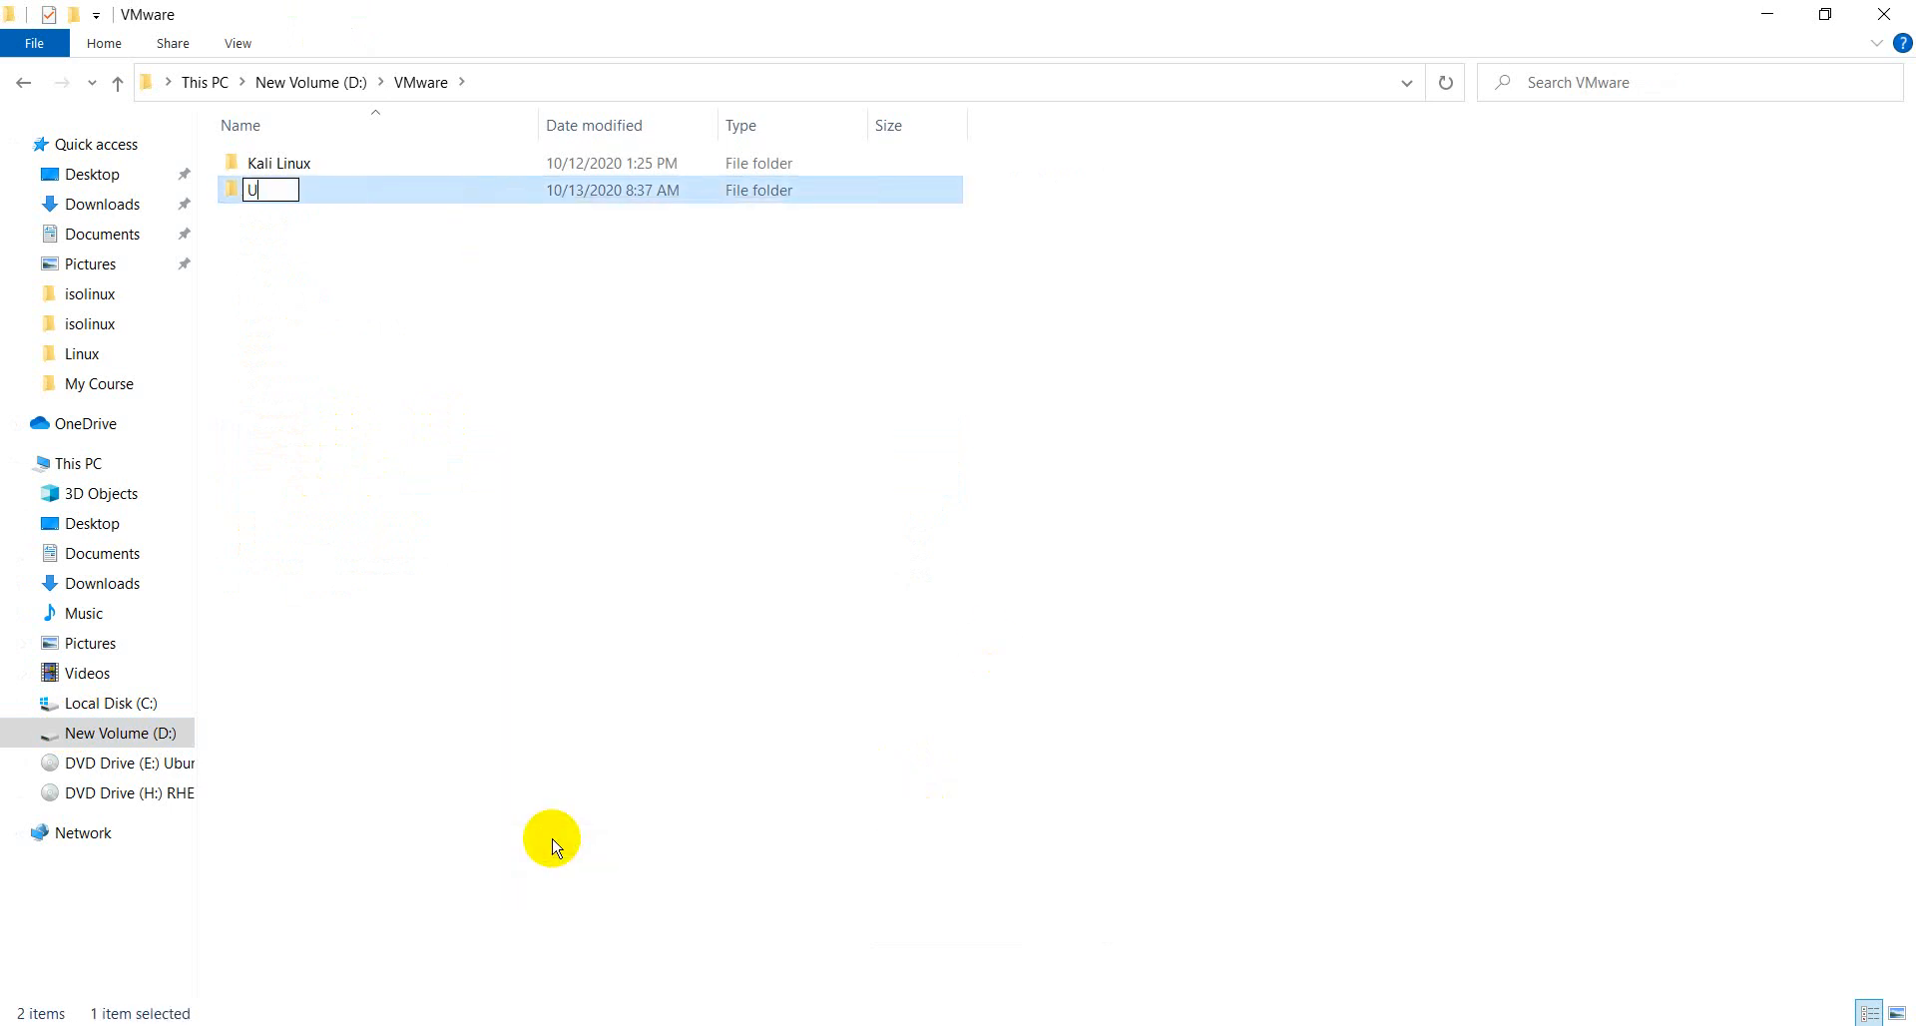
text(Buntu)
key(Return)
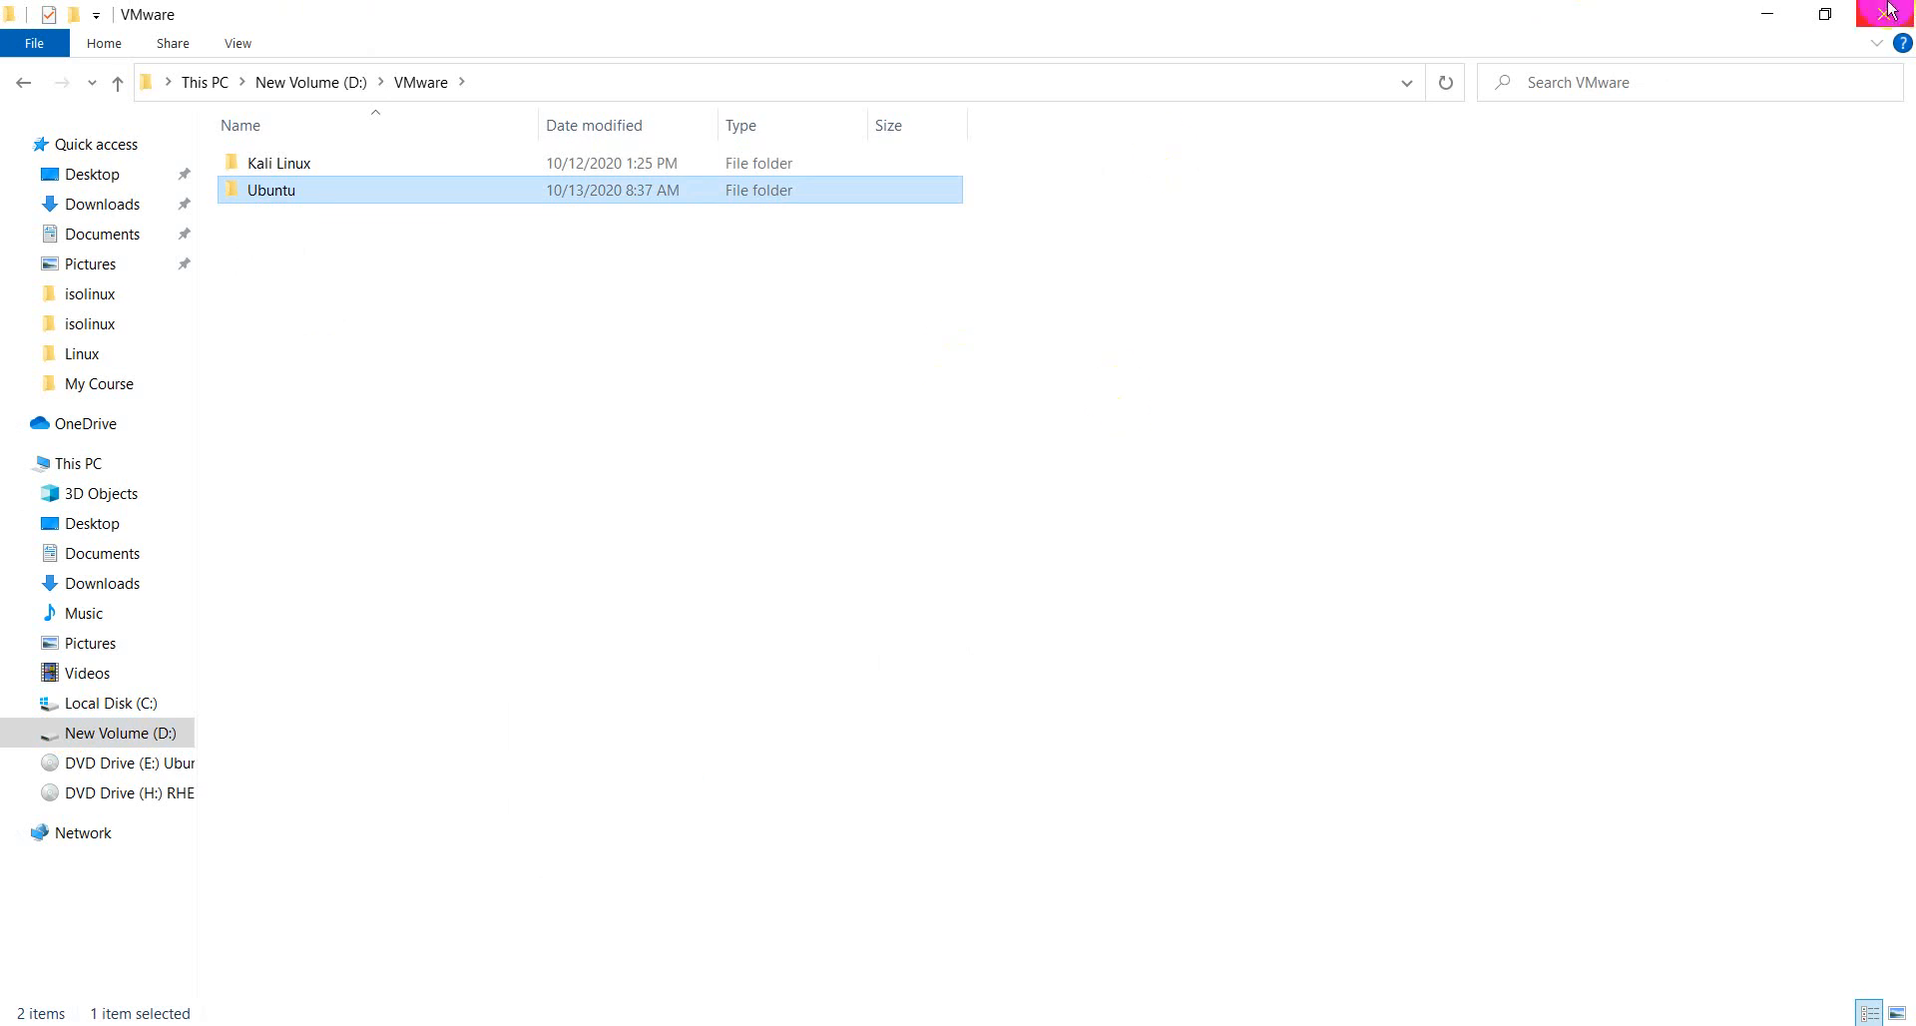
click(1767, 14)
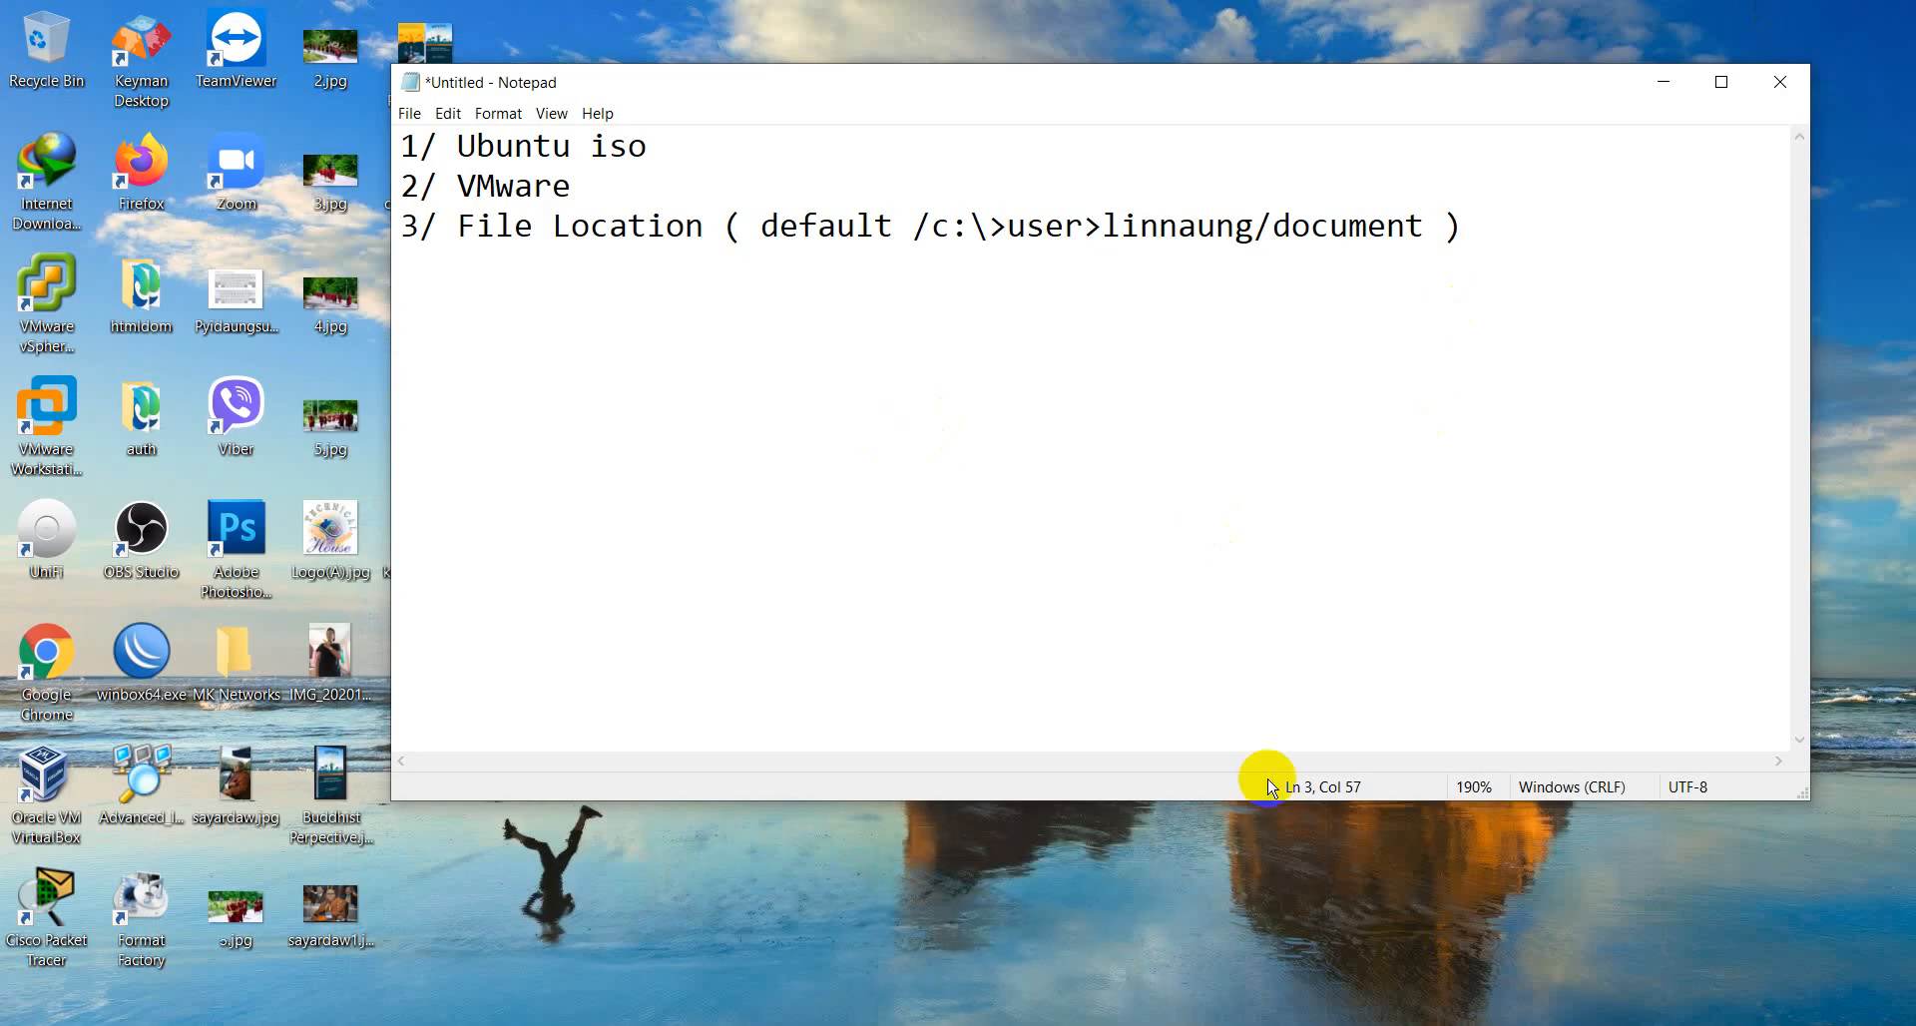
- Switch to VMware Workstation and start a new virtual machine with the Custom (advanced) configuration and Workstation 16.x hardware compatibility
click(898, 1024)
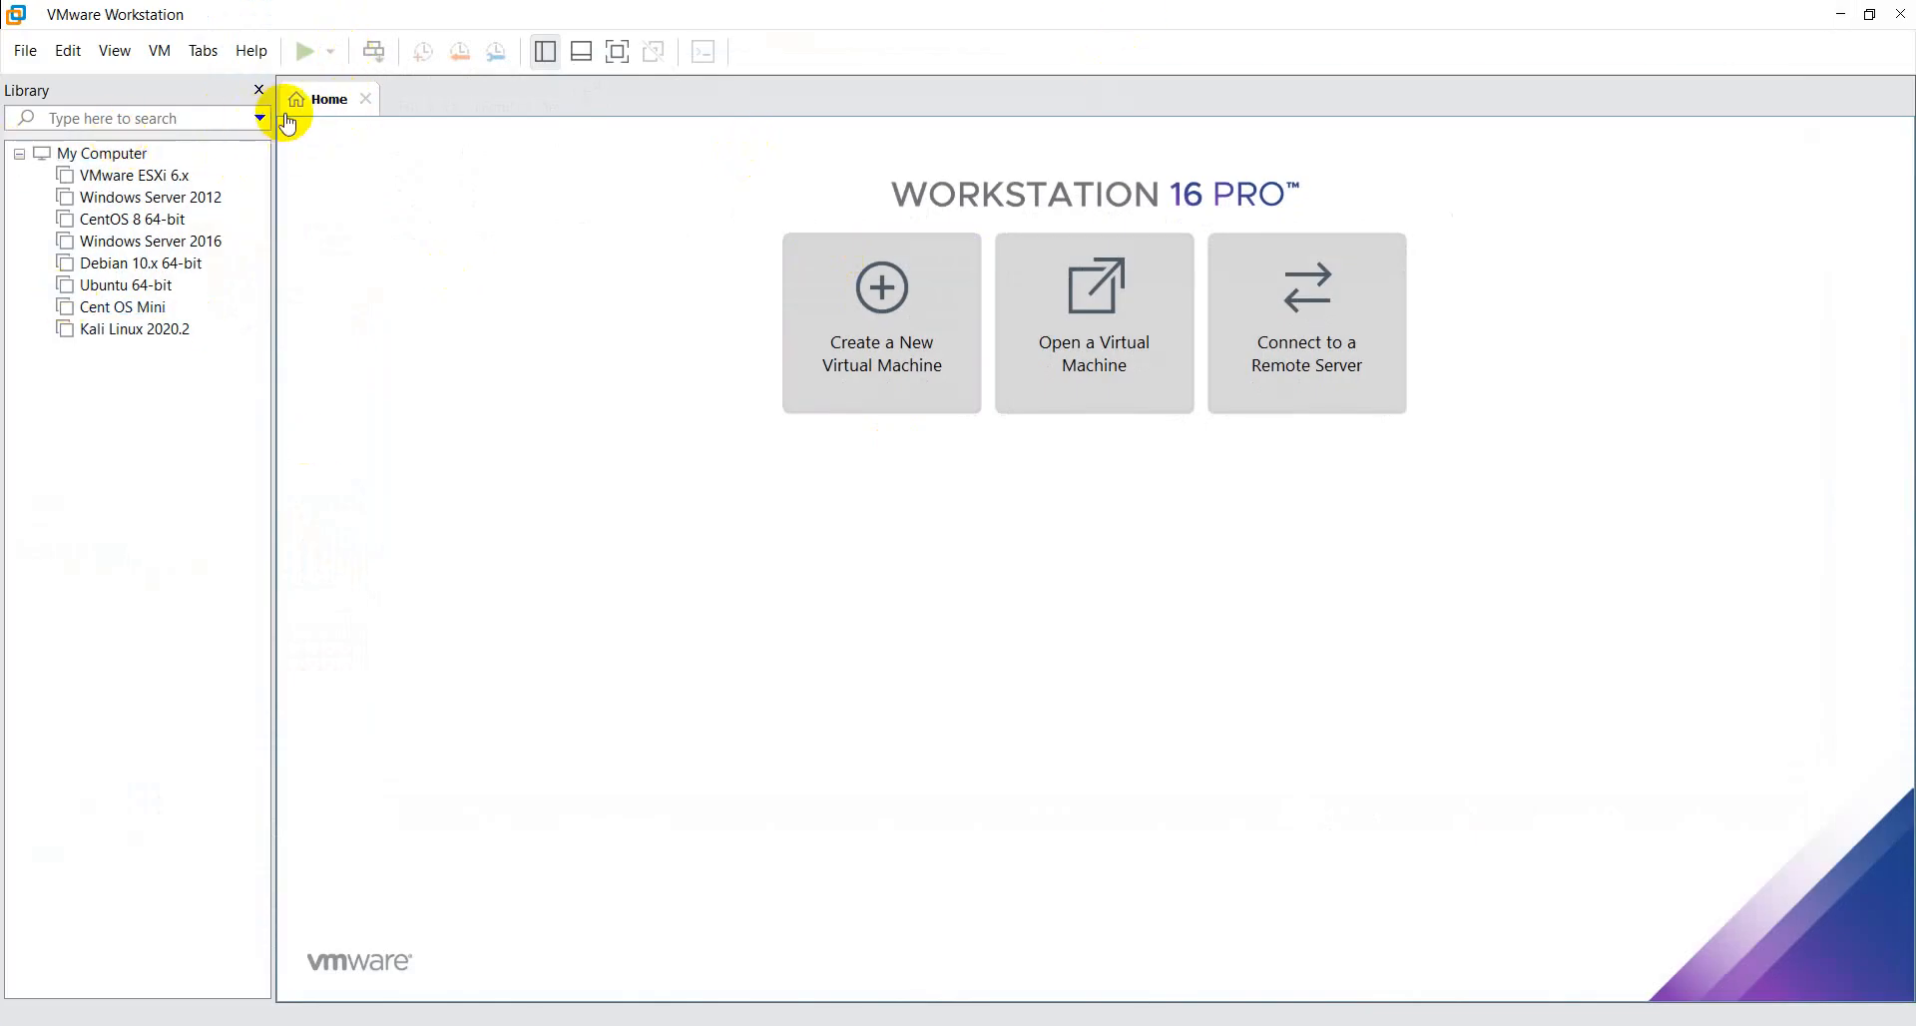
click(889, 360)
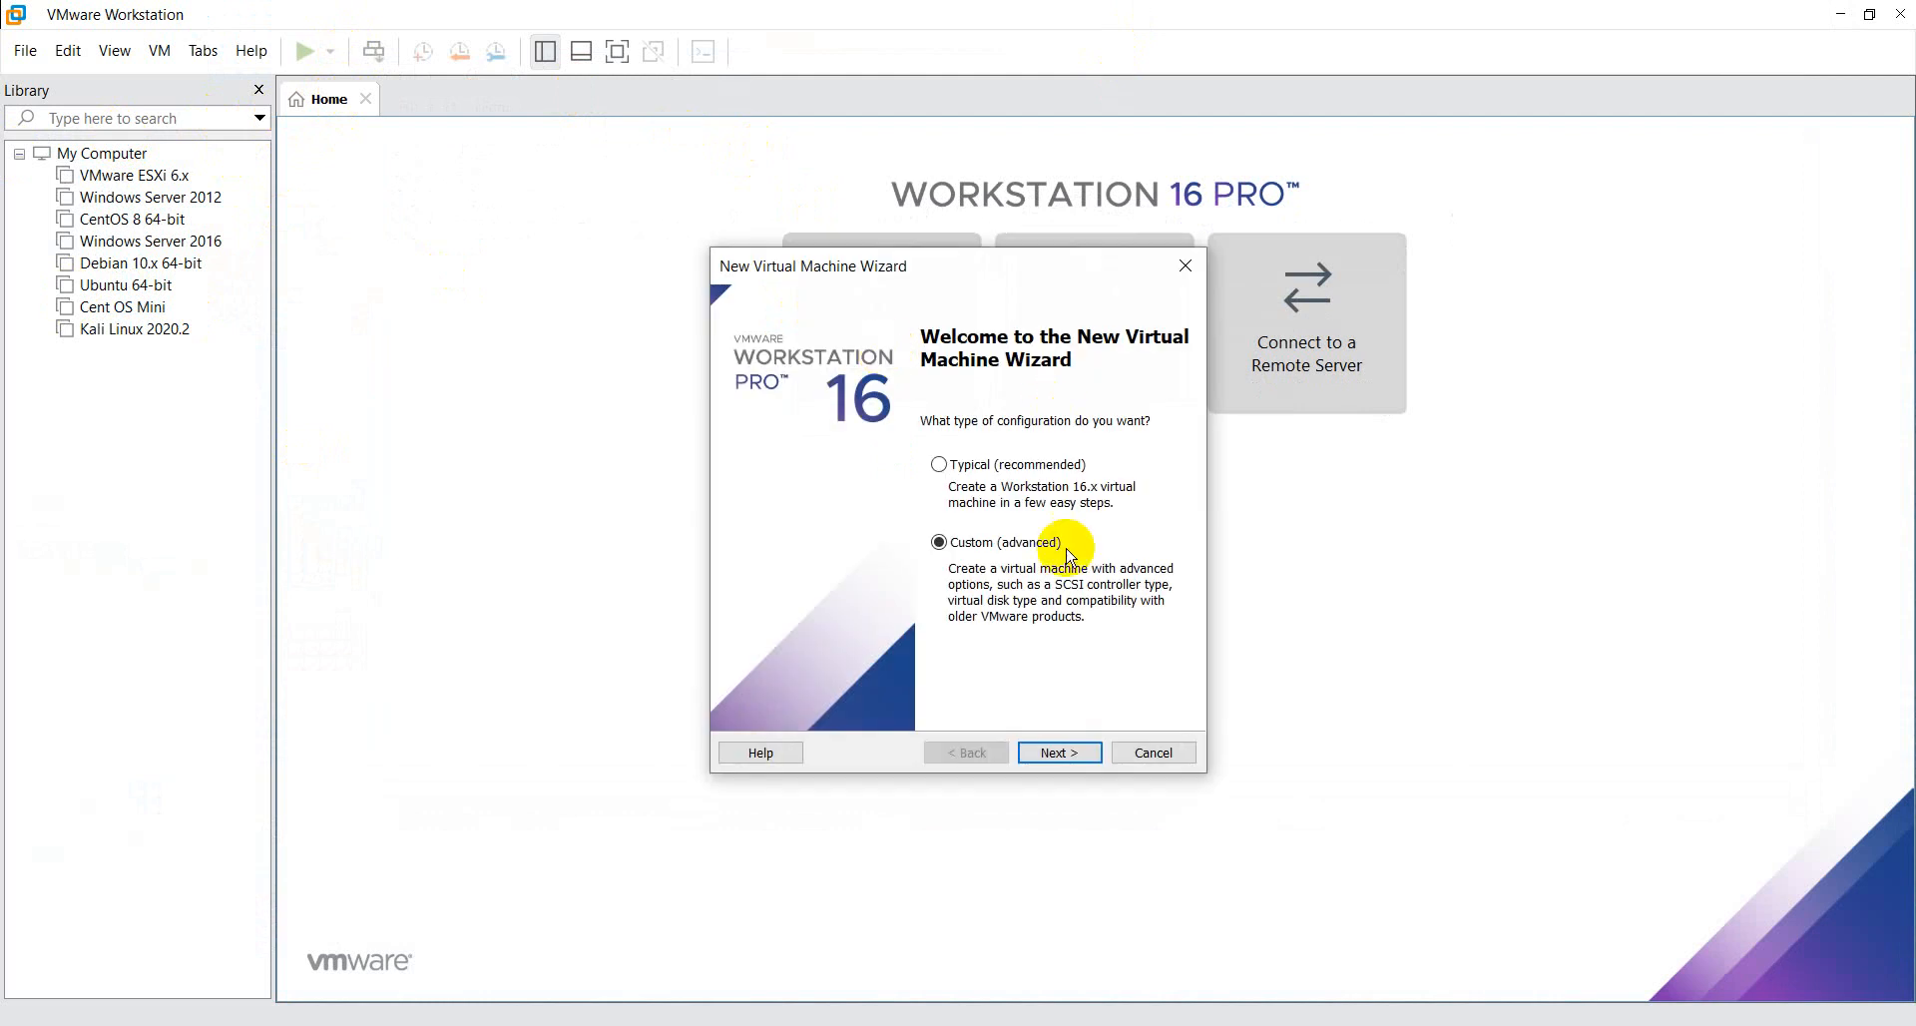
click(1060, 755)
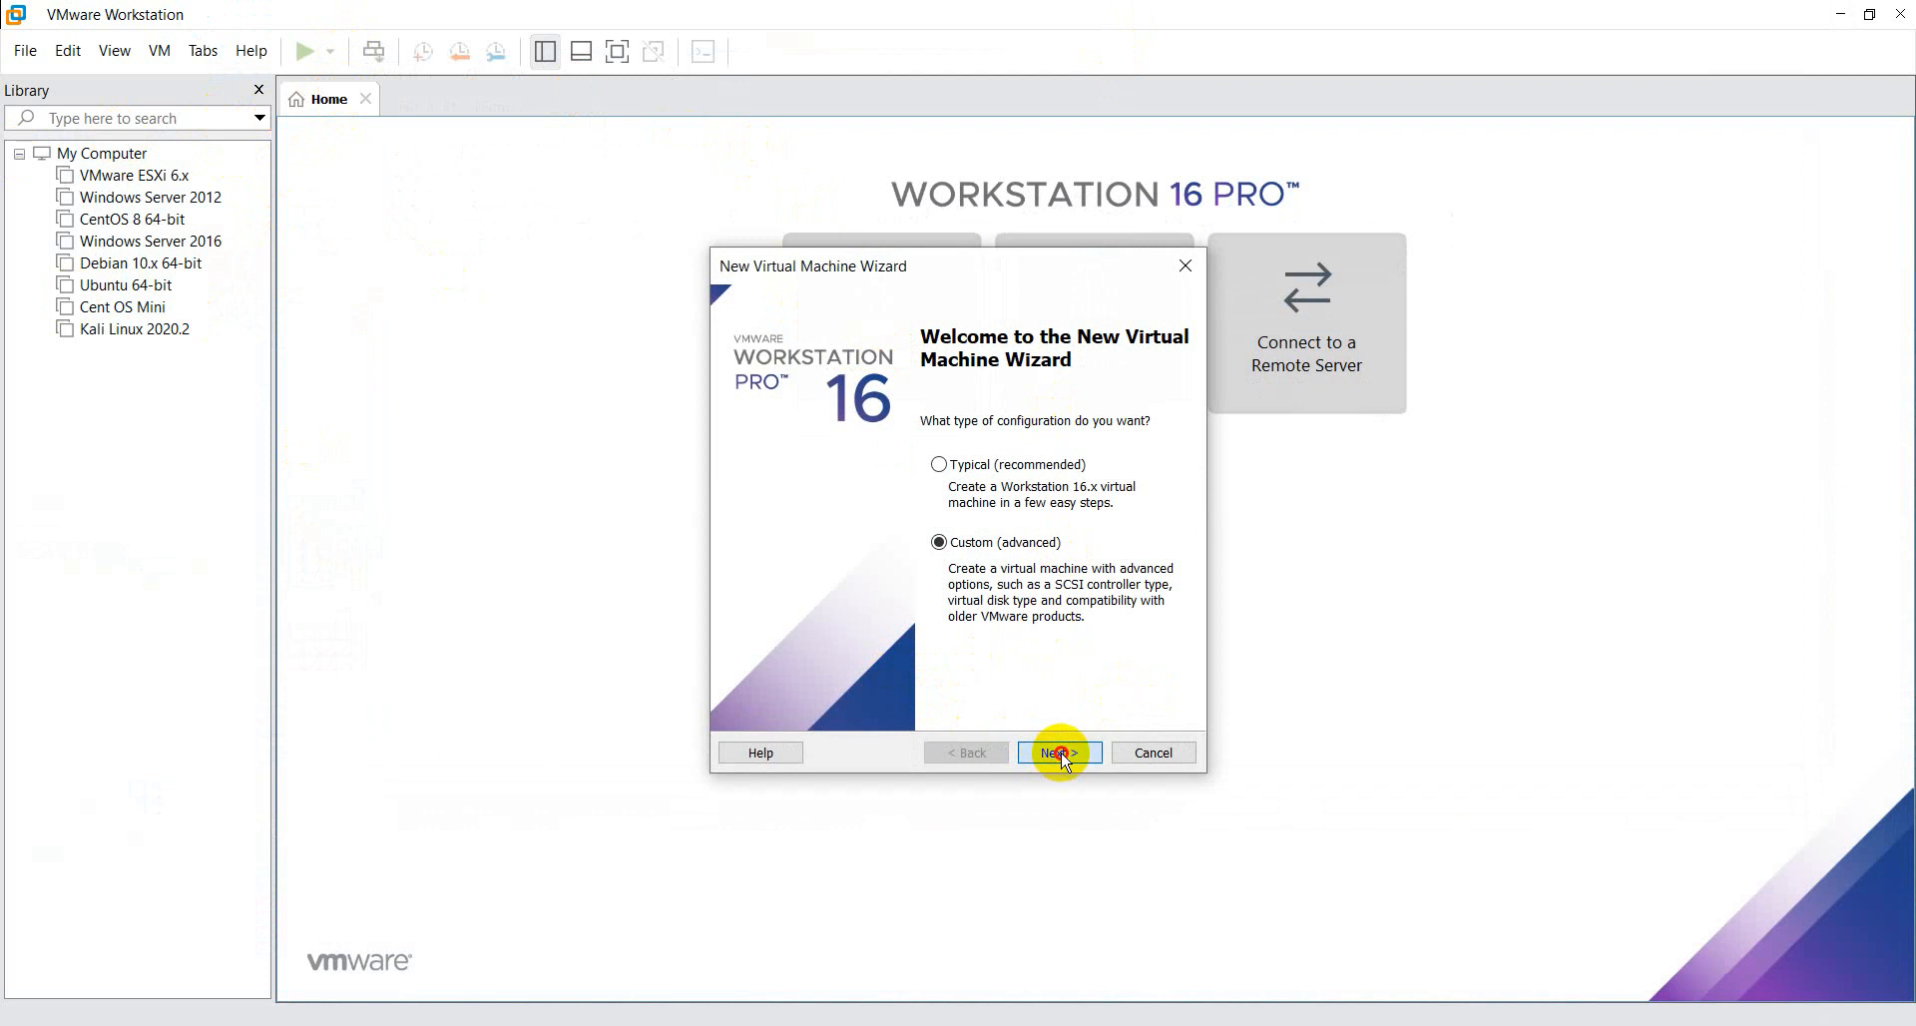
click(981, 757)
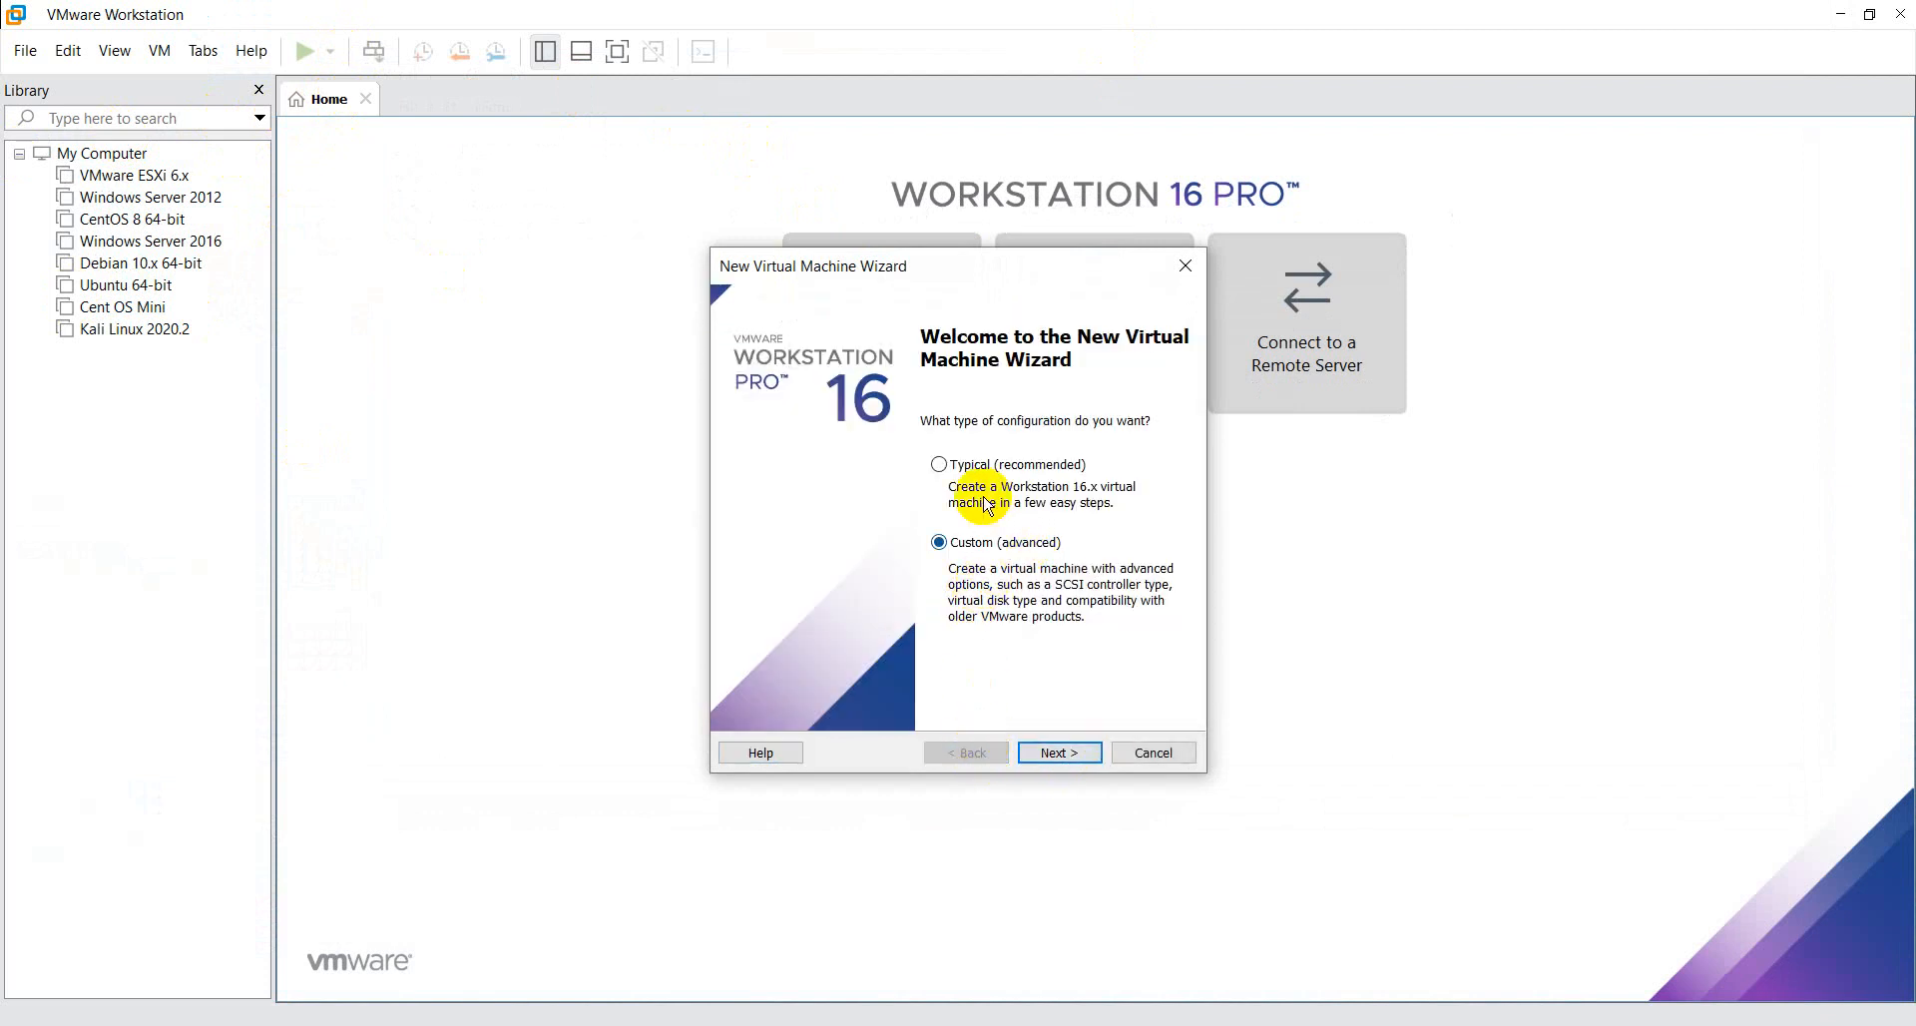
click(956, 466)
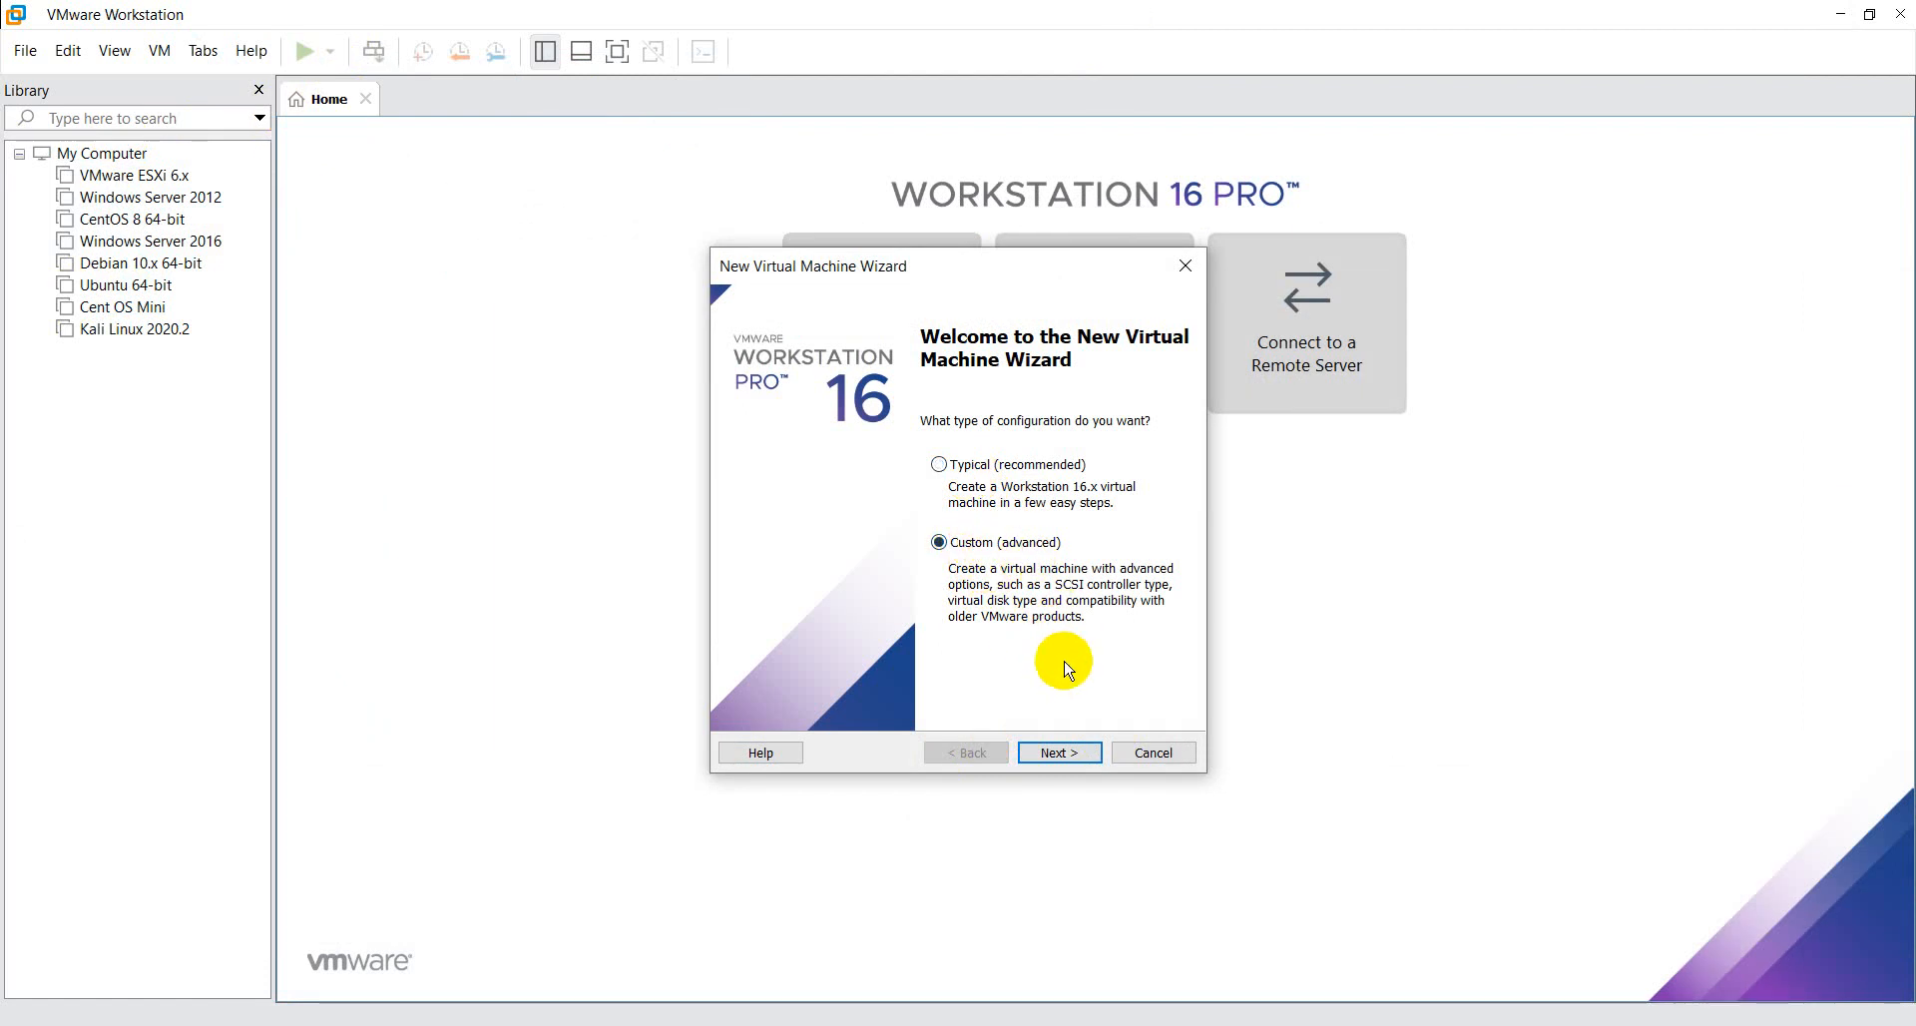
click(1076, 753)
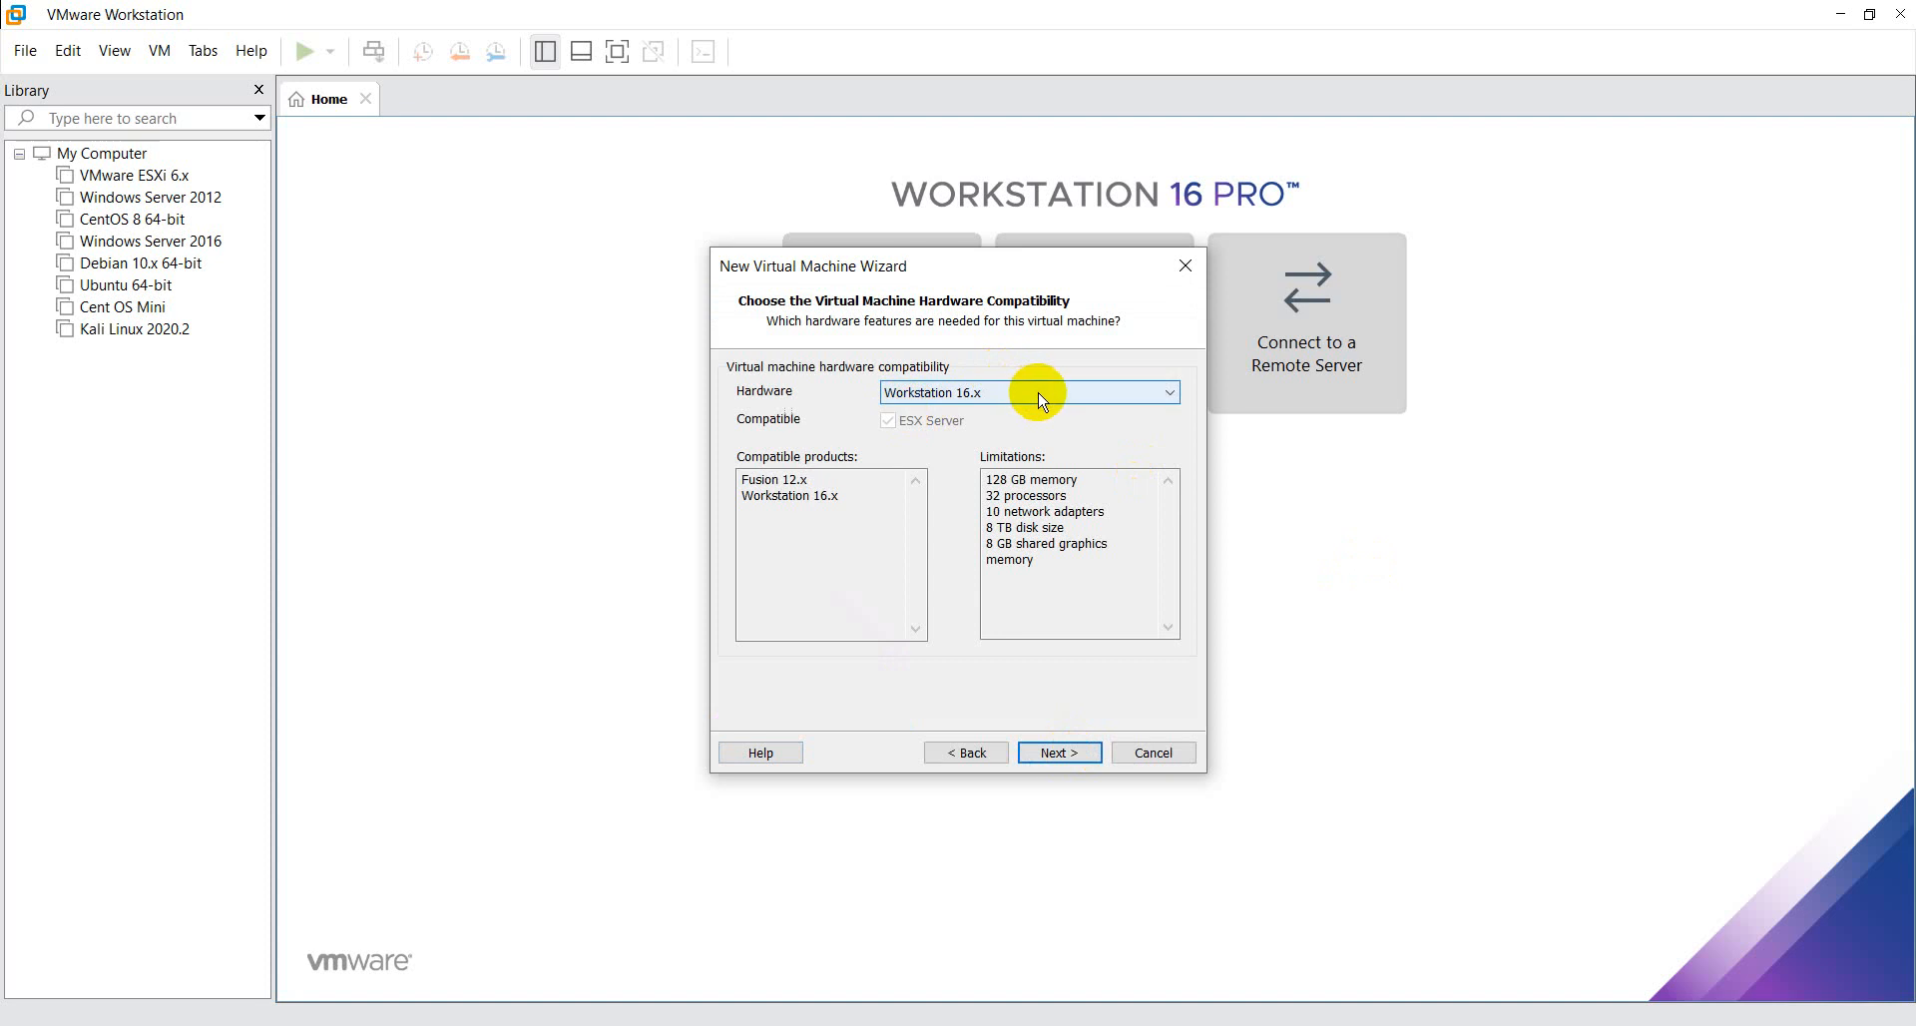
click(1046, 755)
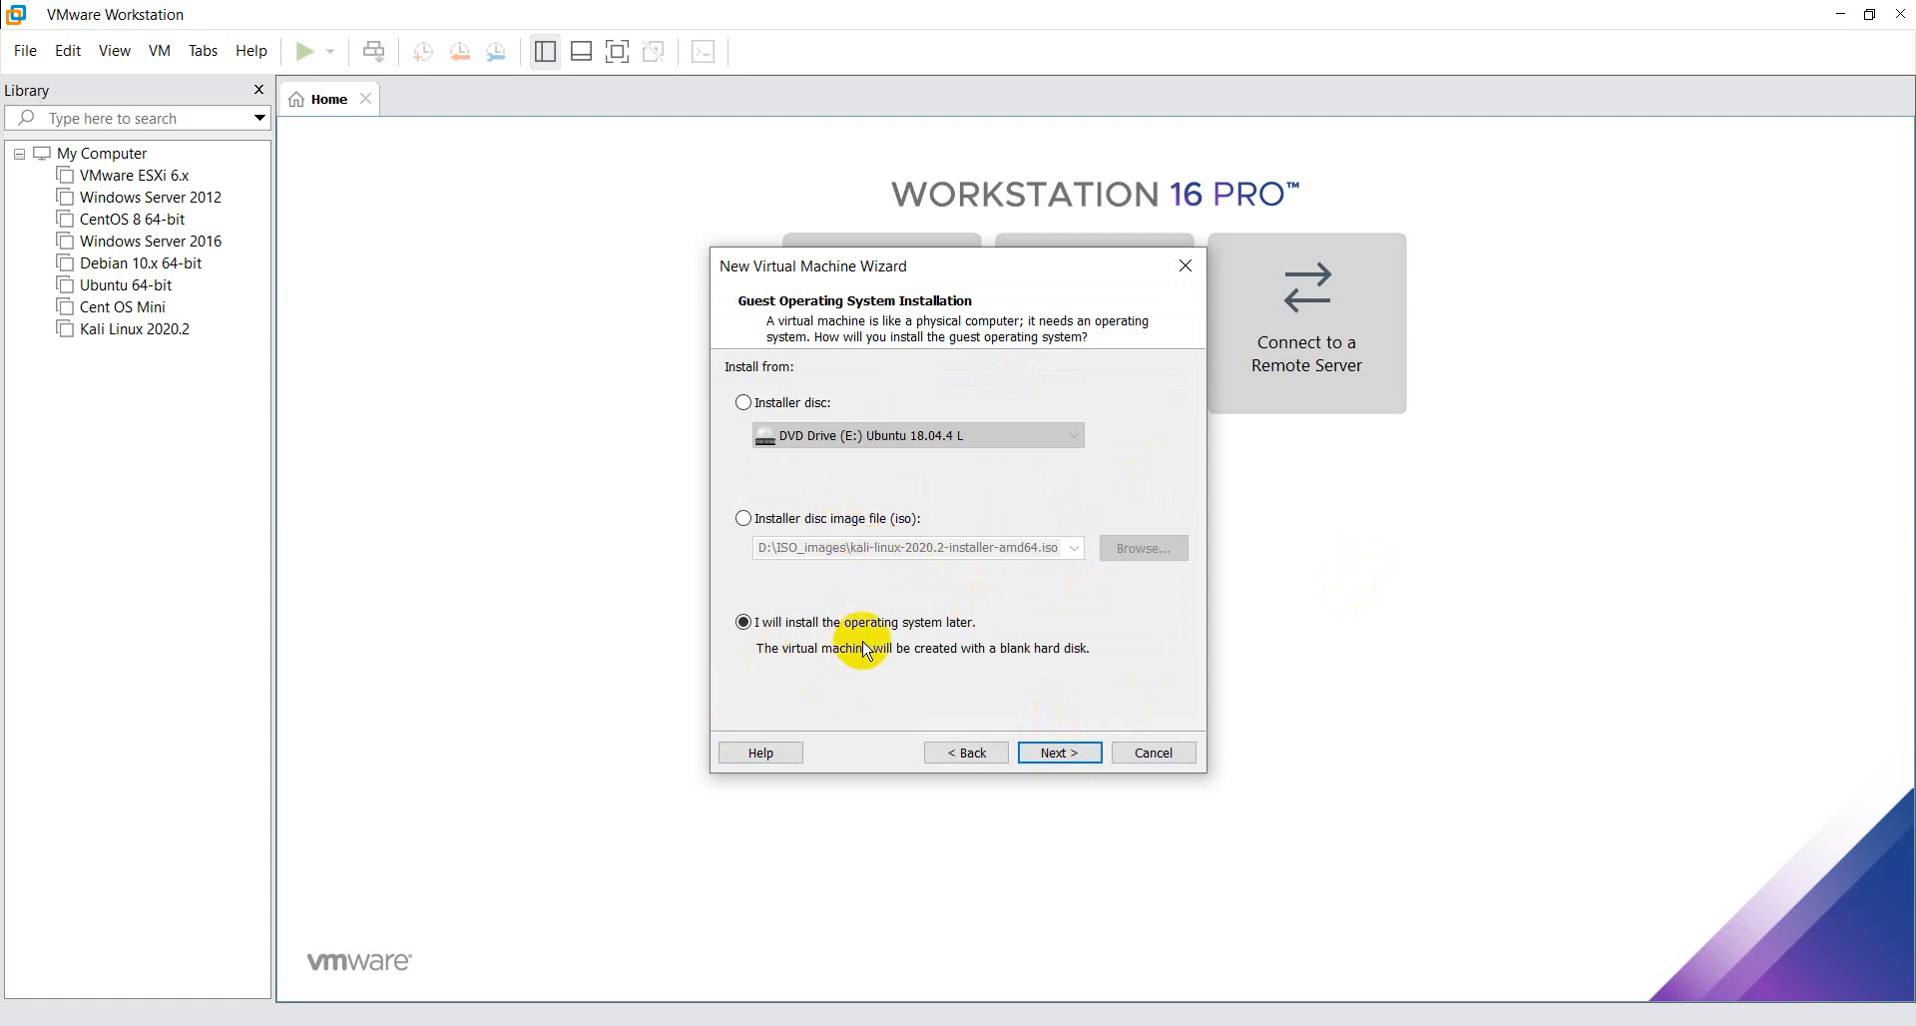
- Choose to install from a disc image file and browse to the ISO_images folder on New Volume (D:)
click(837, 521)
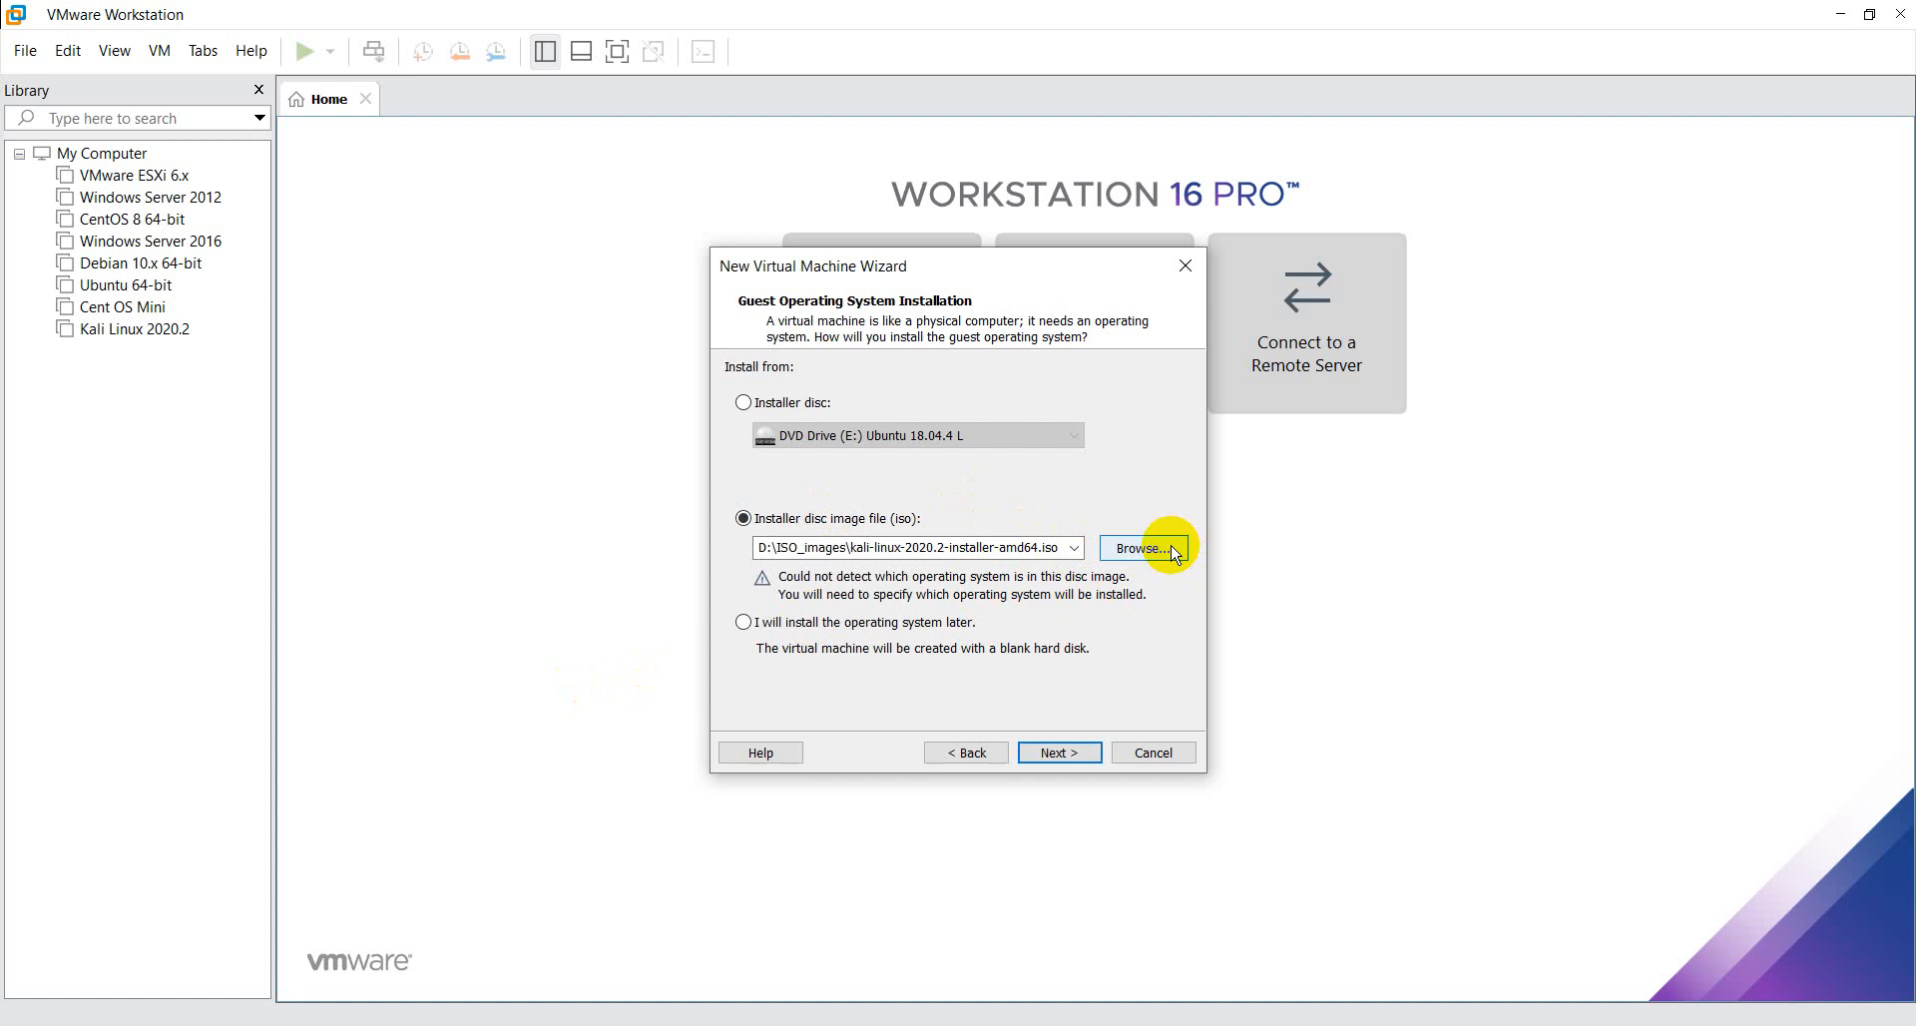
click(1141, 550)
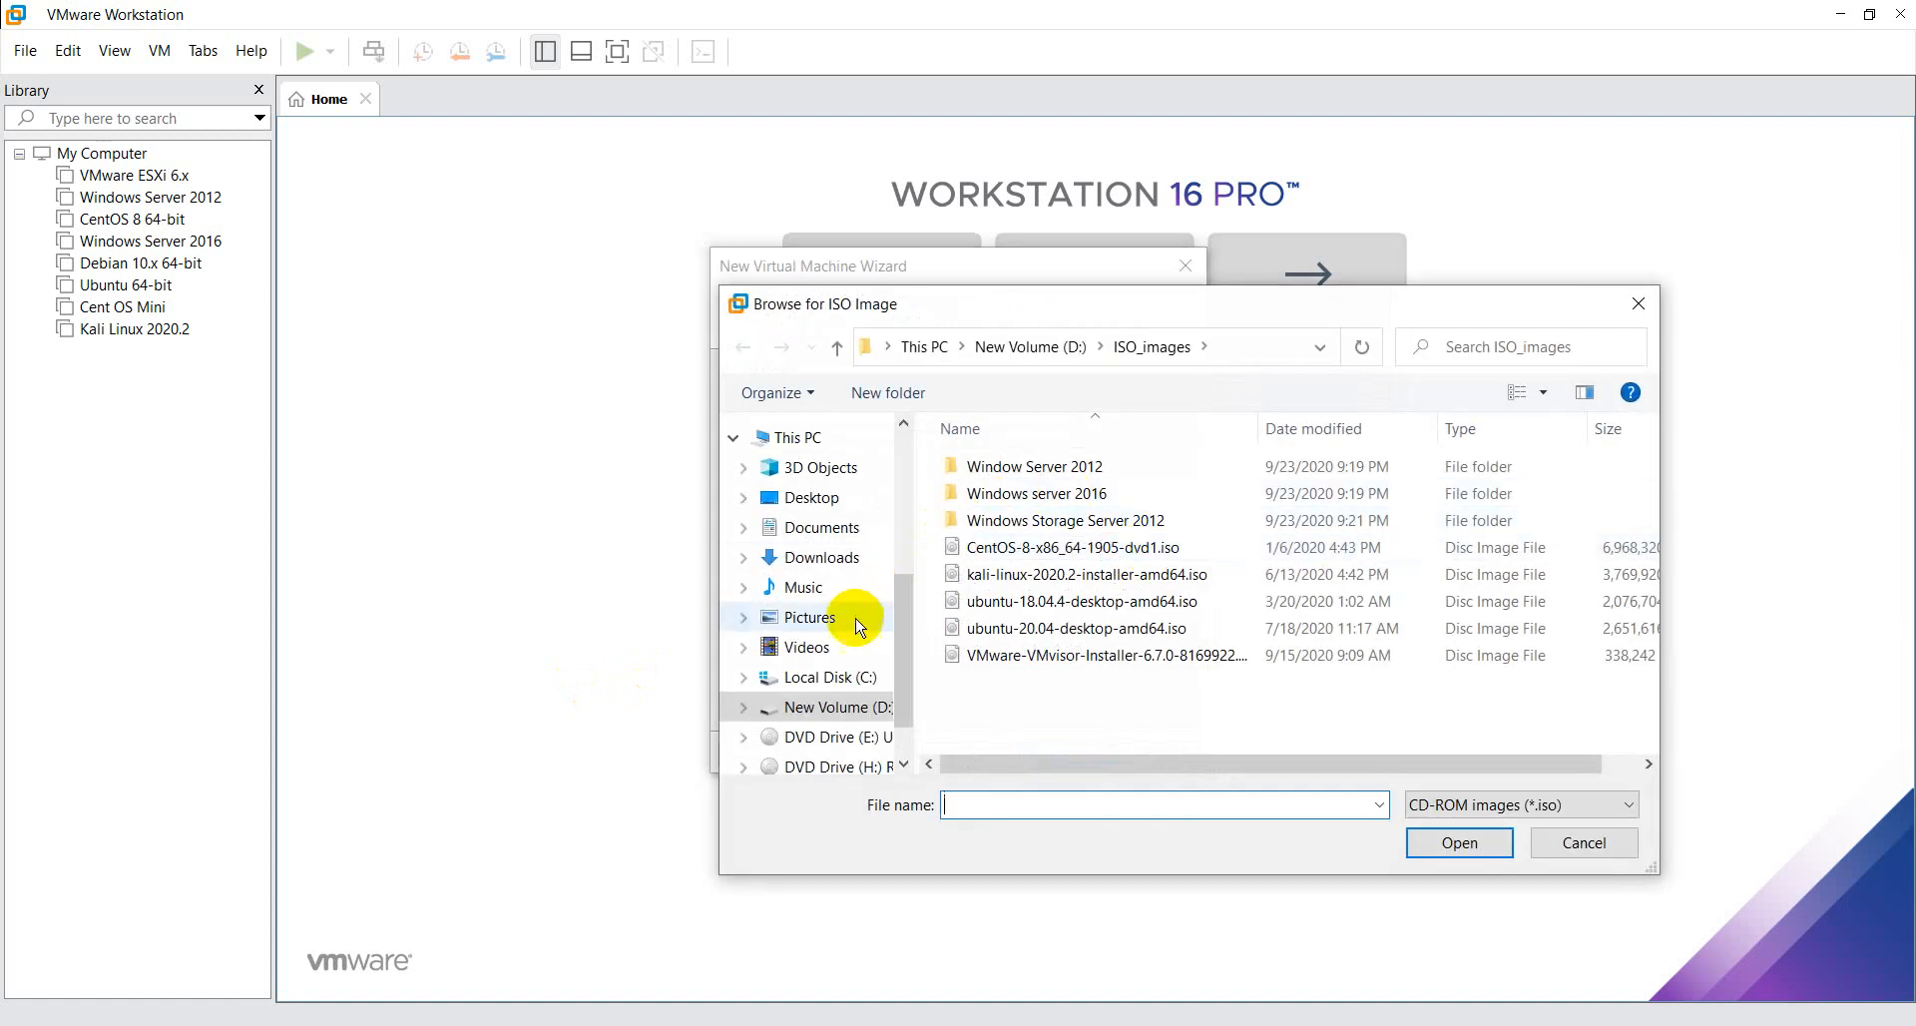
click(832, 736)
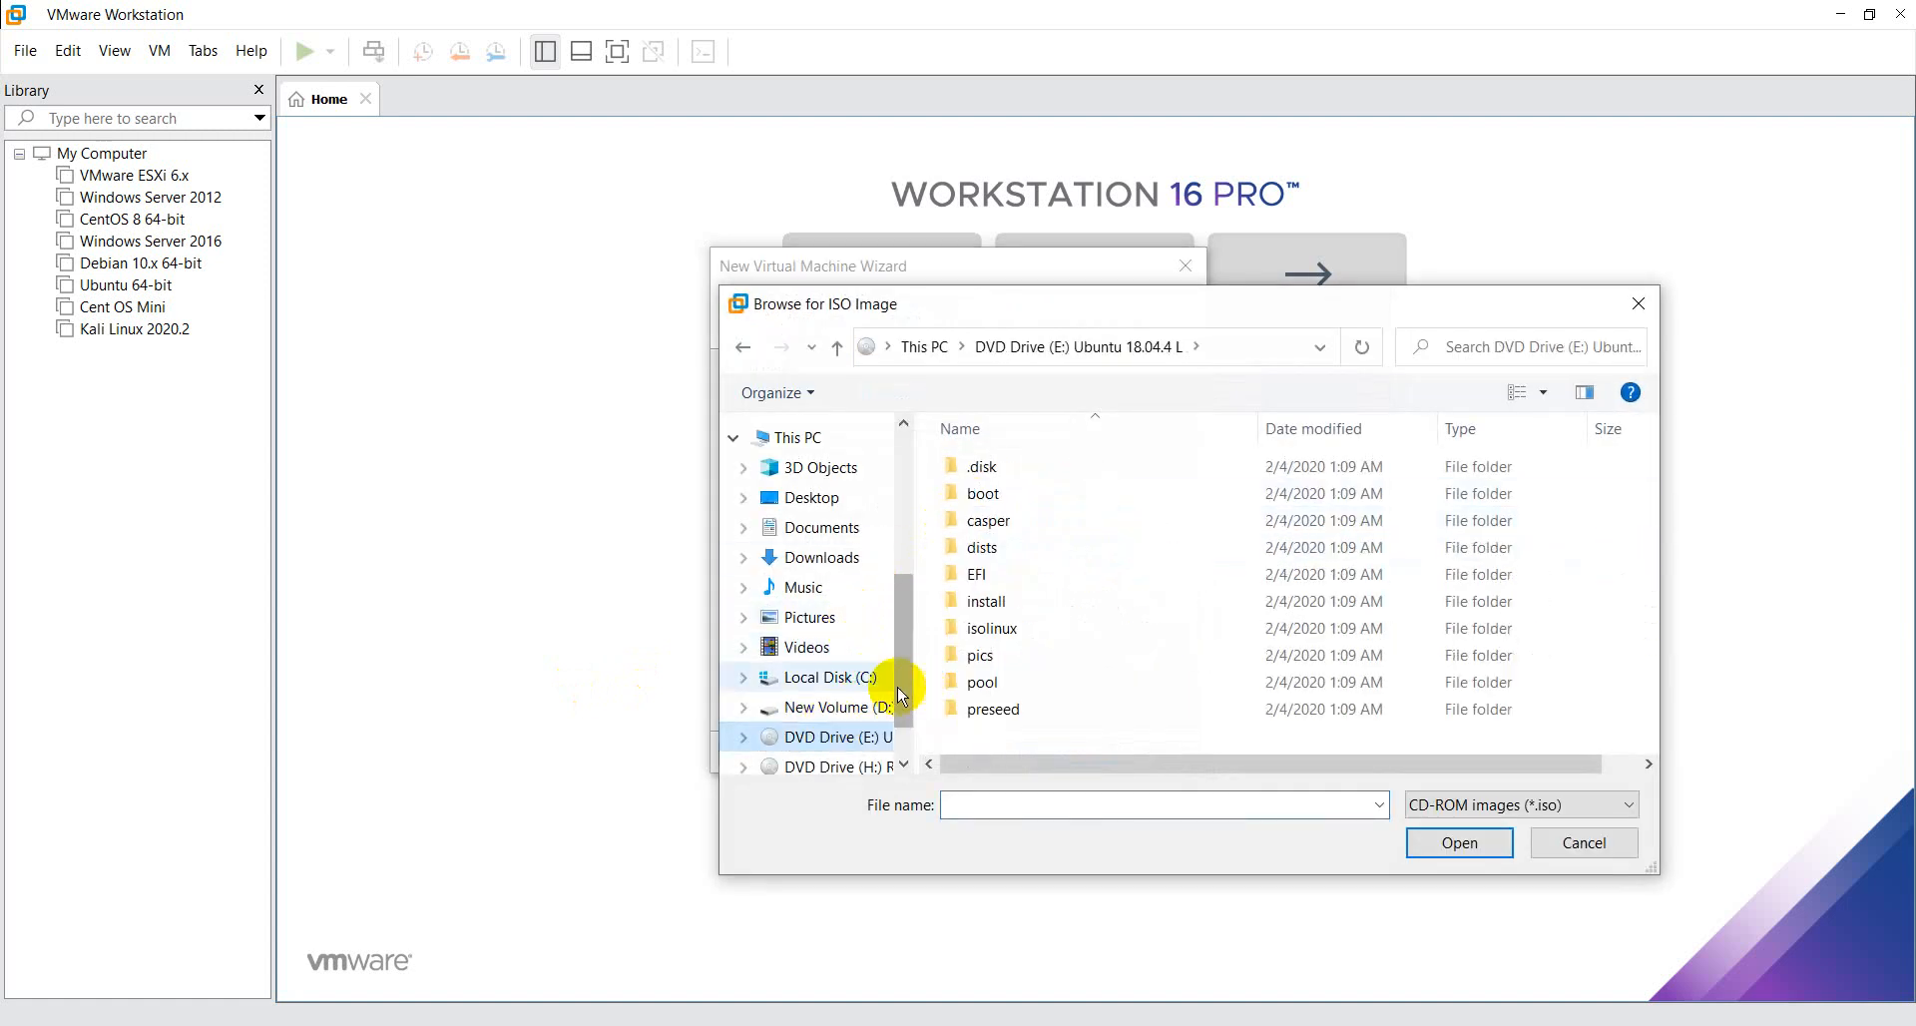
click(843, 707)
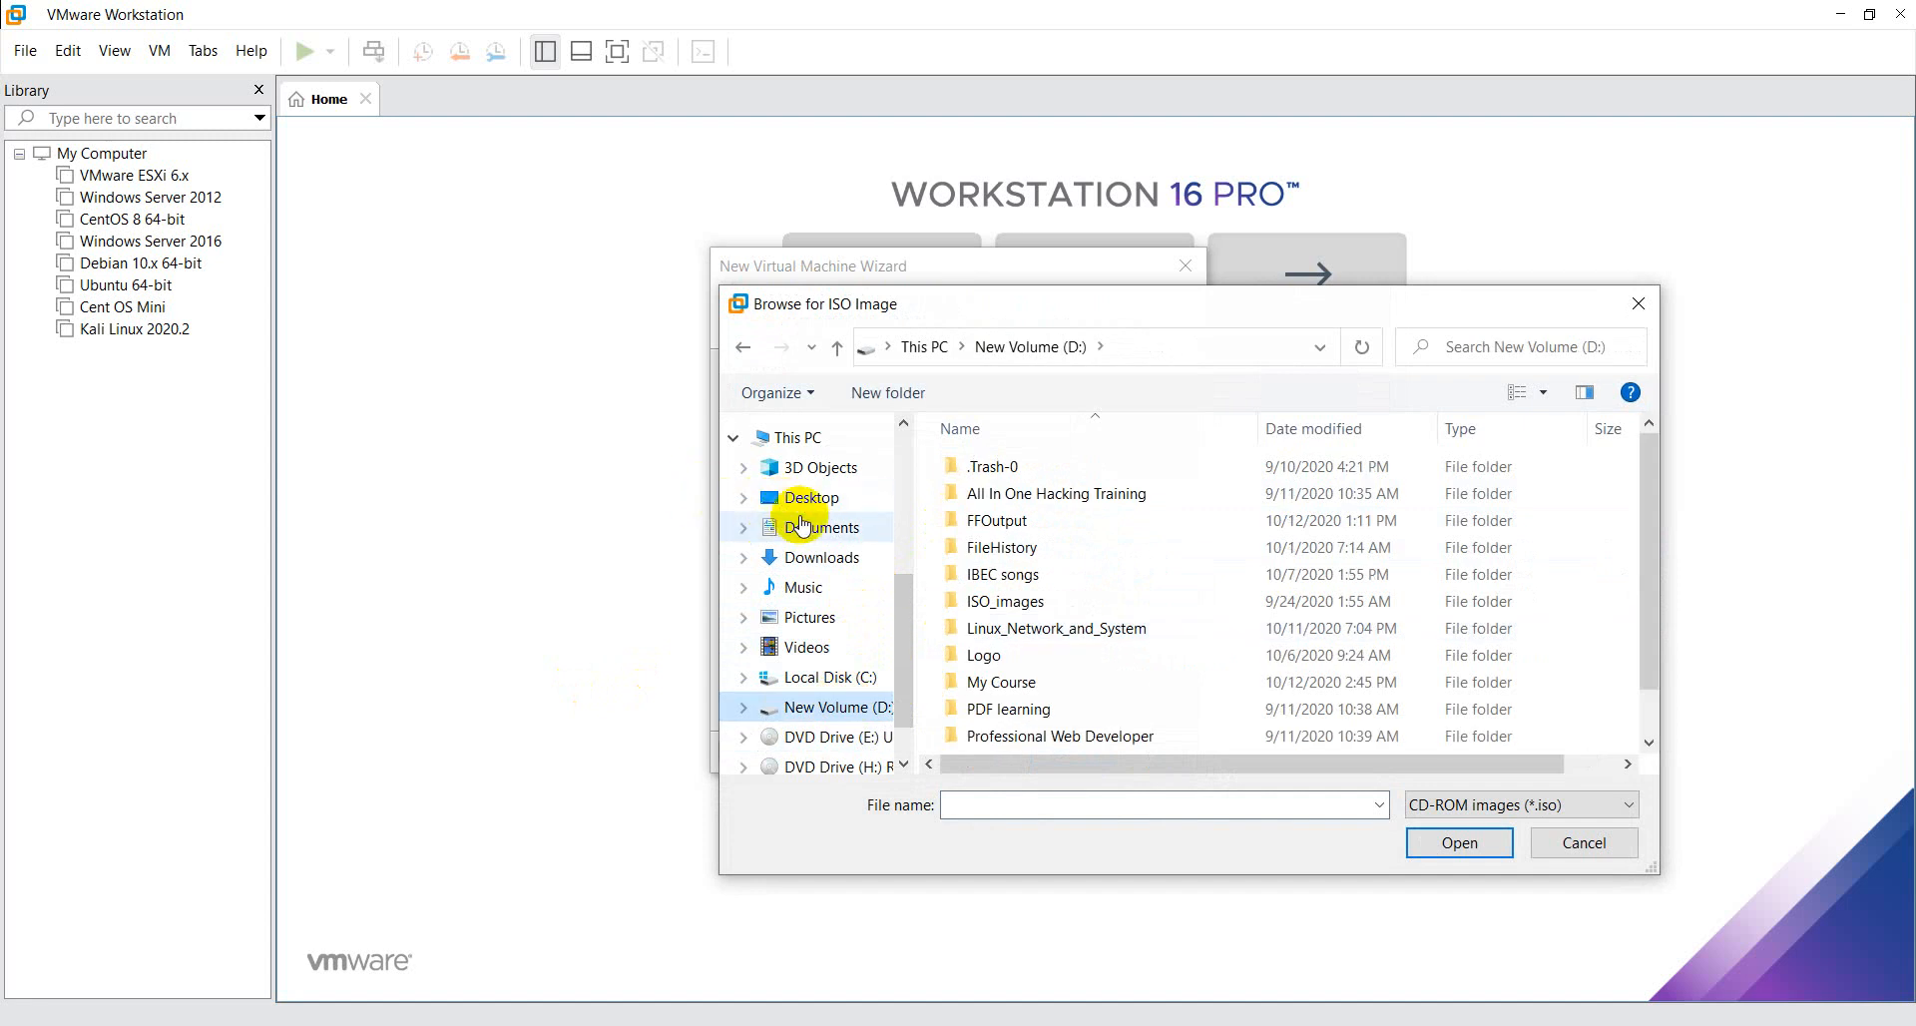
click(824, 556)
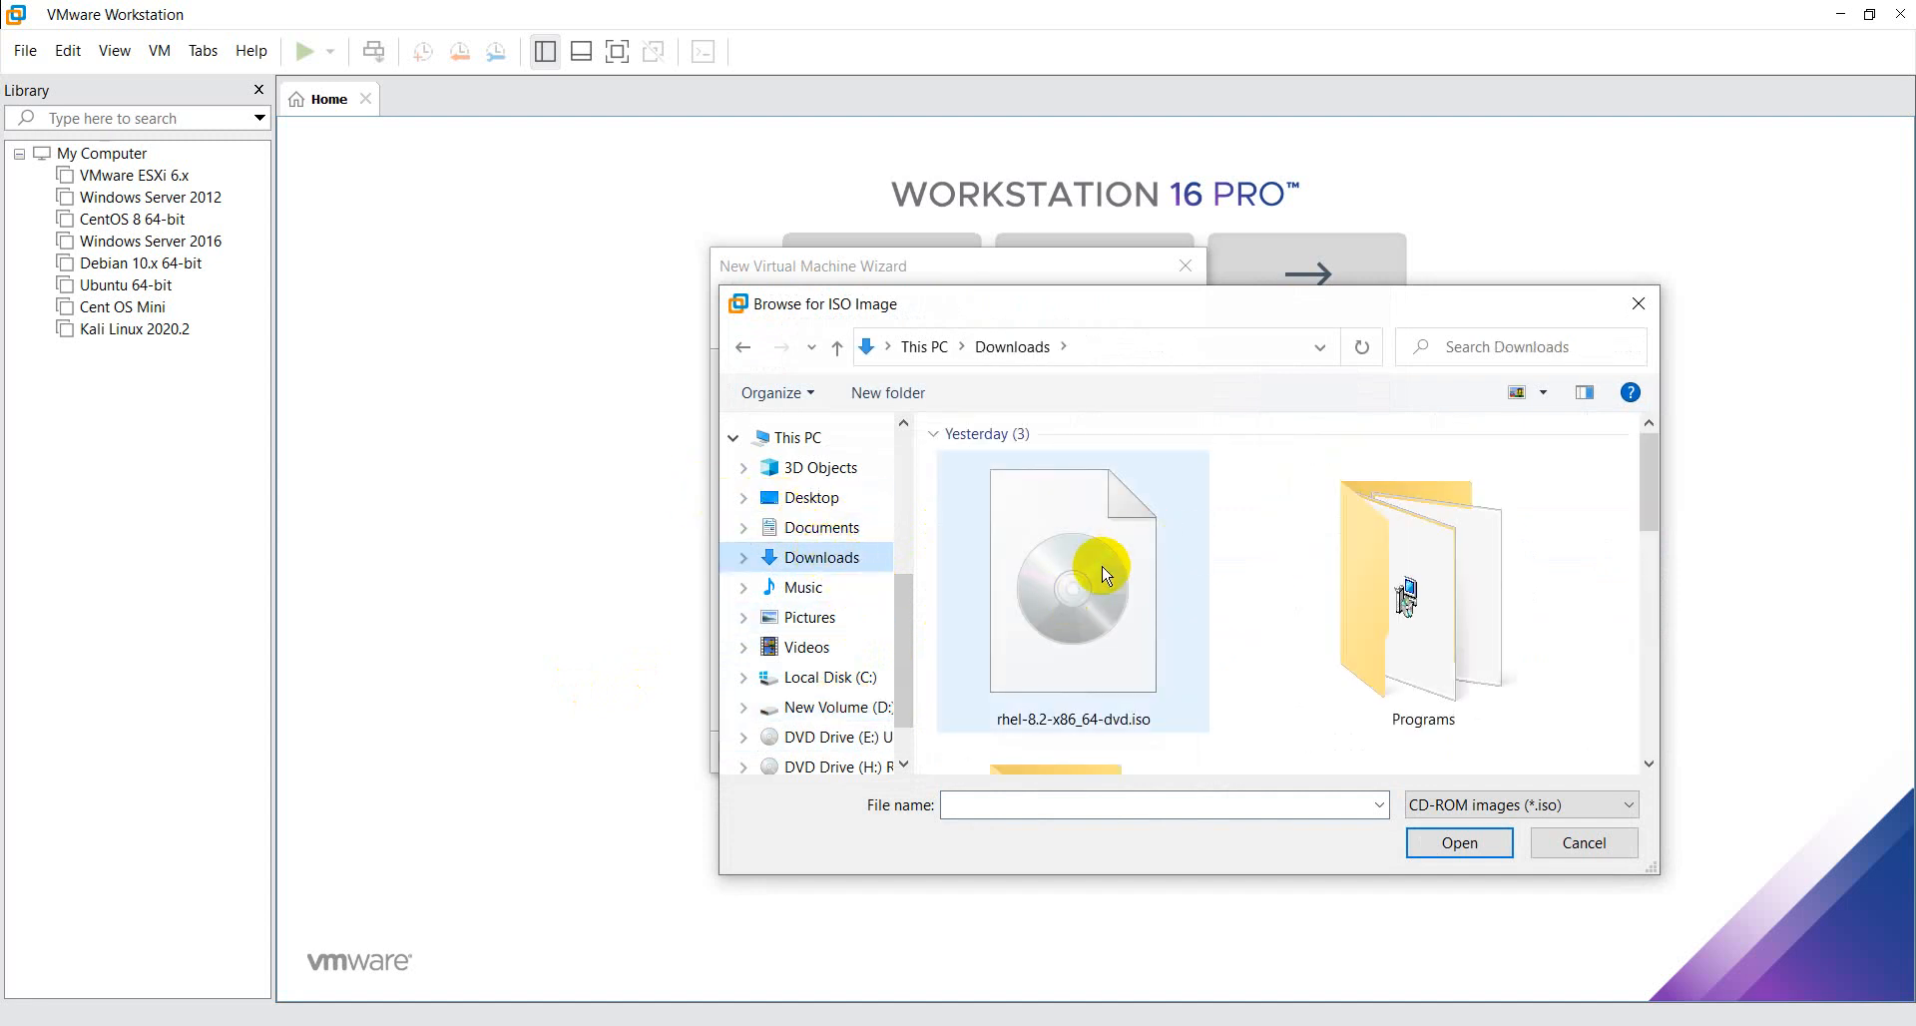
click(831, 706)
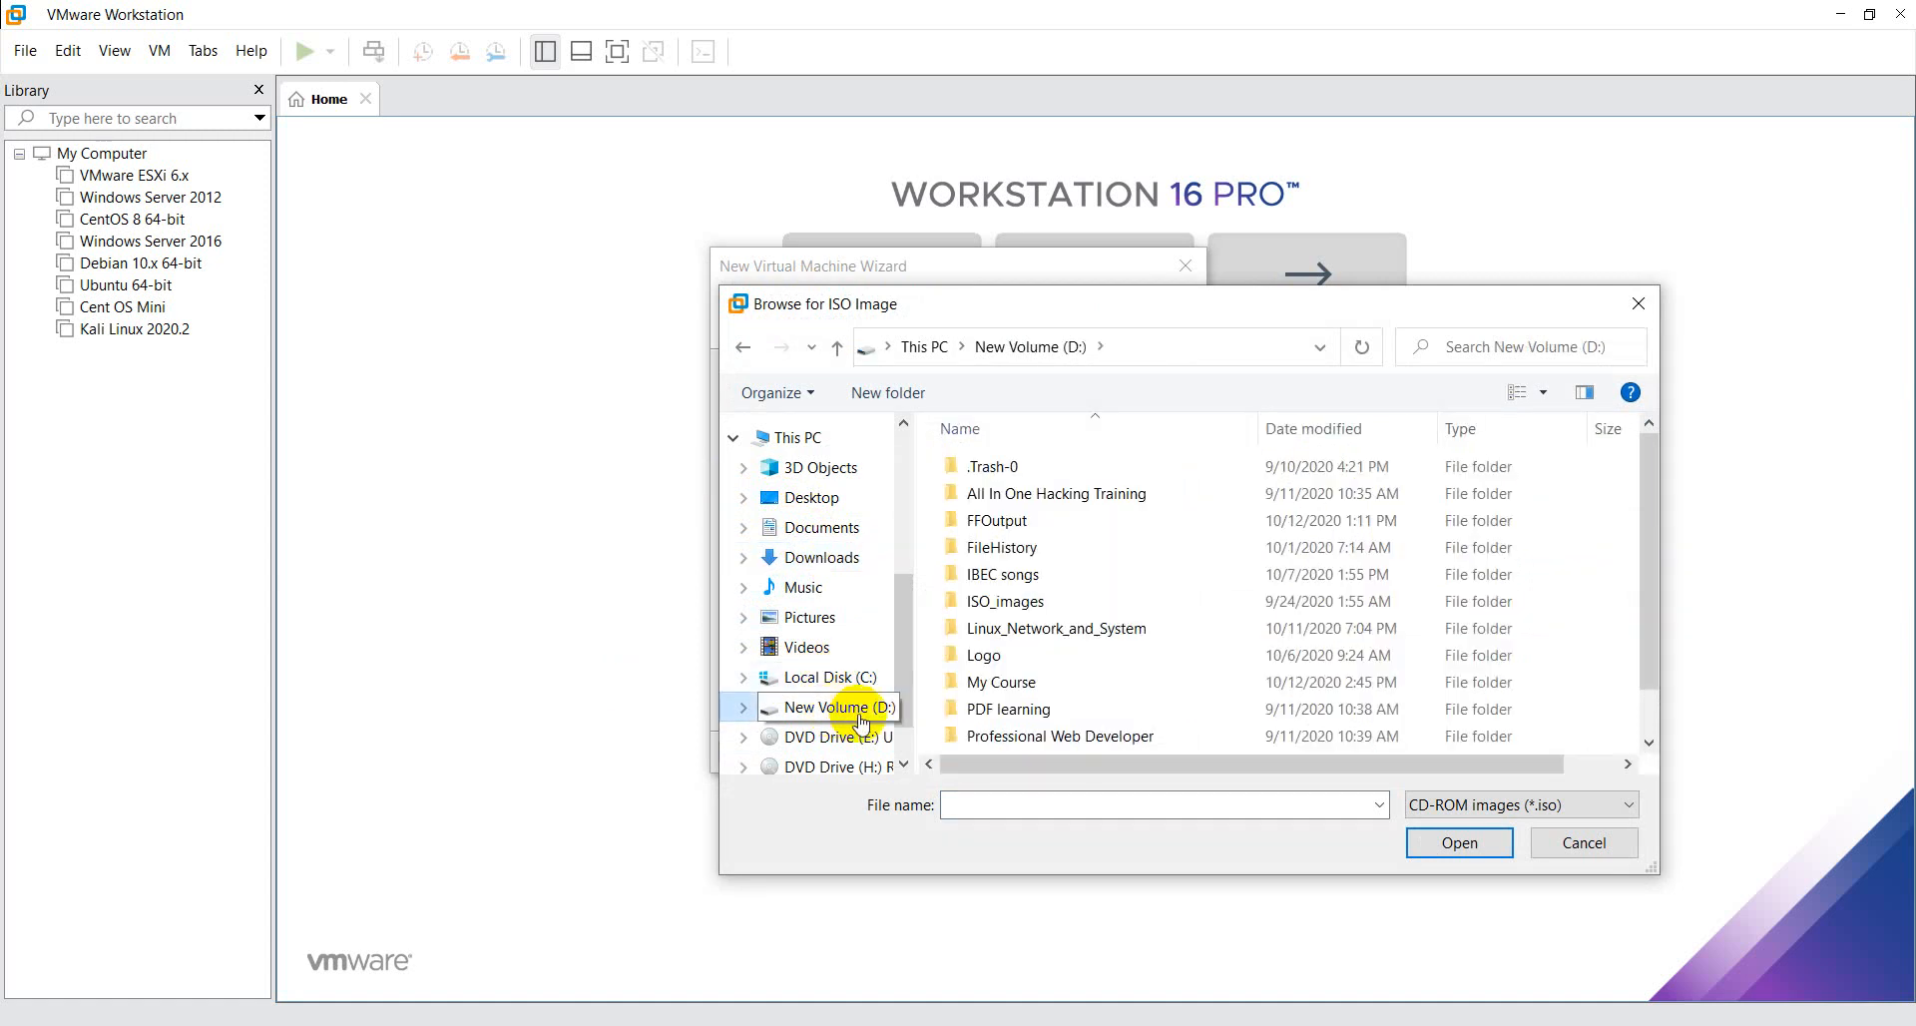
double_click(1043, 599)
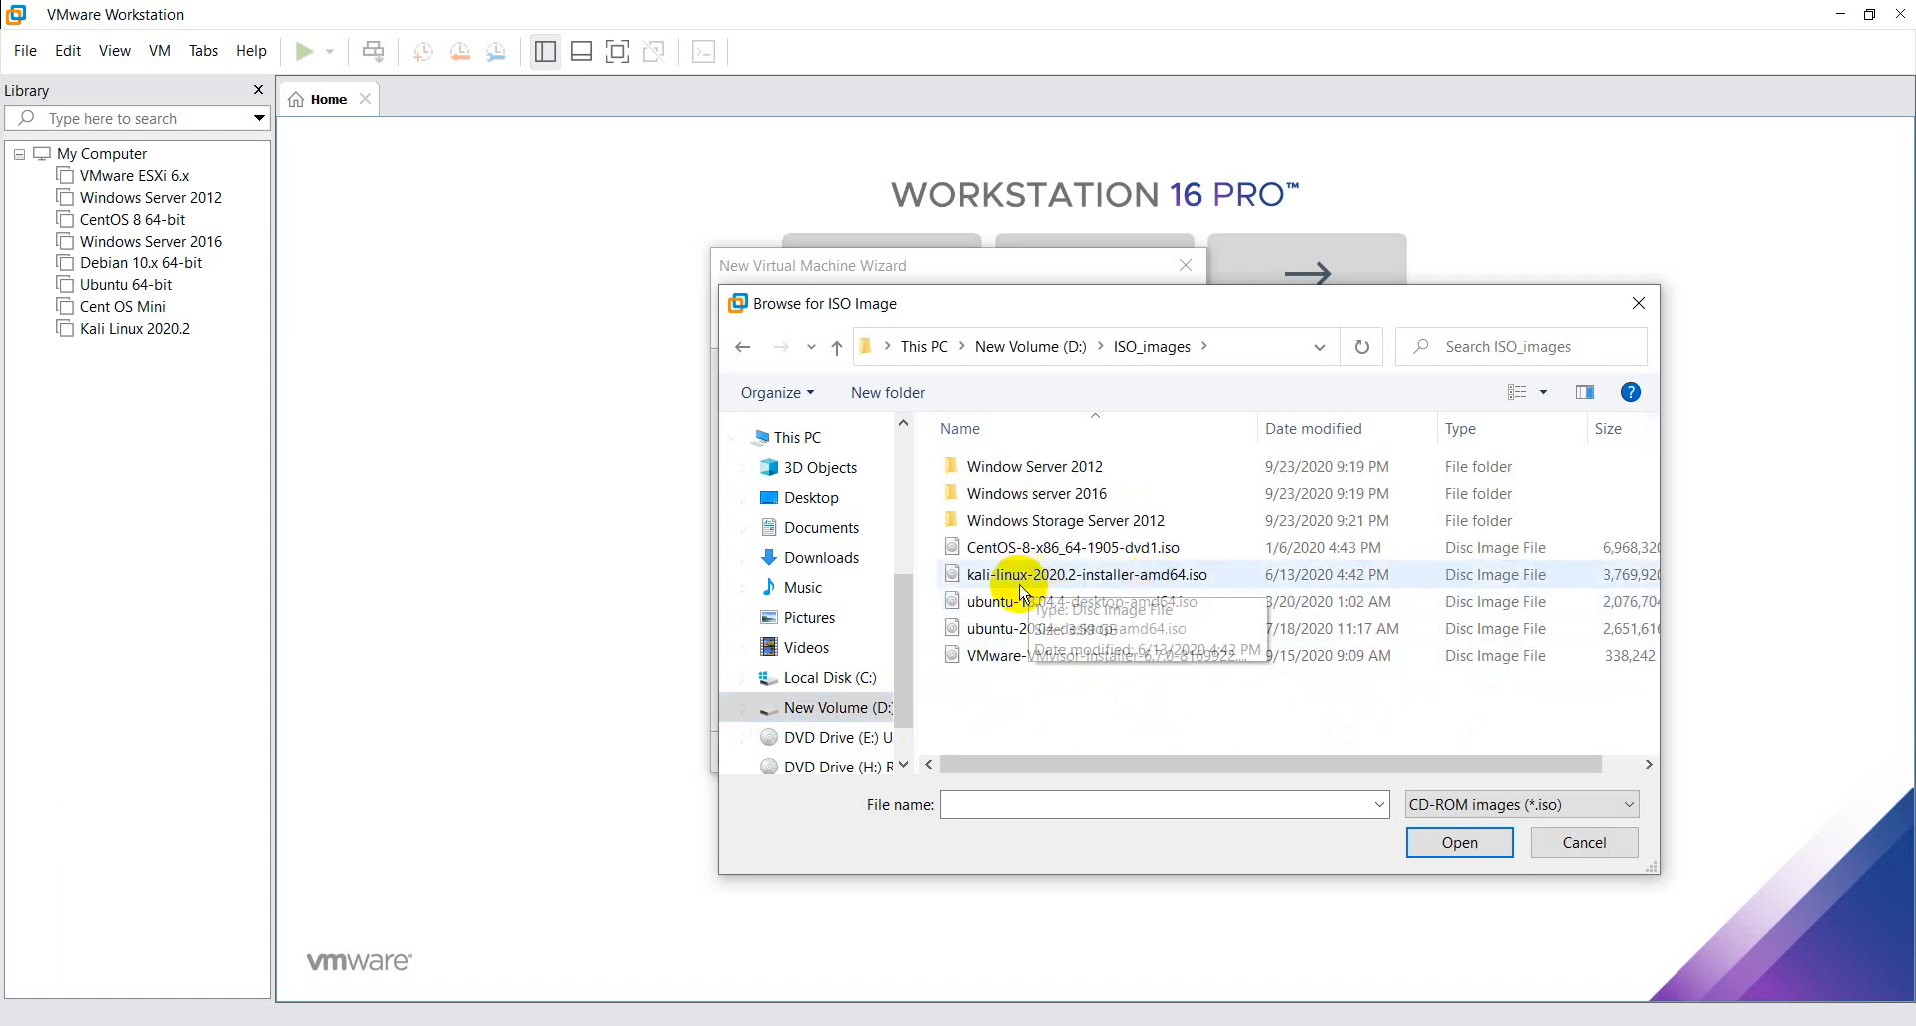
- Load ubuntu-20.04-desktop-amd64.iso as the installer image and proceed to the Easy Install information
click(1070, 637)
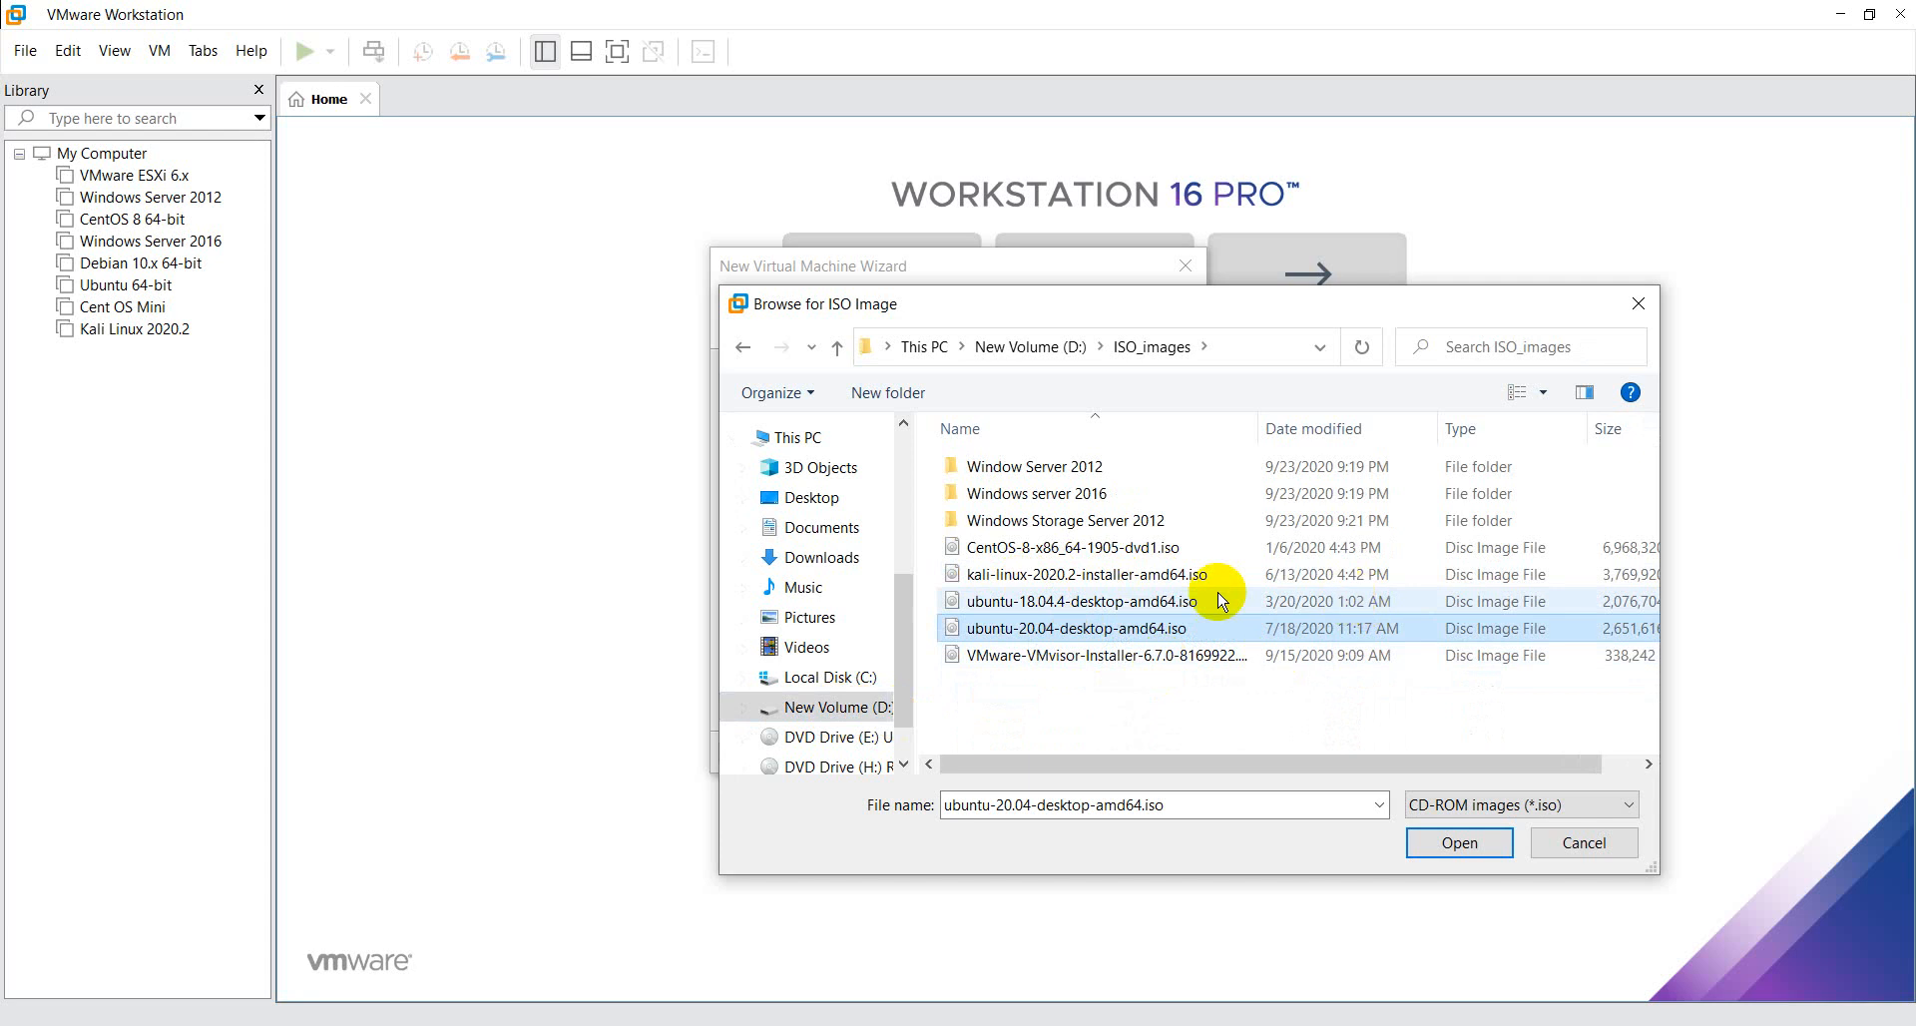
click(1070, 603)
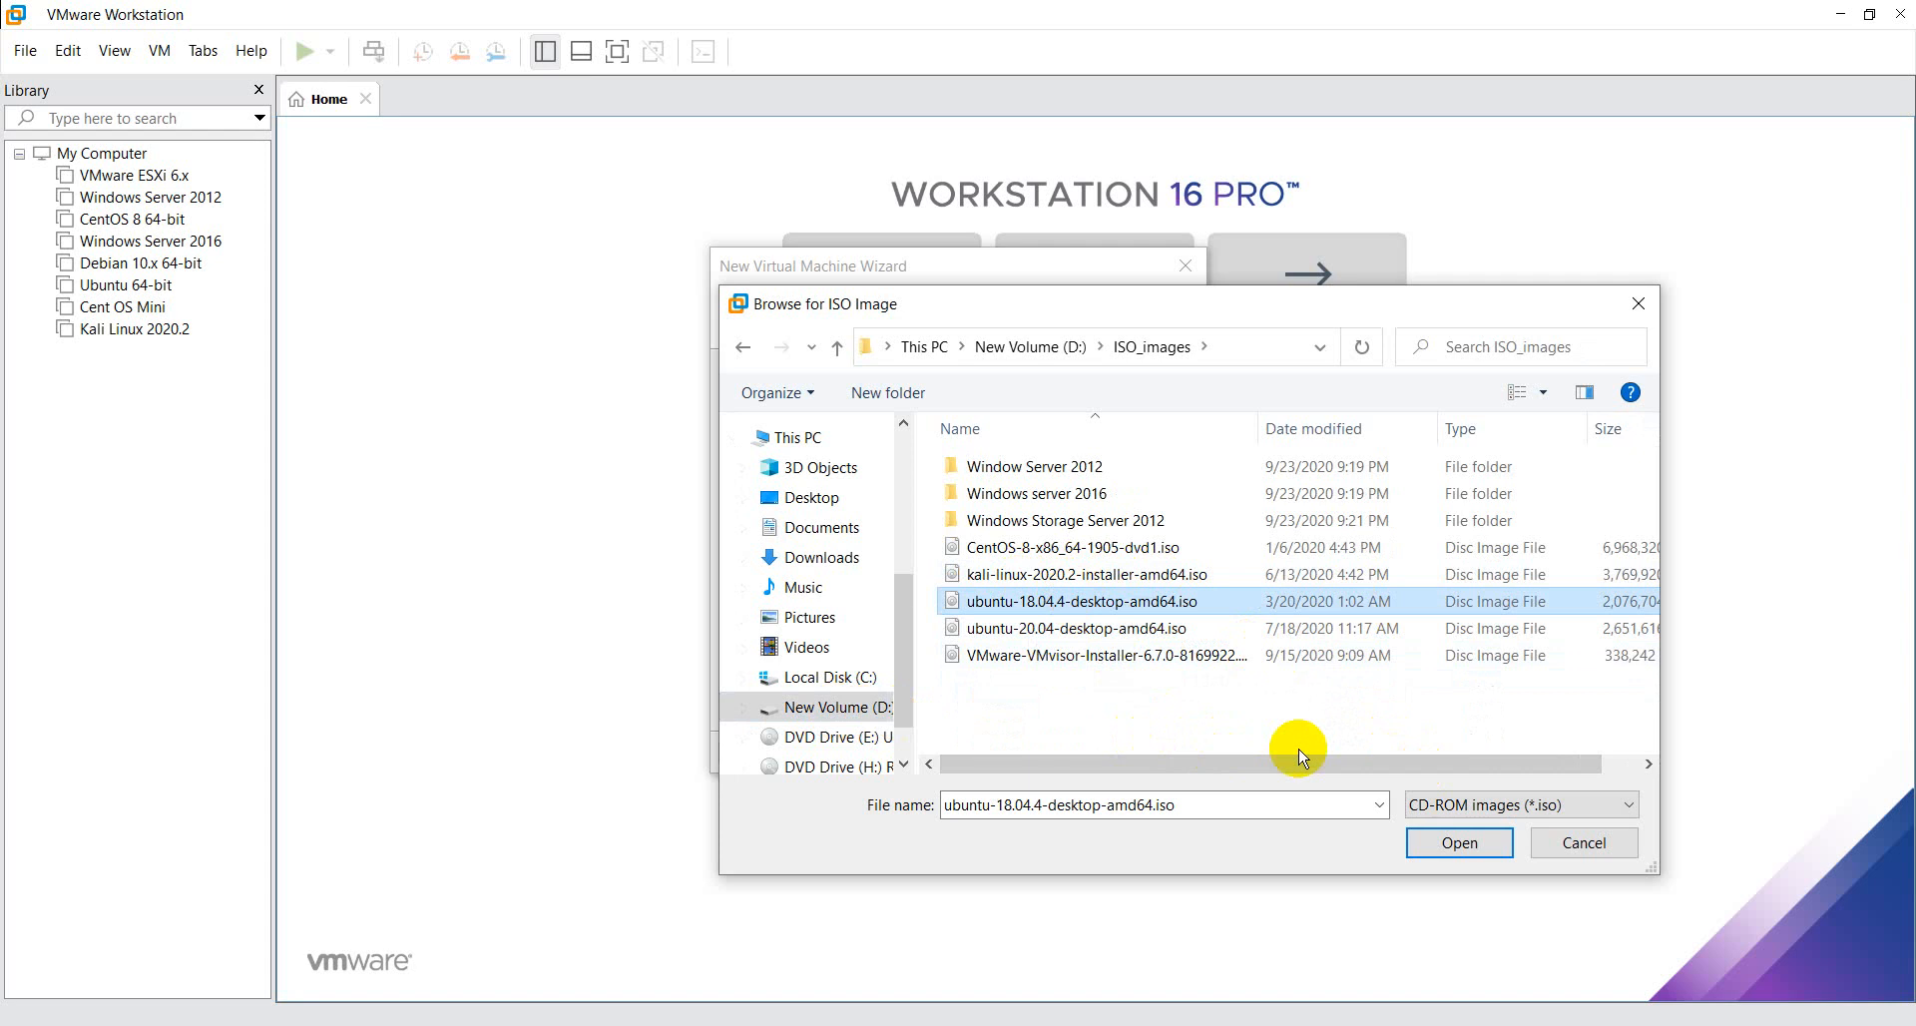
click(1173, 636)
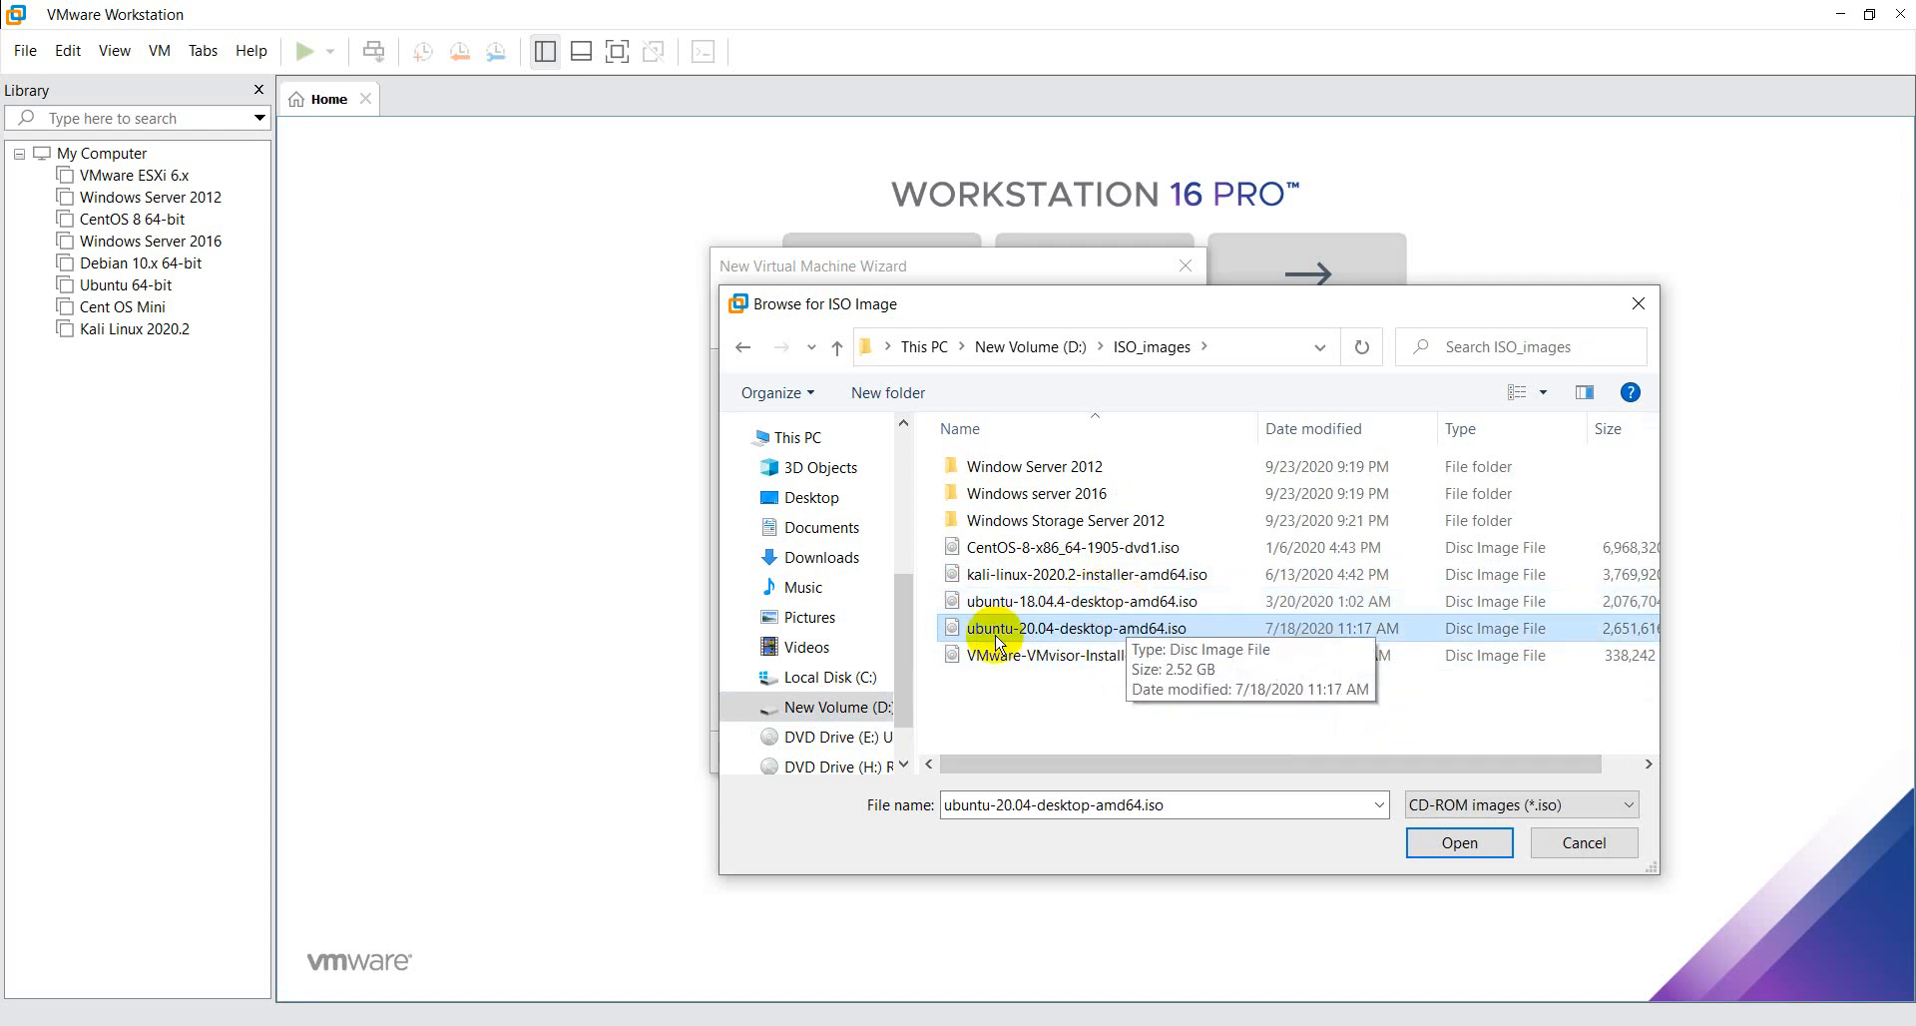
click(1163, 635)
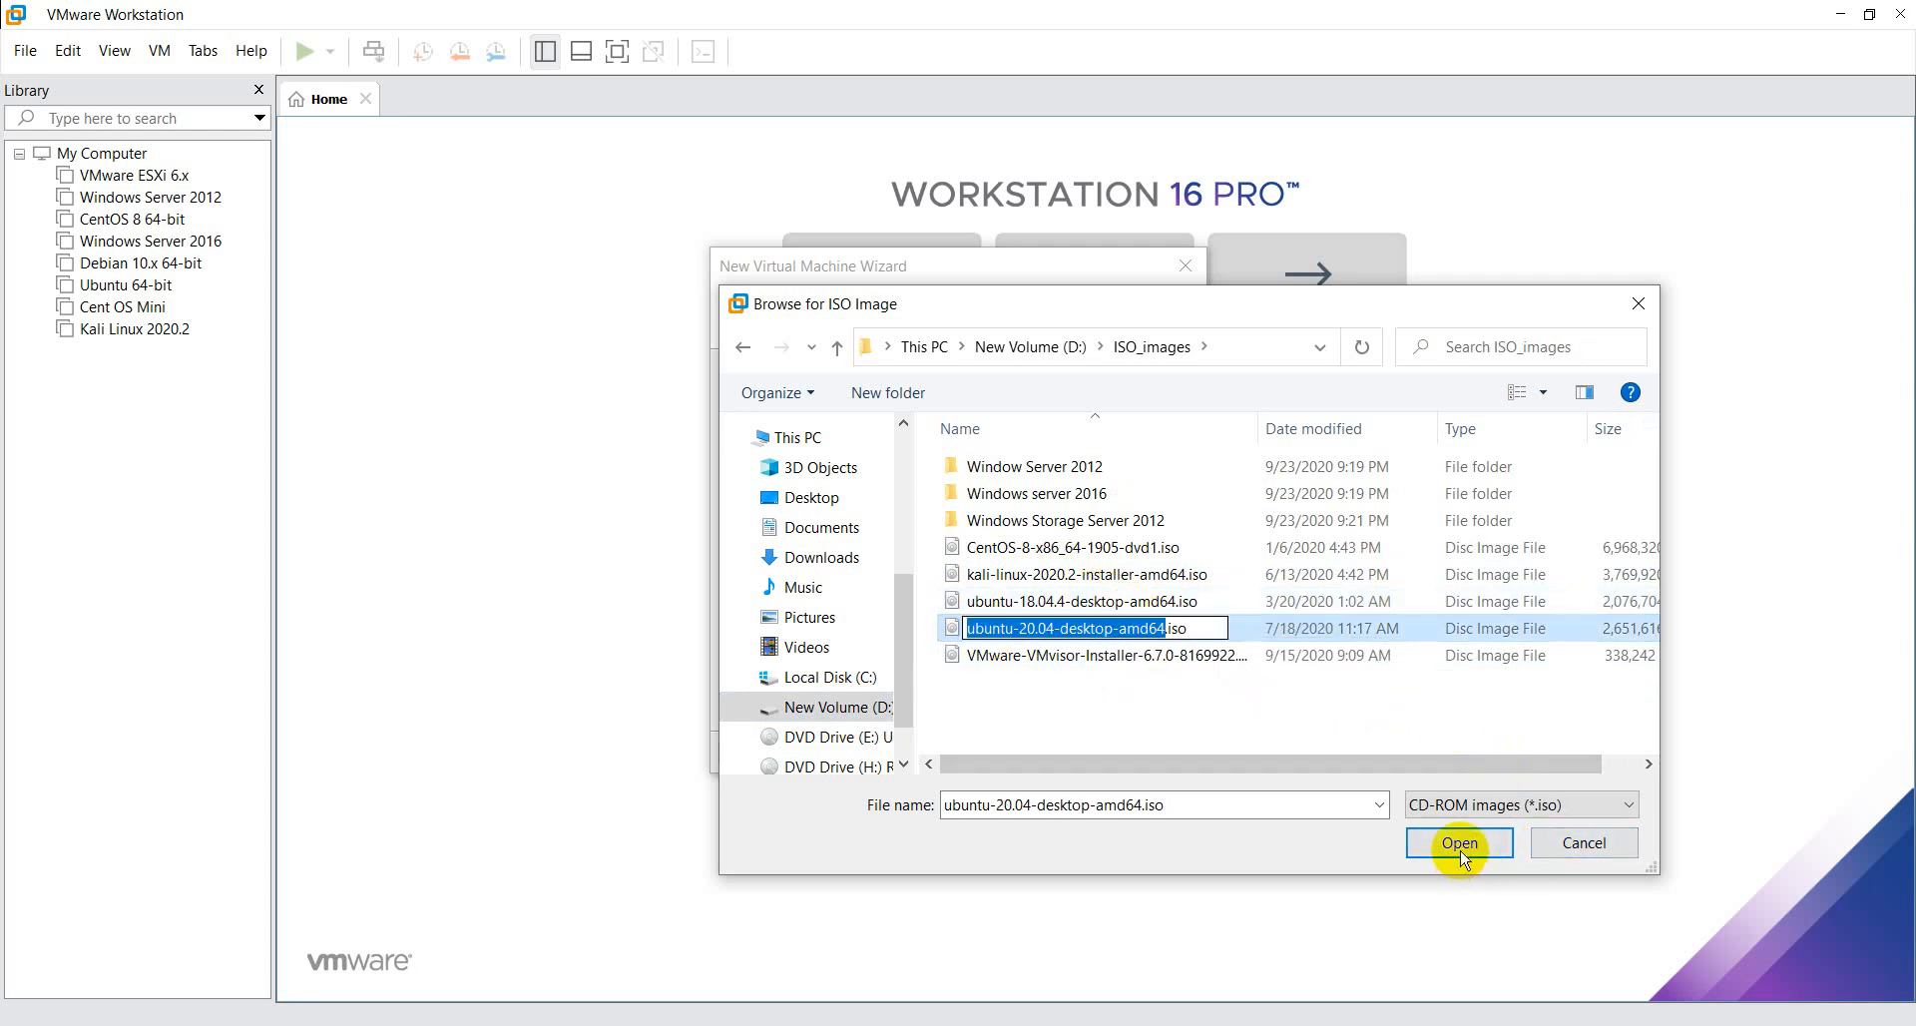
click(1338, 631)
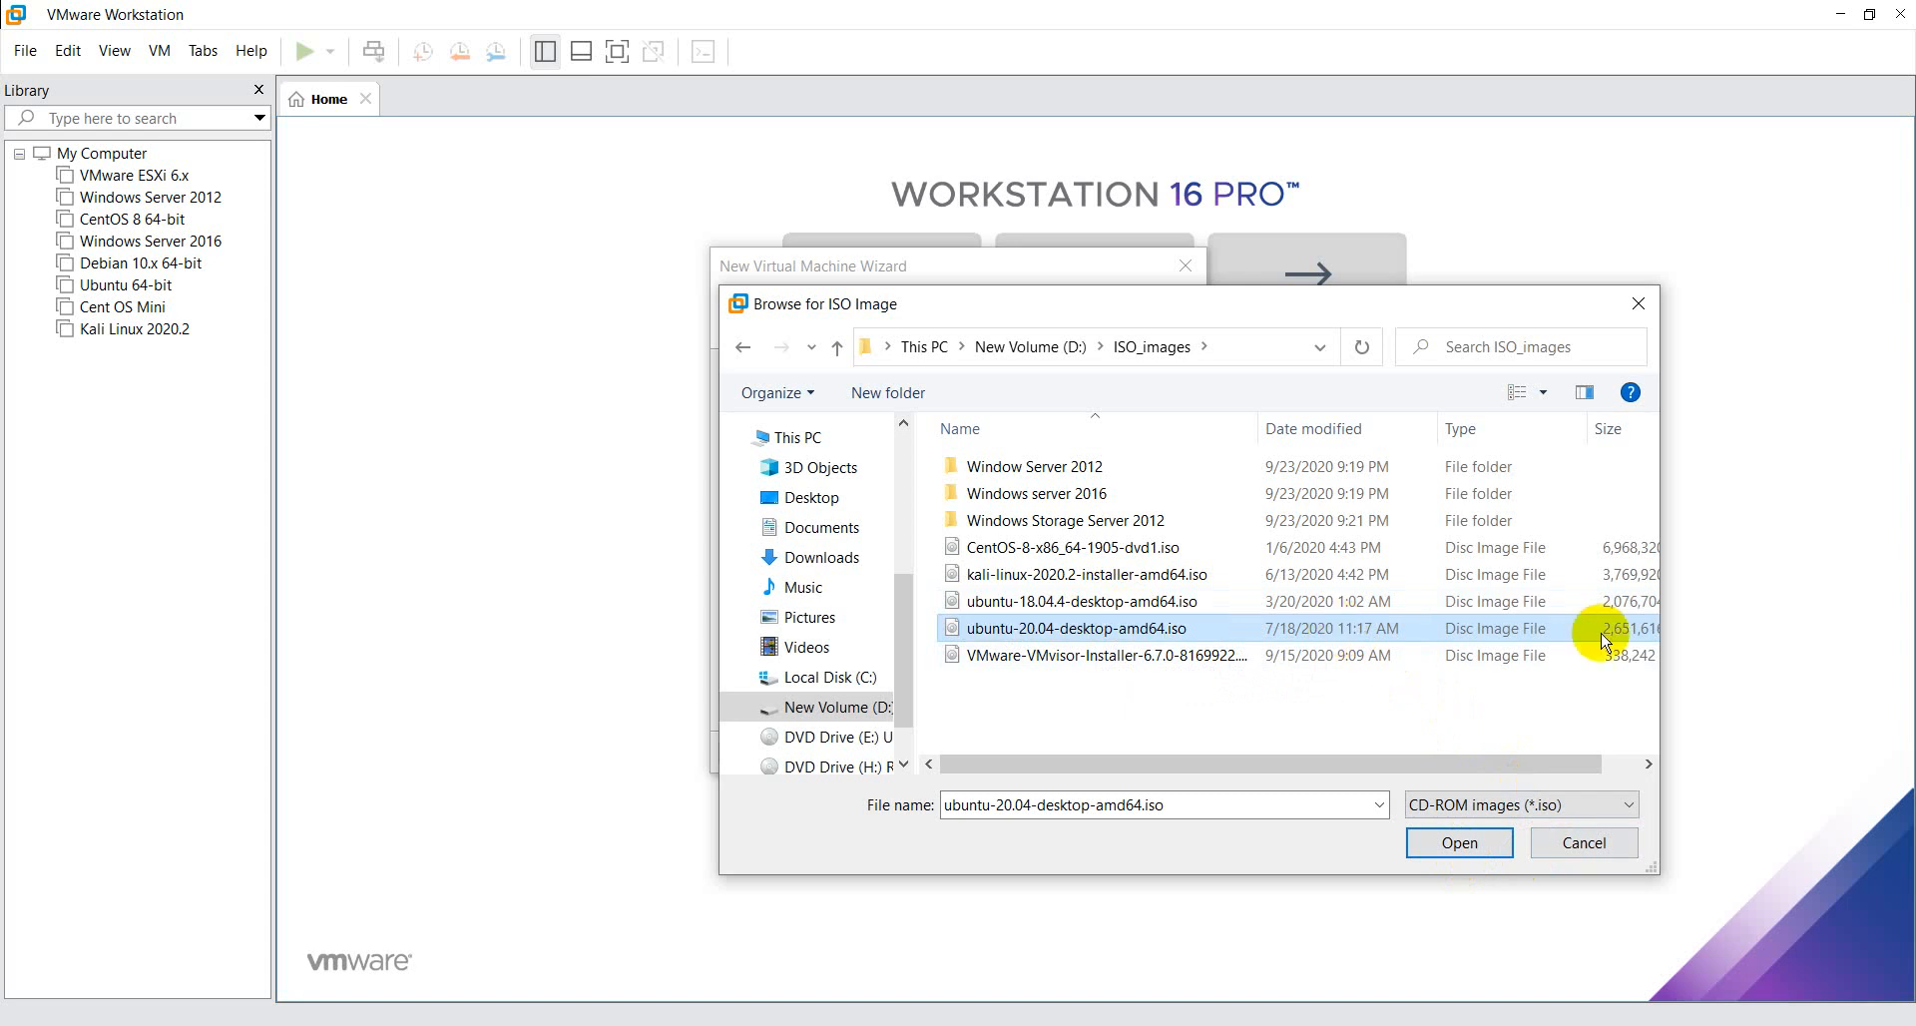
click(1467, 841)
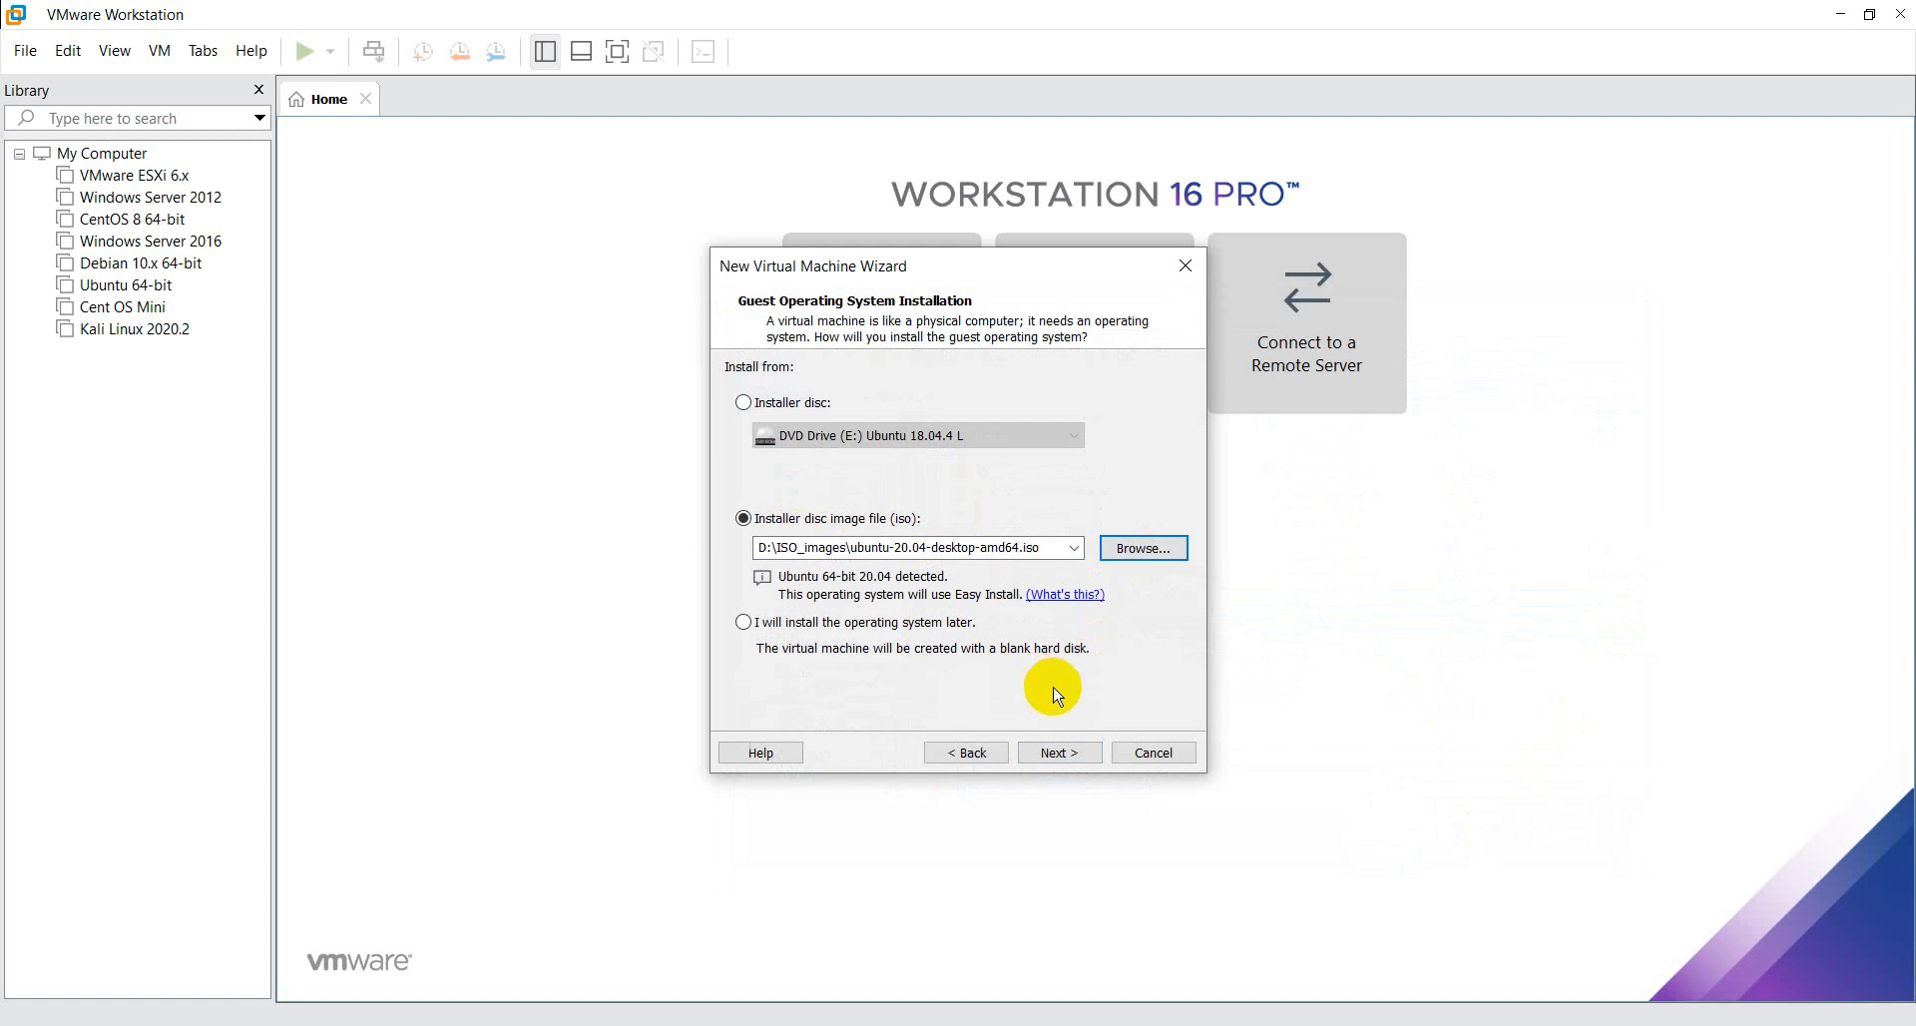
click(1085, 756)
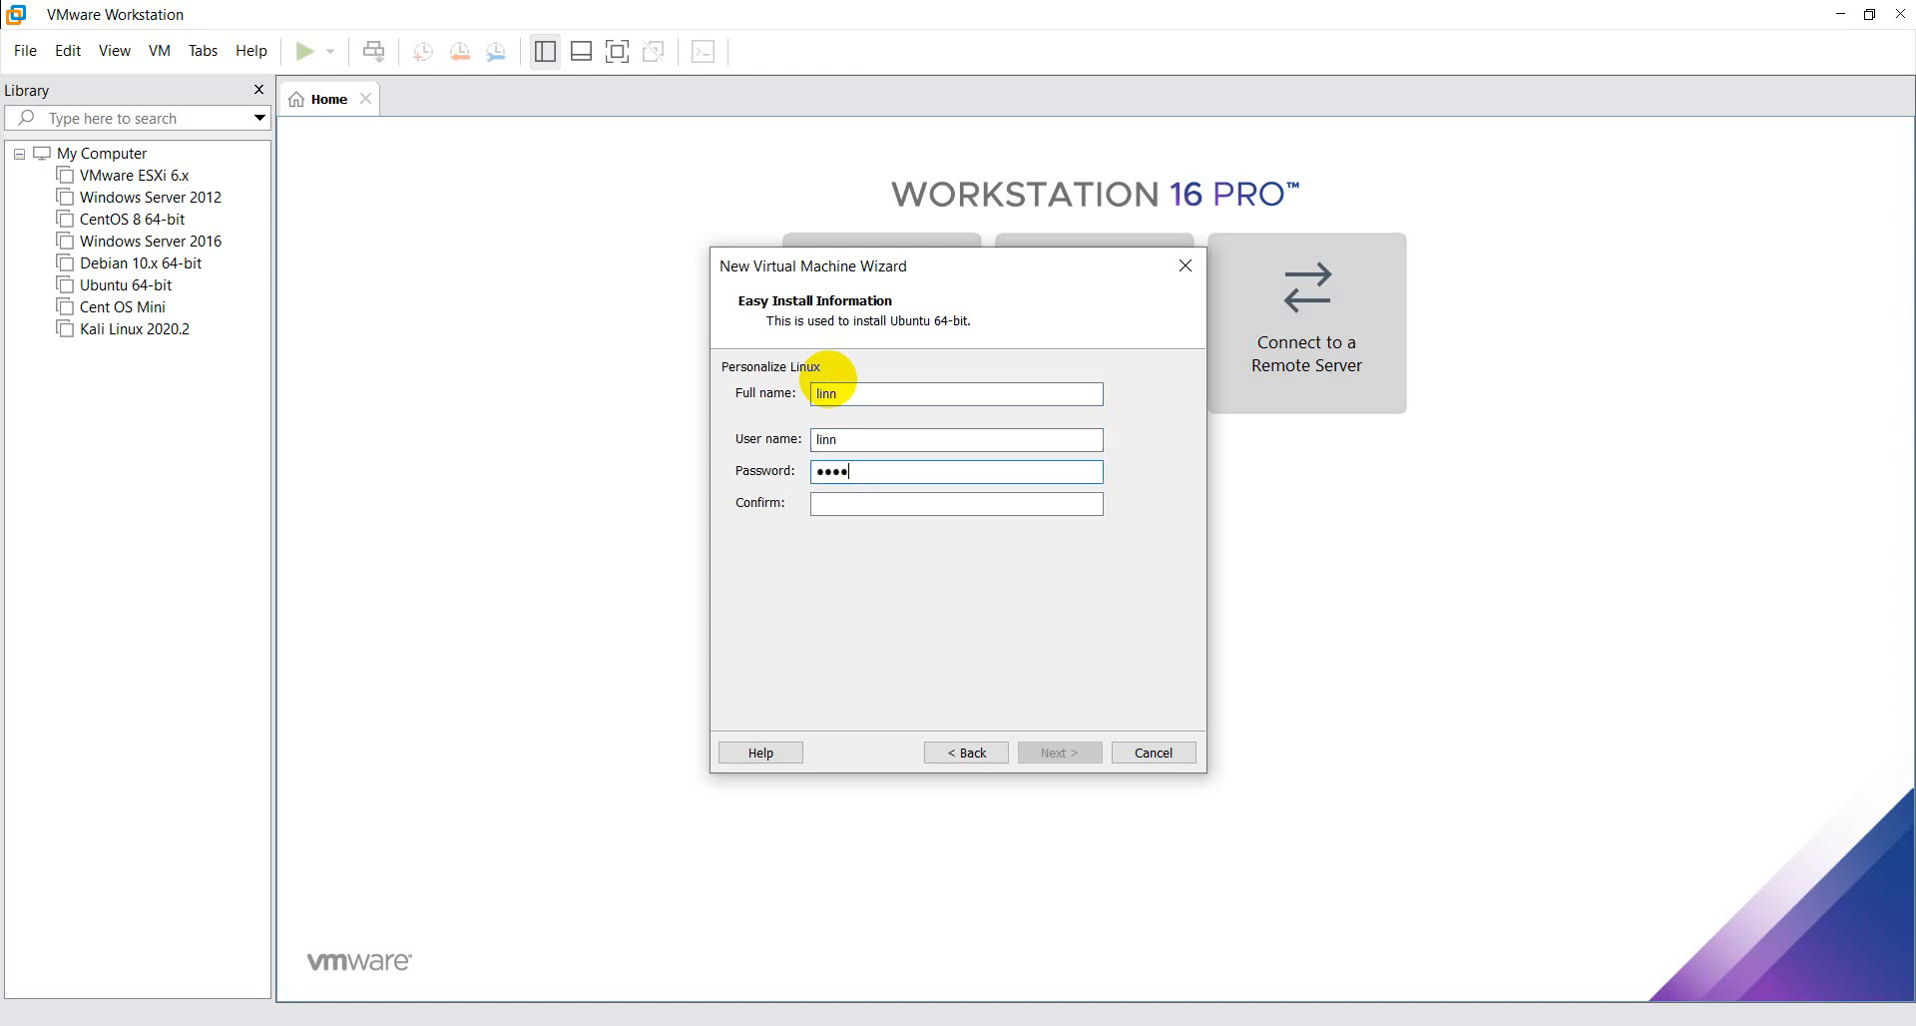
- Complete the Linux account password, repeat it in the confirmation field and proceed to naming the virtual machine
text(678)
key(Tab)
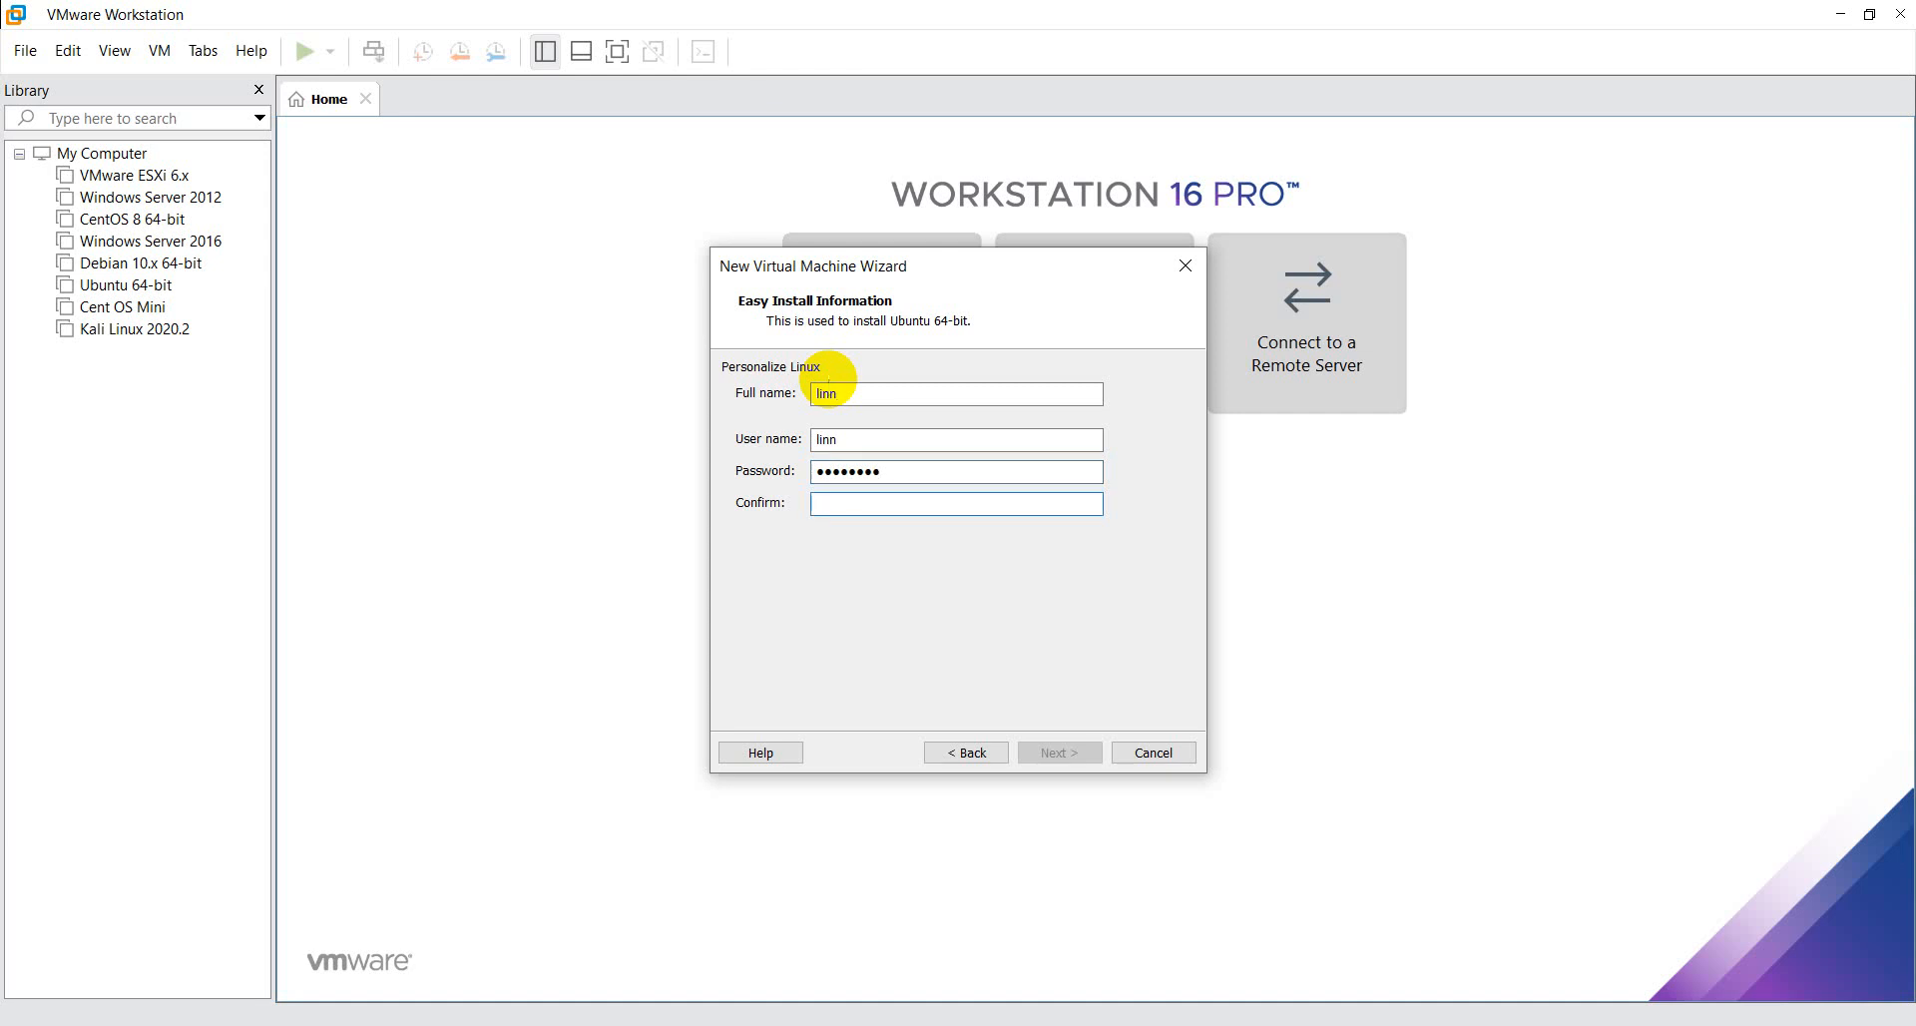
text(12345678)
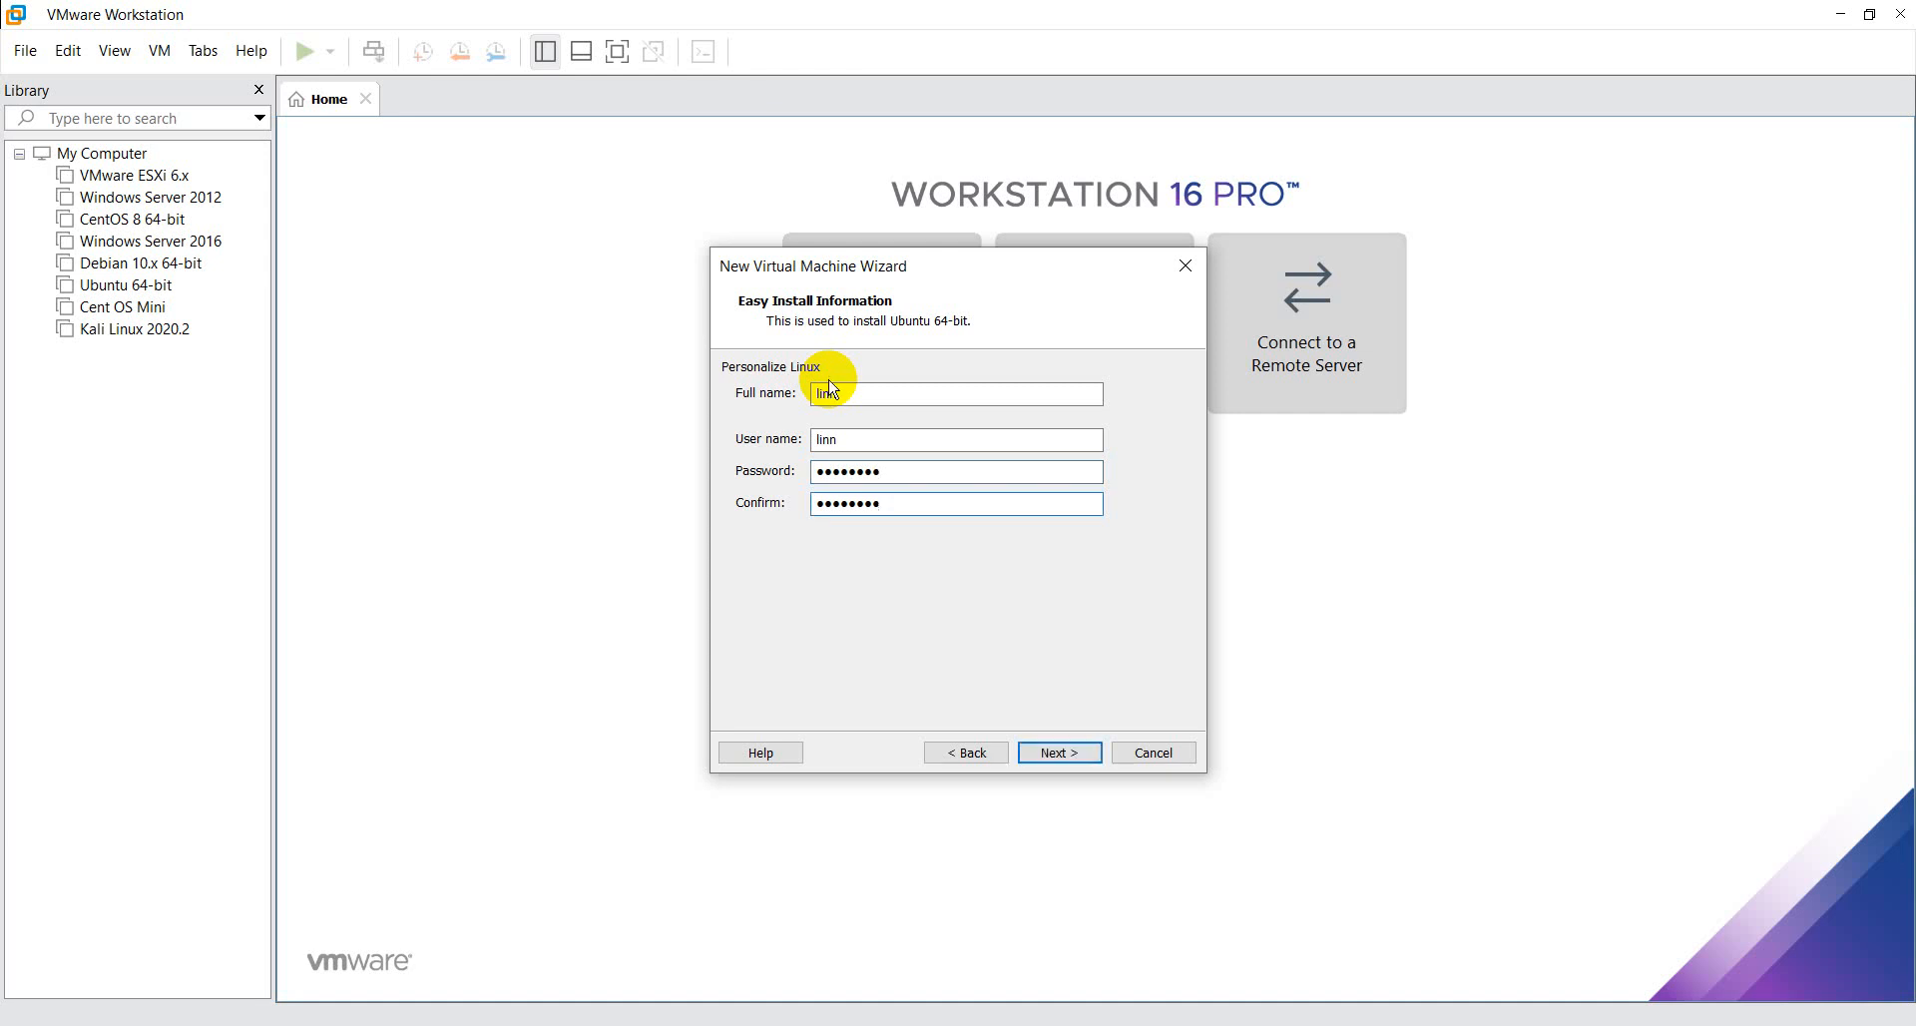
click(1057, 754)
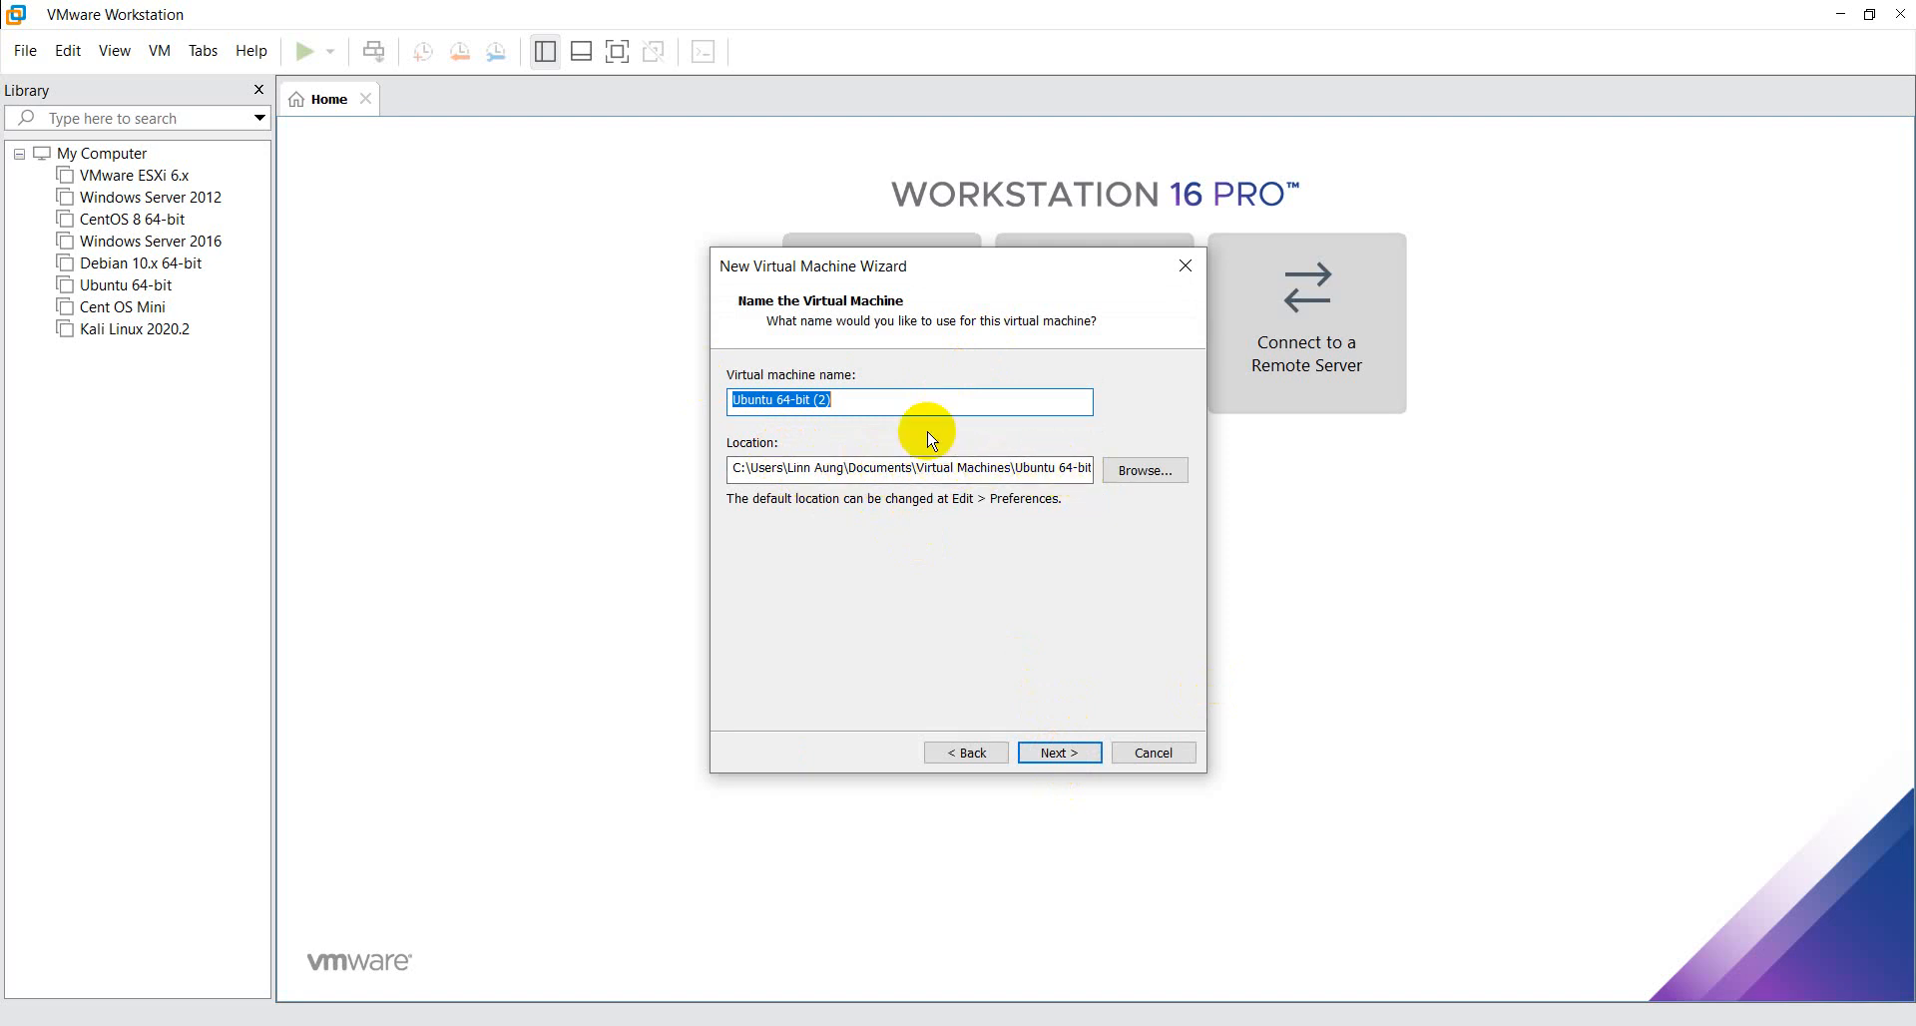
- Name the virtual machine Ubuntu 2020.4
text(U)
key(BackSpace)
key(BackSpace)
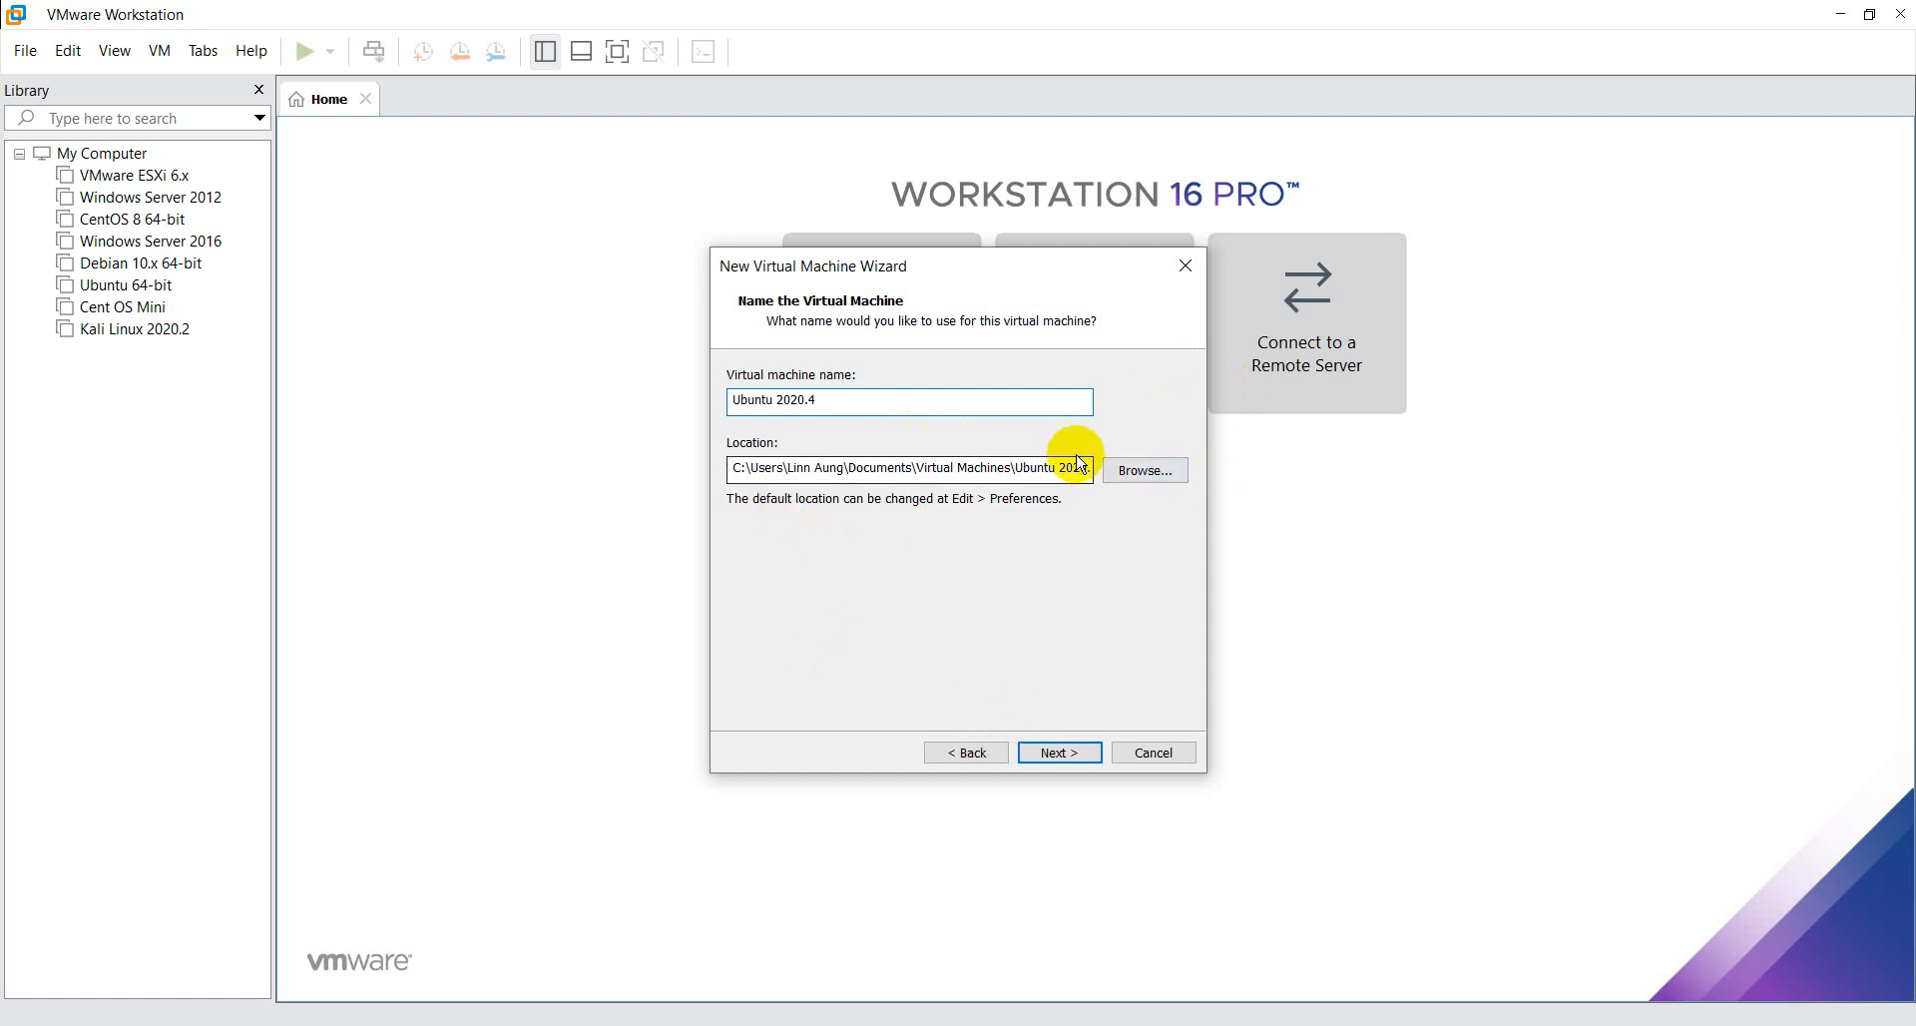
click(952, 461)
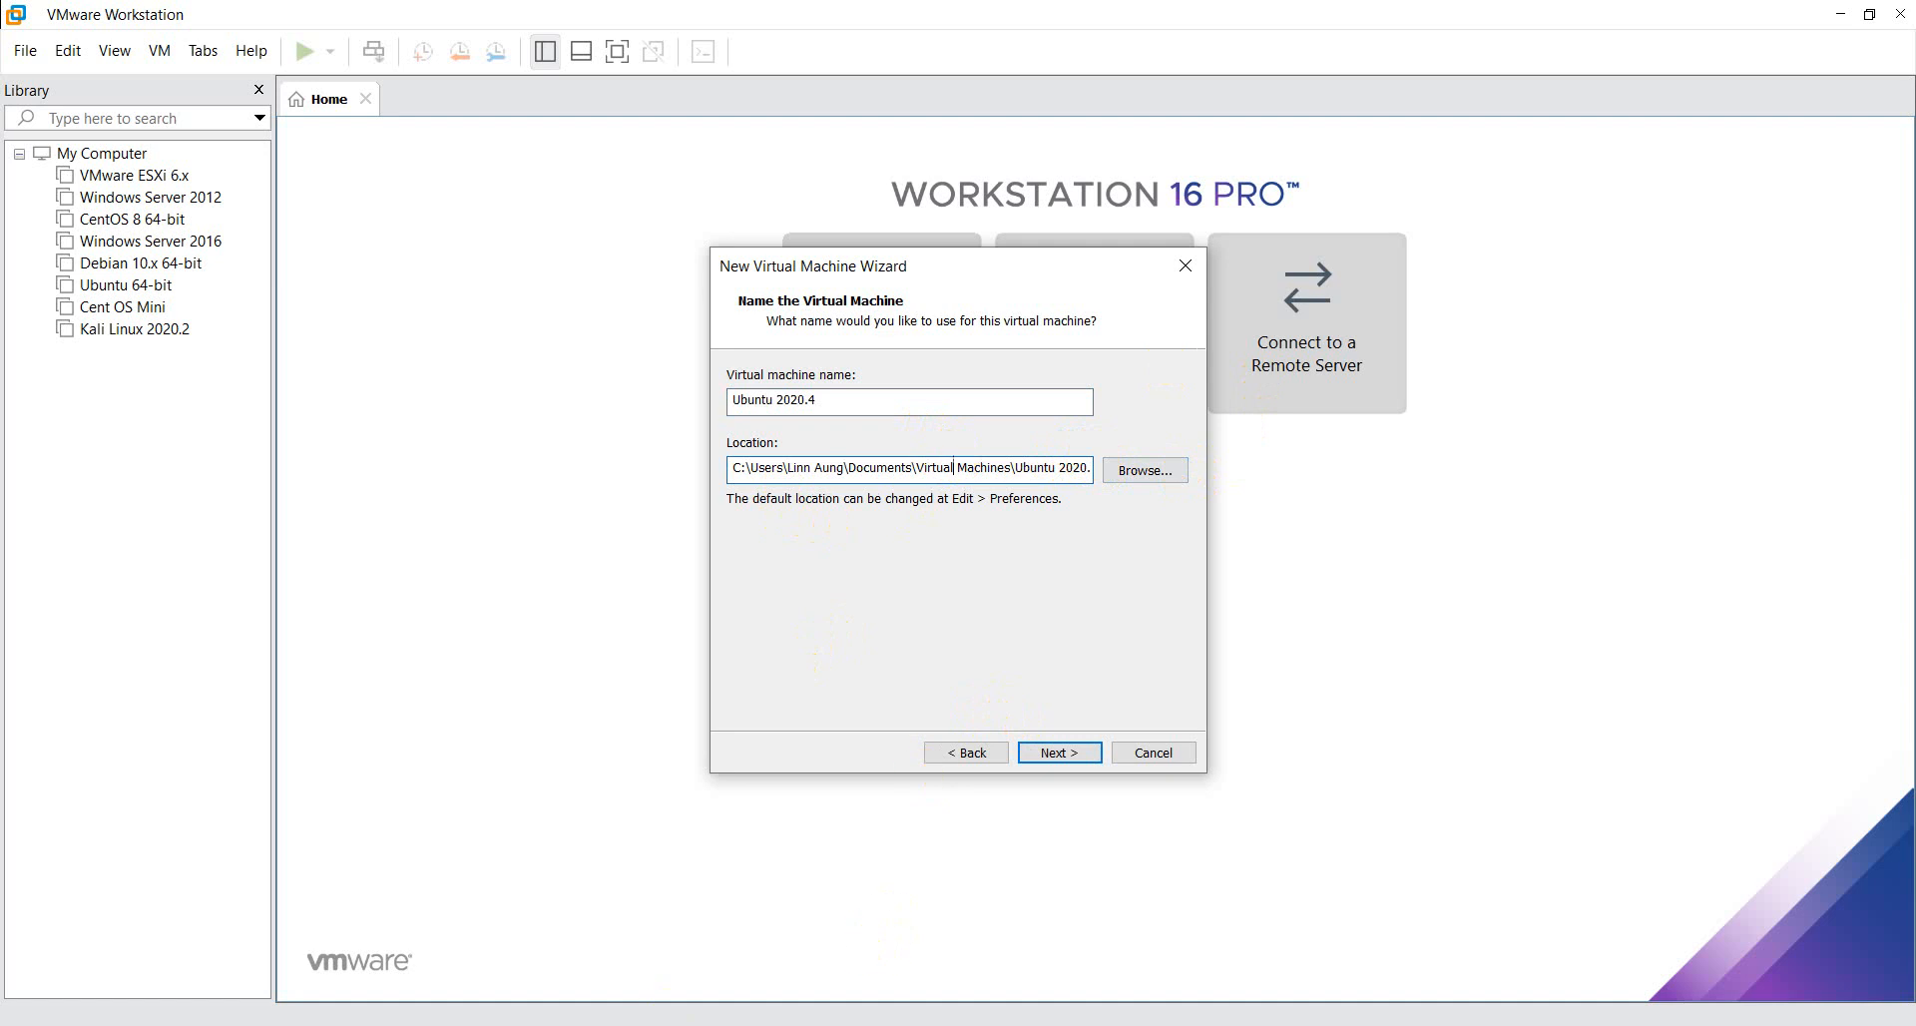
- Switch to File Explorer and check the path of the VMware folder on New Volume (D:) from This PC
right_click(705, 1025)
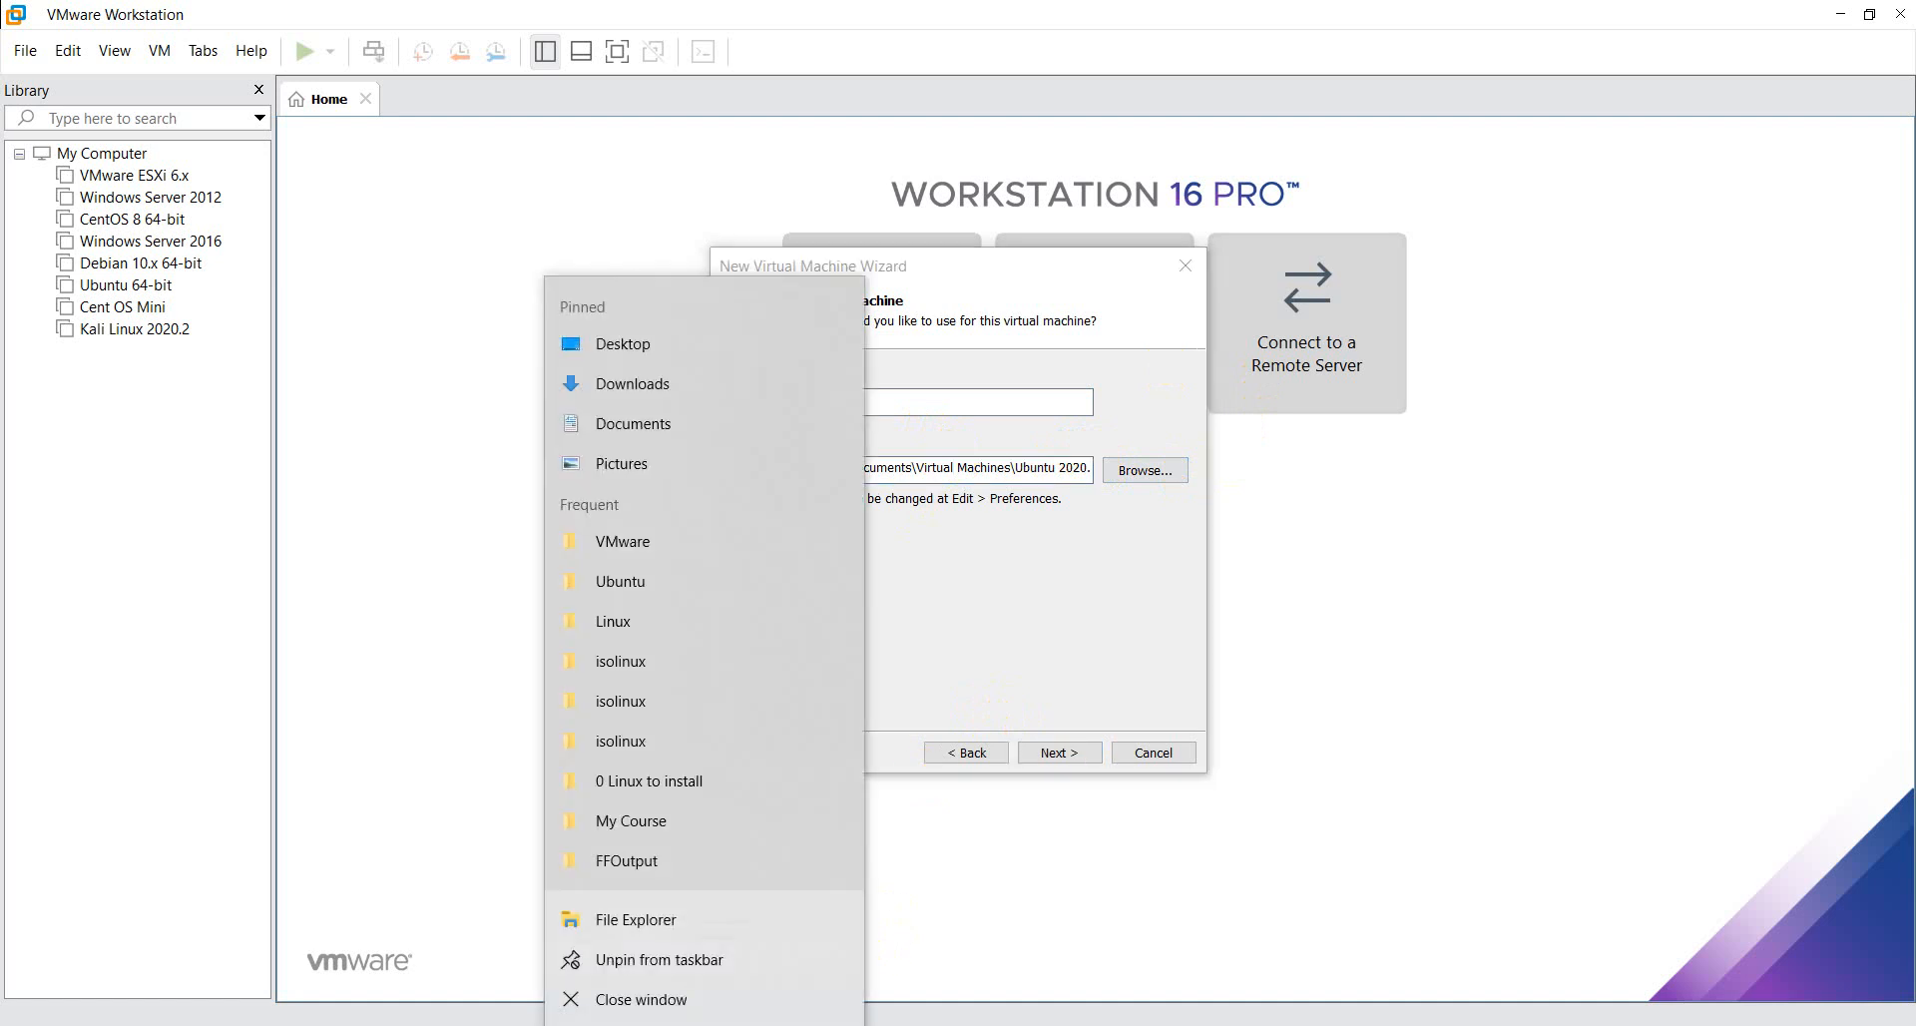
click(623, 541)
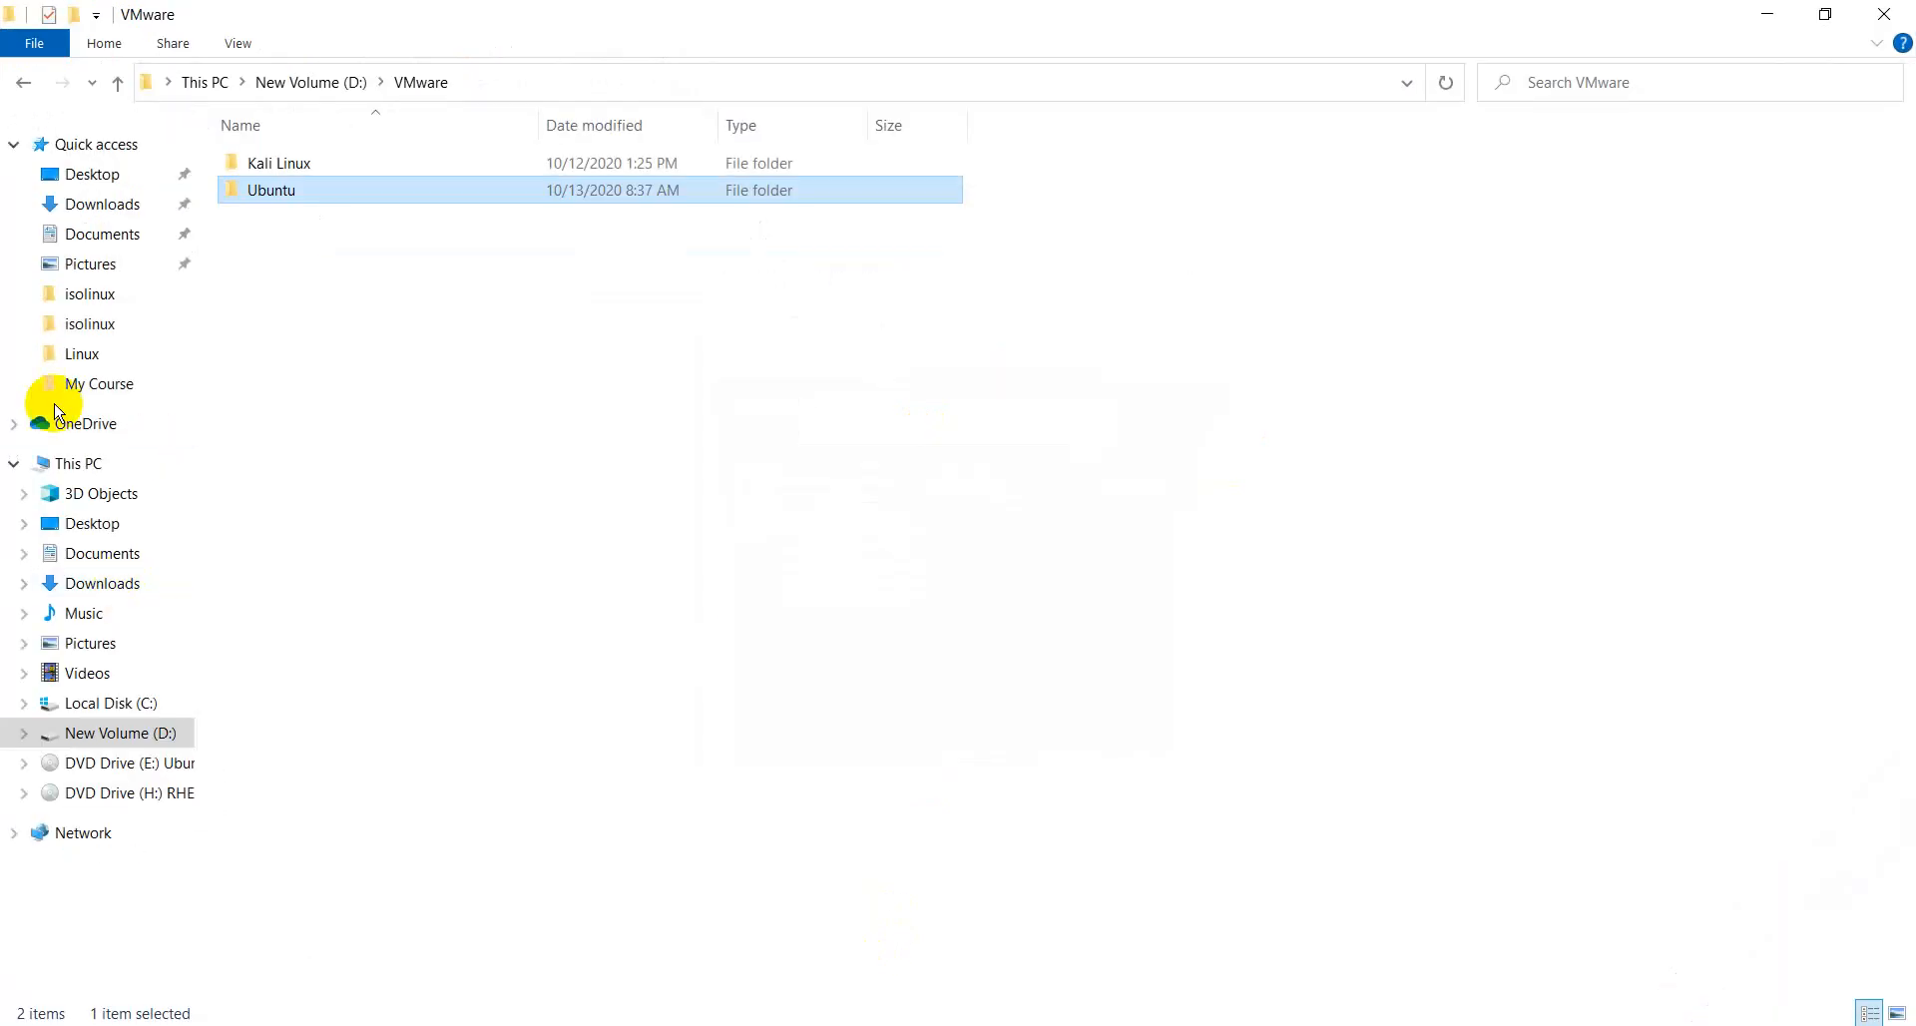
right_click(90, 458)
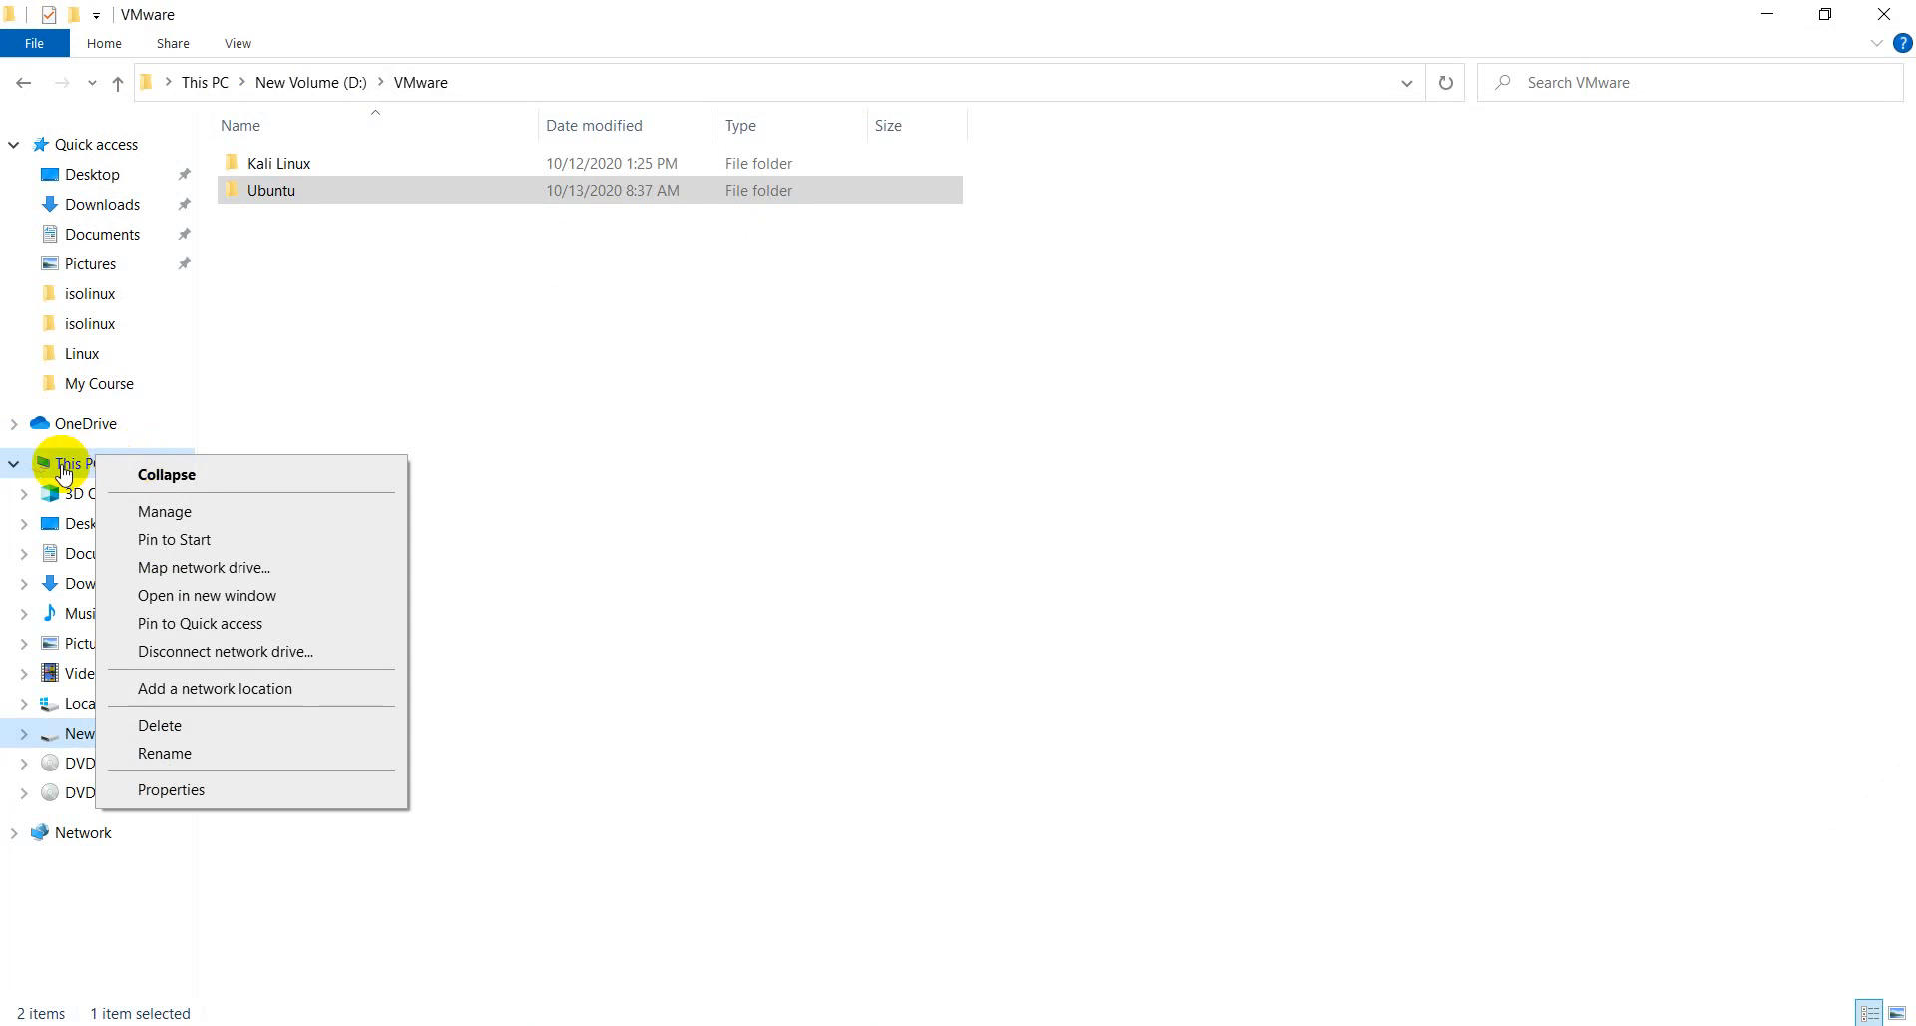
click(64, 467)
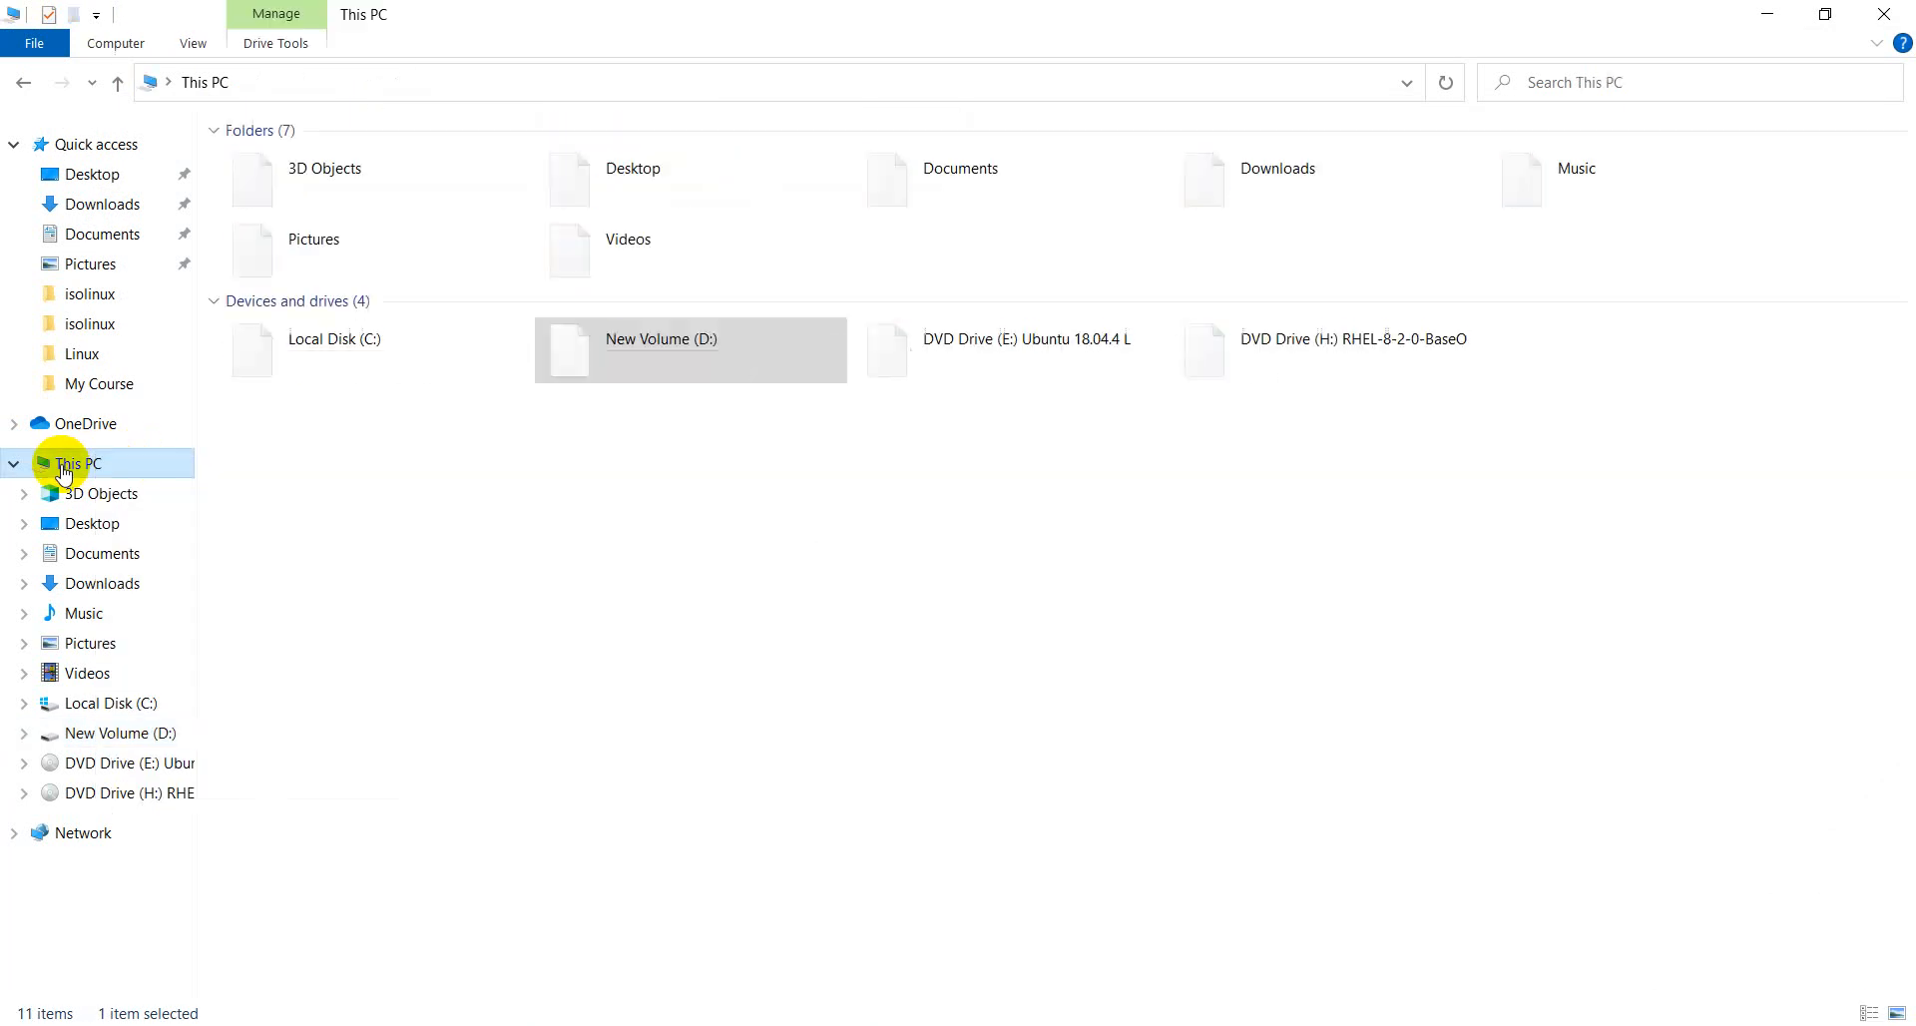
click(421, 342)
click(672, 348)
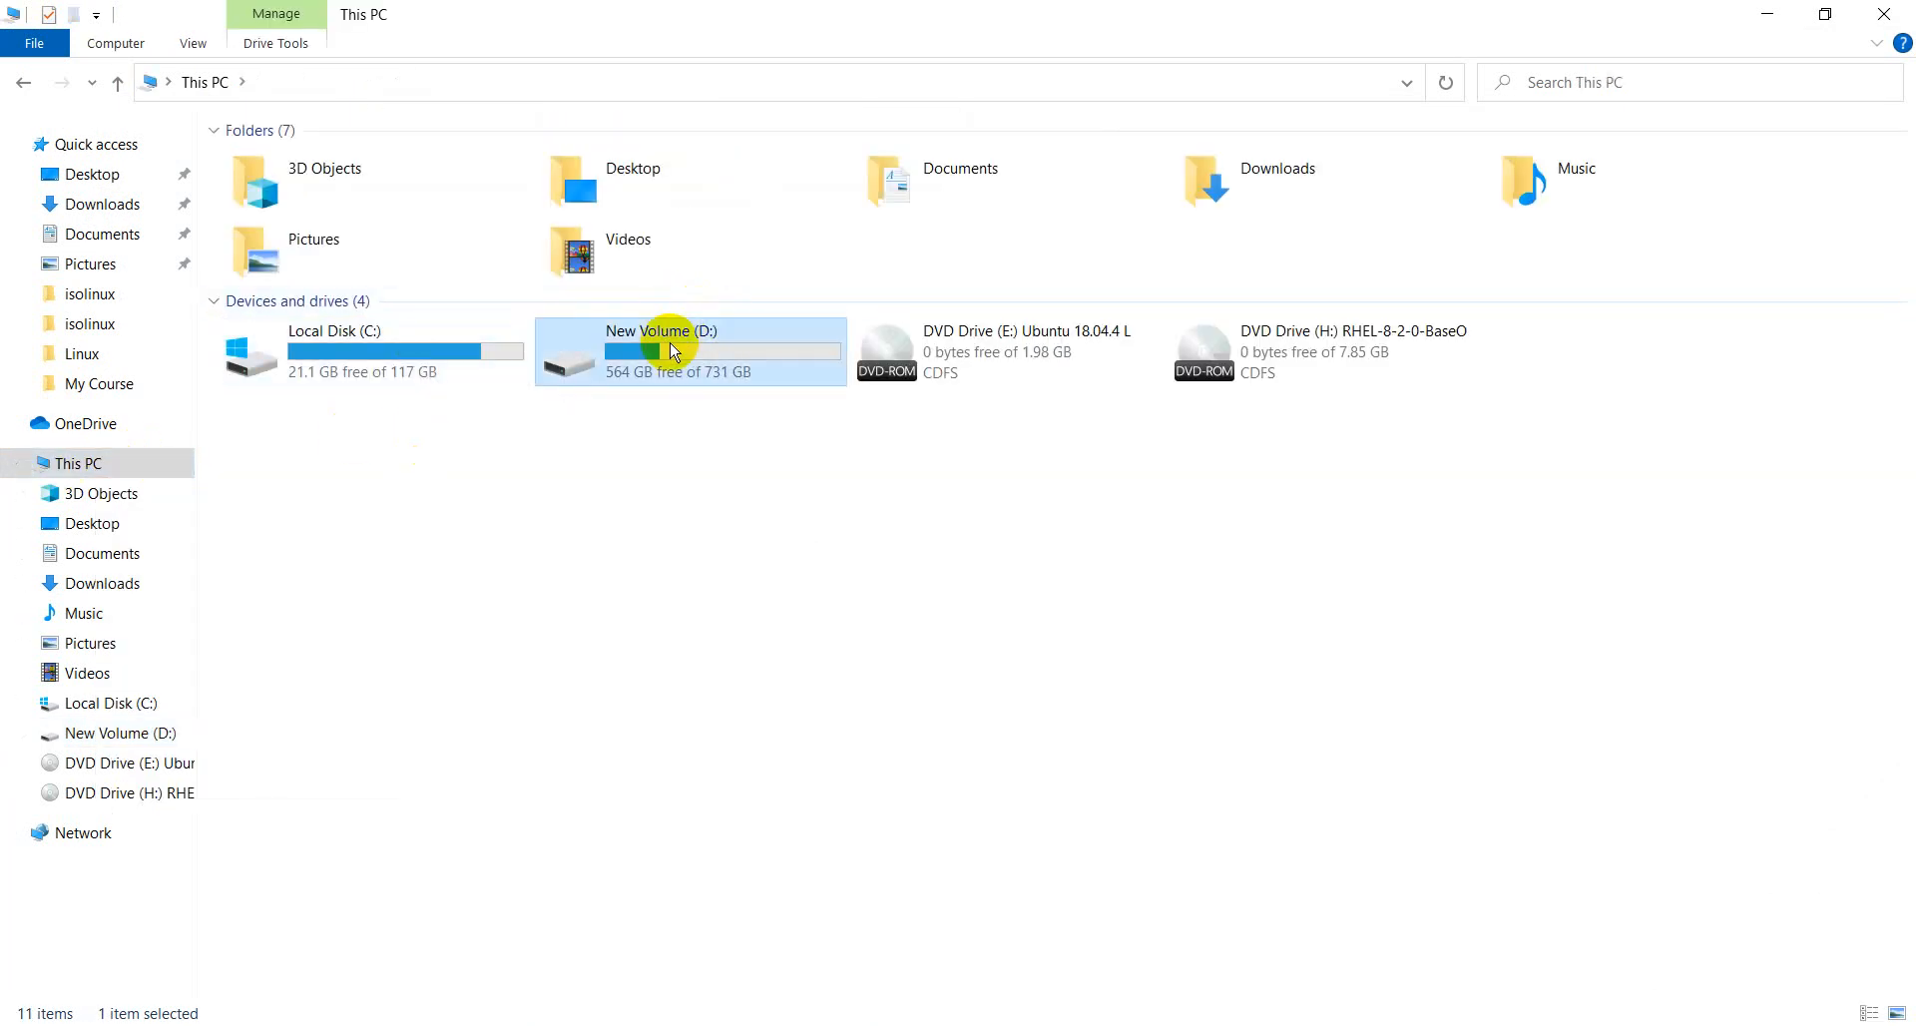
double_click(672, 348)
click(336, 488)
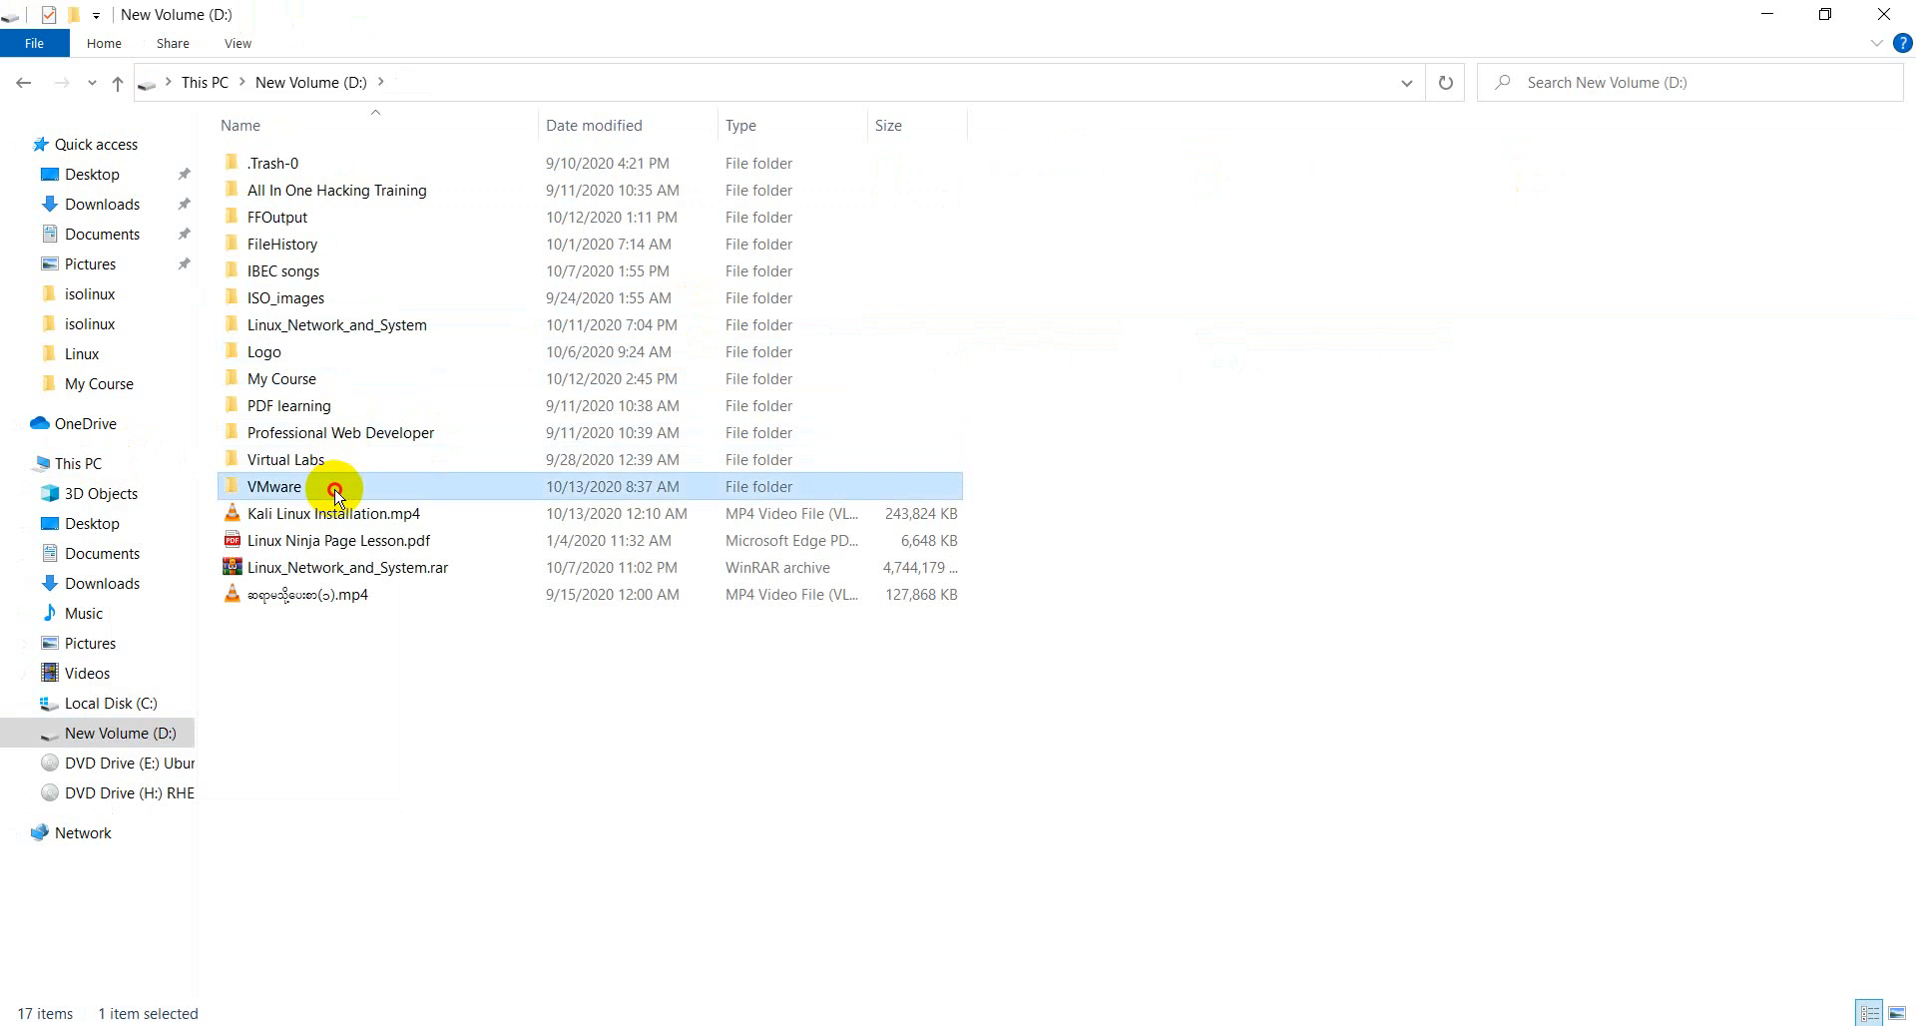
double_click(335, 489)
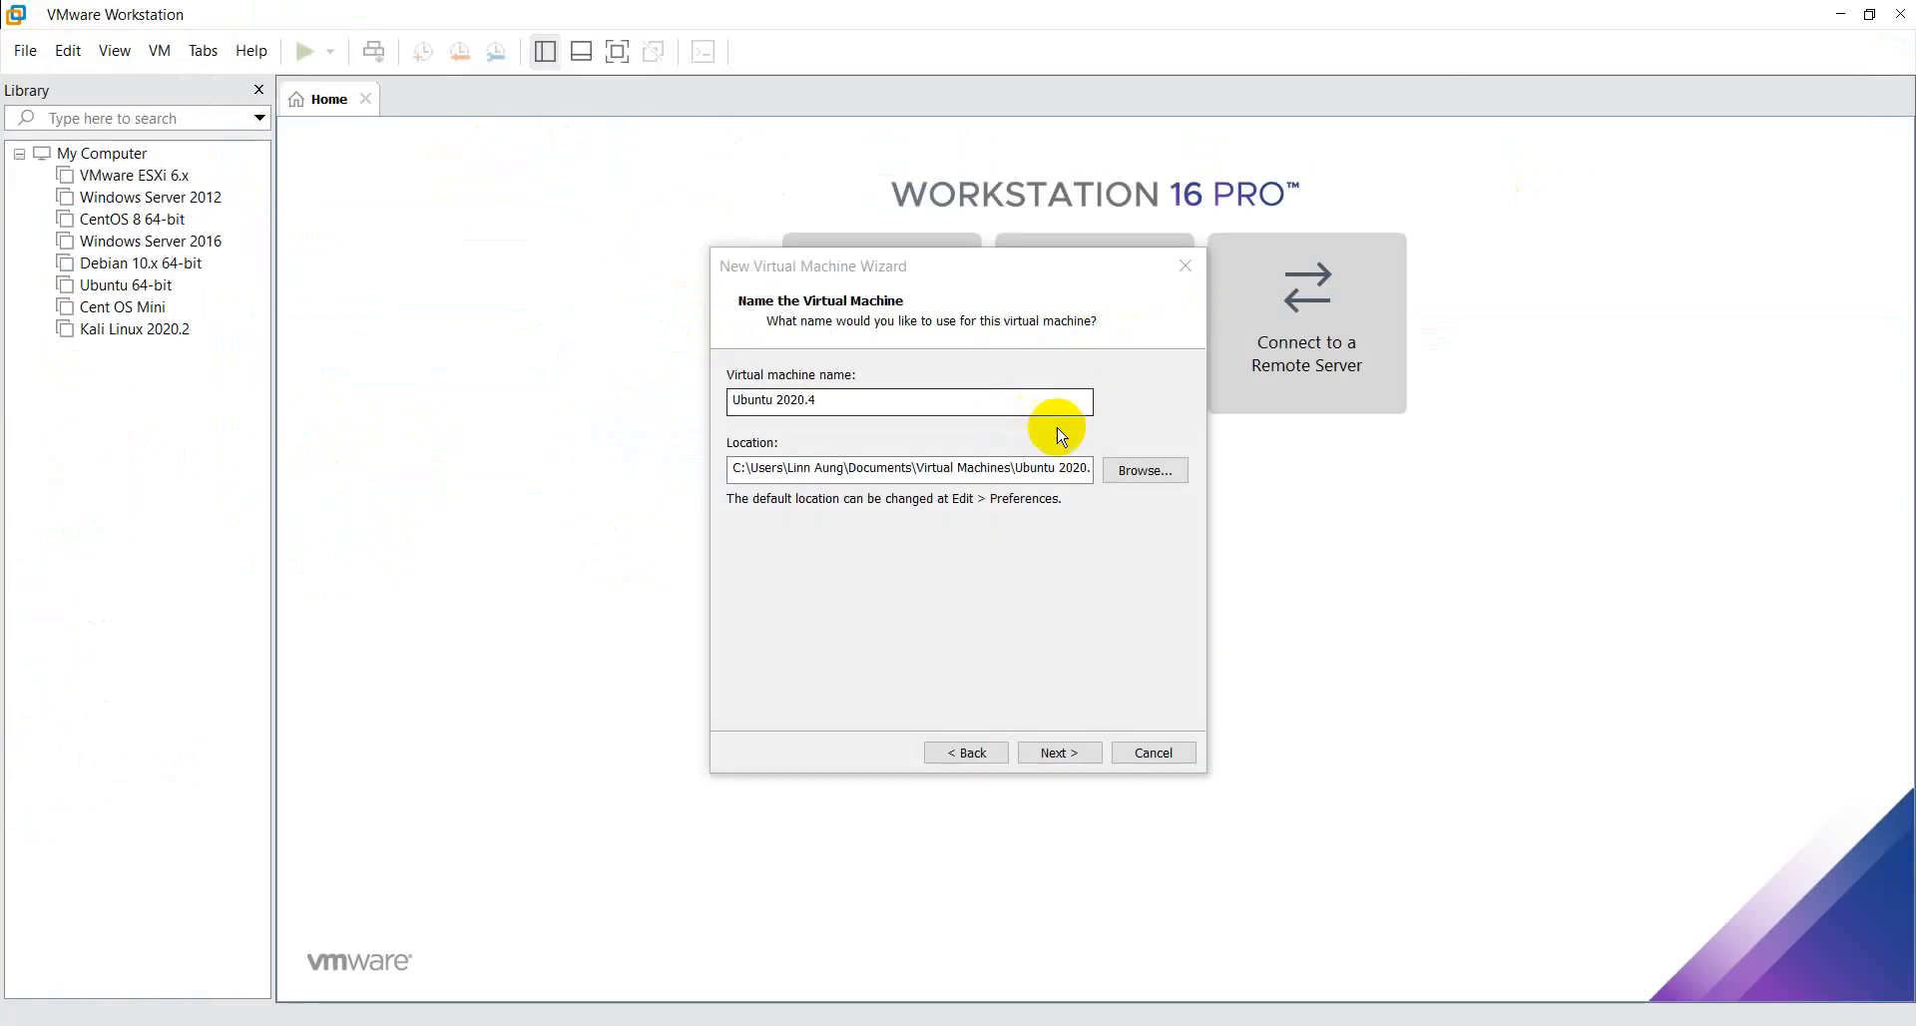
- Back in VMware Workstation, browse for the virtual machine location and select the VMware folder on New Volume (D:)
click(1145, 470)
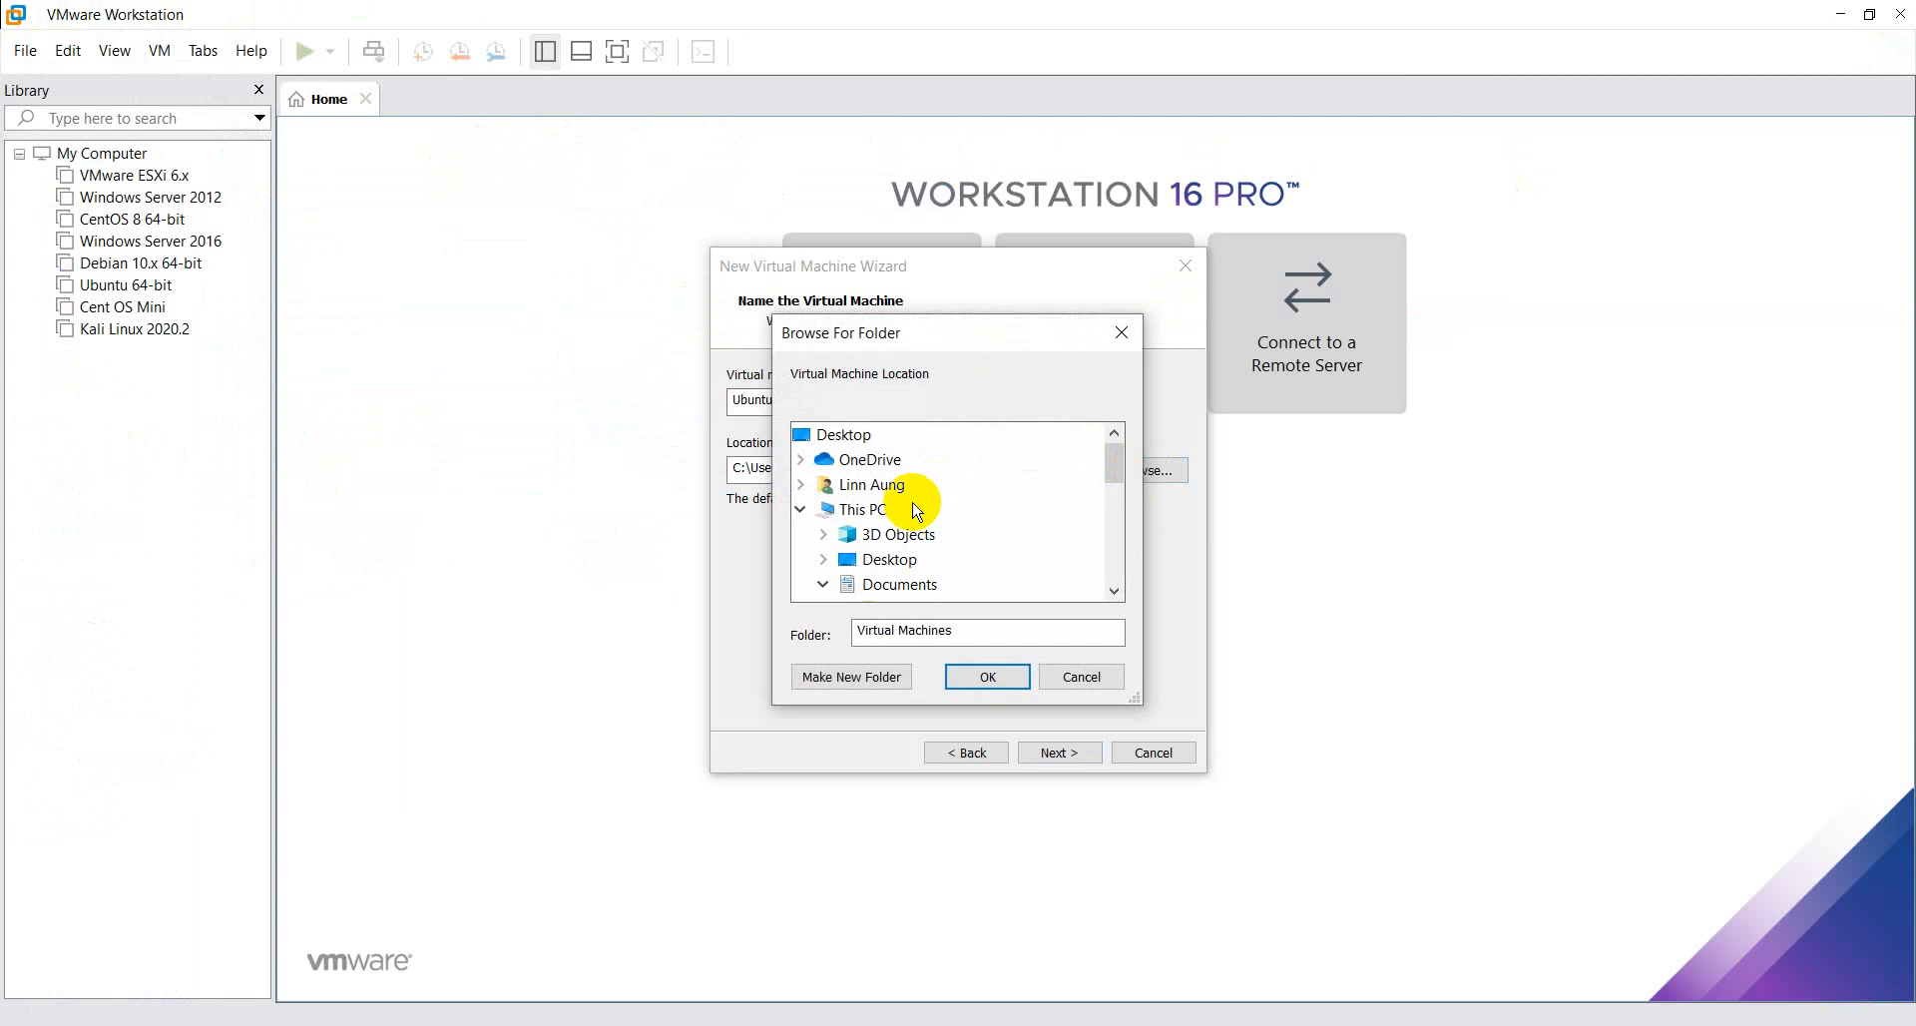
drag(1114, 461, 1121, 527)
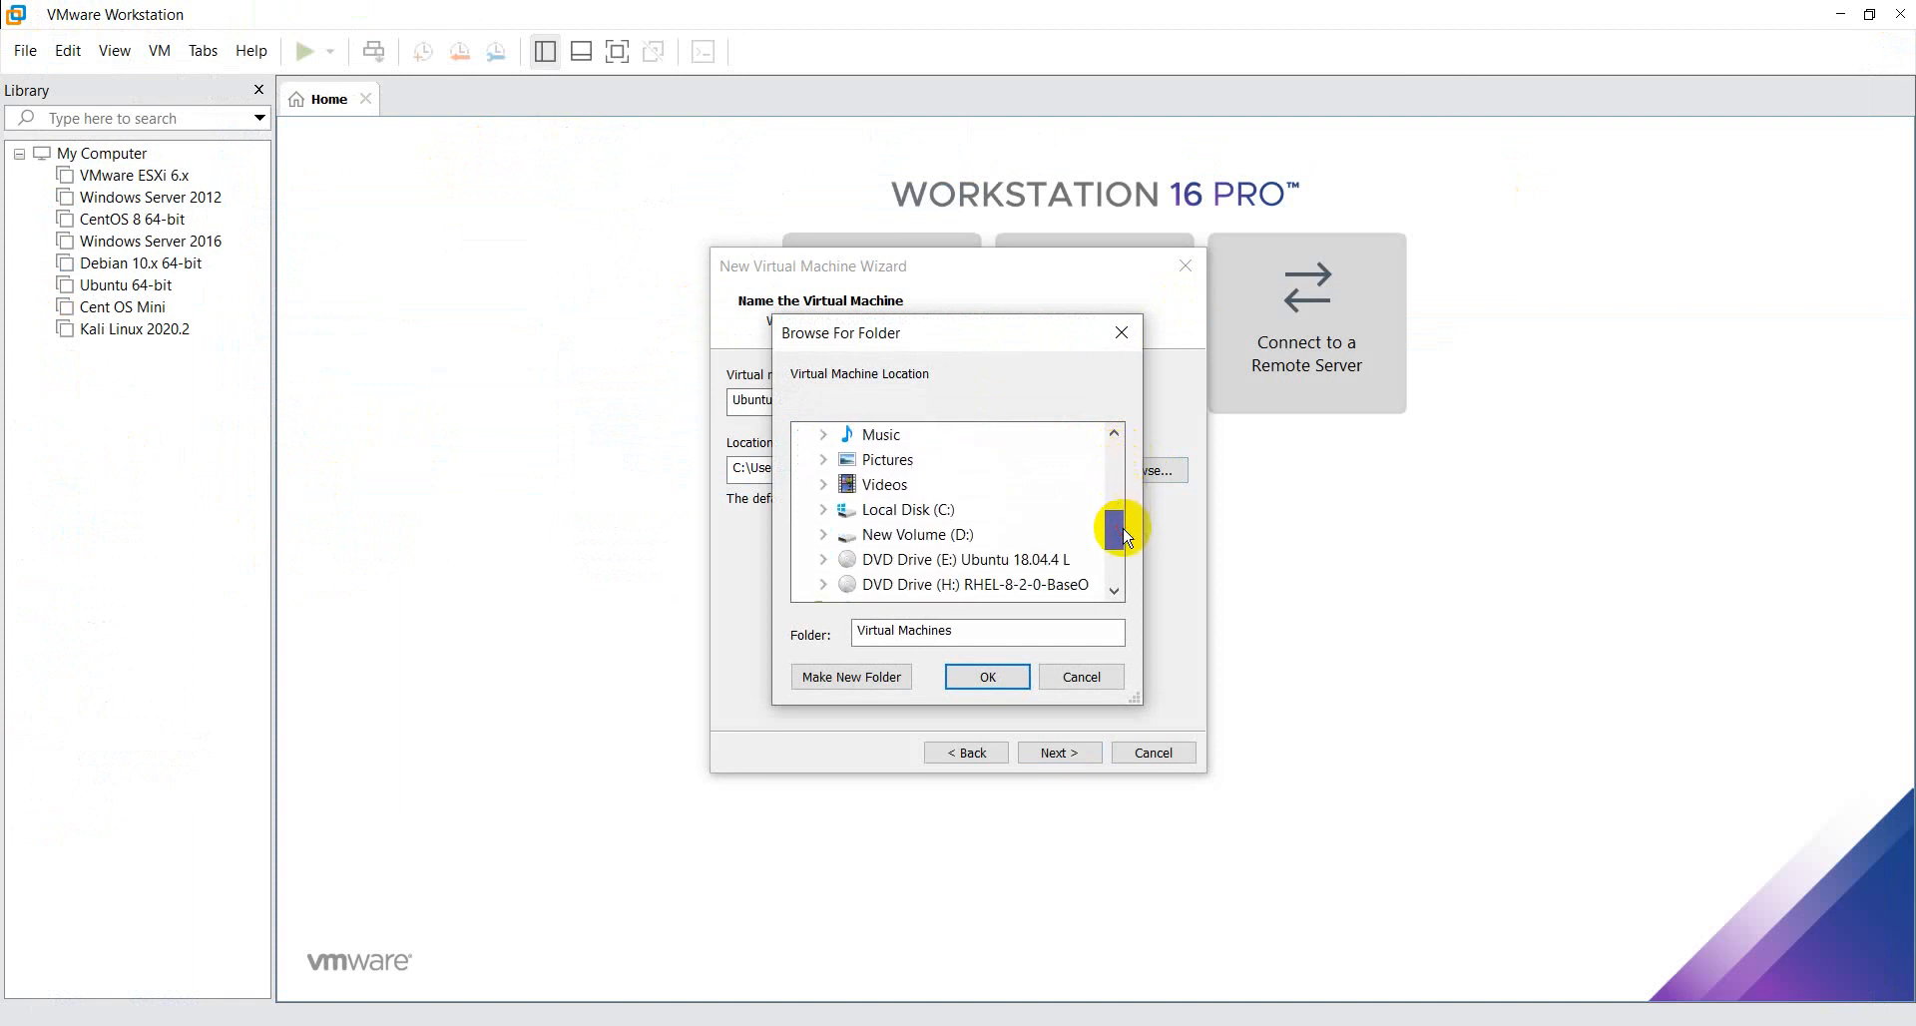
click(956, 539)
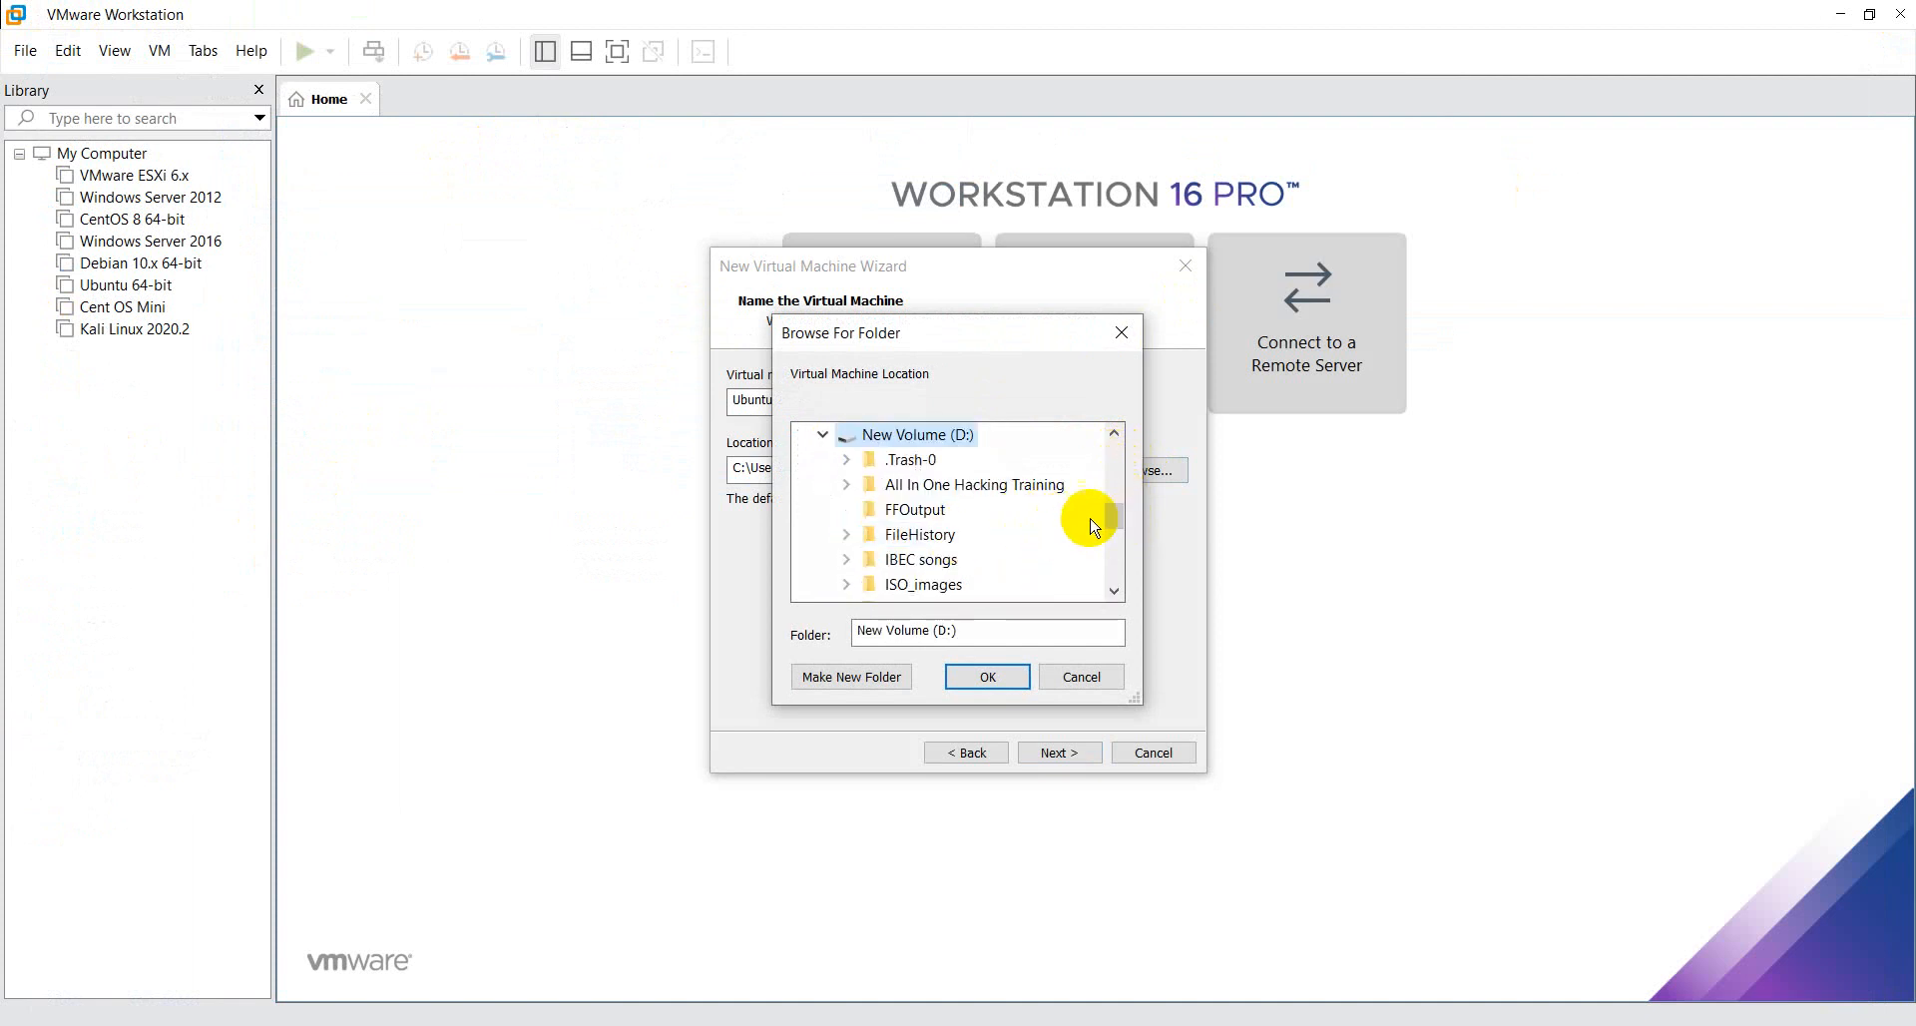
drag(1113, 517, 1116, 535)
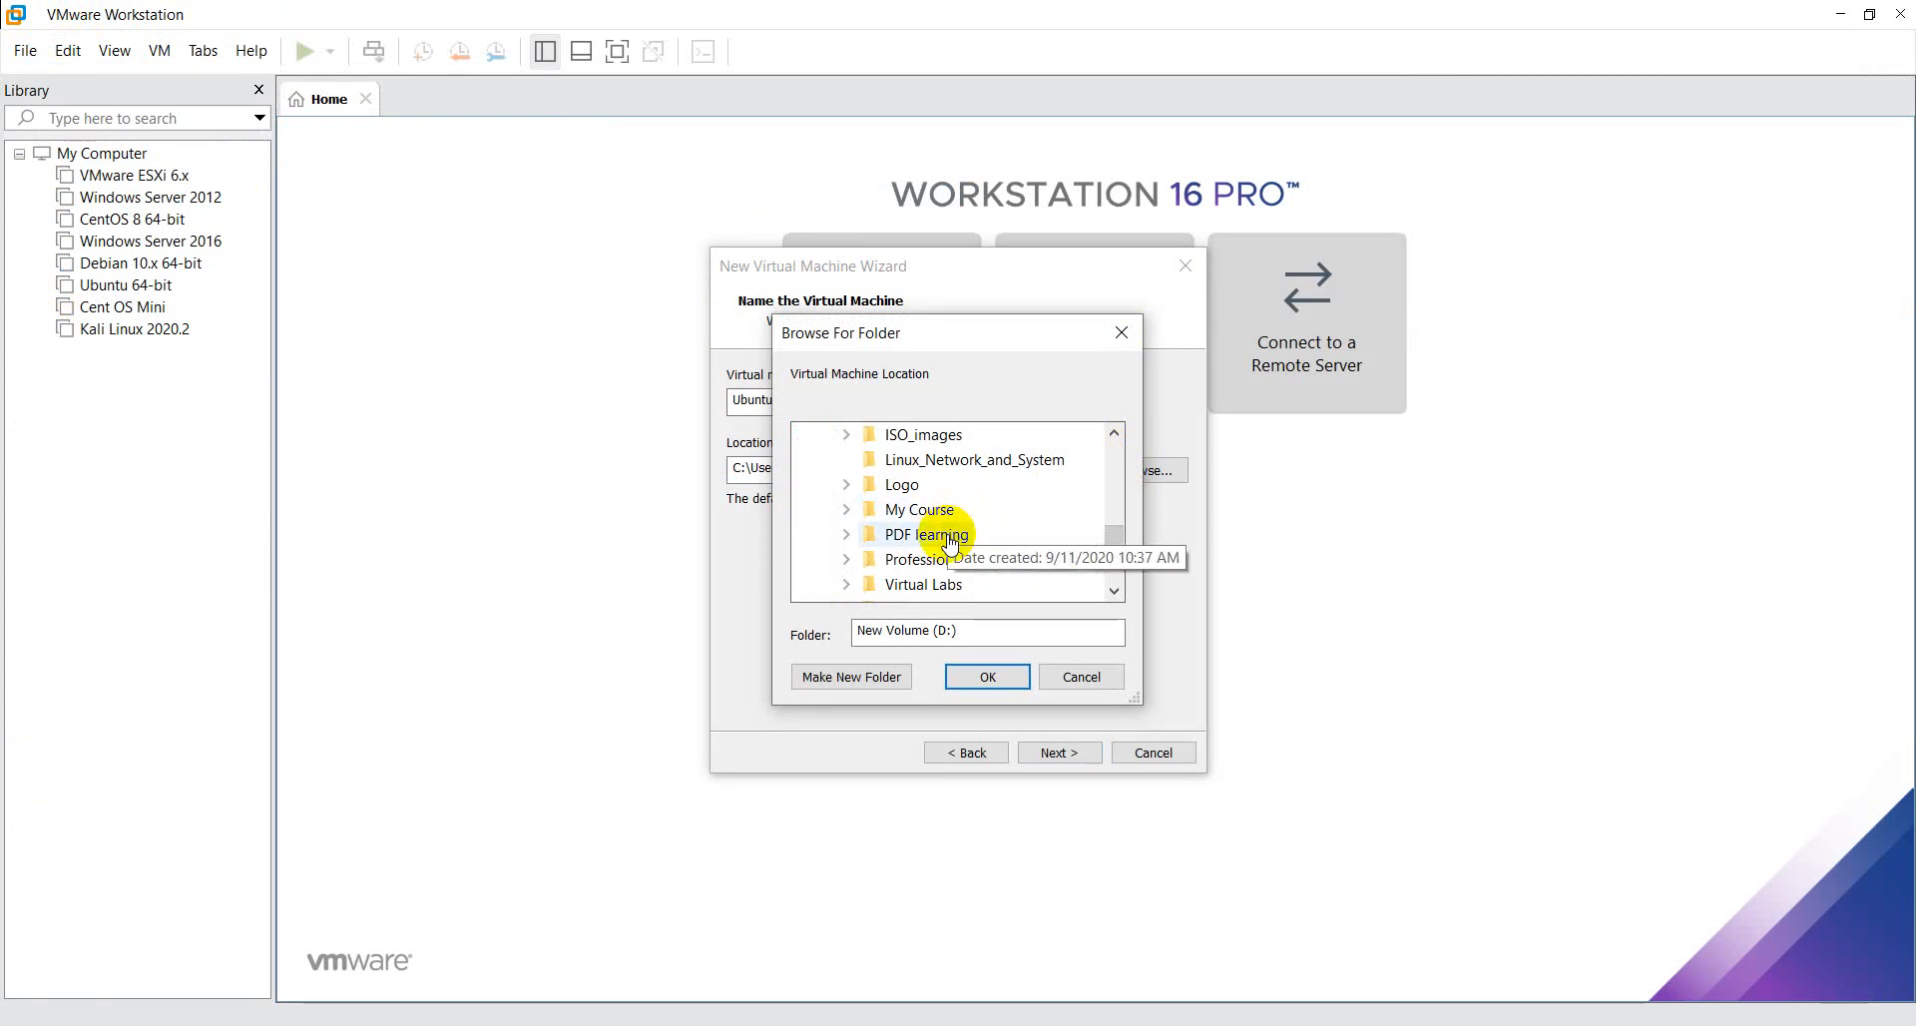
click(945, 589)
key(Down)
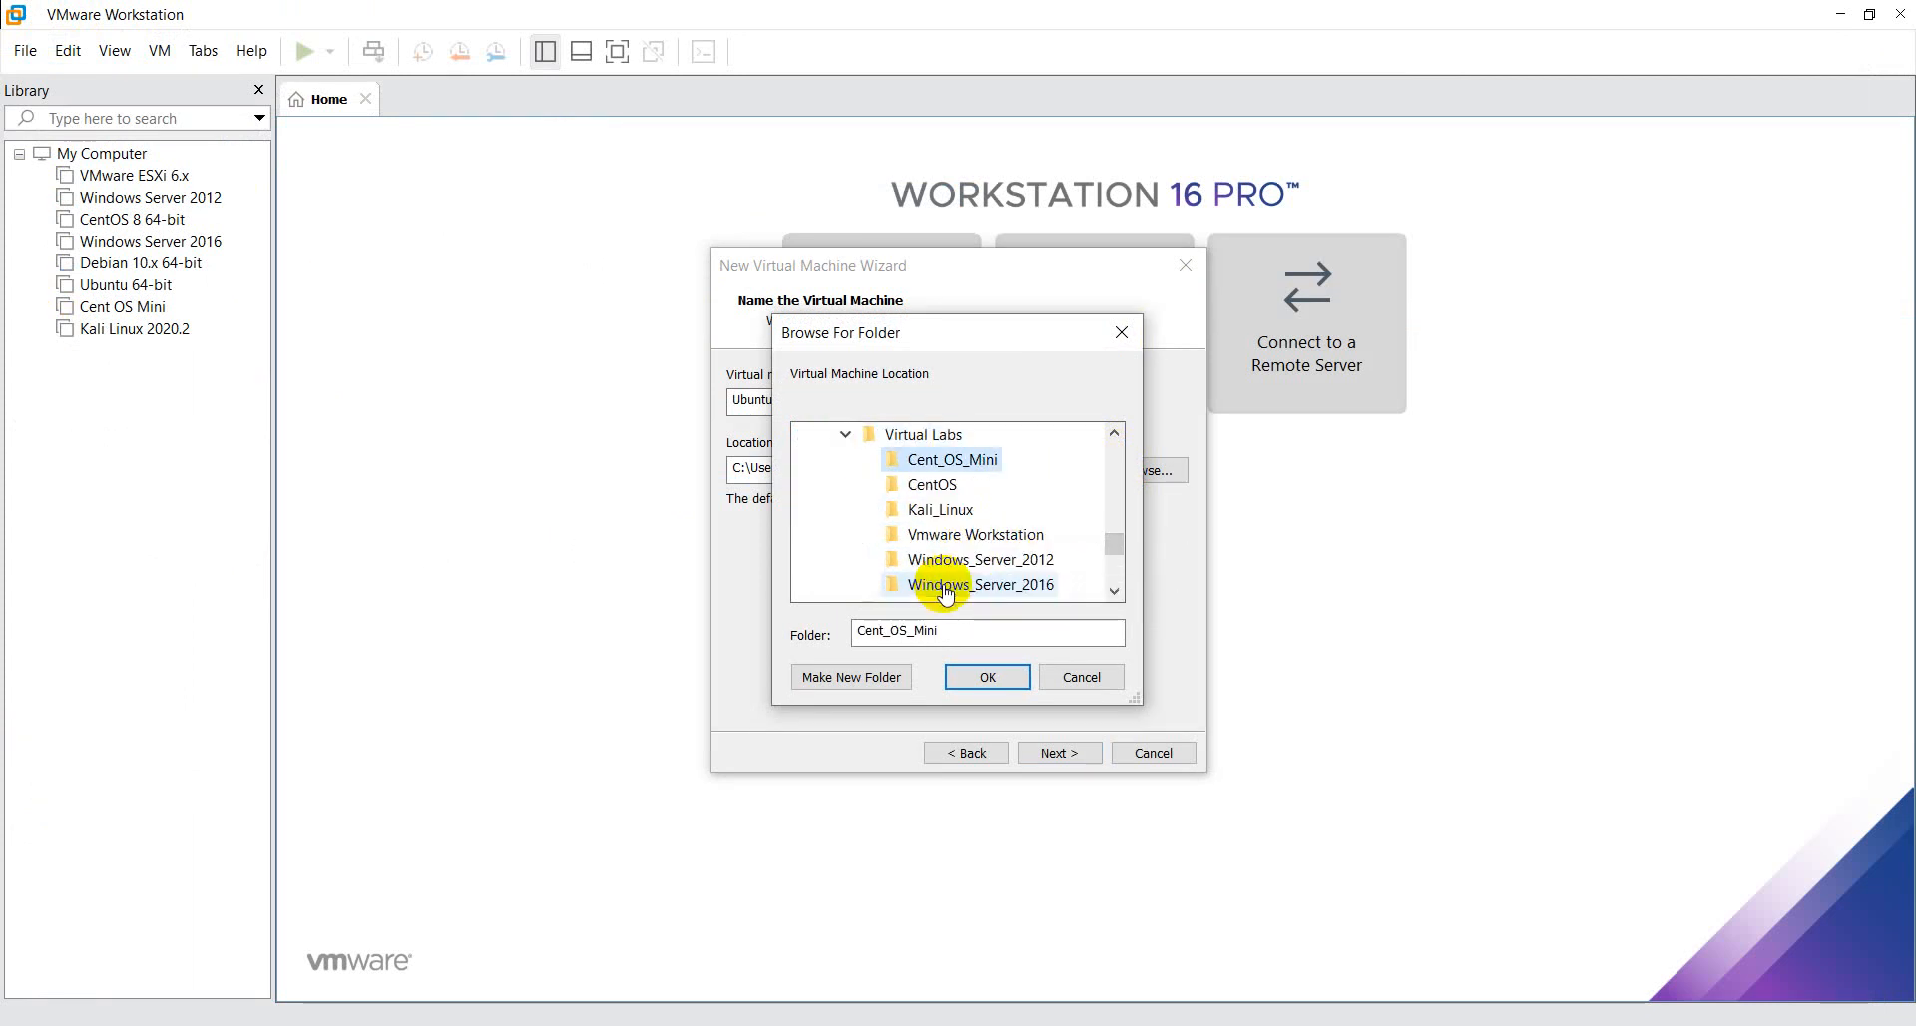
key(Down)
key(Down)
key(Down)
key(Down)
key(Down)
key(Down)
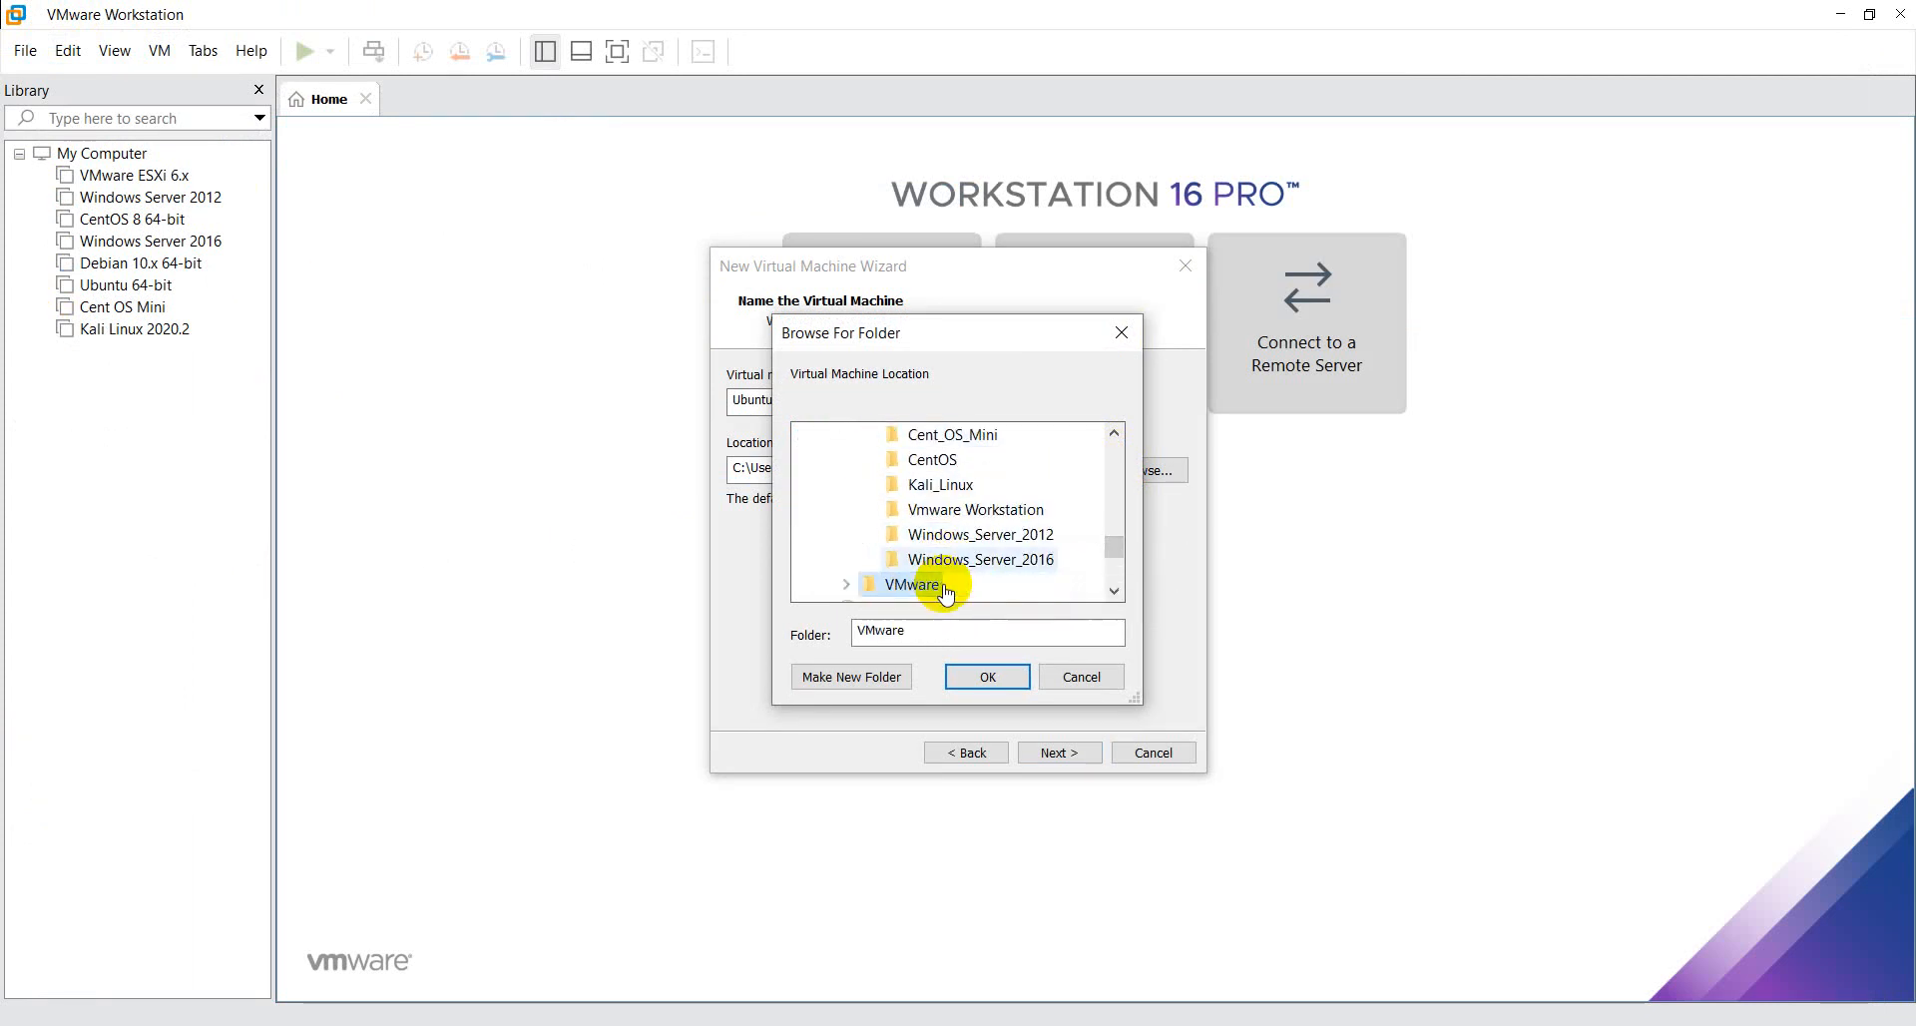
- Set the Ubuntu subfolder of VMware as the virtual machine location and proceed to the processor configuration
click(944, 586)
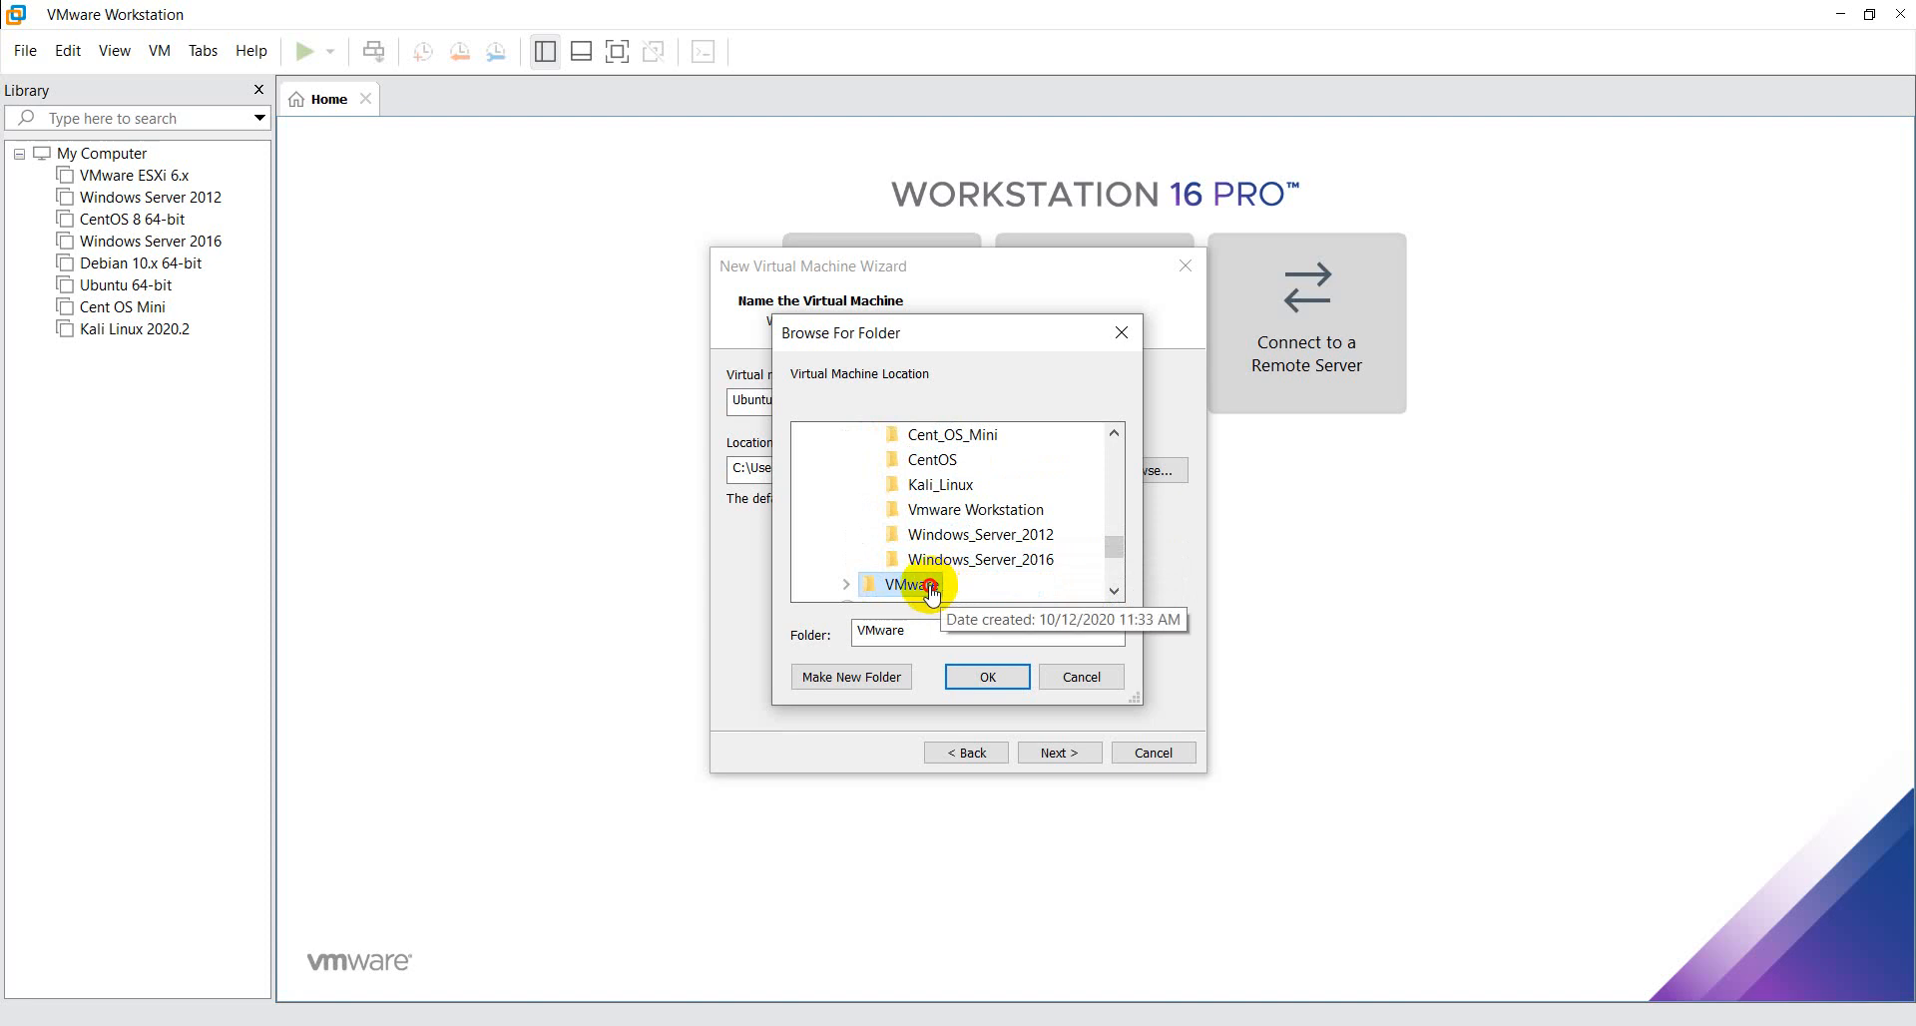
double_click(946, 588)
click(936, 594)
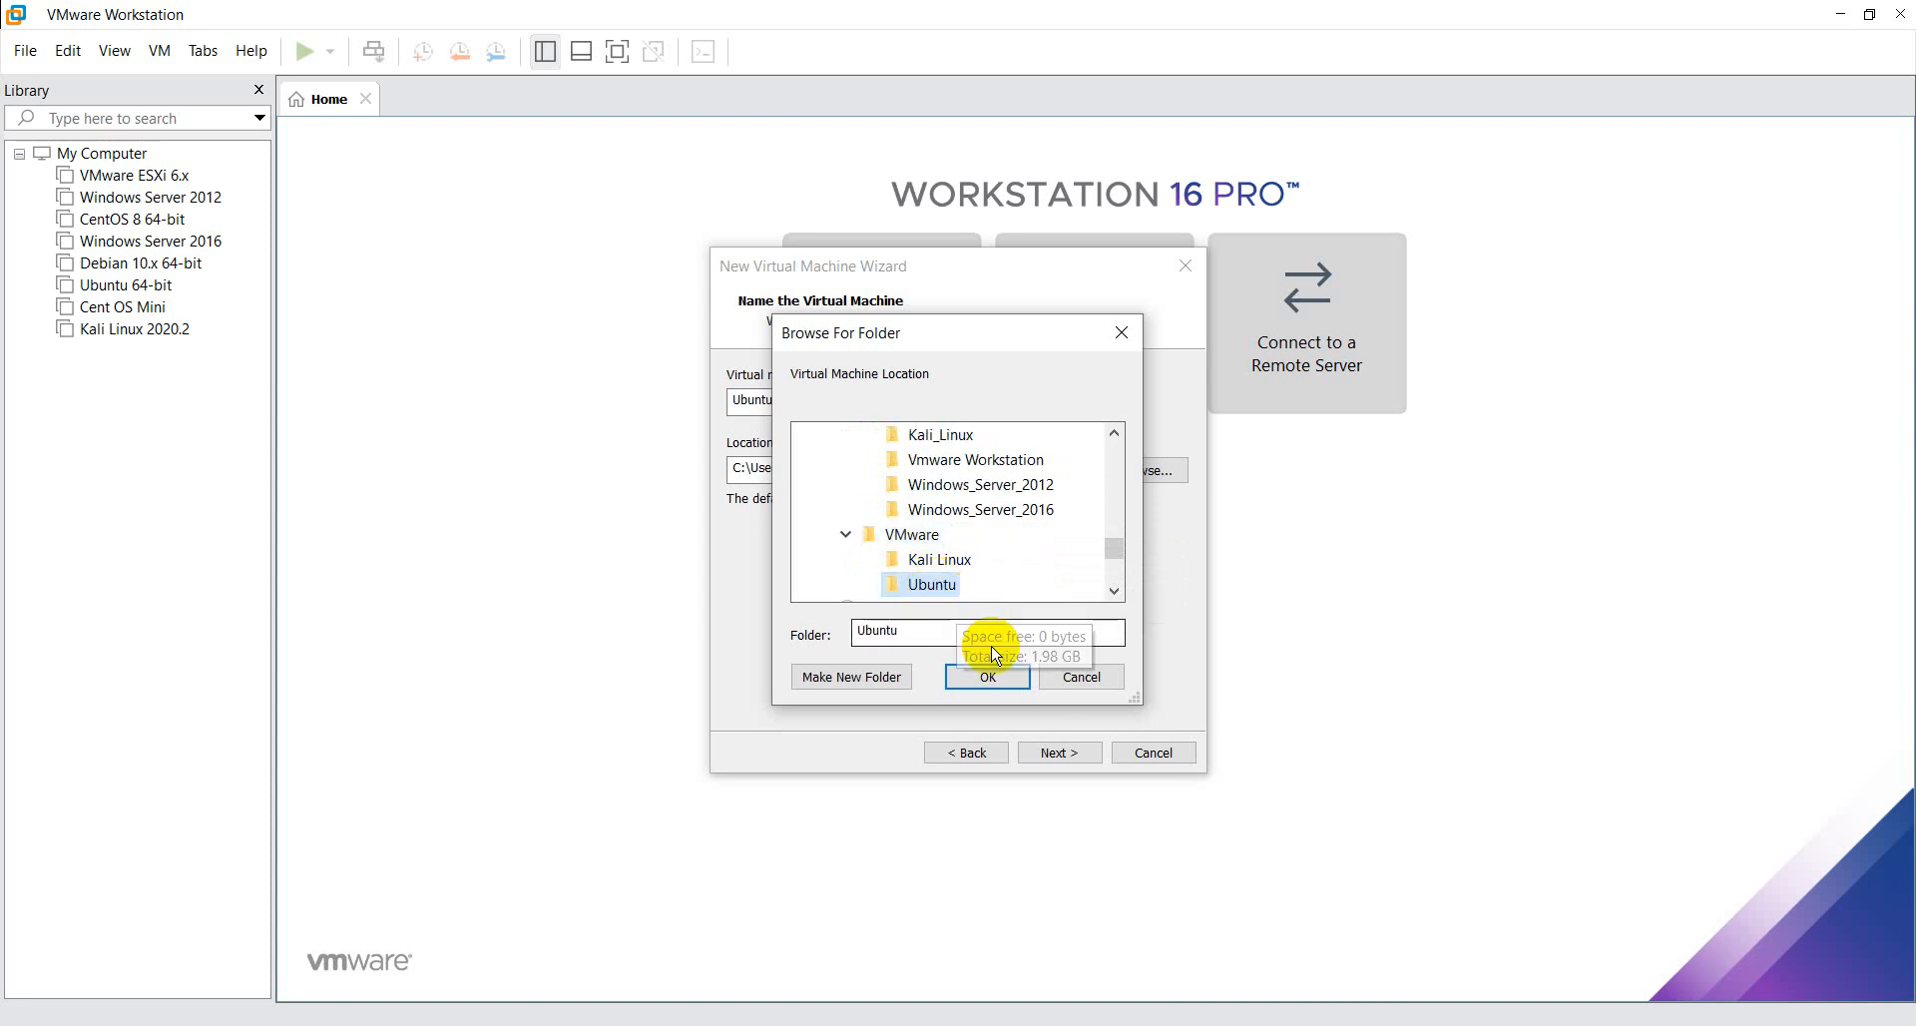
click(983, 679)
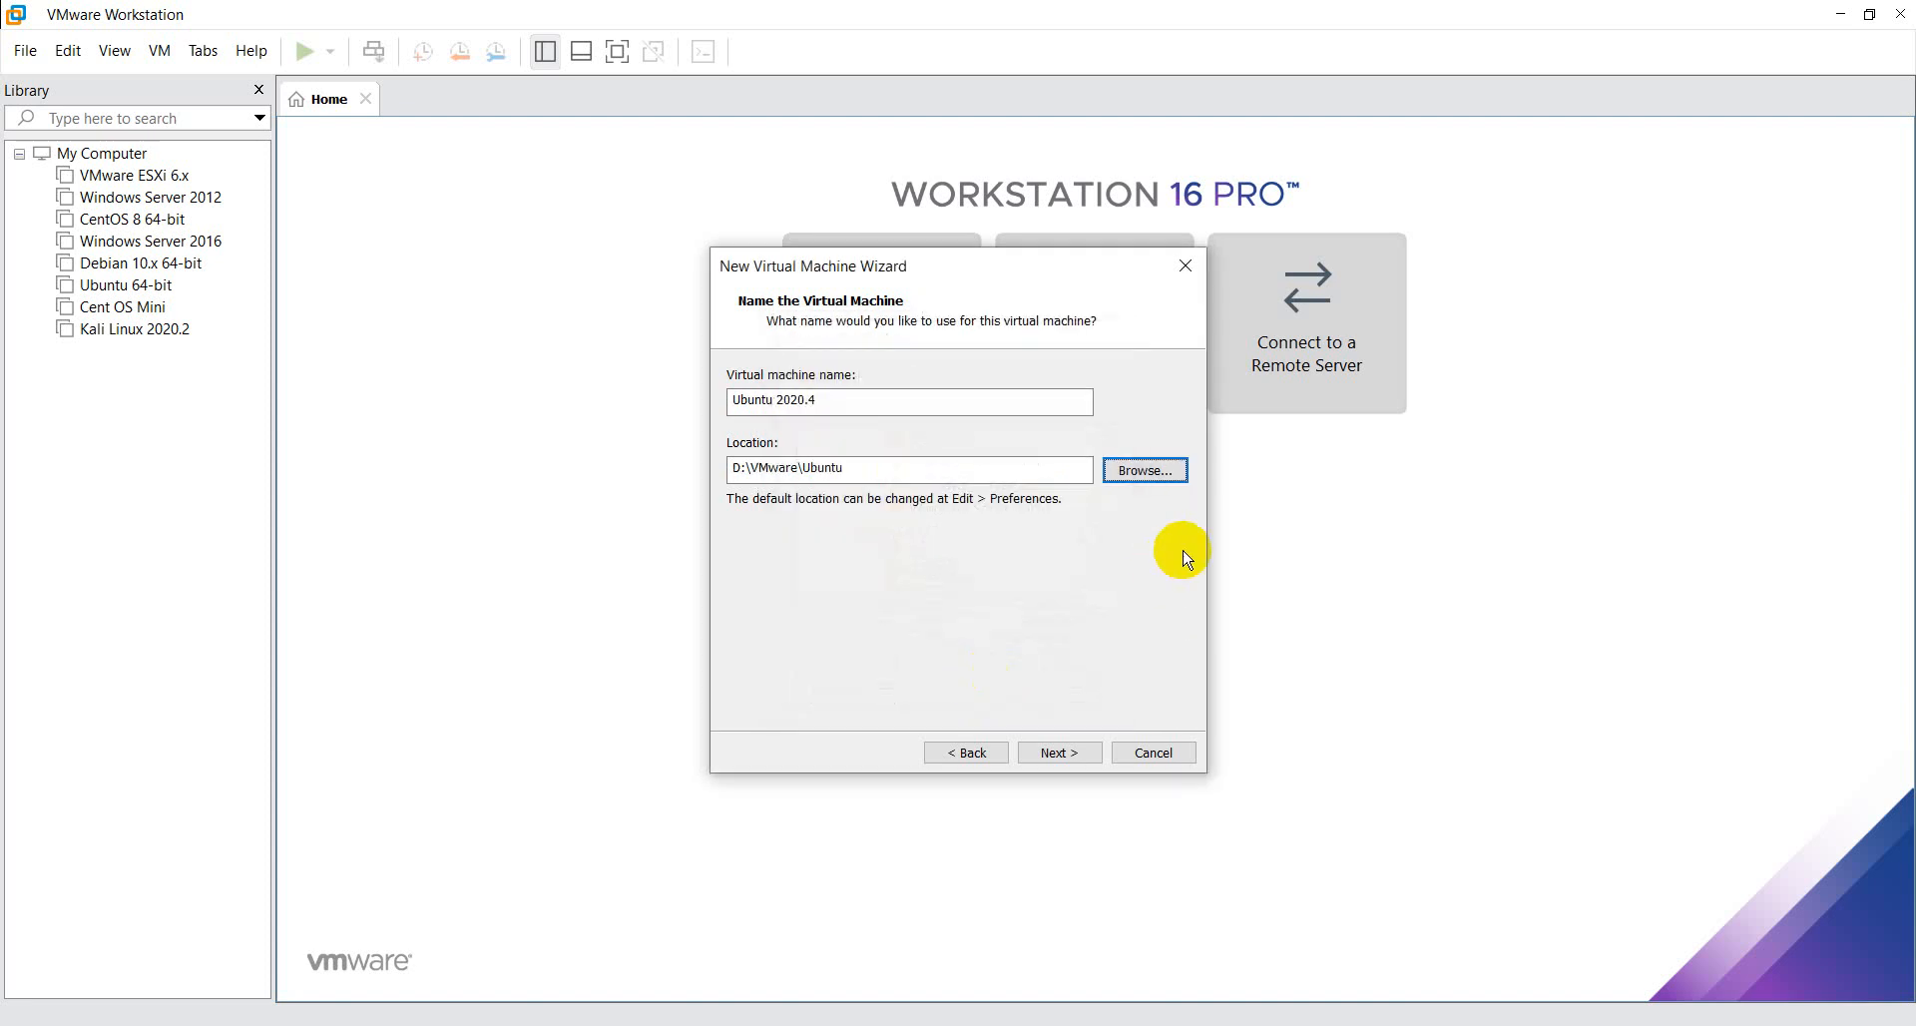
click(1078, 755)
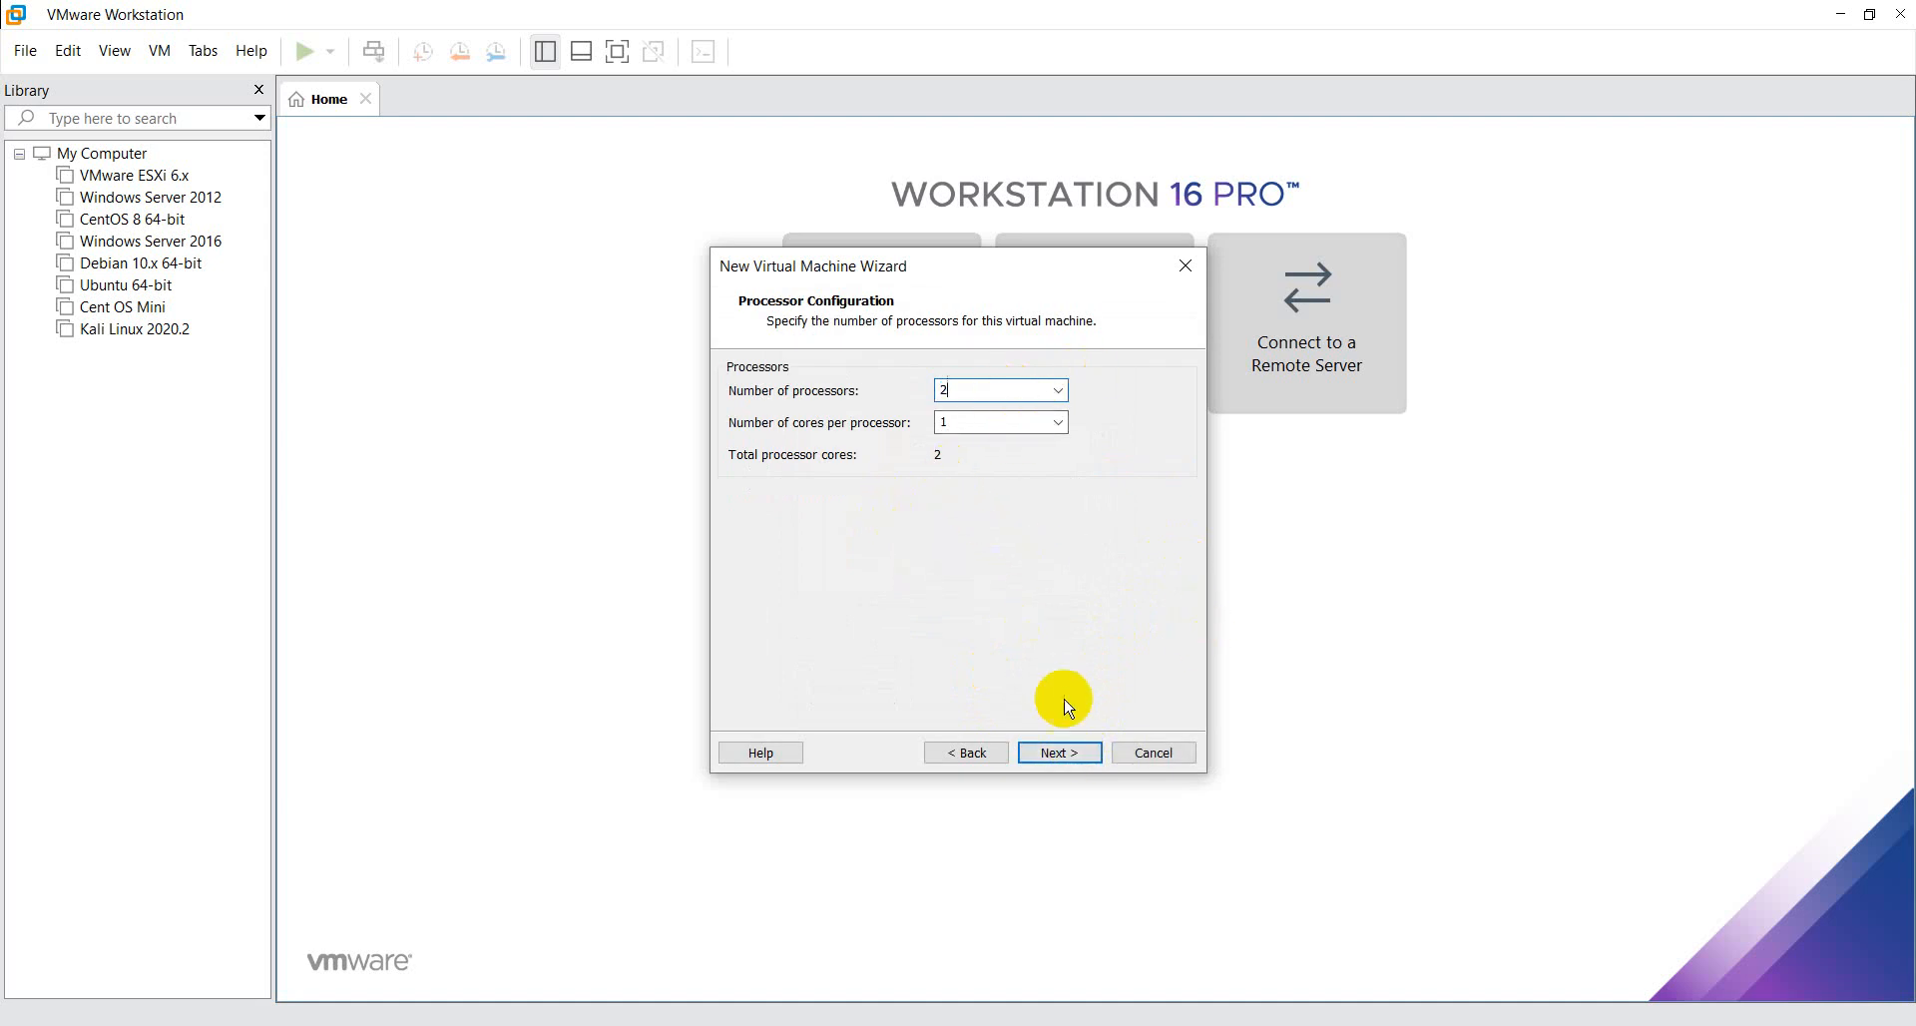
- Accept 2 processors with 1 core each, 2048 MB of memory and NAT networking for the virtual machine
click(1062, 752)
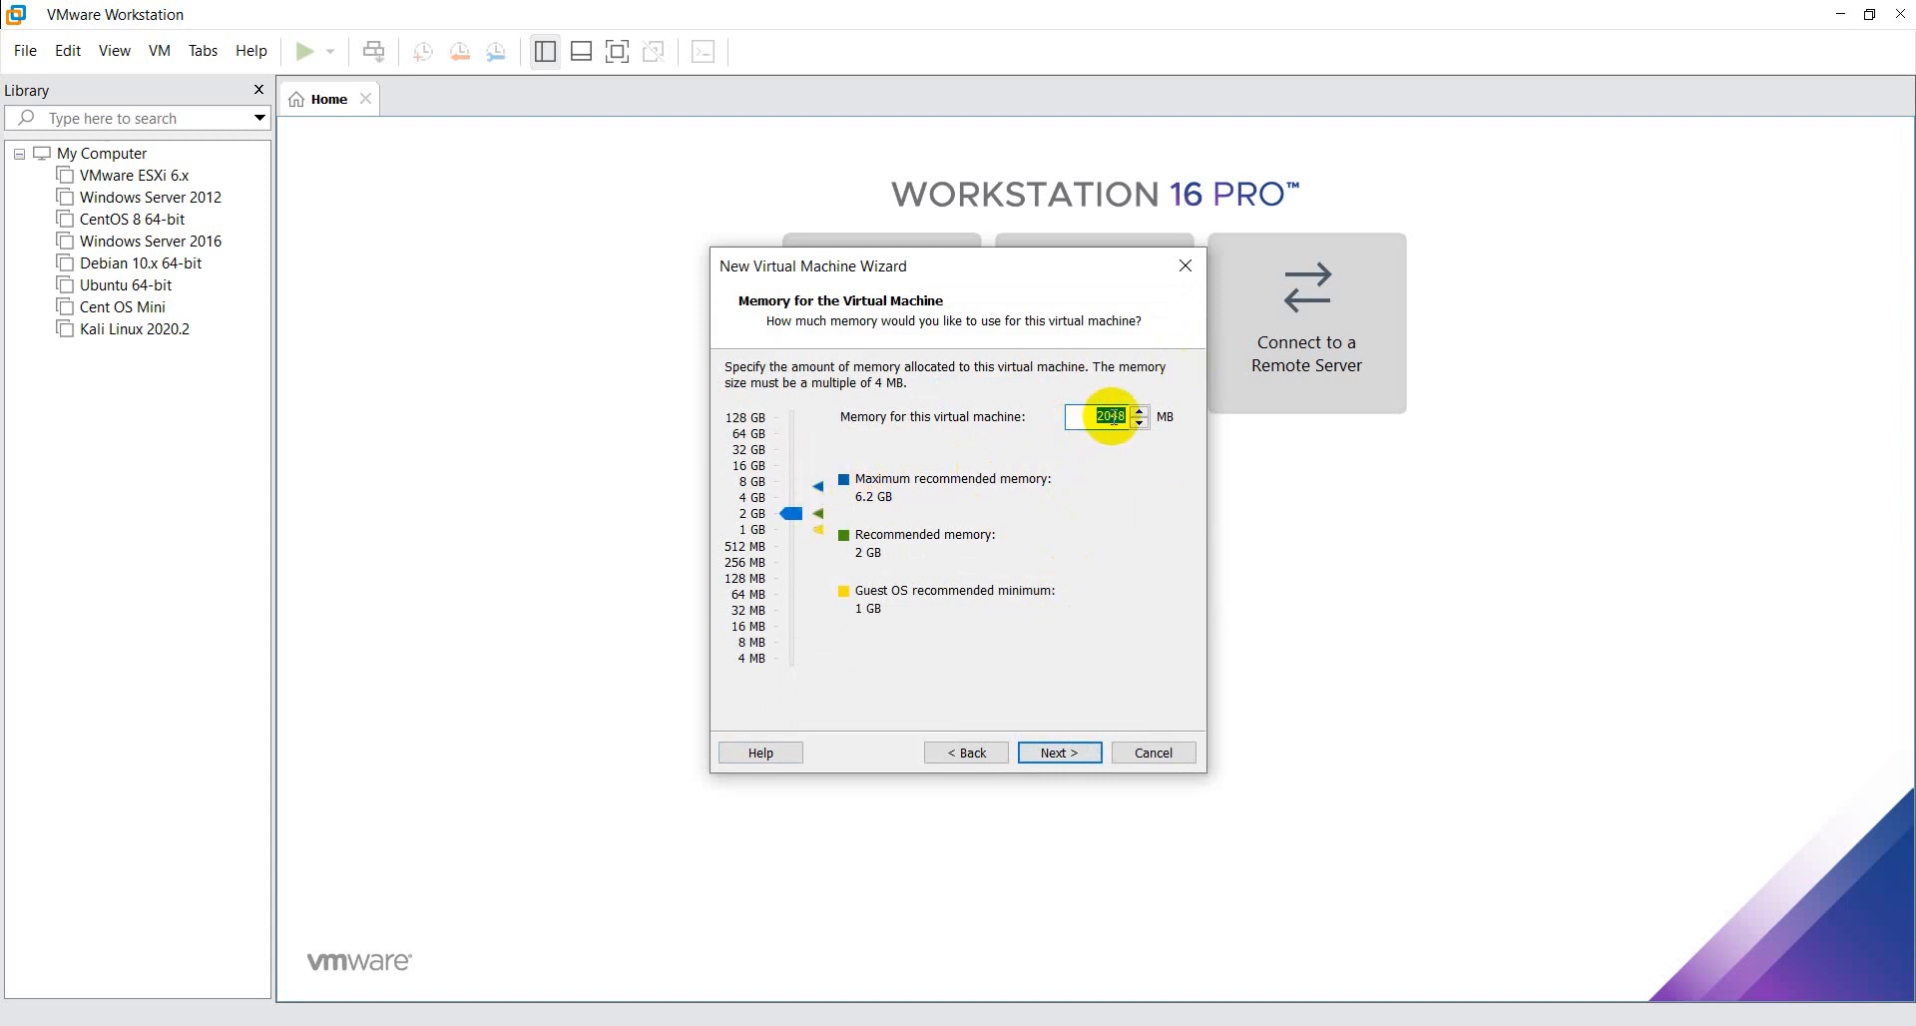
click(1083, 754)
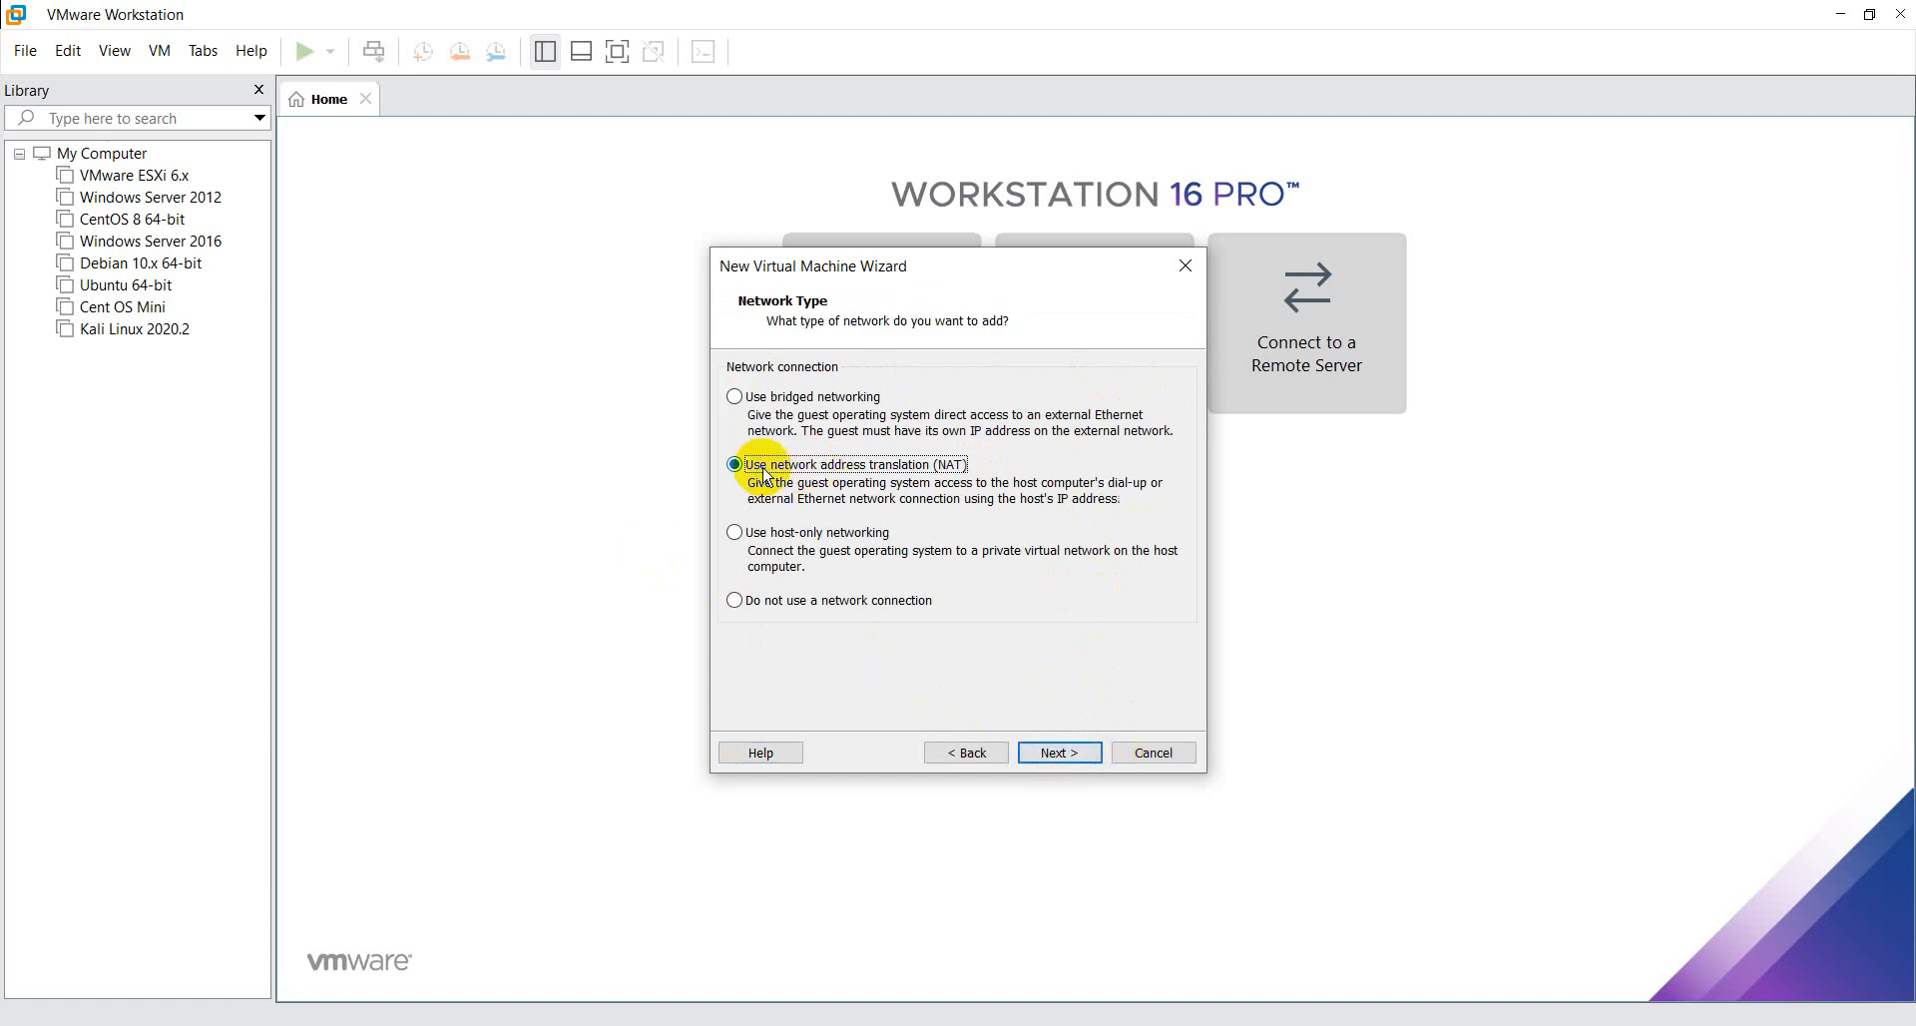
click(1062, 756)
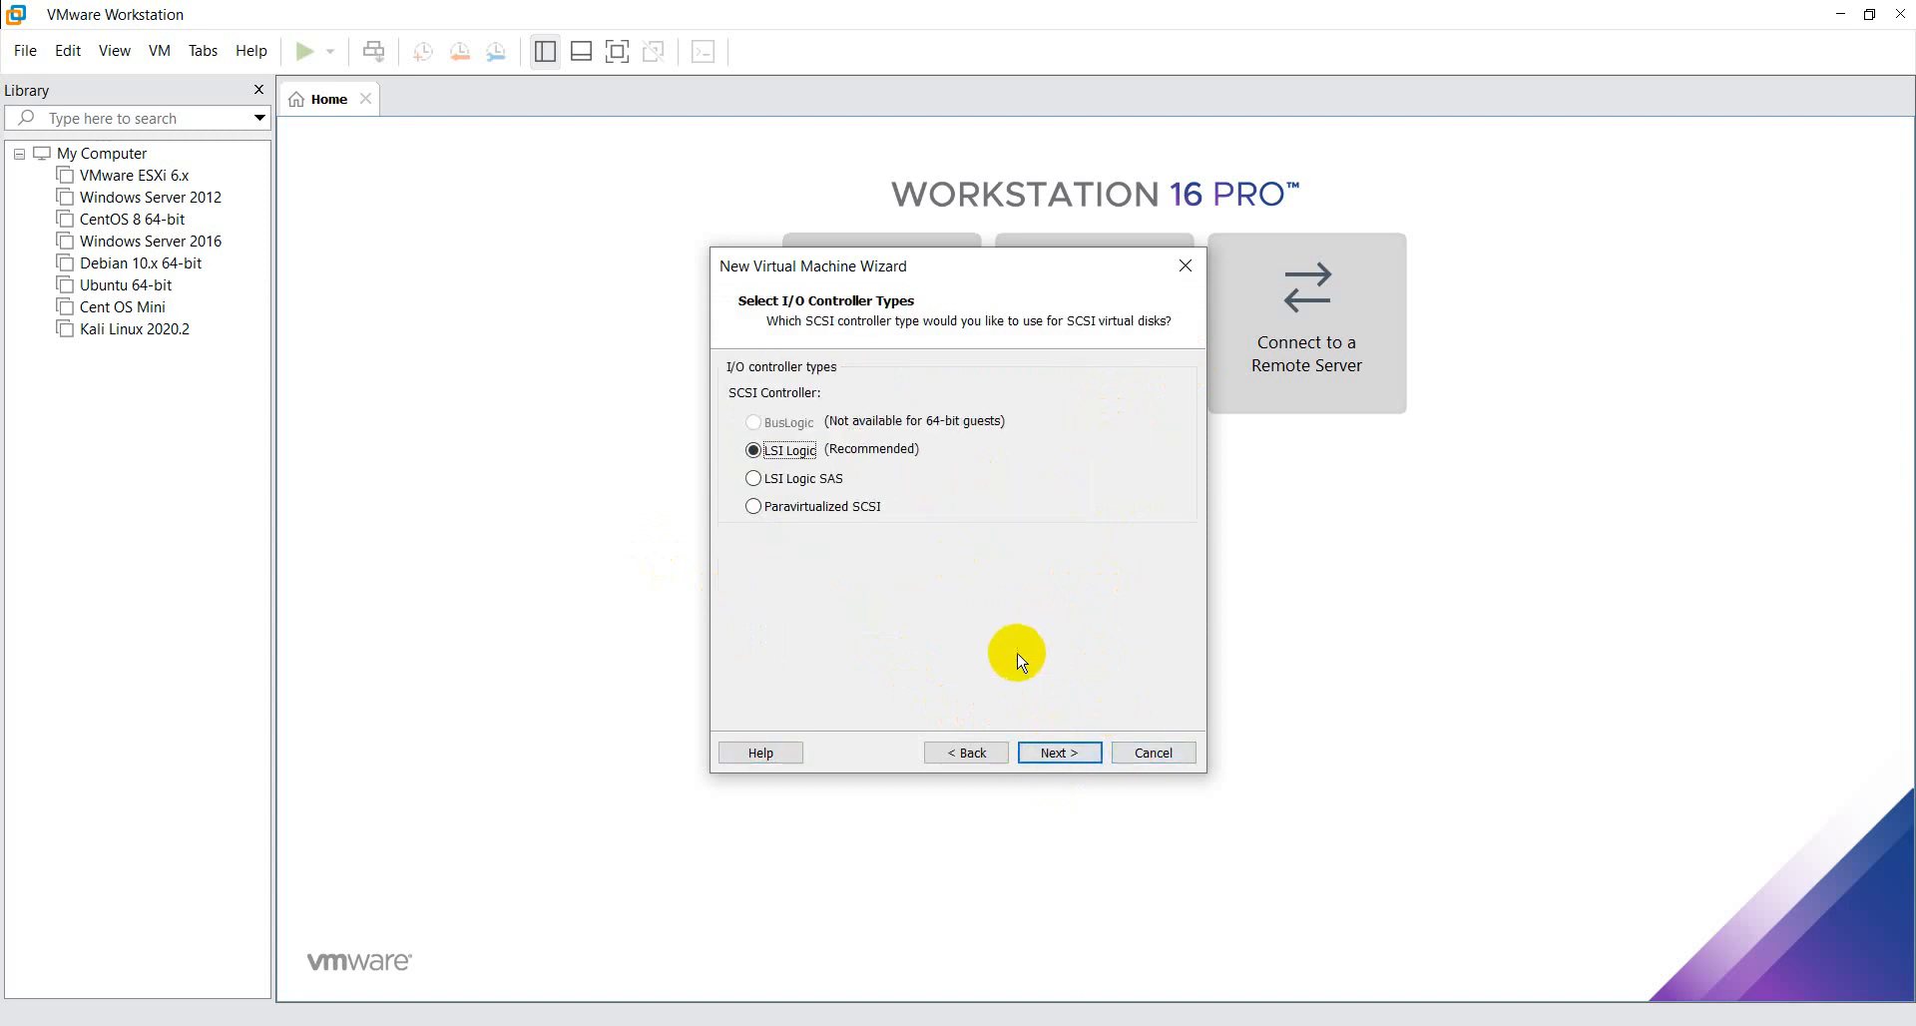
- Accept the LSI Logic controller and SCSI disk type, and choose to create a new virtual disk
click(1090, 756)
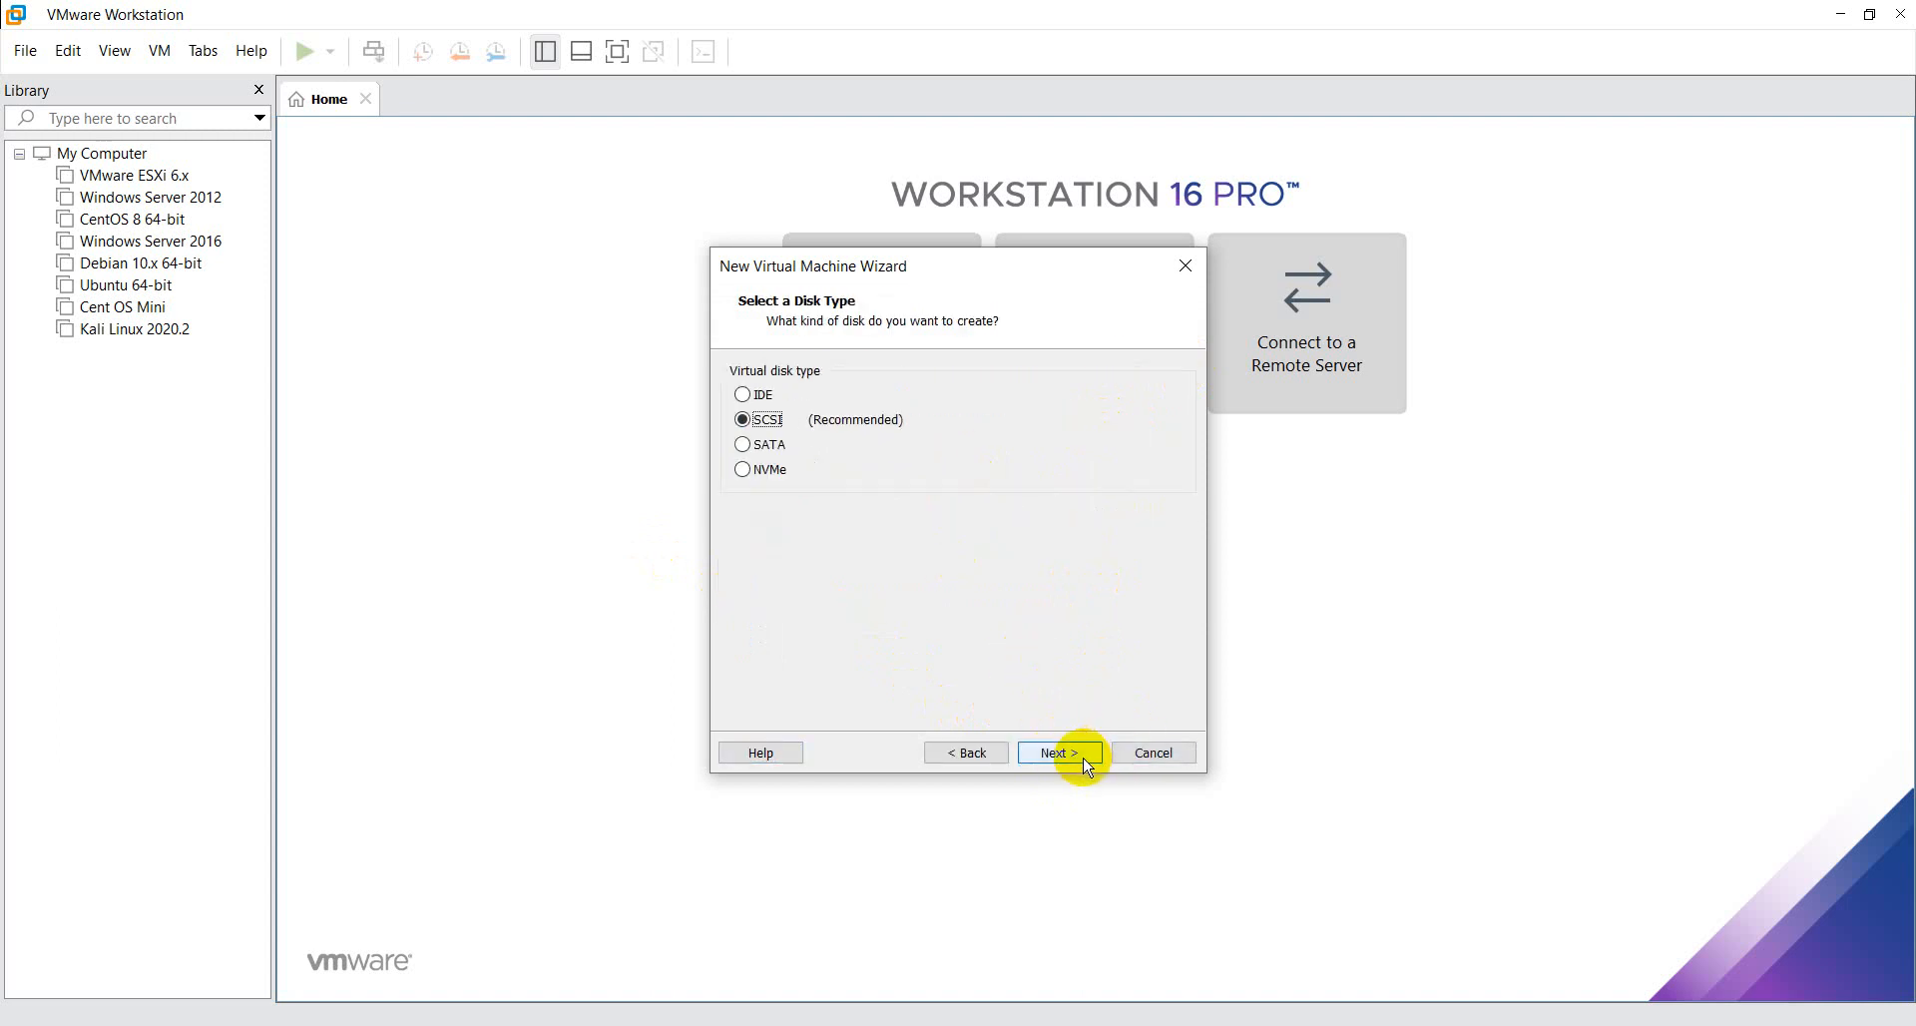
click(1086, 760)
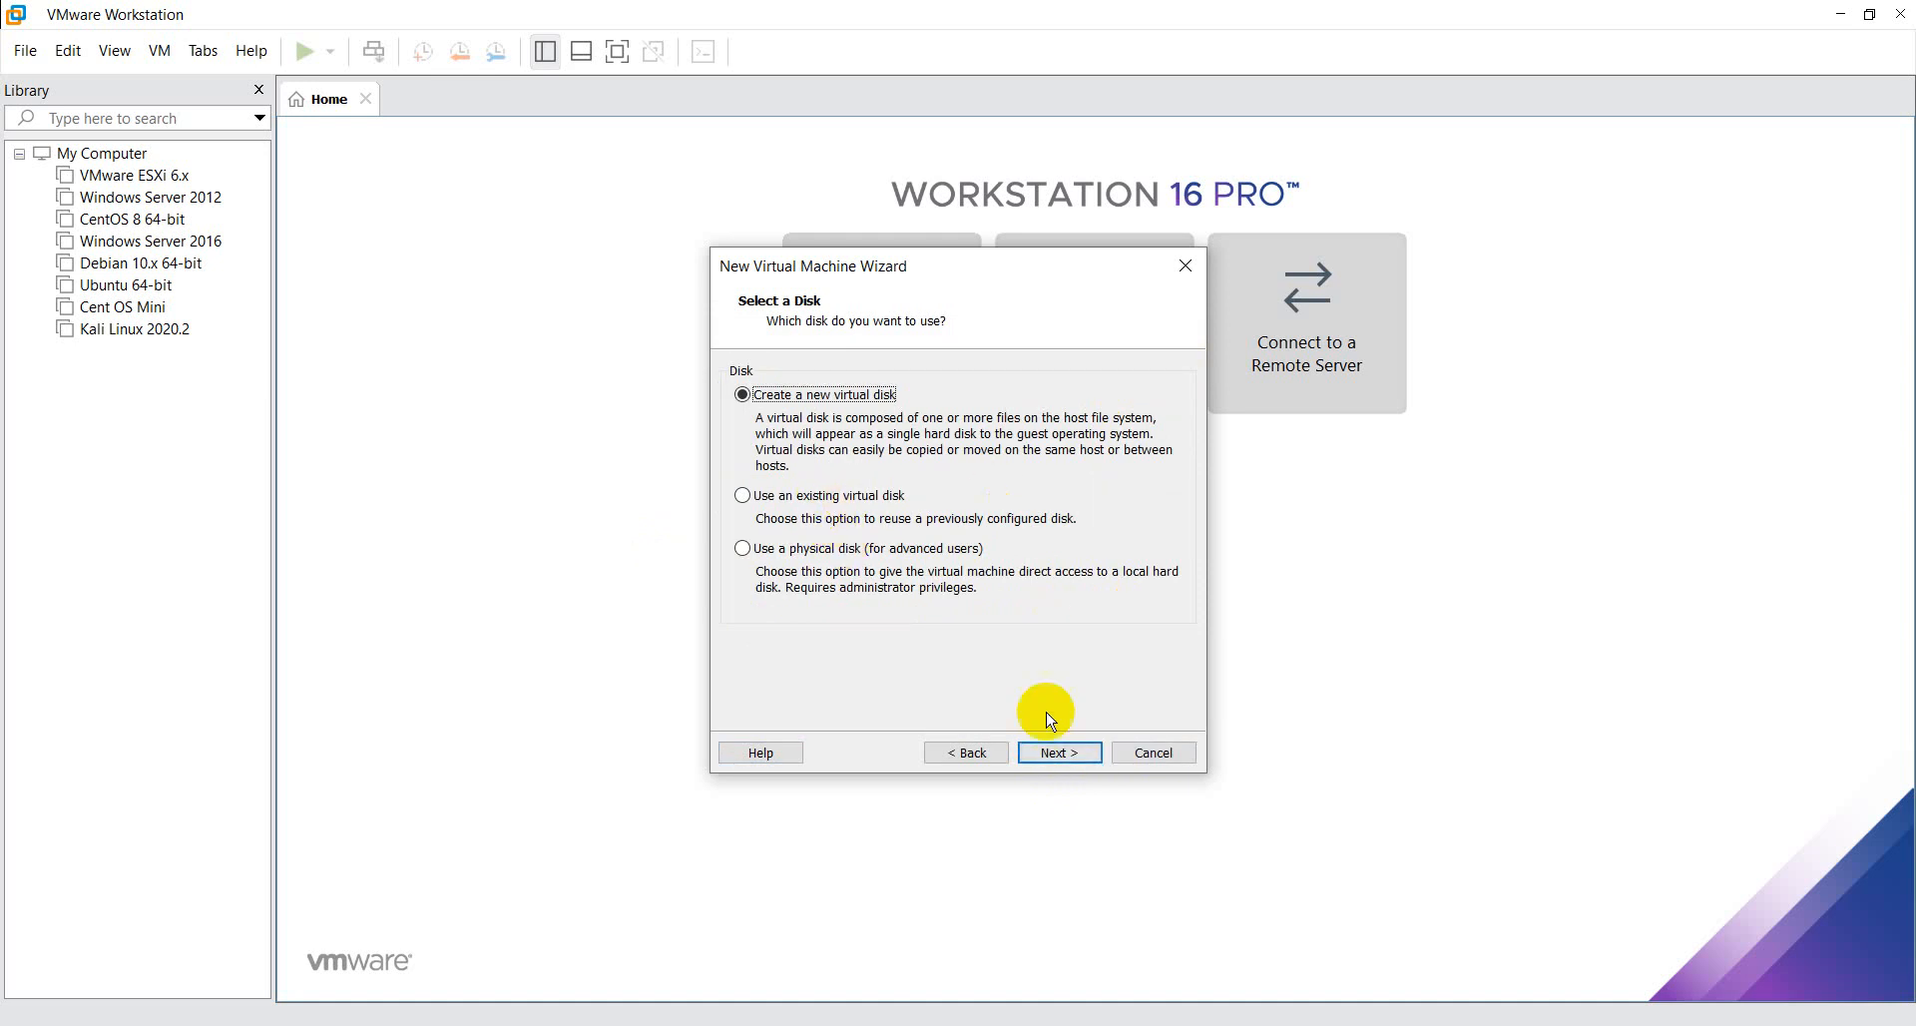
click(1063, 764)
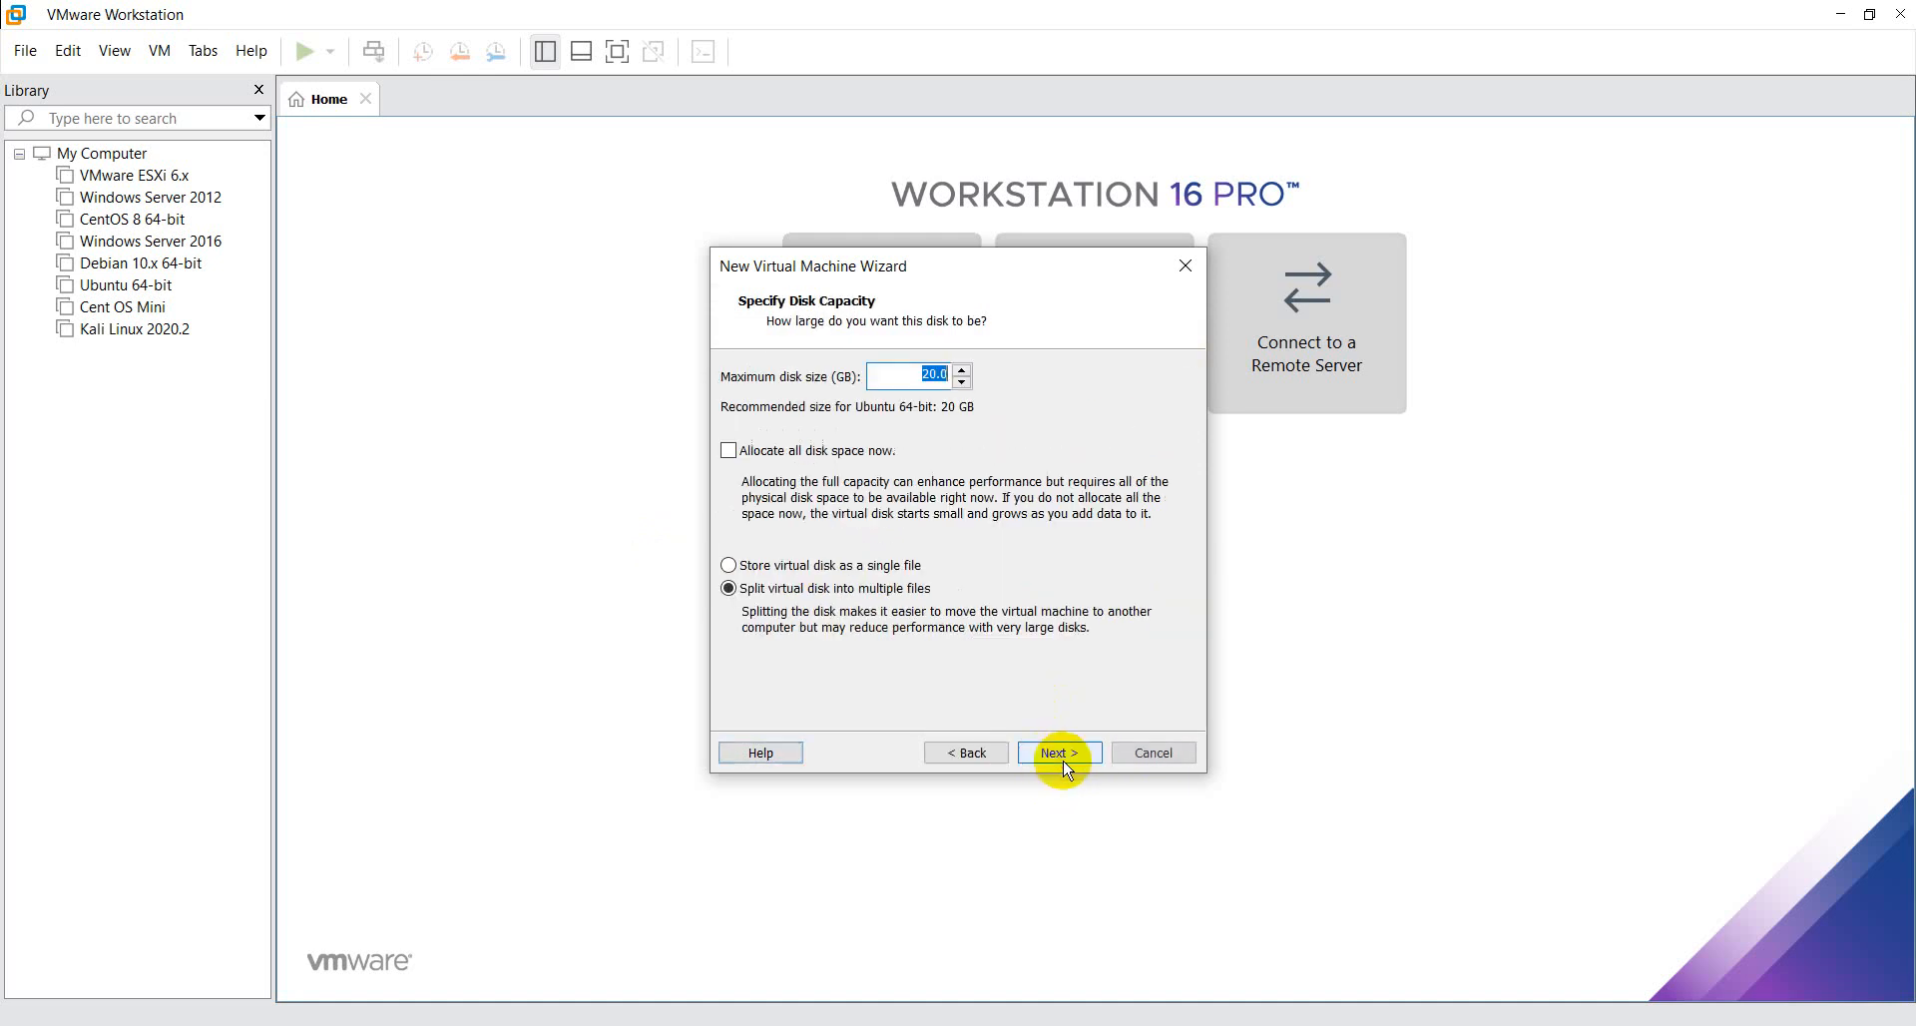
click(989, 760)
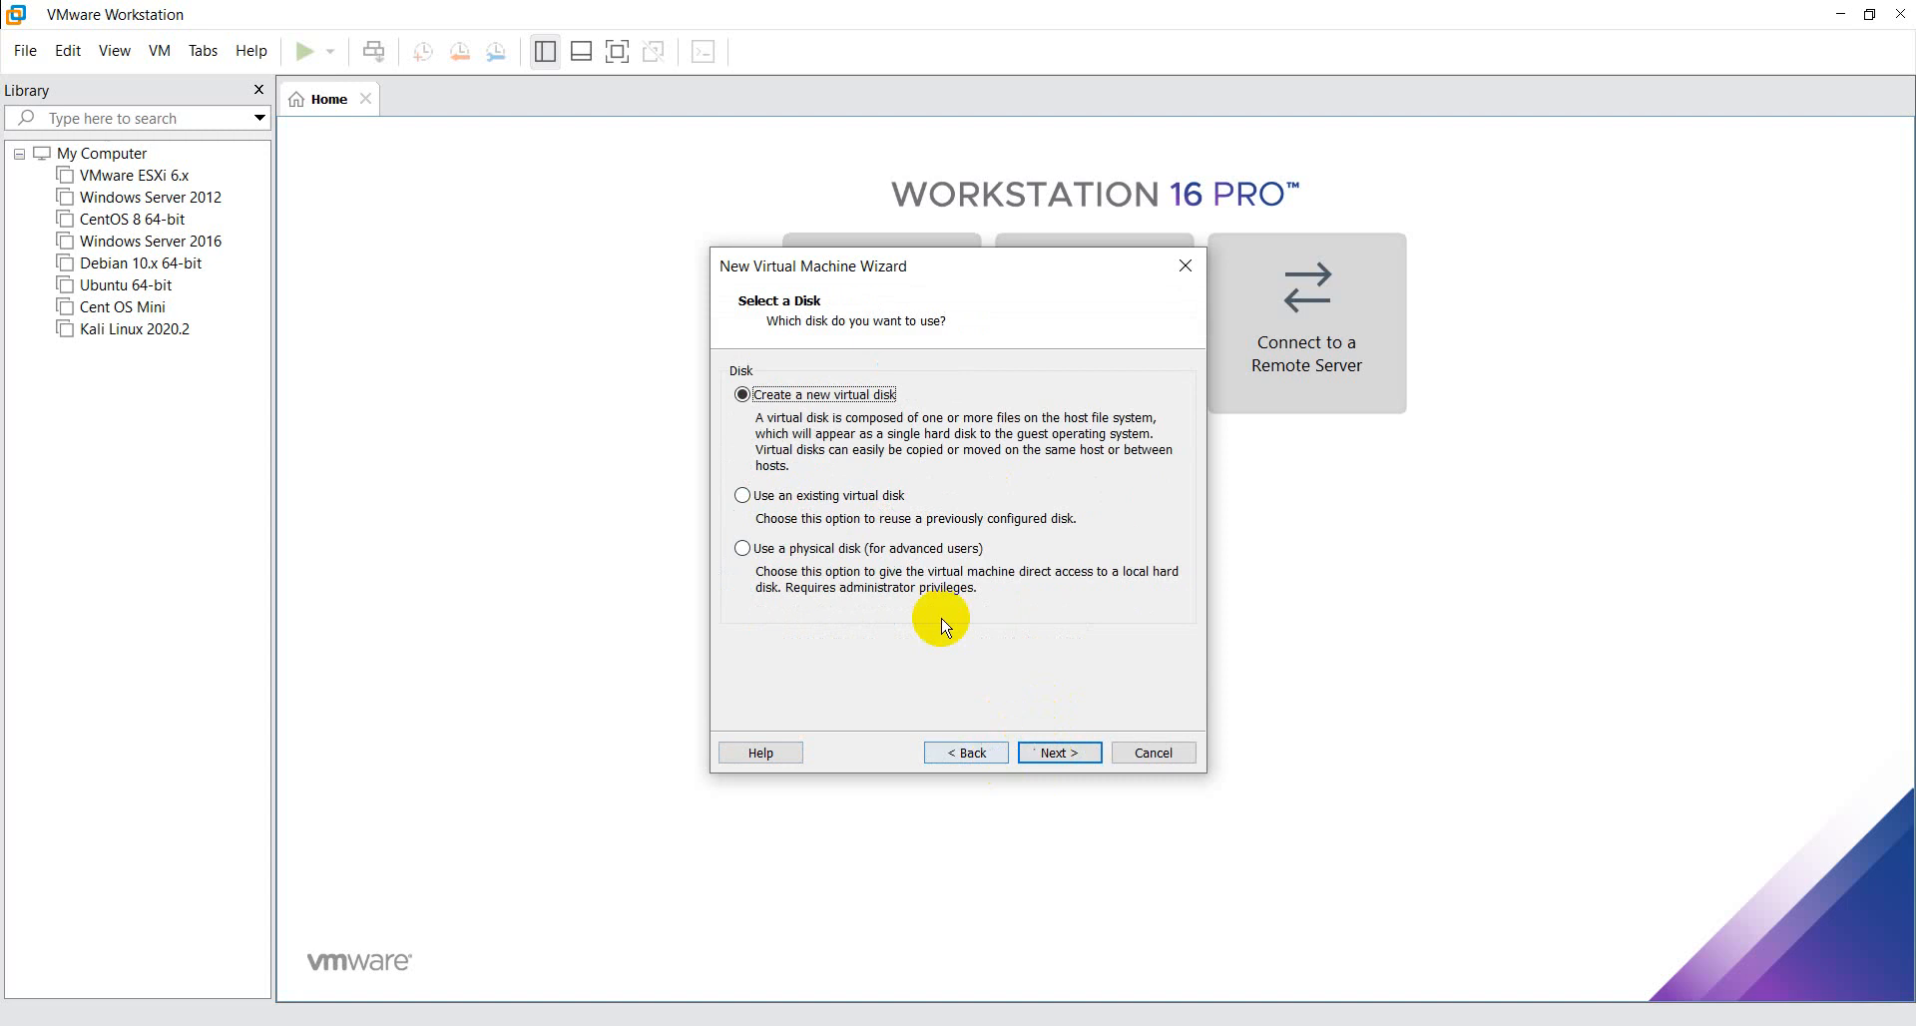
click(849, 505)
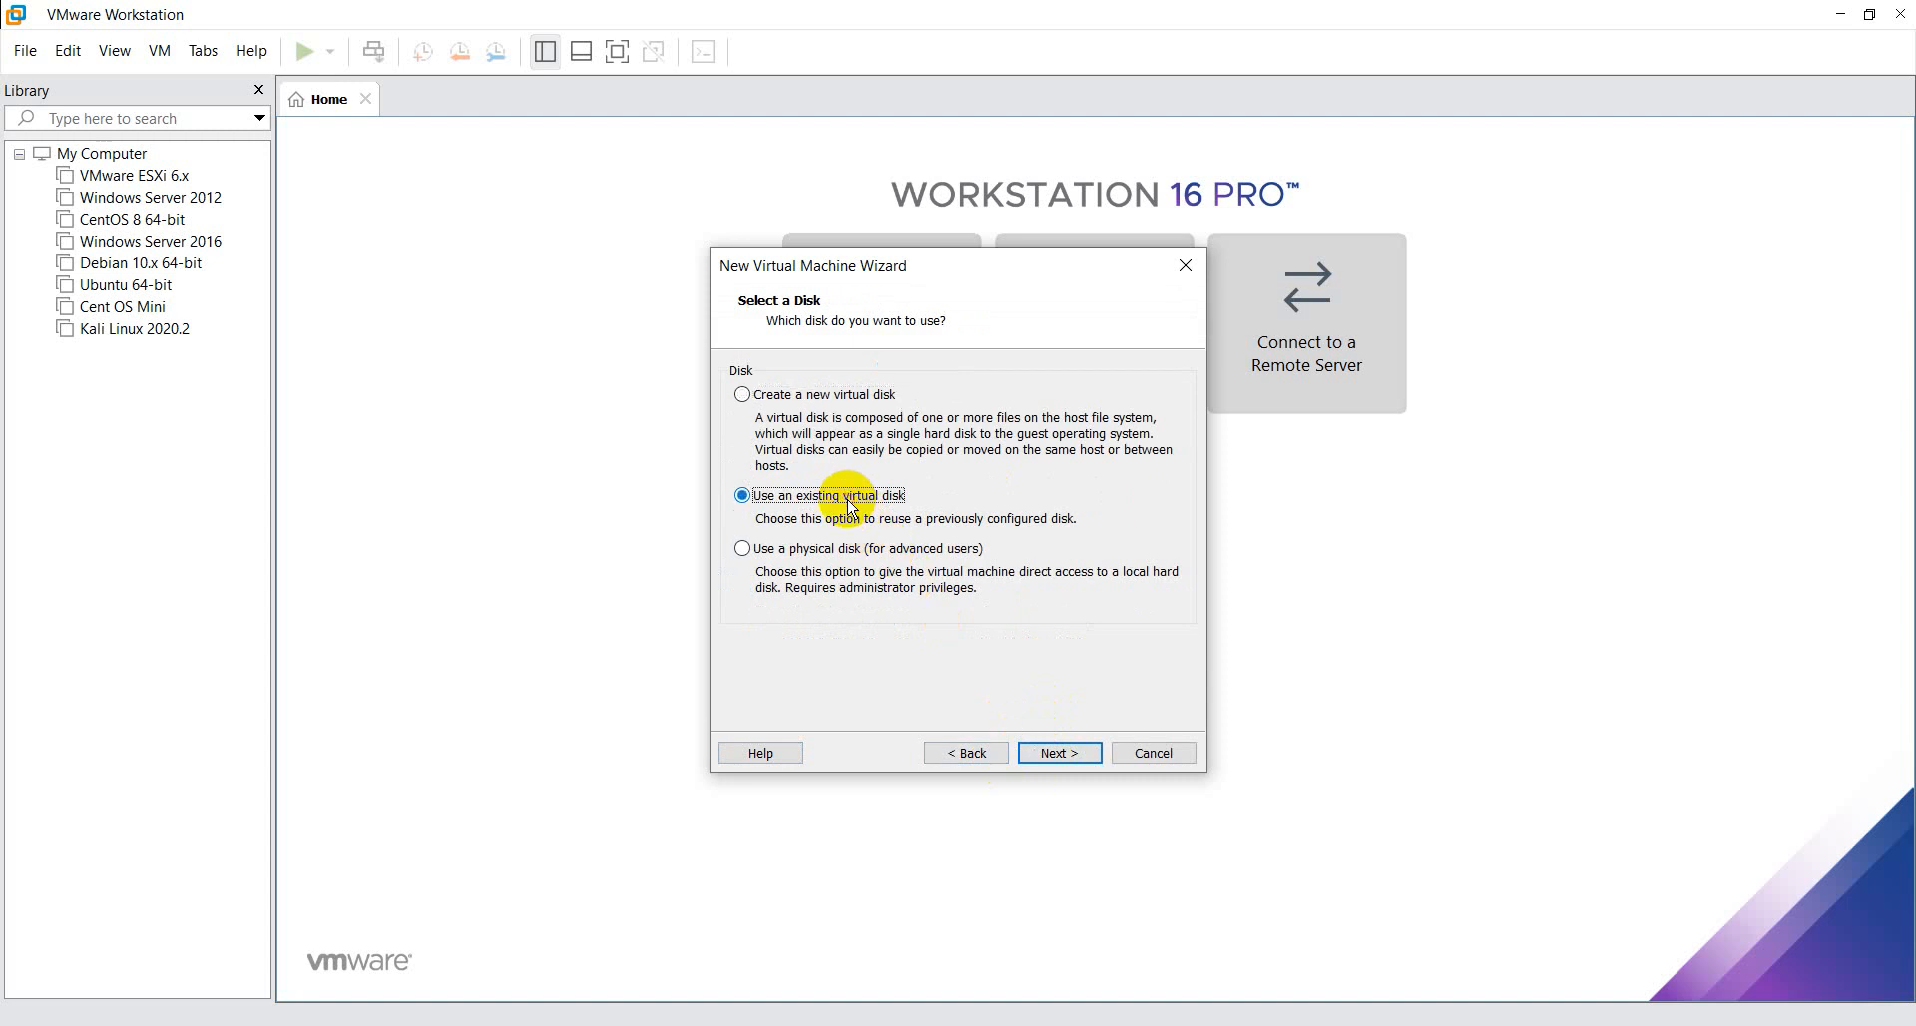
click(815, 403)
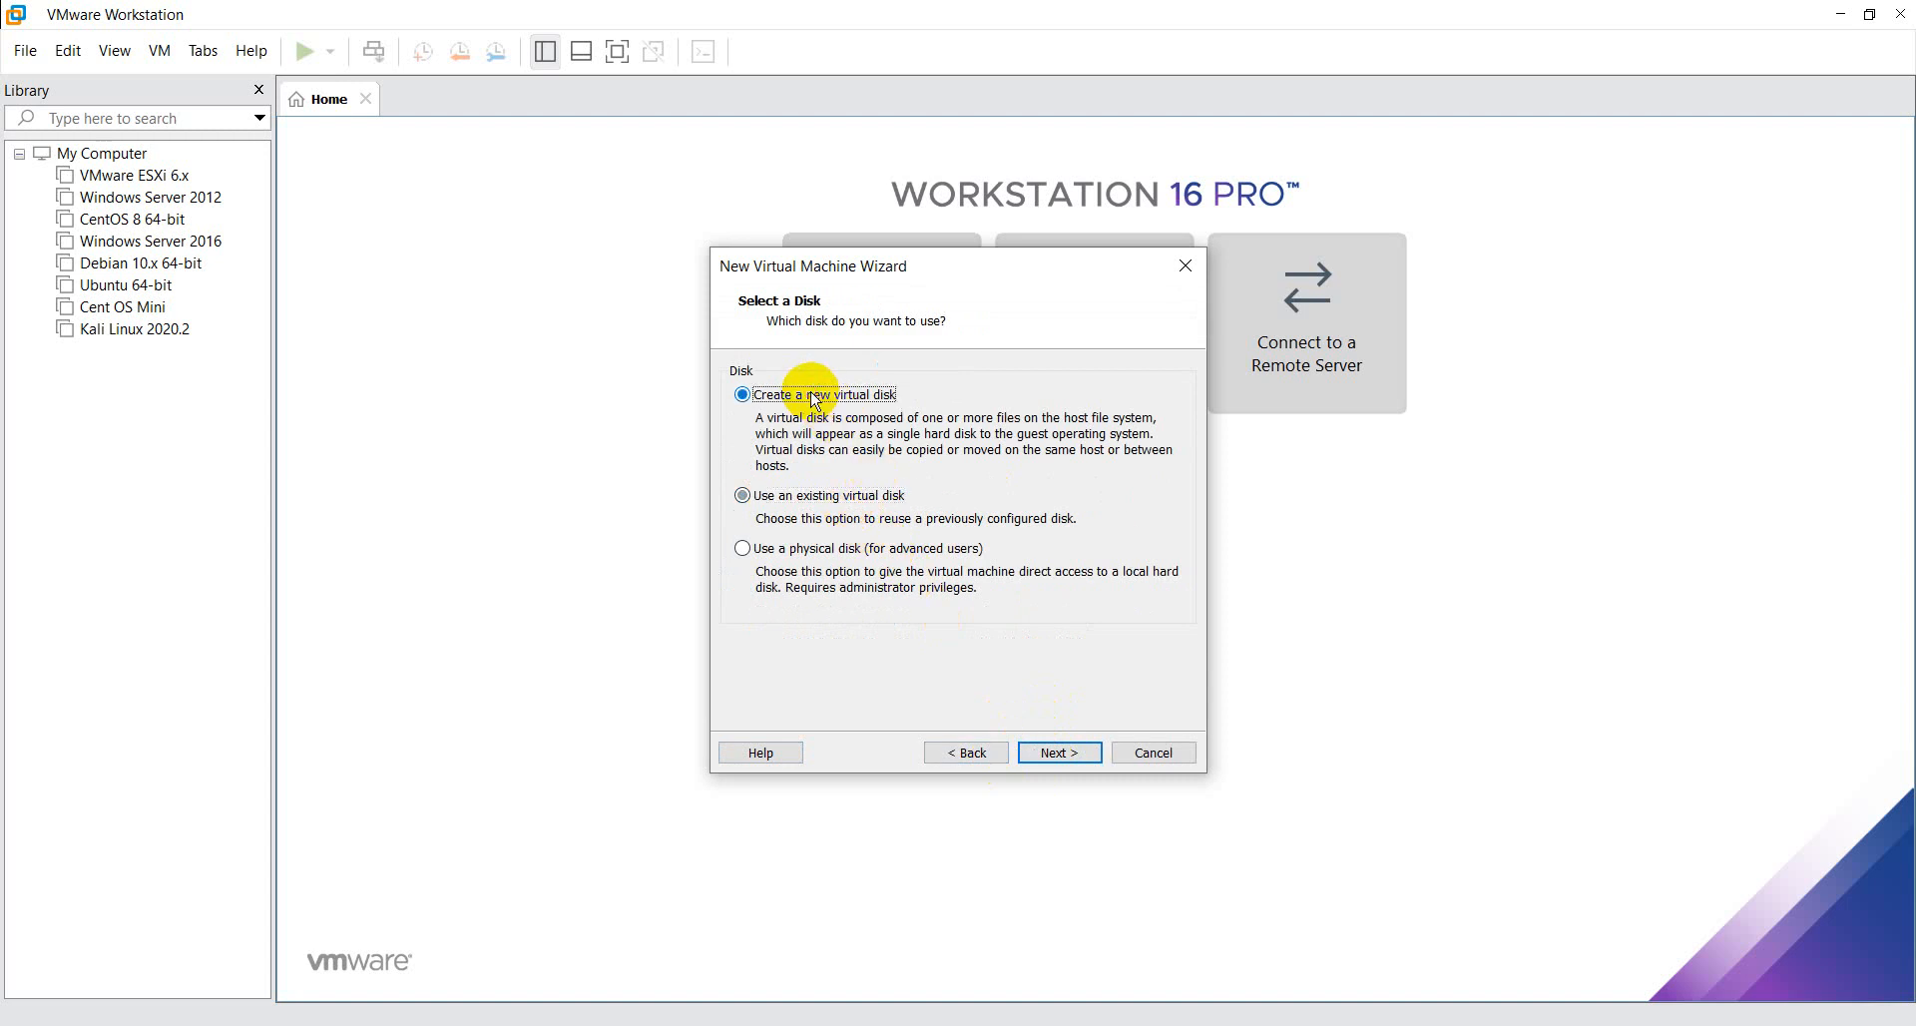
click(1057, 756)
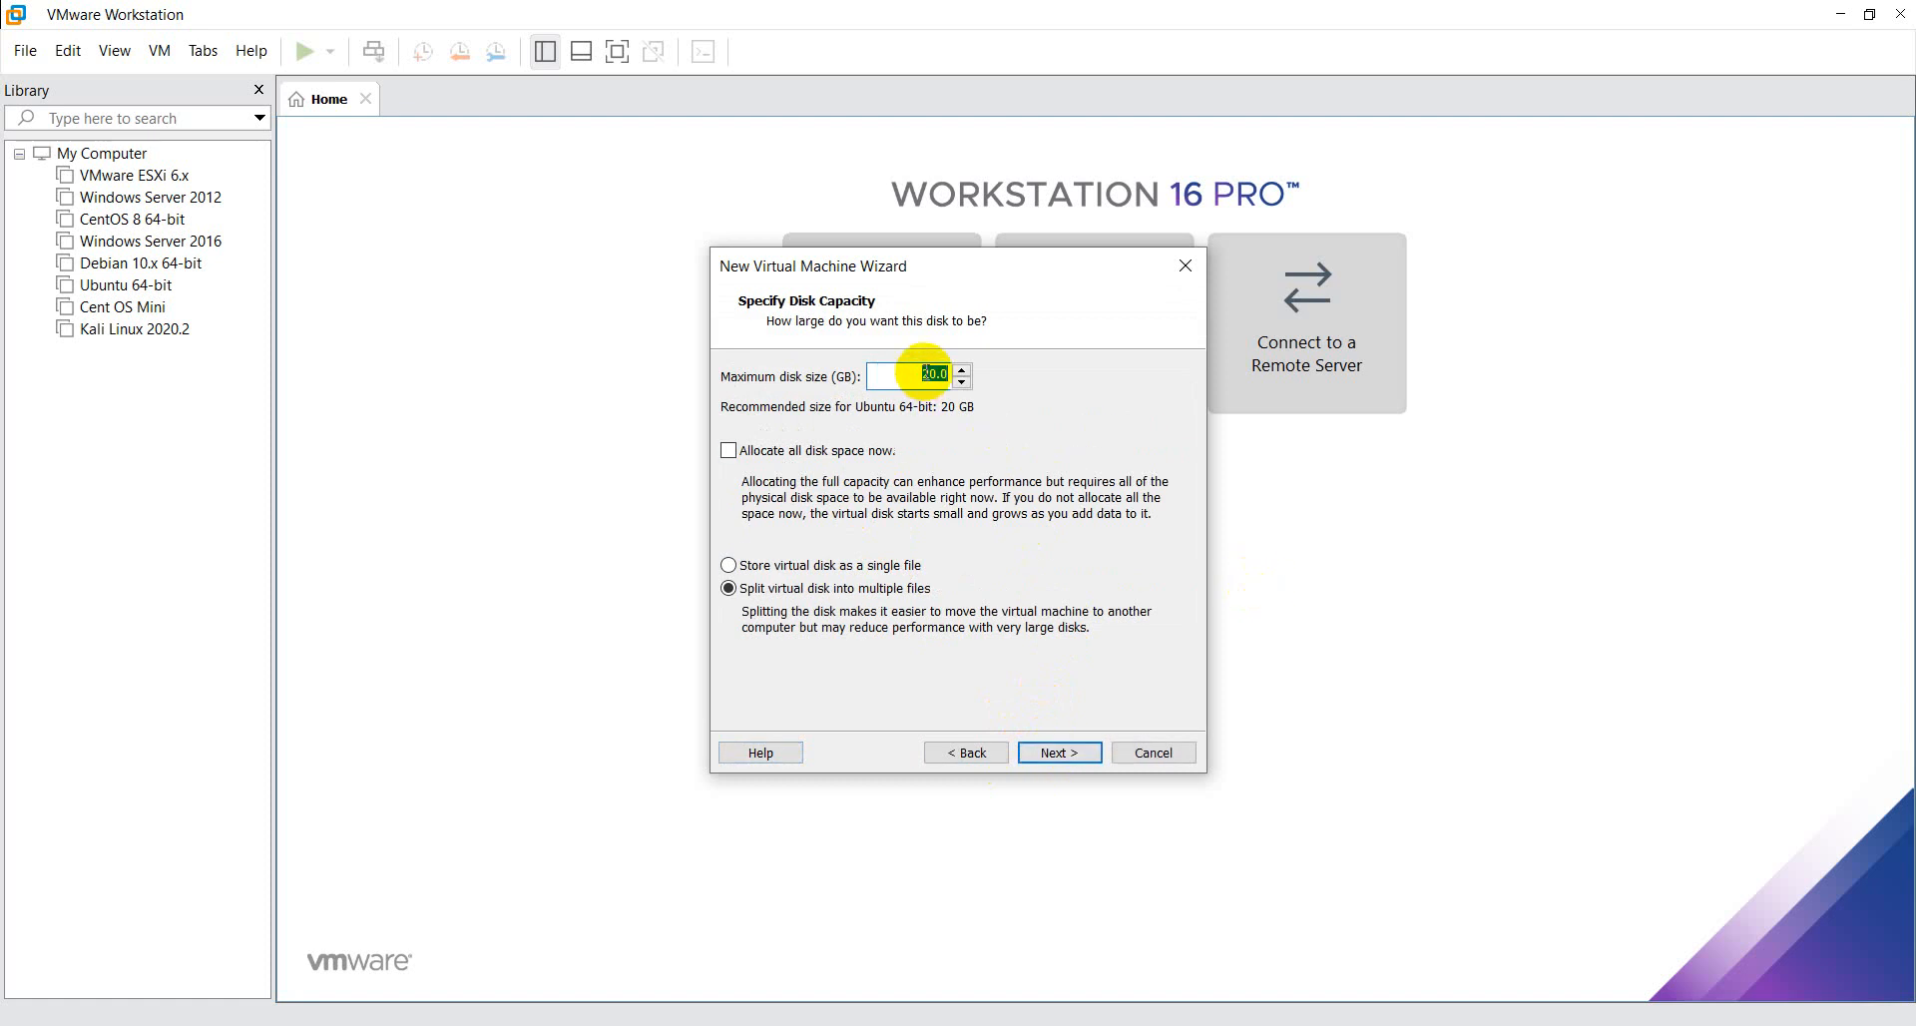
- Keep a 20 GB disk split into multiple files as Ubuntu 2020.4.vmdk, and create the virtual machine with power-on after creation
click(1073, 762)
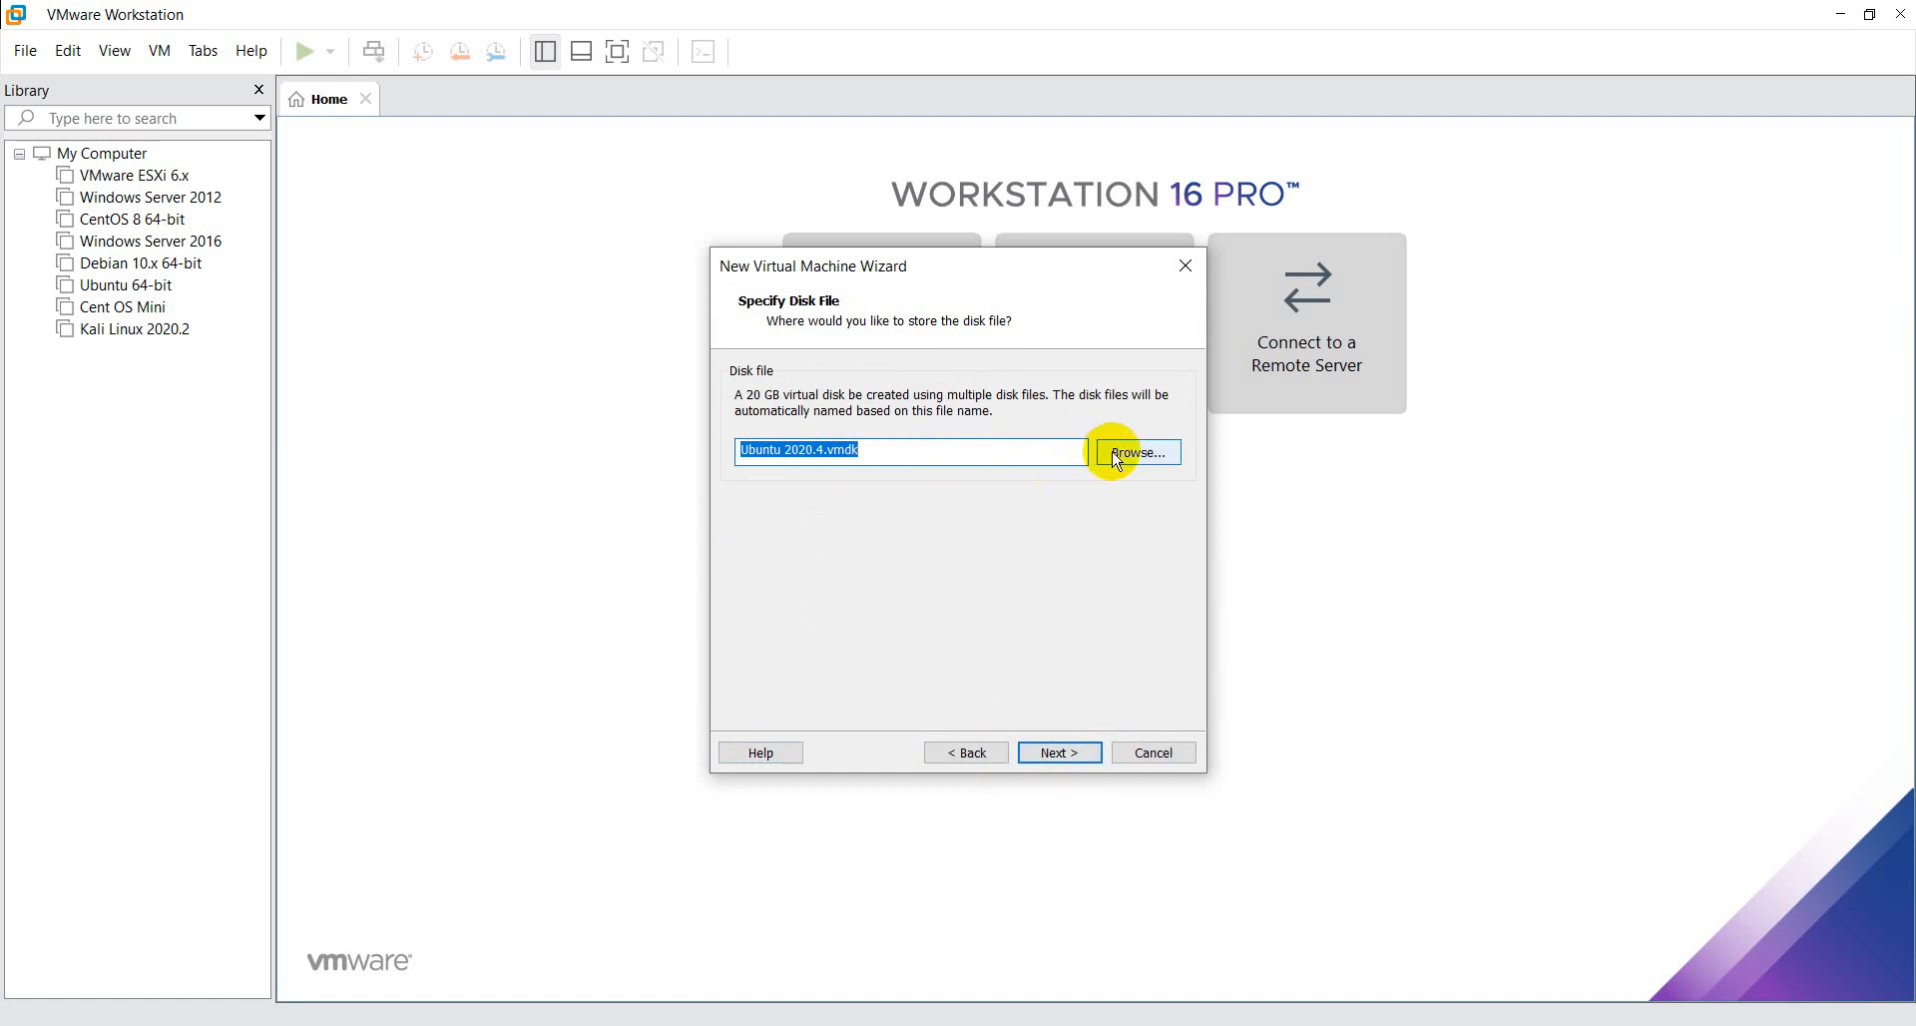
click(1060, 752)
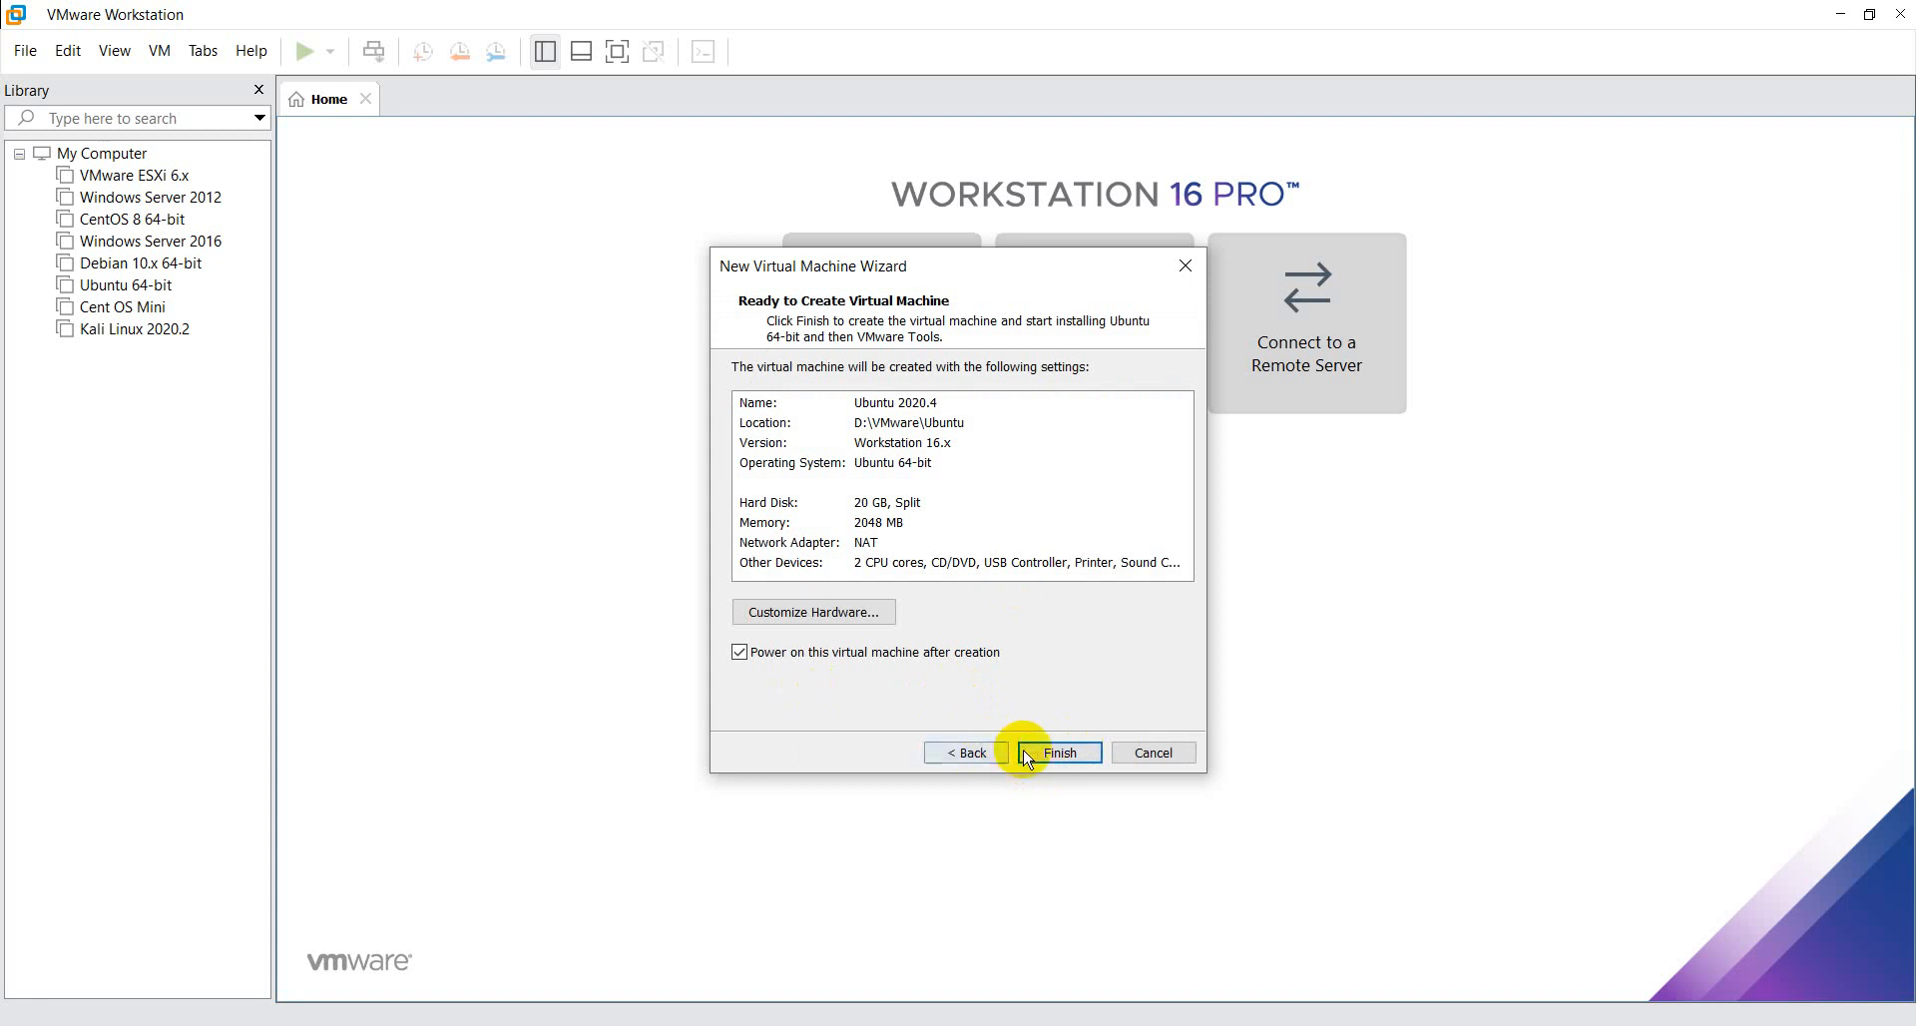
click(1043, 754)
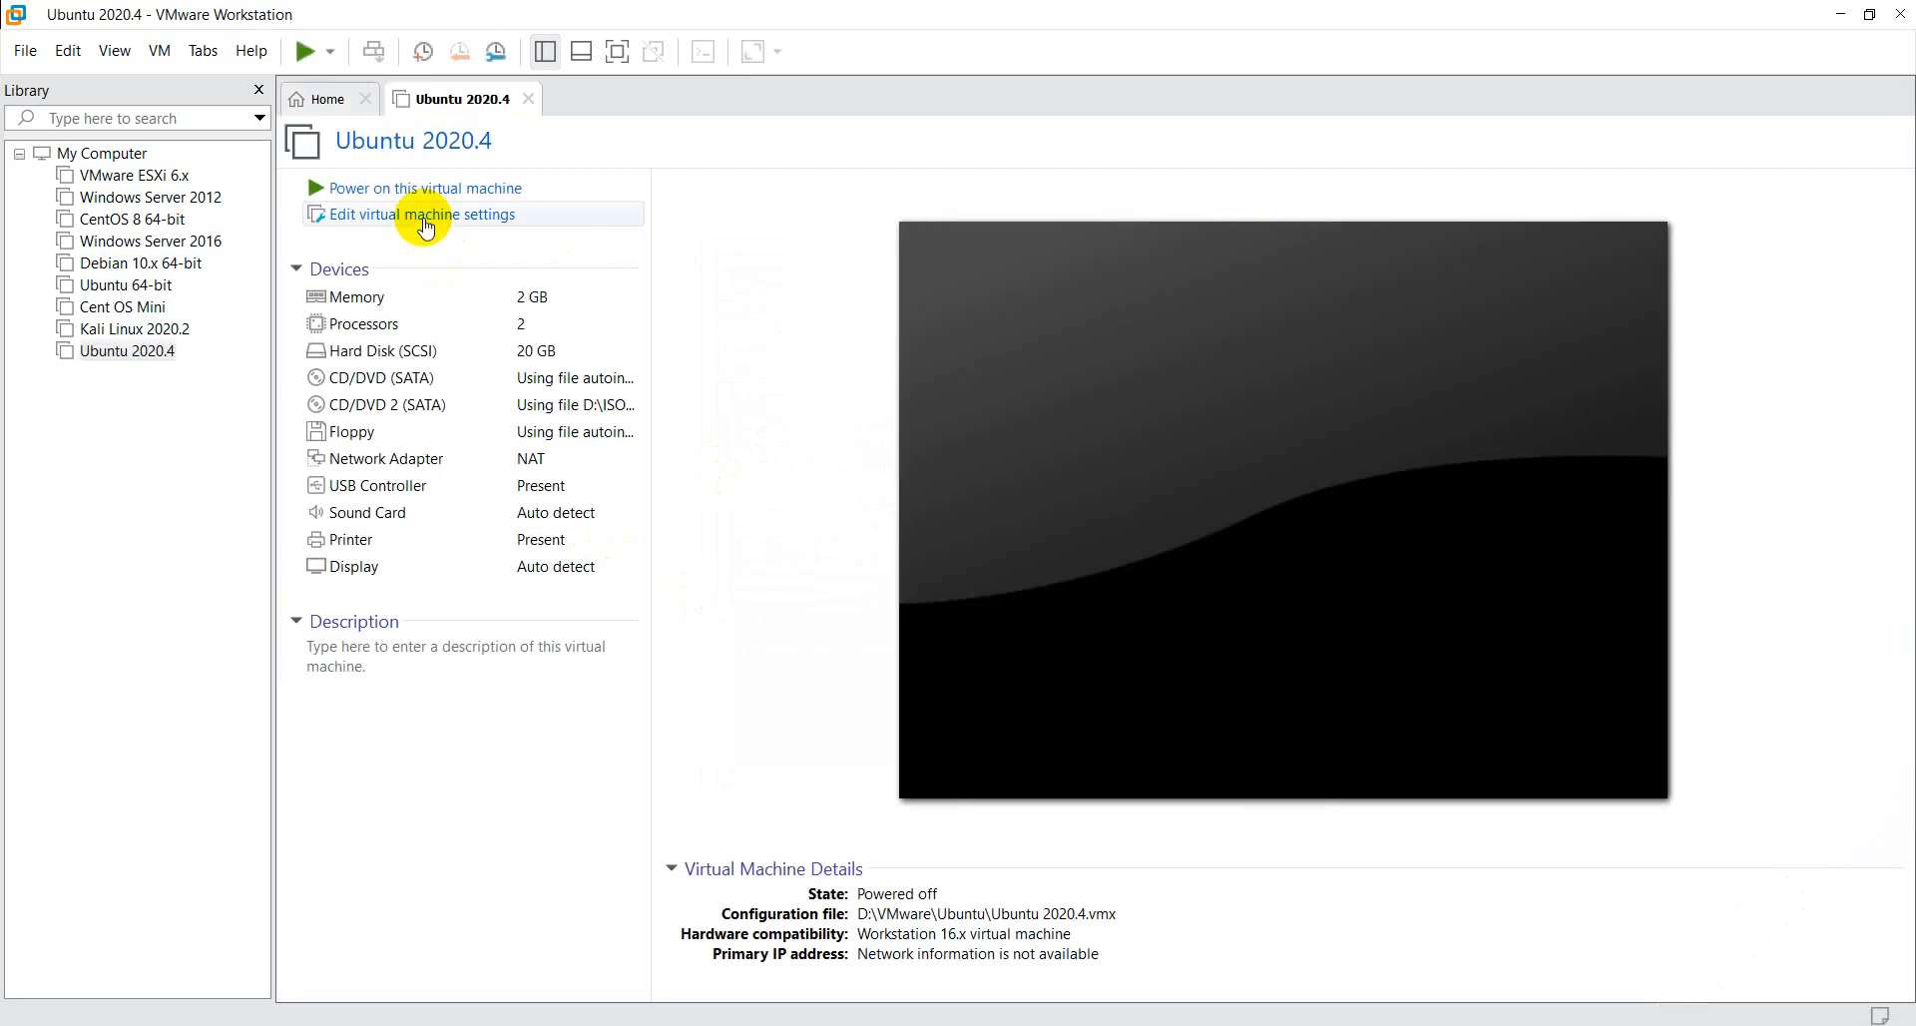
- Dismiss the virtual printing notification and the Easy Install message bar of the running Ubuntu 2020.4 machine
click(494, 188)
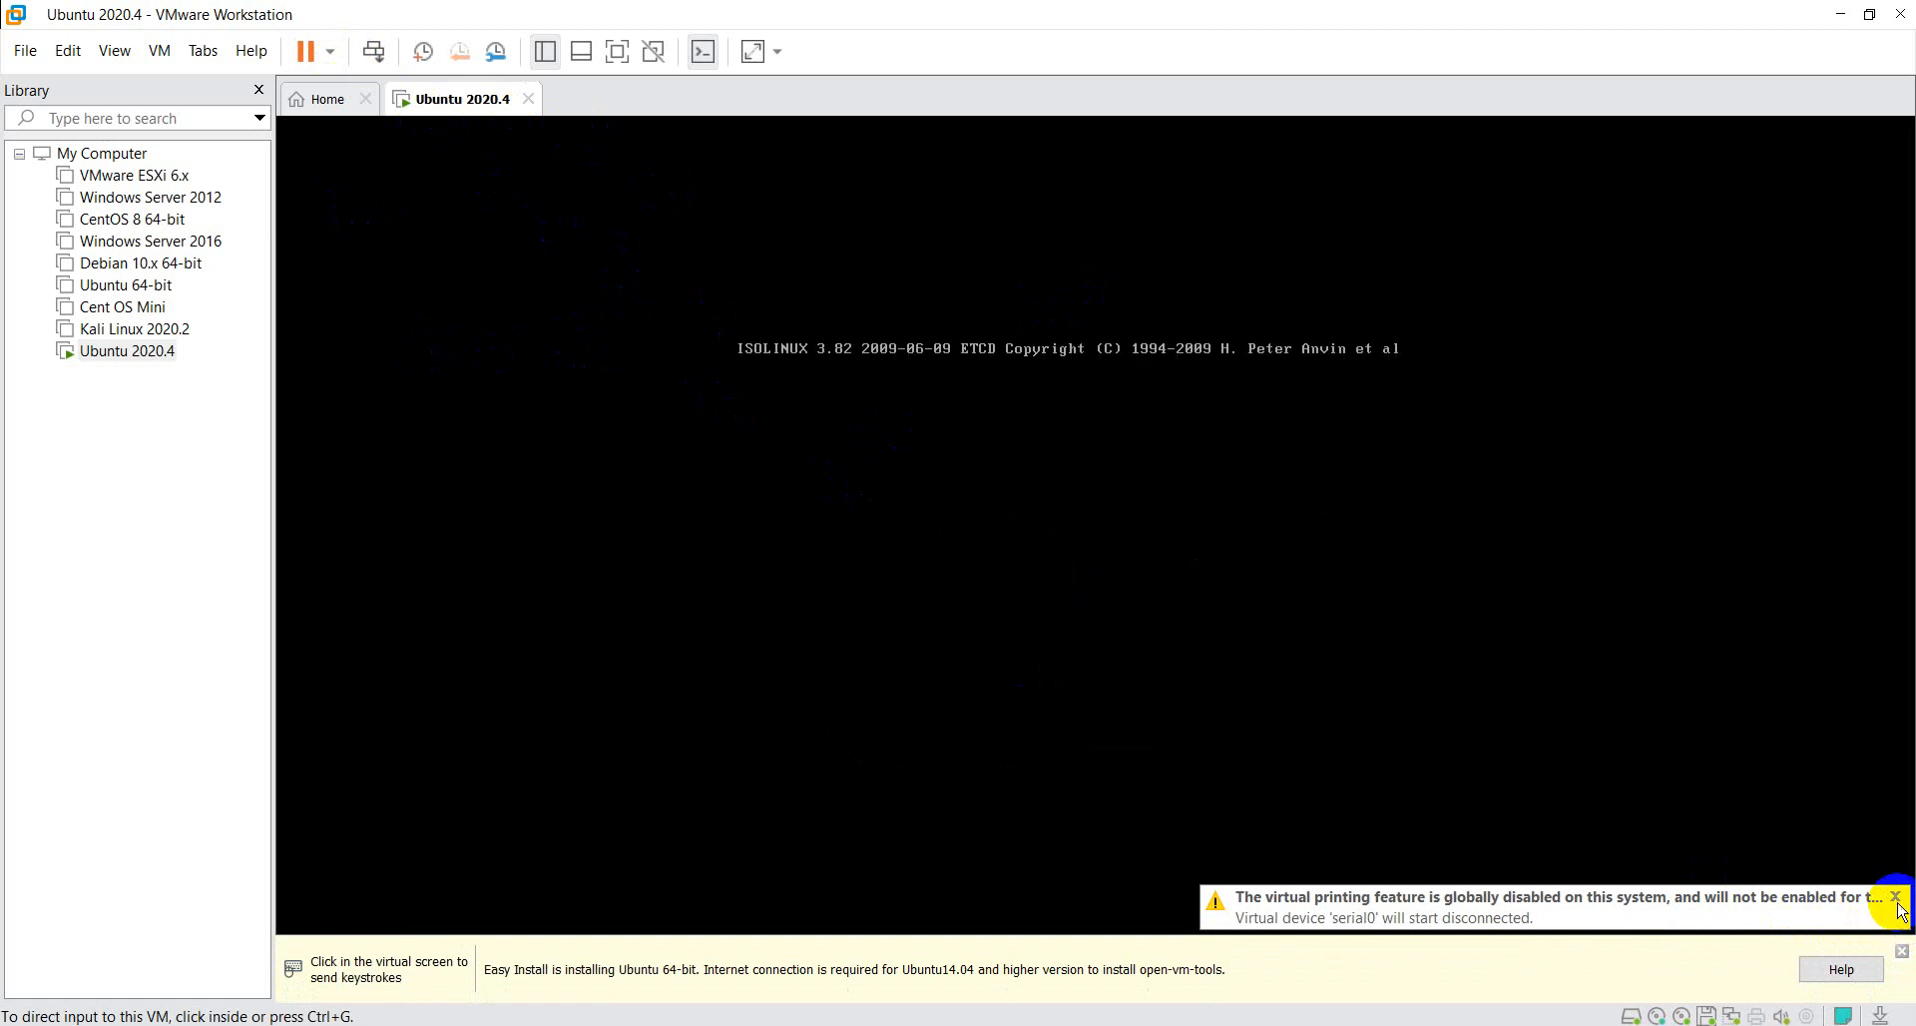
click(1895, 910)
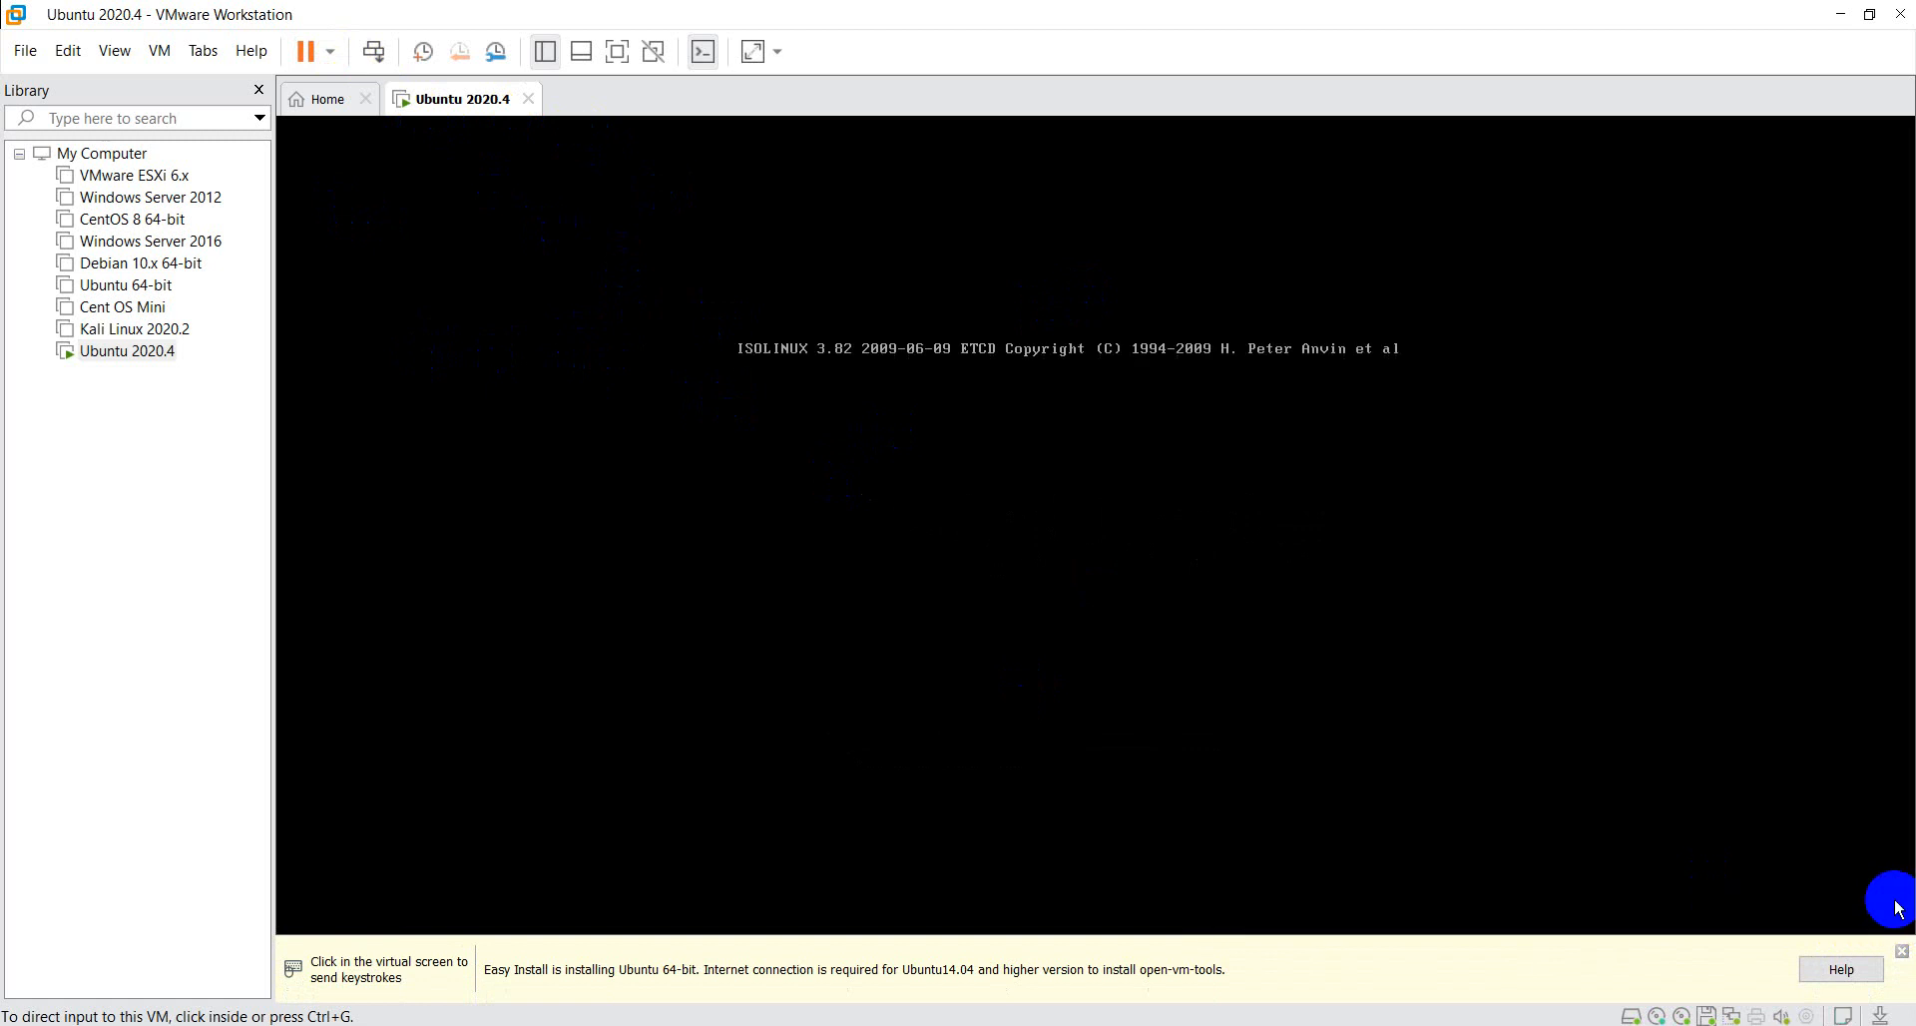
click(1902, 953)
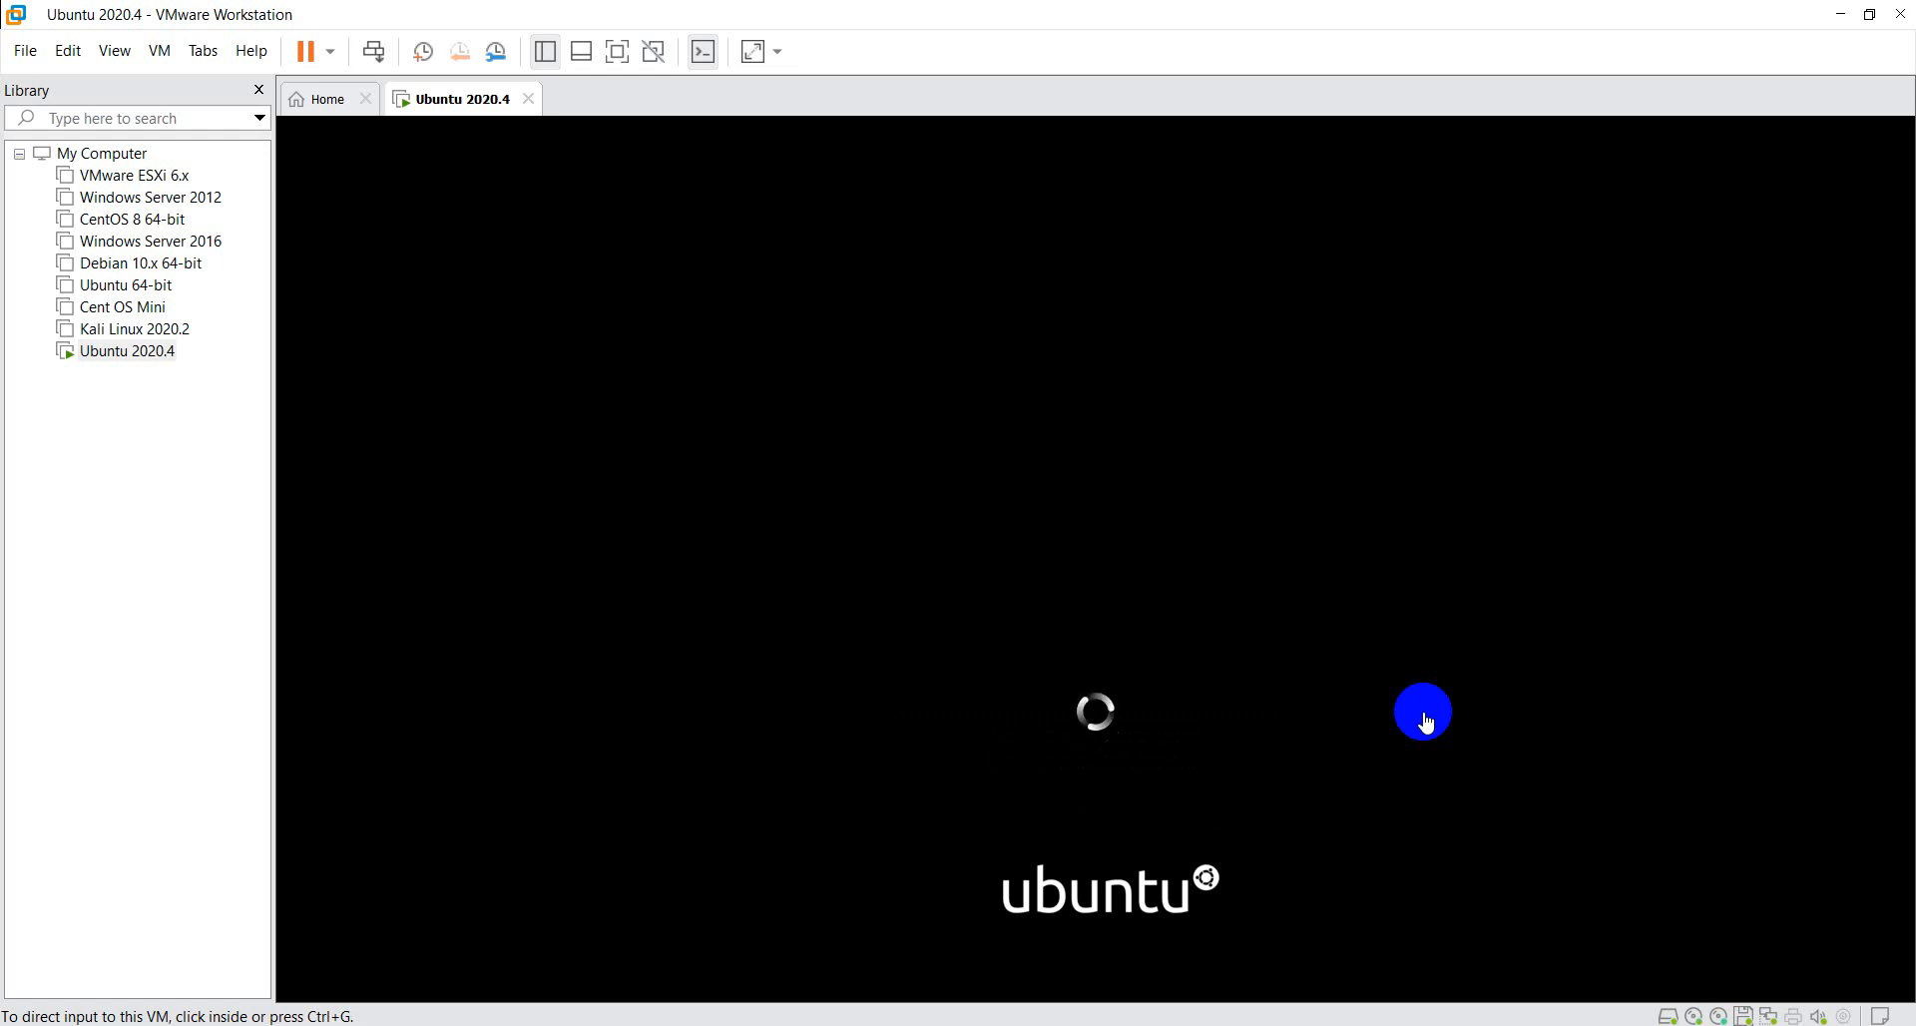
- View the summary page of the CentOS 8 64-bit virtual machine, and close its tab again
mouse_move(889, 1025)
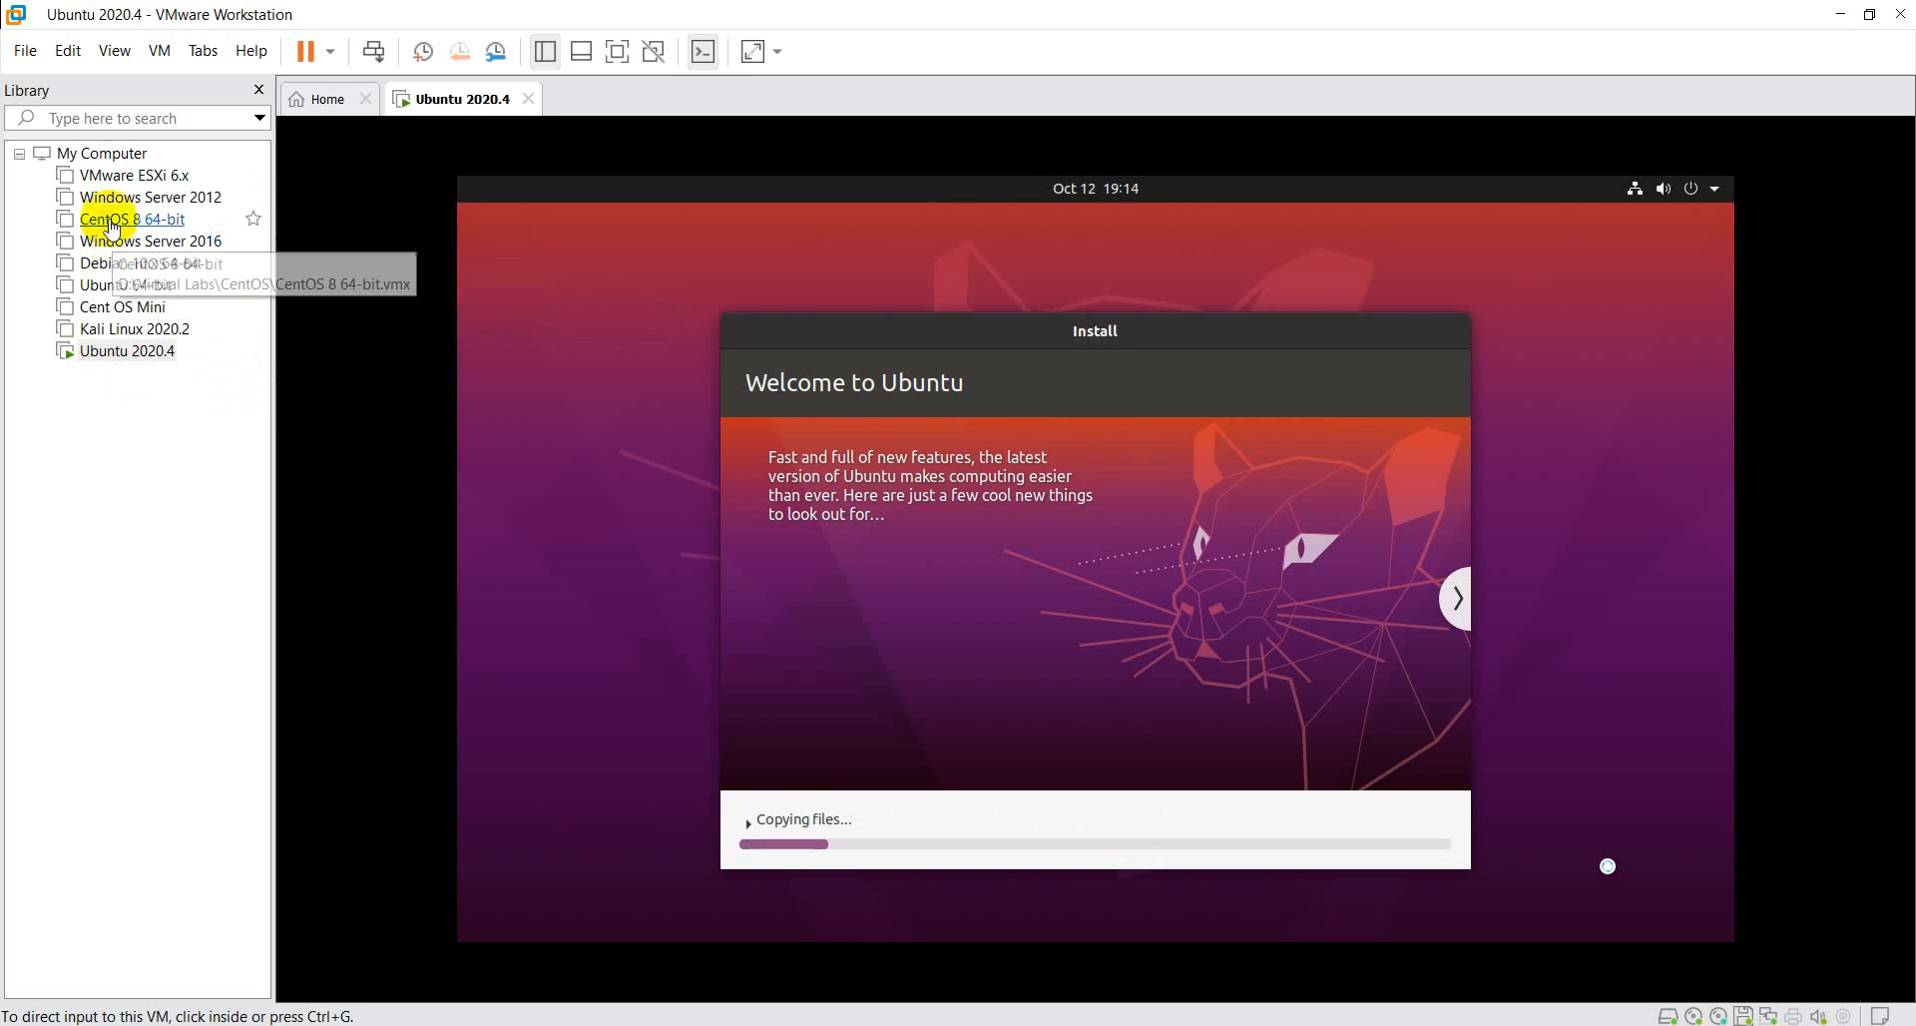
click(112, 225)
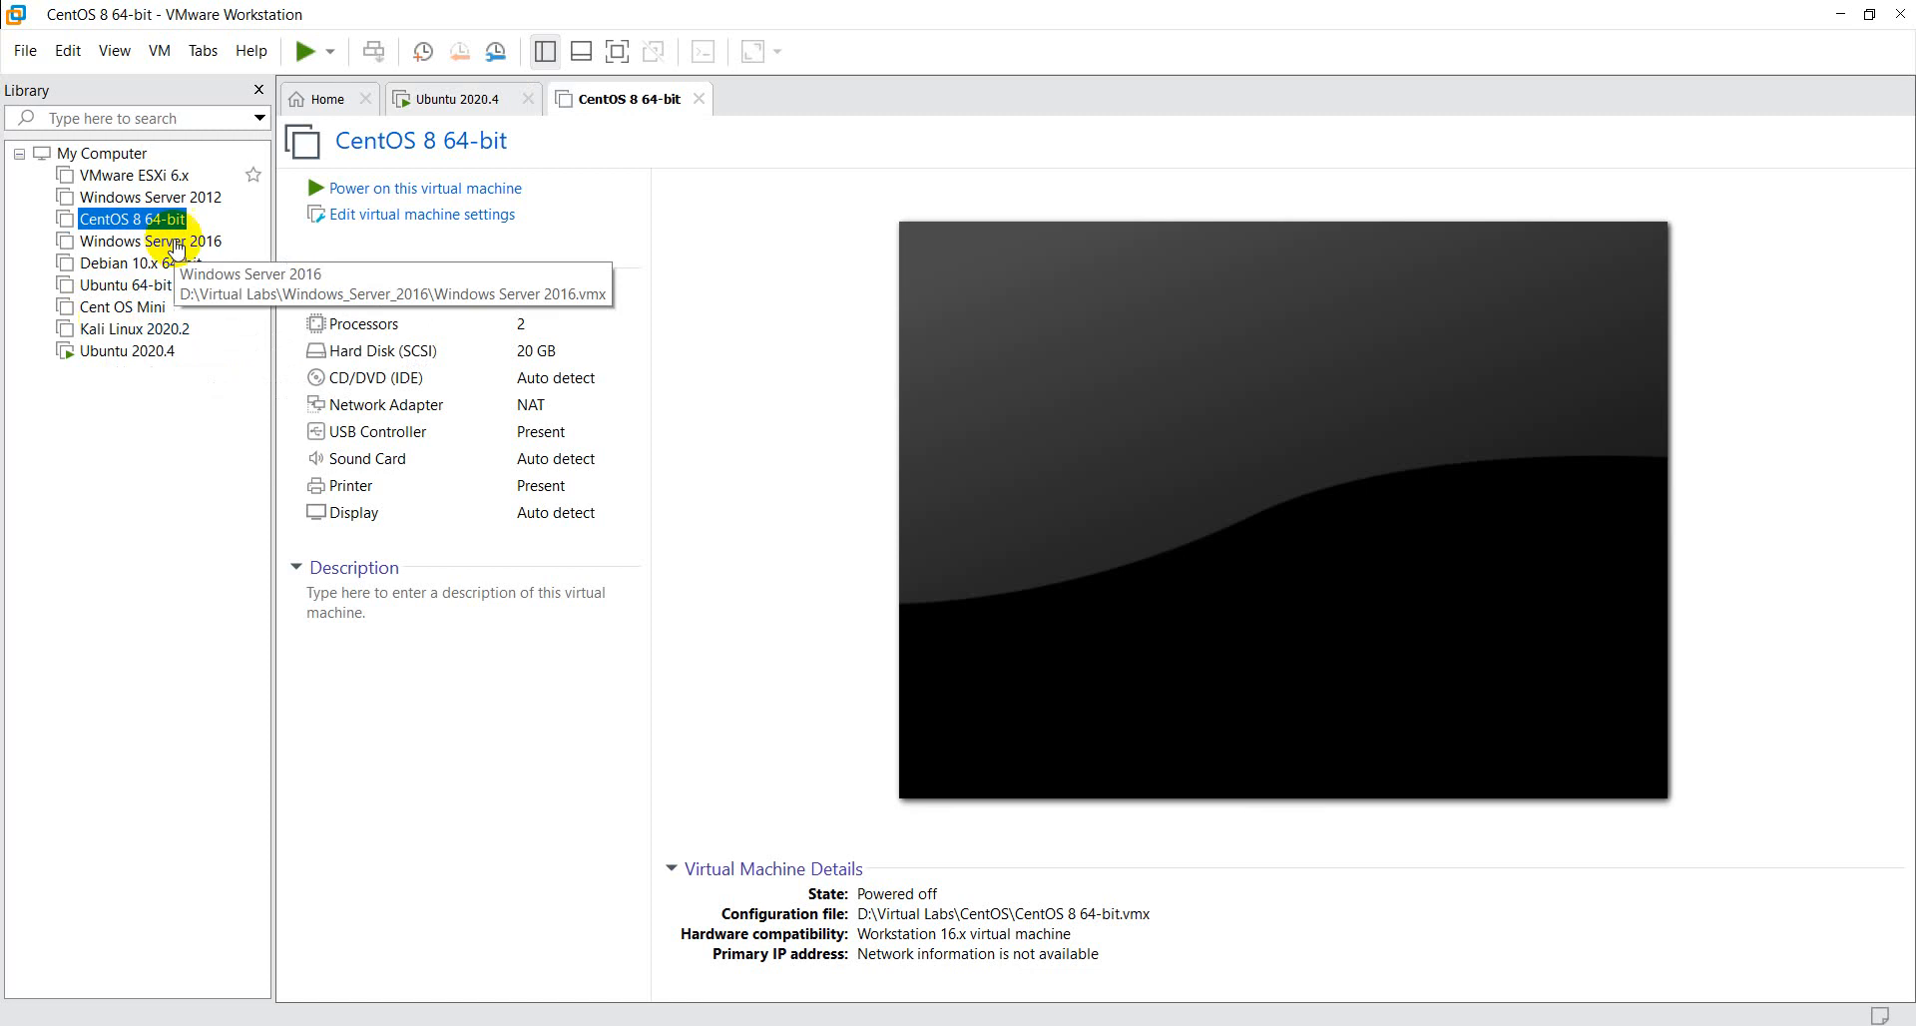
click(701, 99)
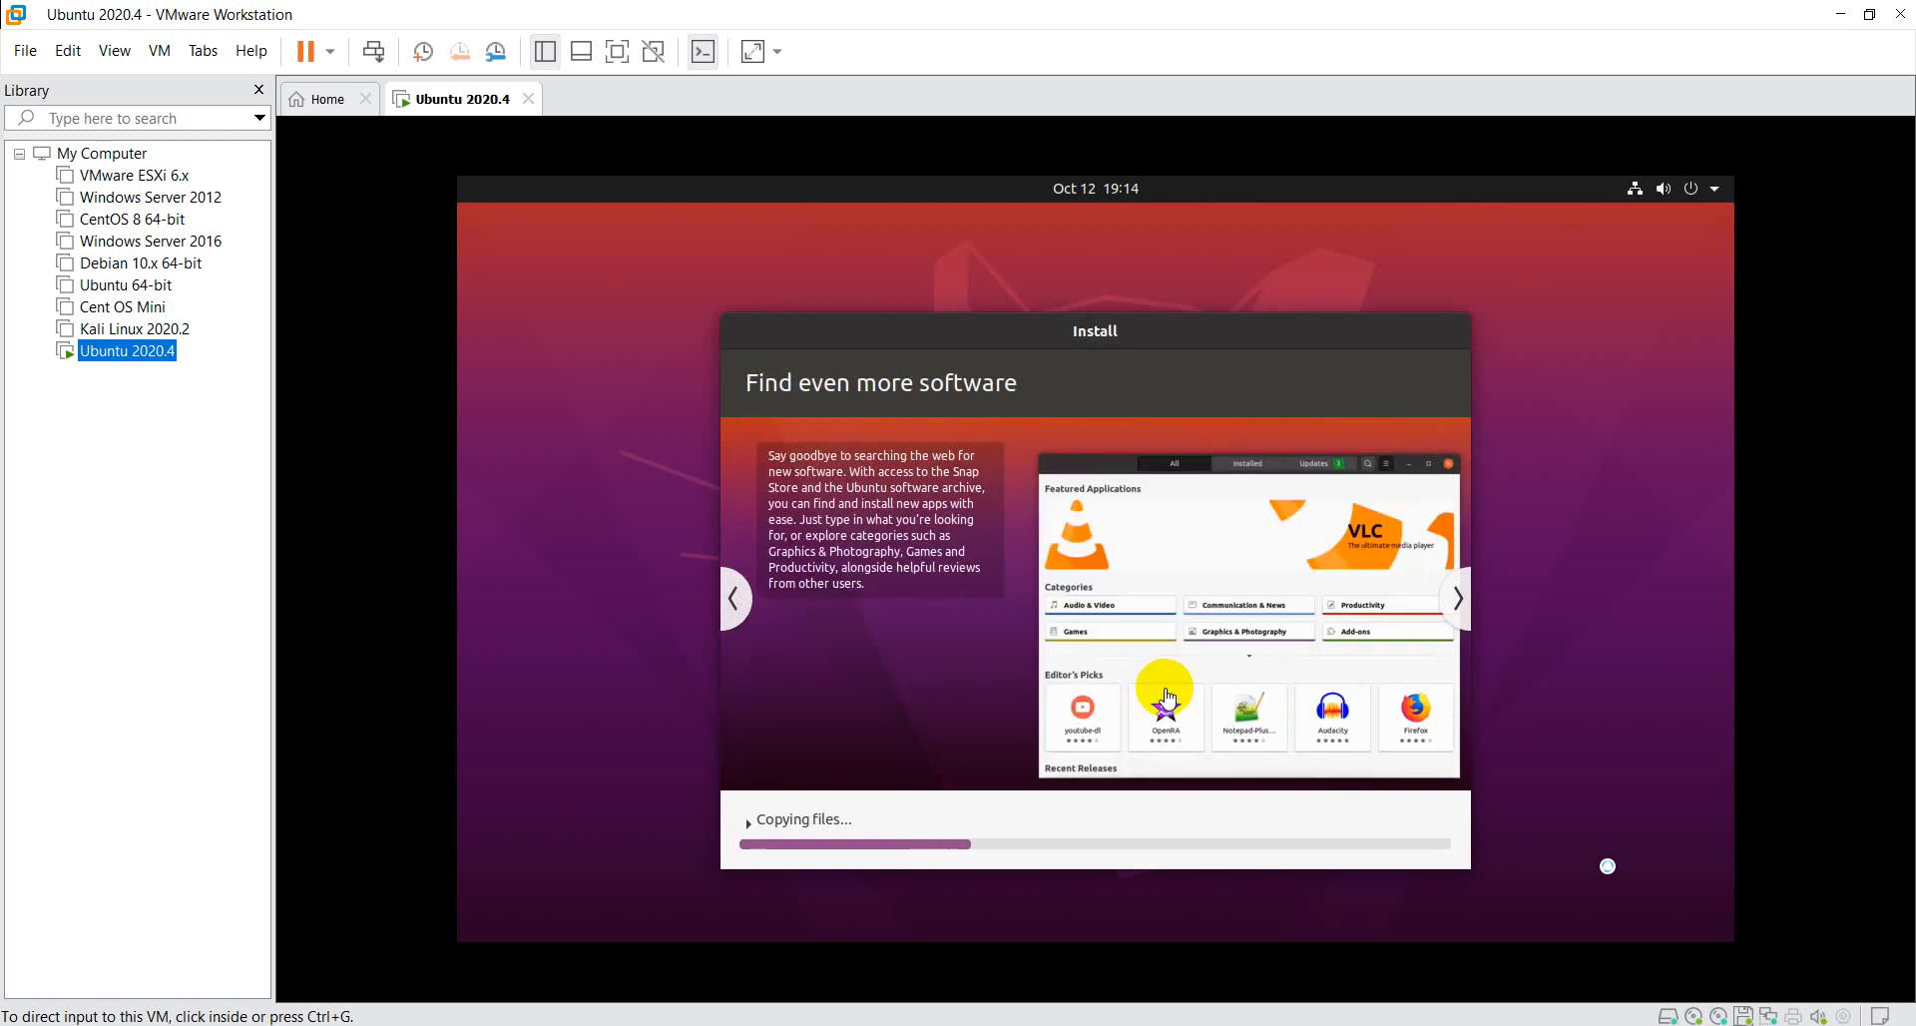
- Page forward through the Ubuntu installer's feature slides to the Help and support slide while files are copied
click(1459, 596)
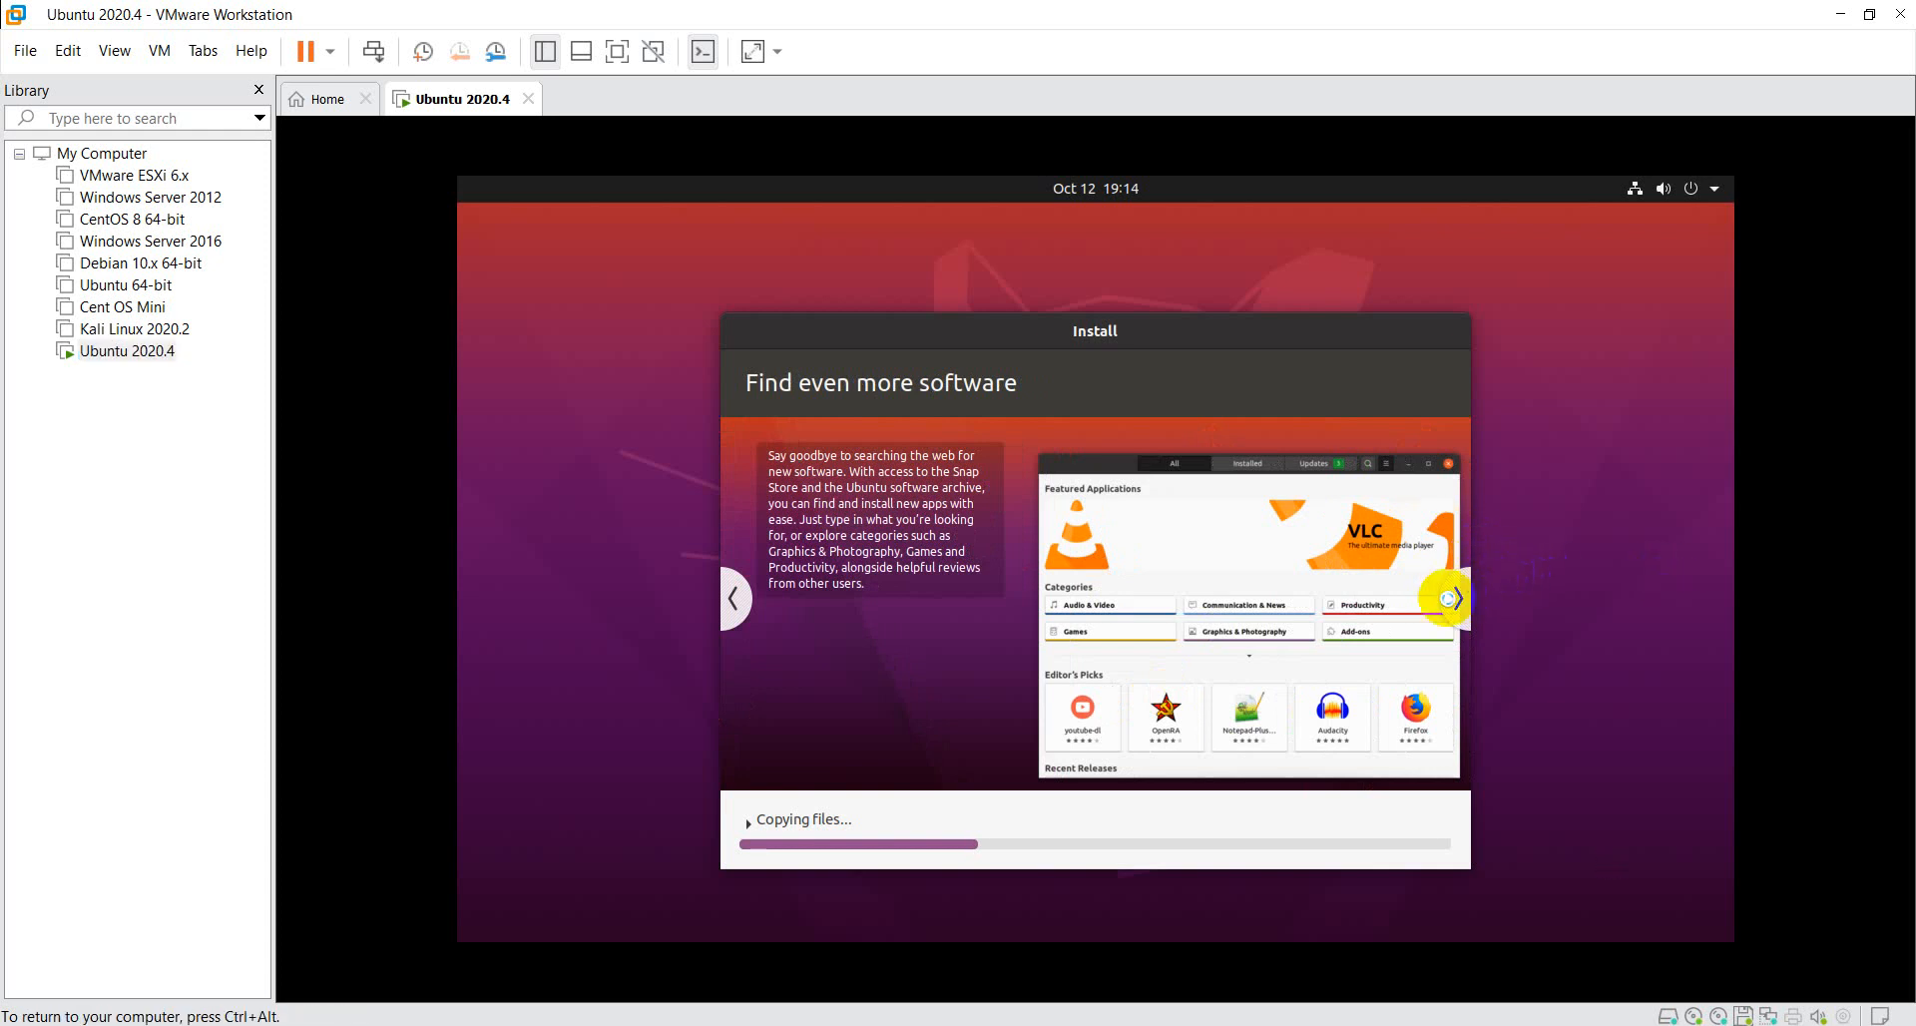
click(1455, 598)
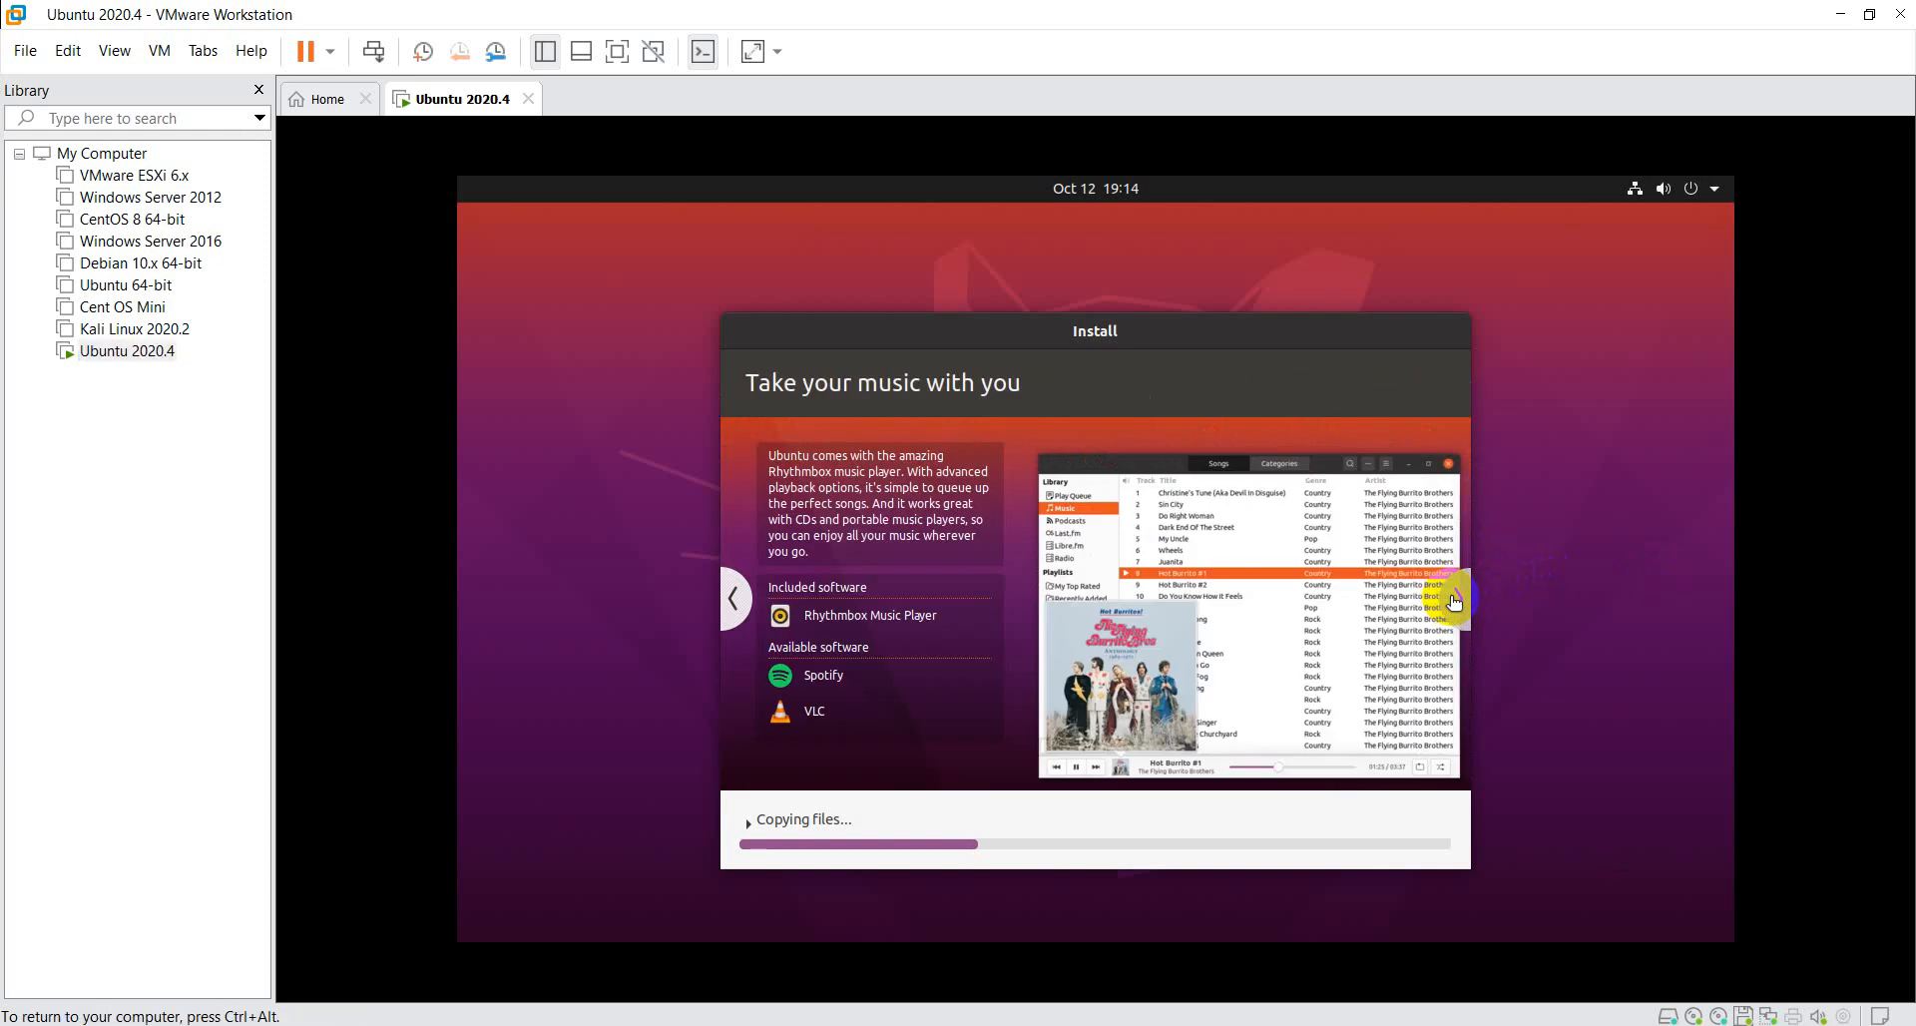
click(1455, 598)
click(1455, 599)
click(1454, 599)
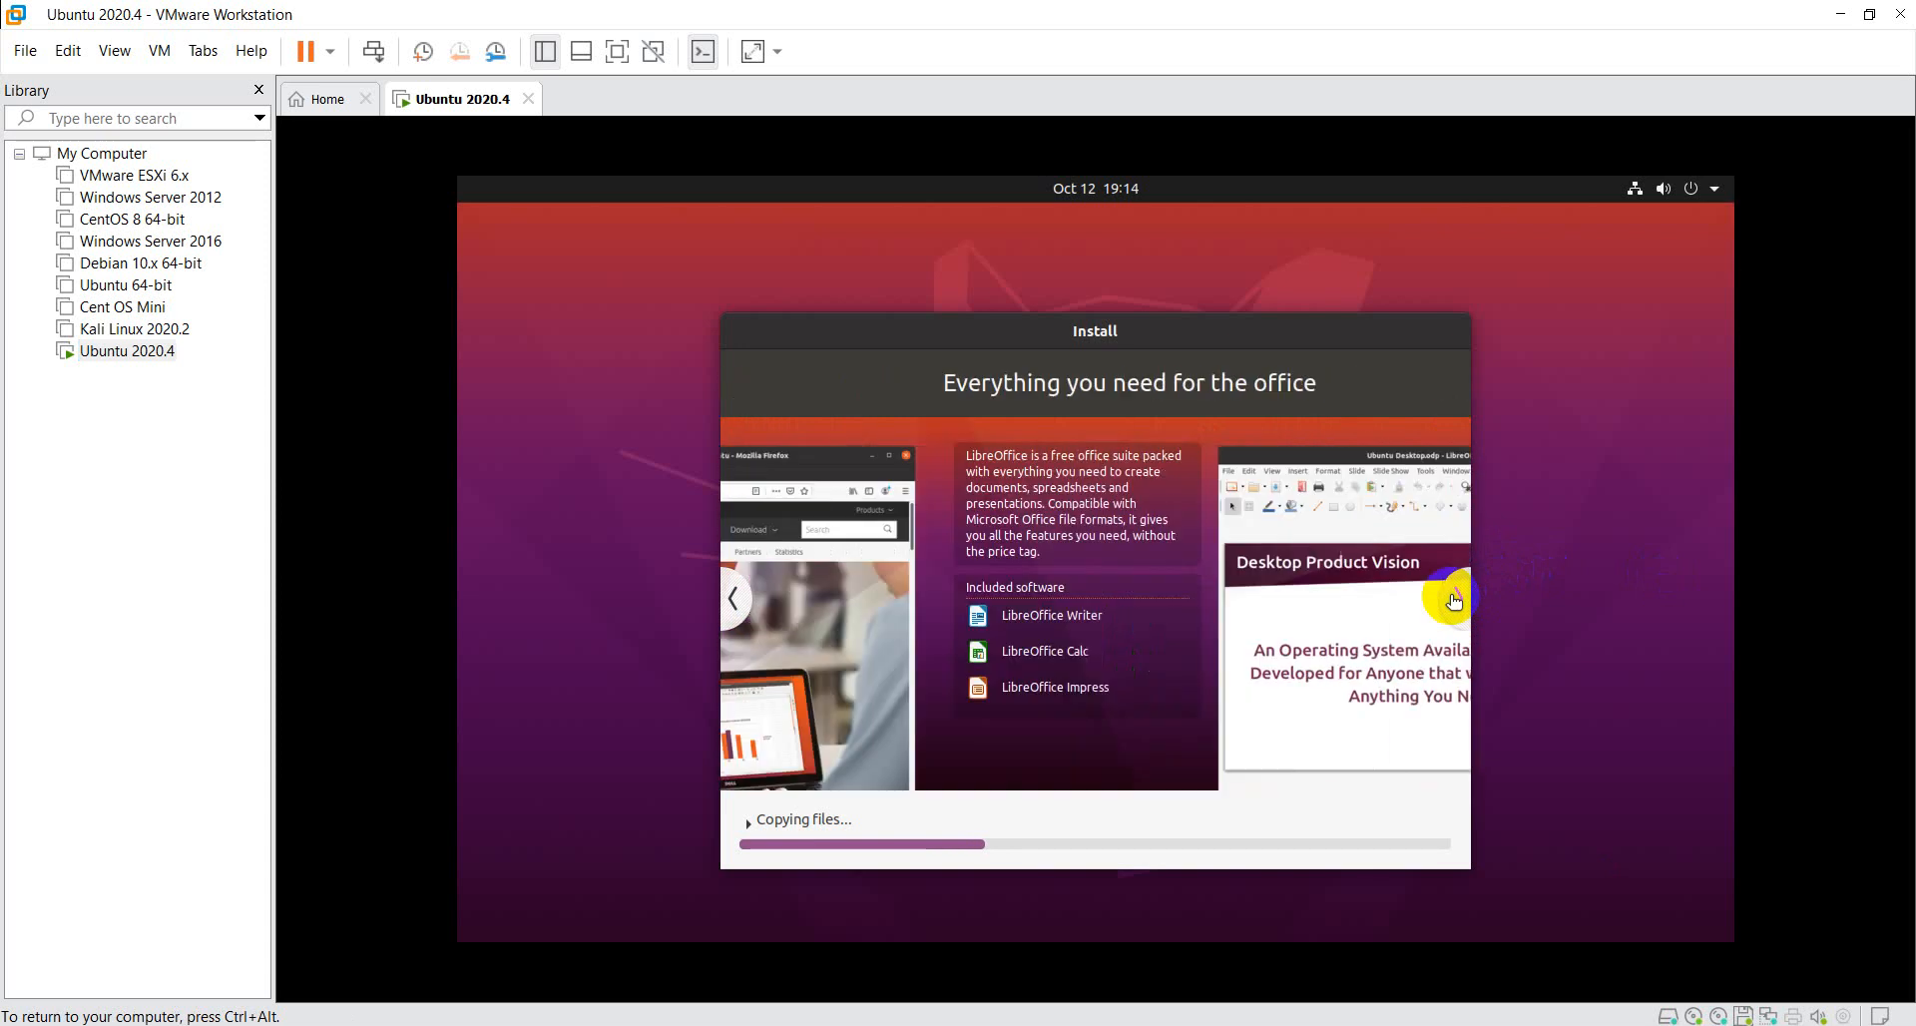
click(1455, 599)
click(1455, 599)
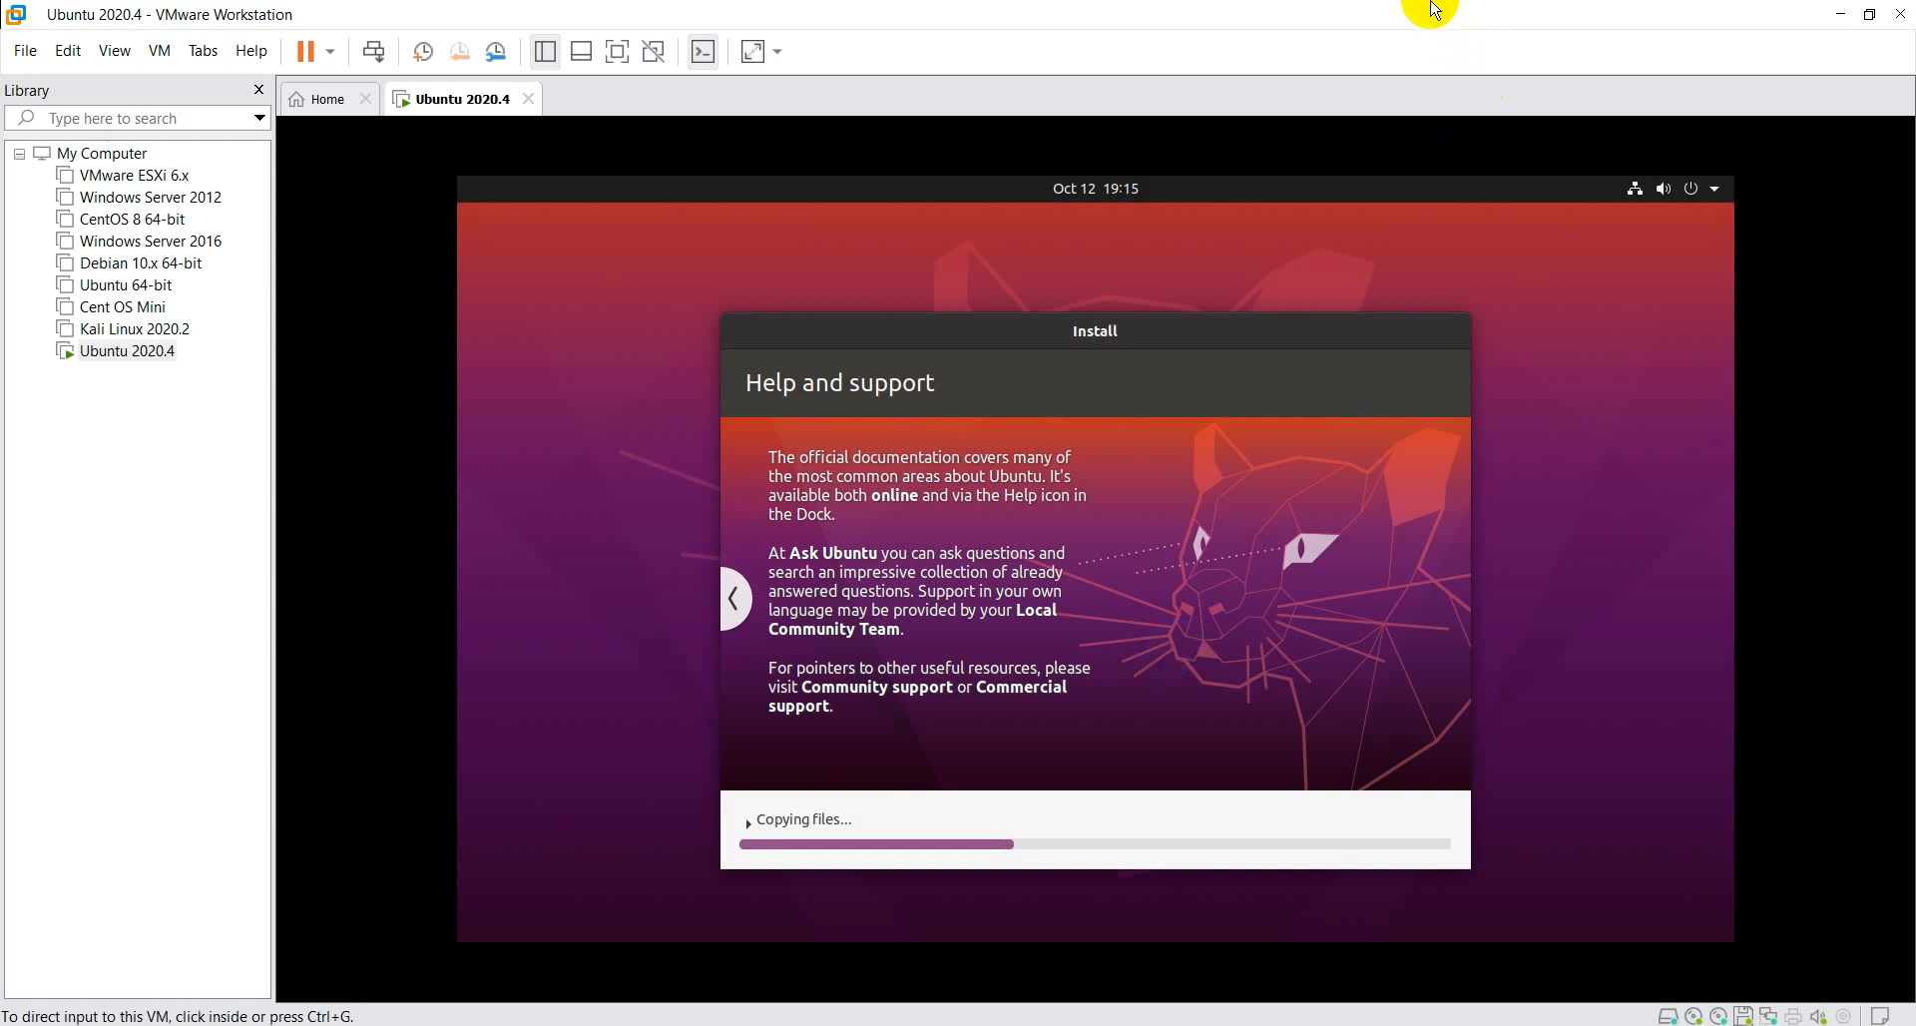
click(882, 983)
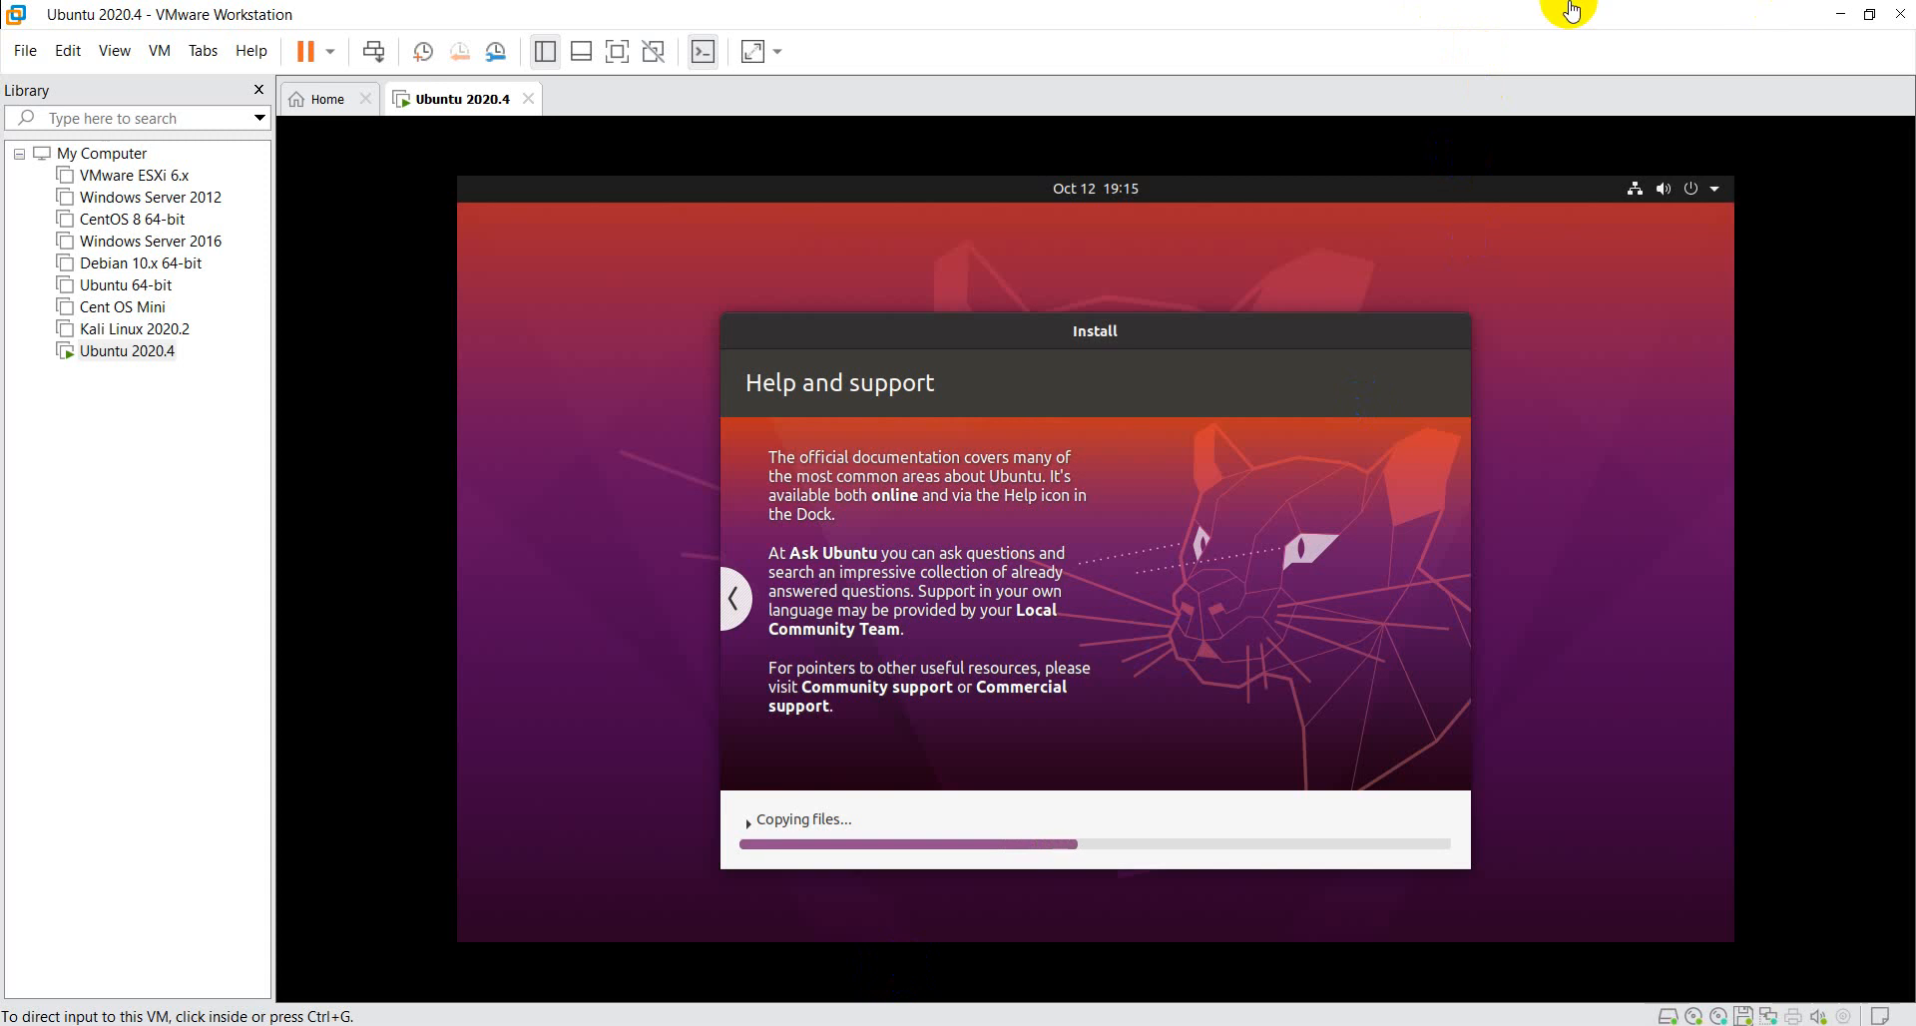
click(787, 930)
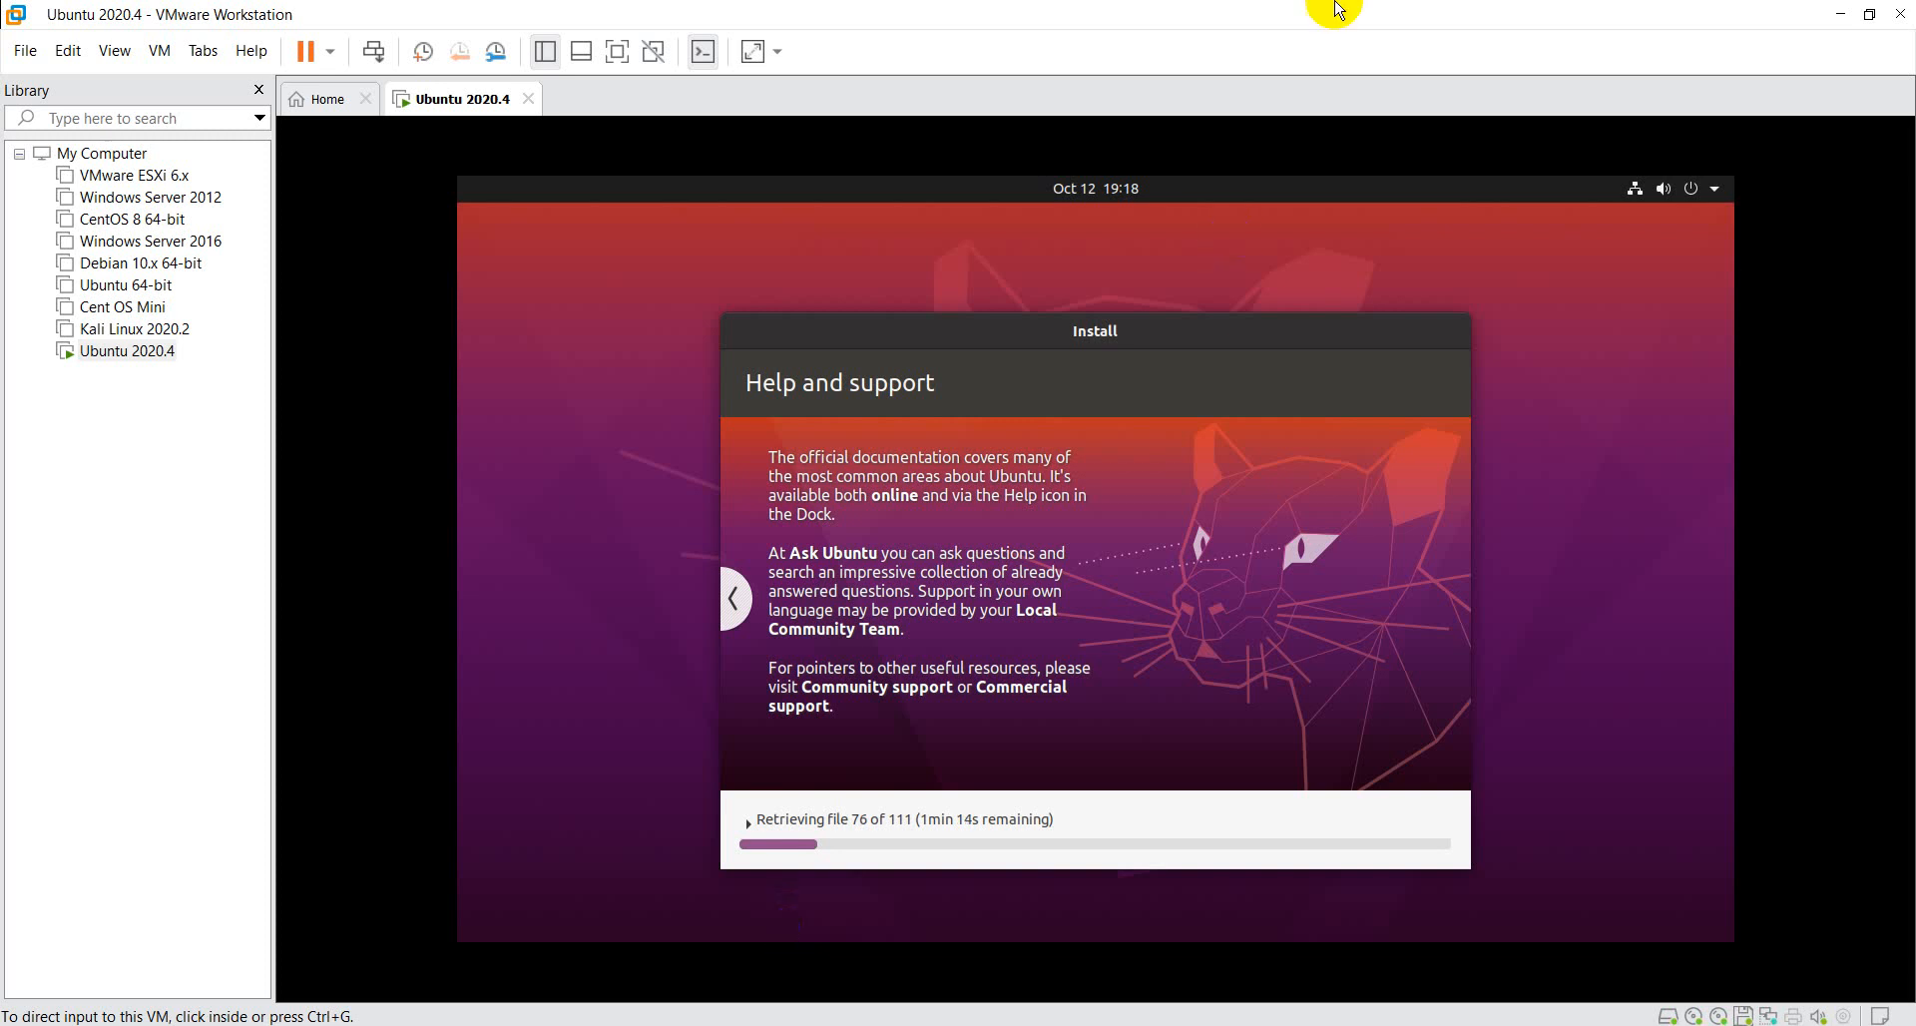
click(1586, 12)
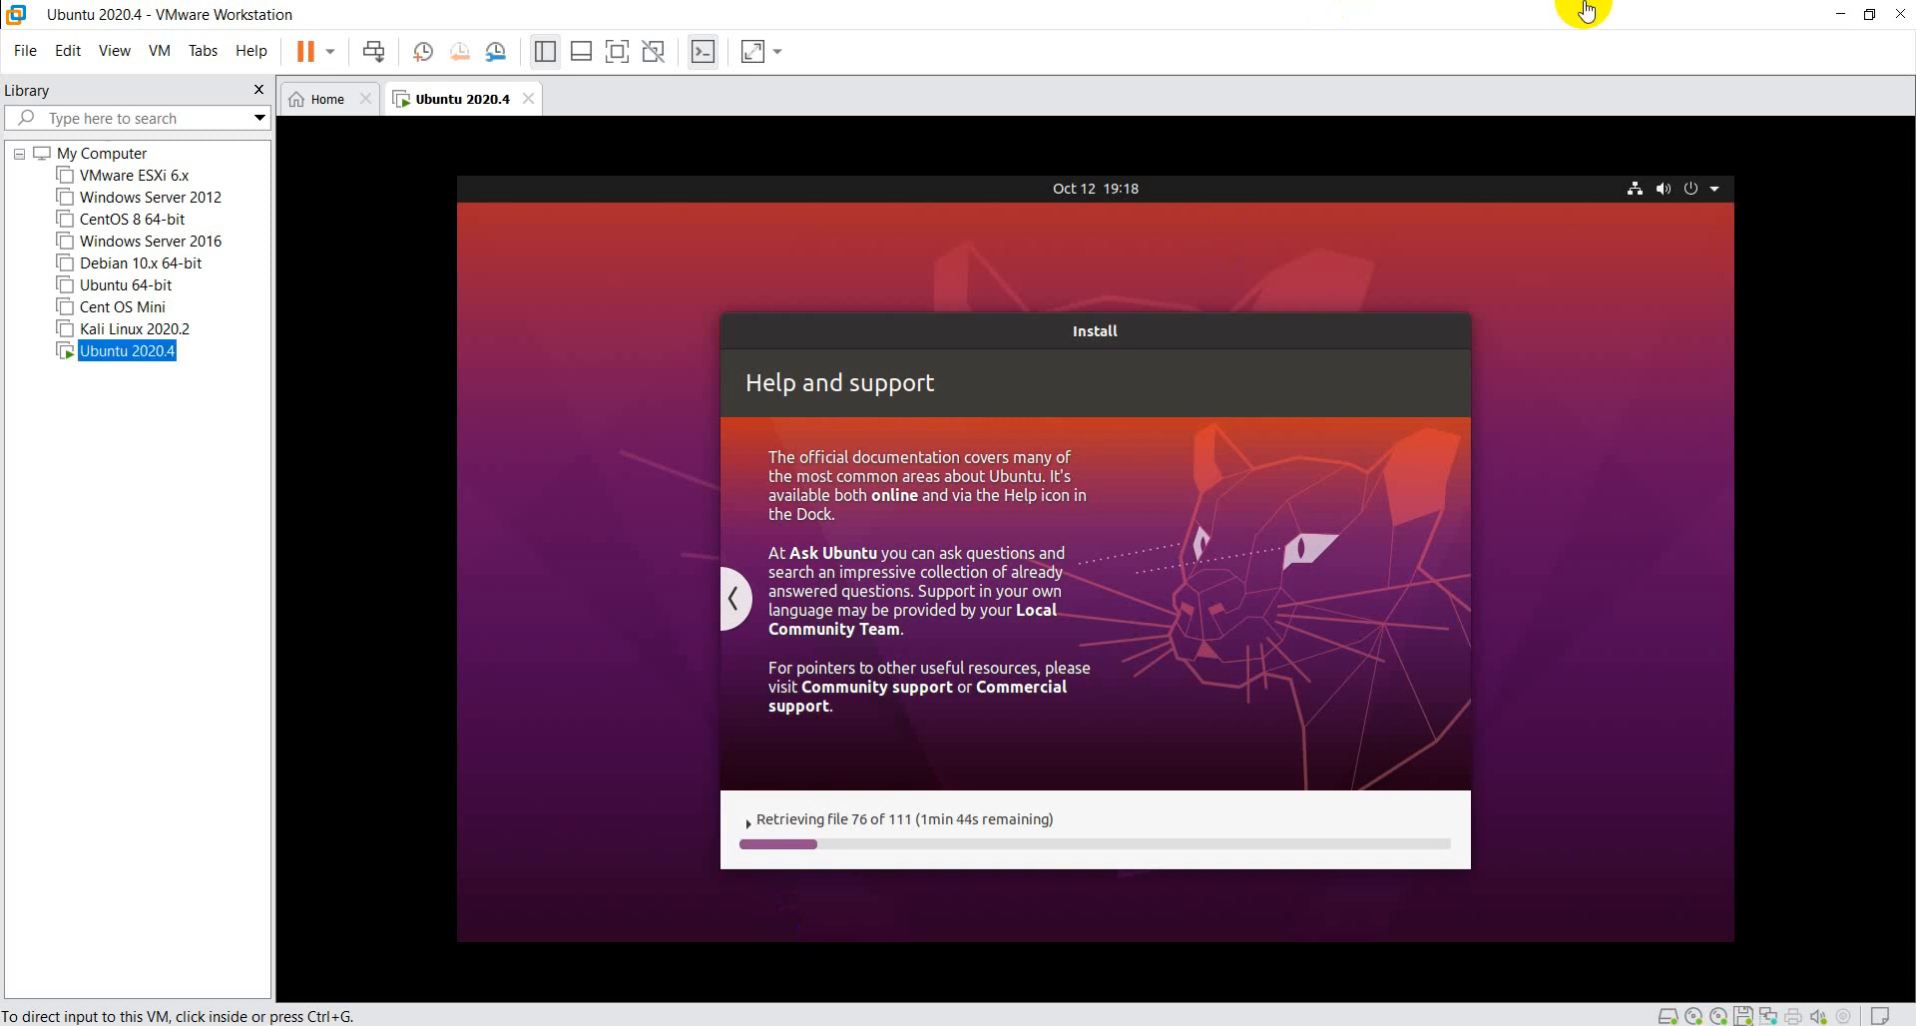
click(827, 870)
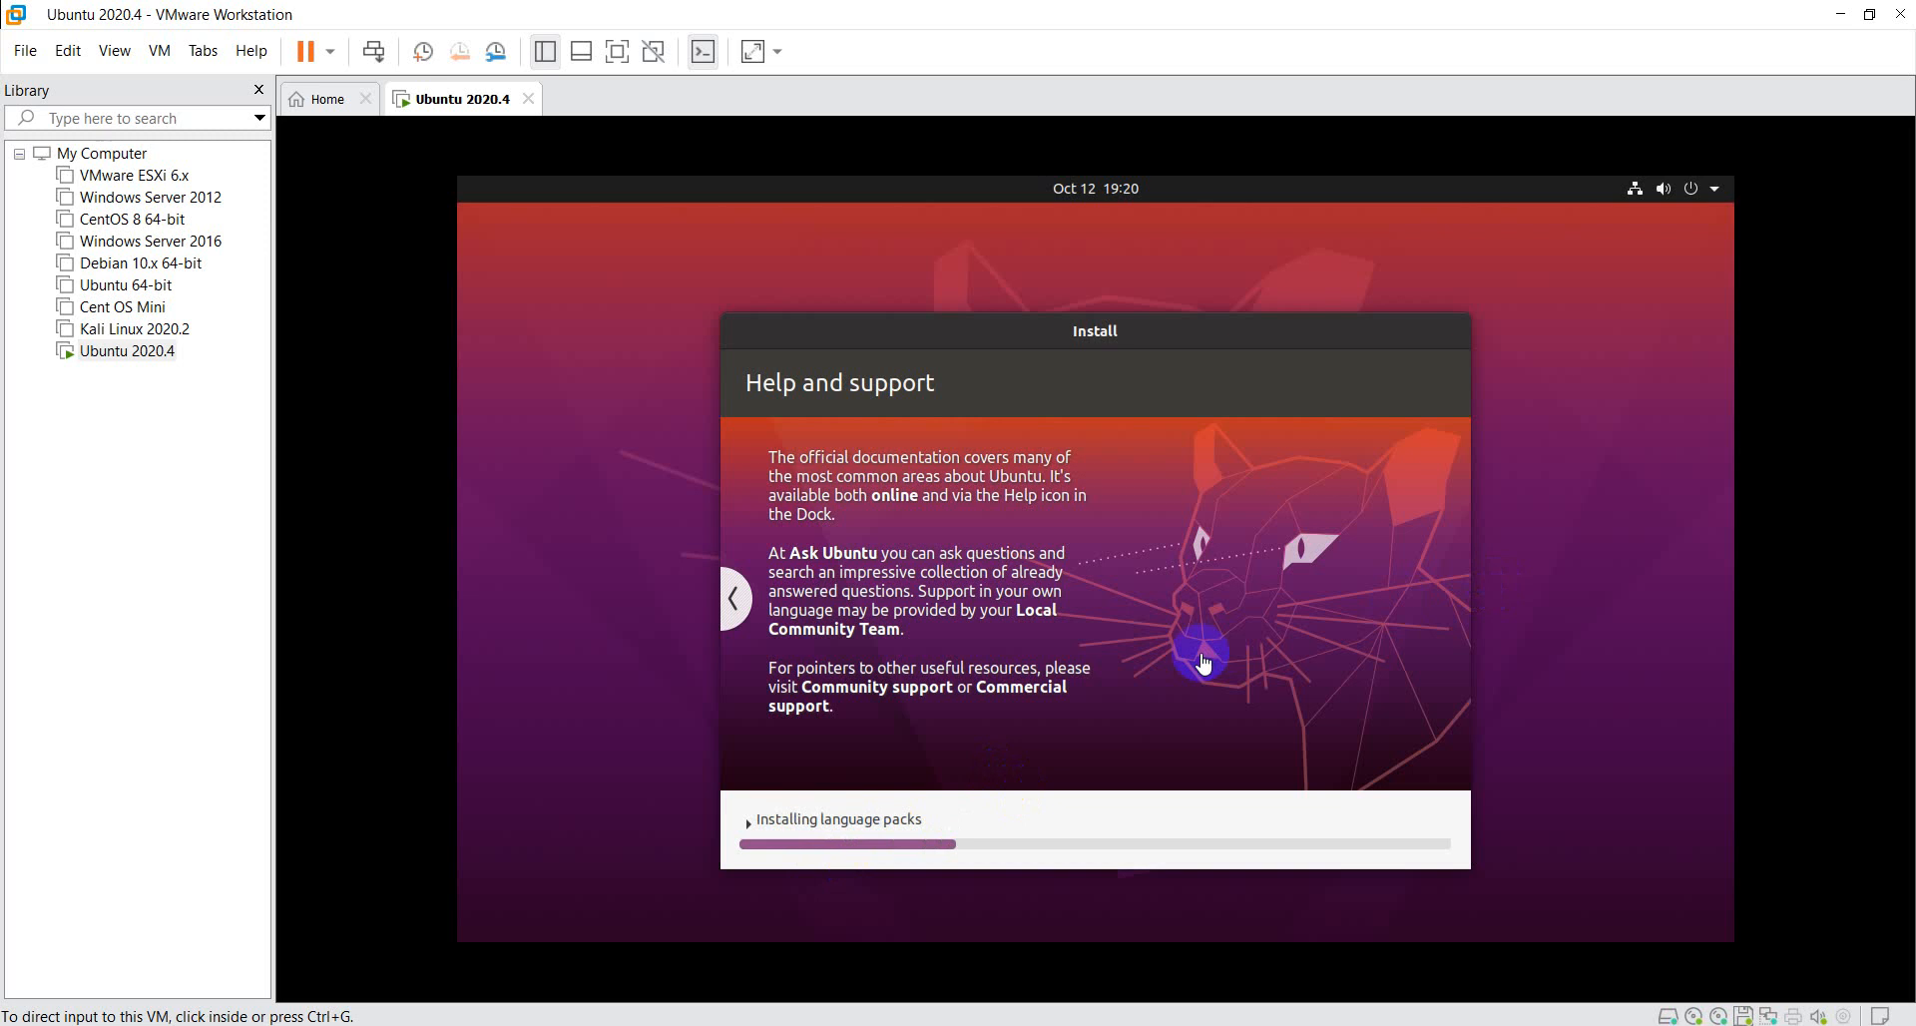
click(956, 828)
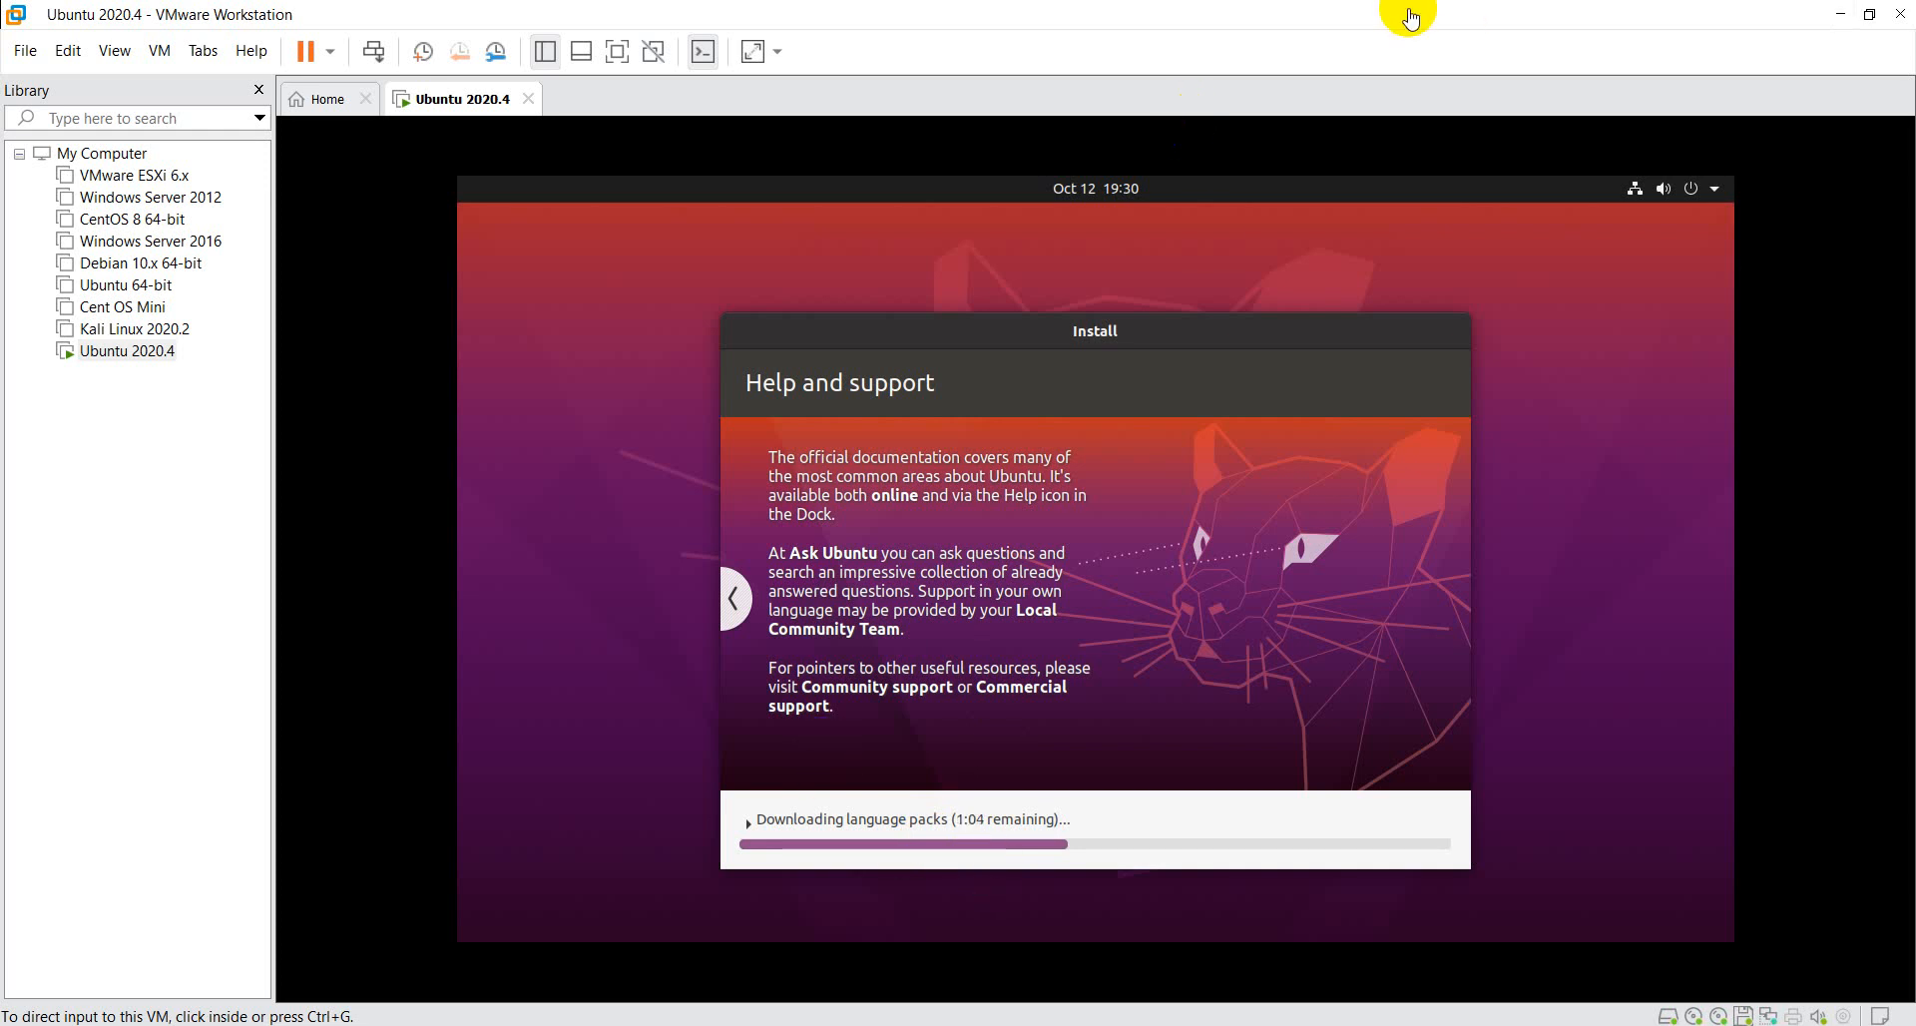
click(1096, 339)
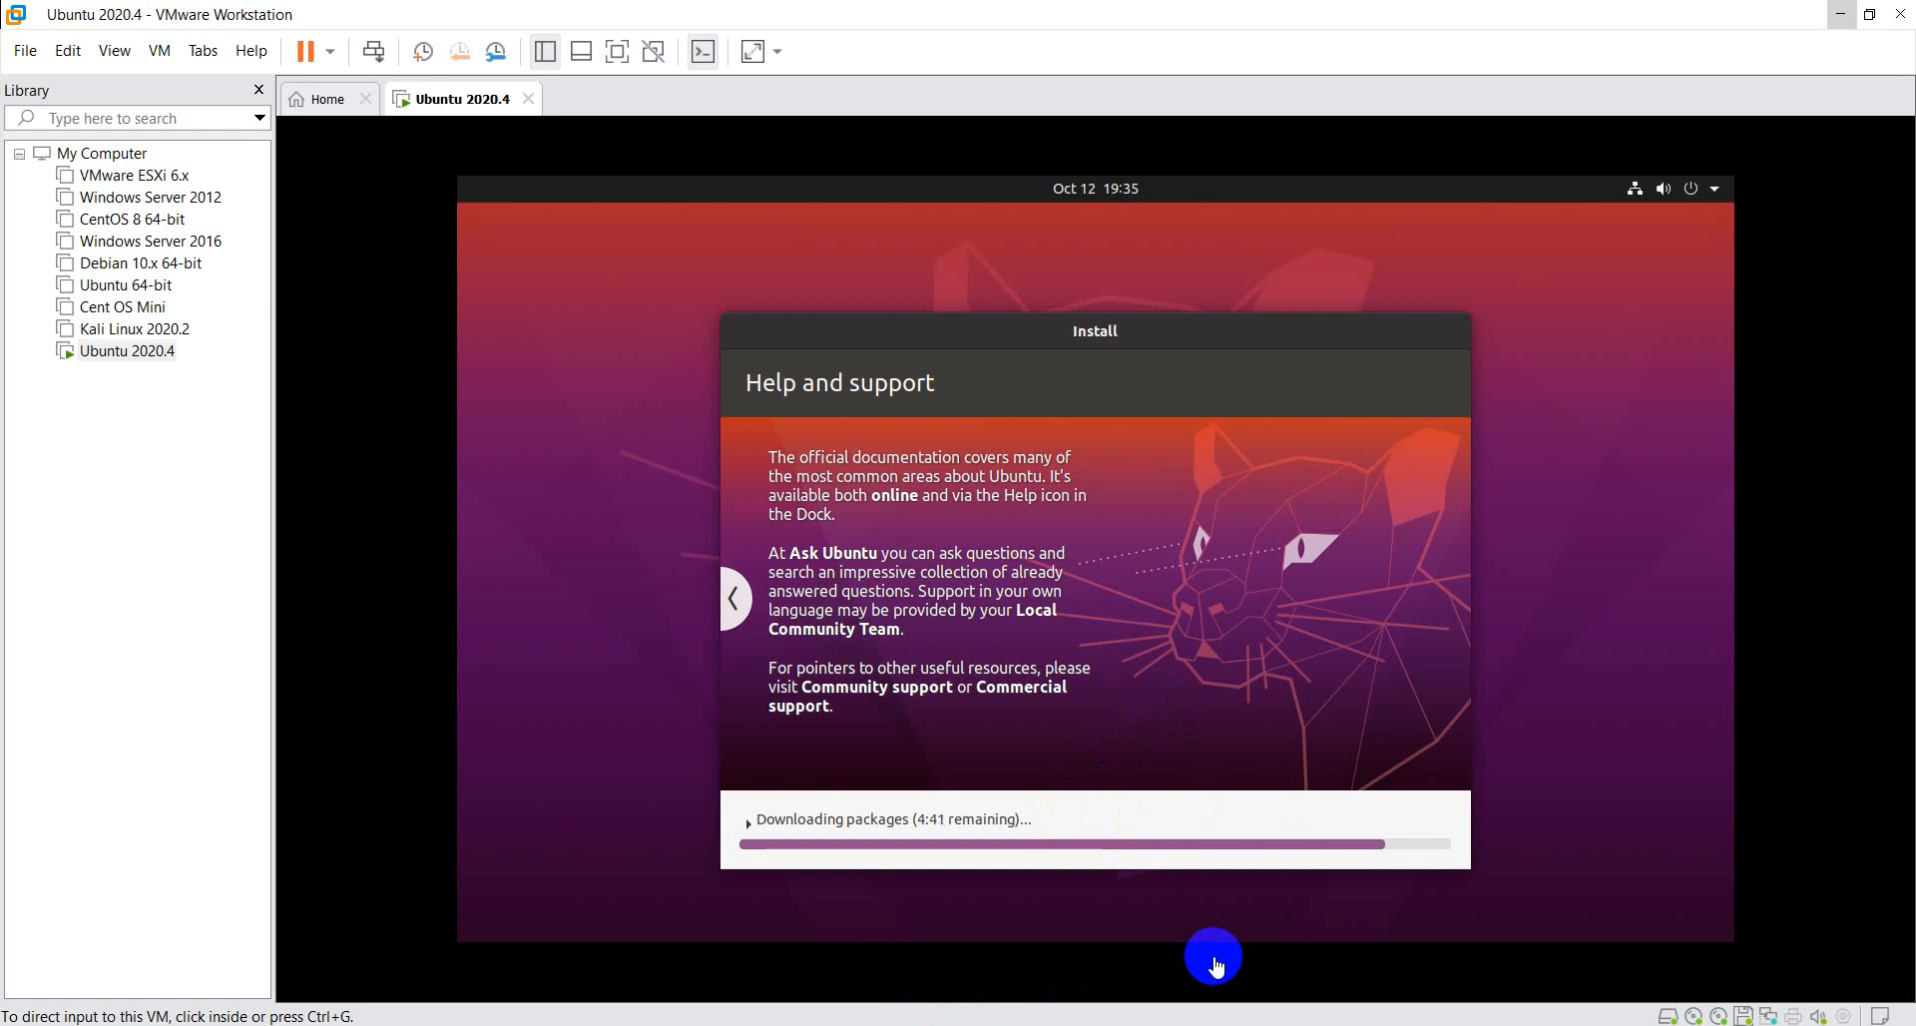
- Review the installer slides on accessibility, web, office, photos and music, paging back from Help and support and forward again during the package download
click(737, 599)
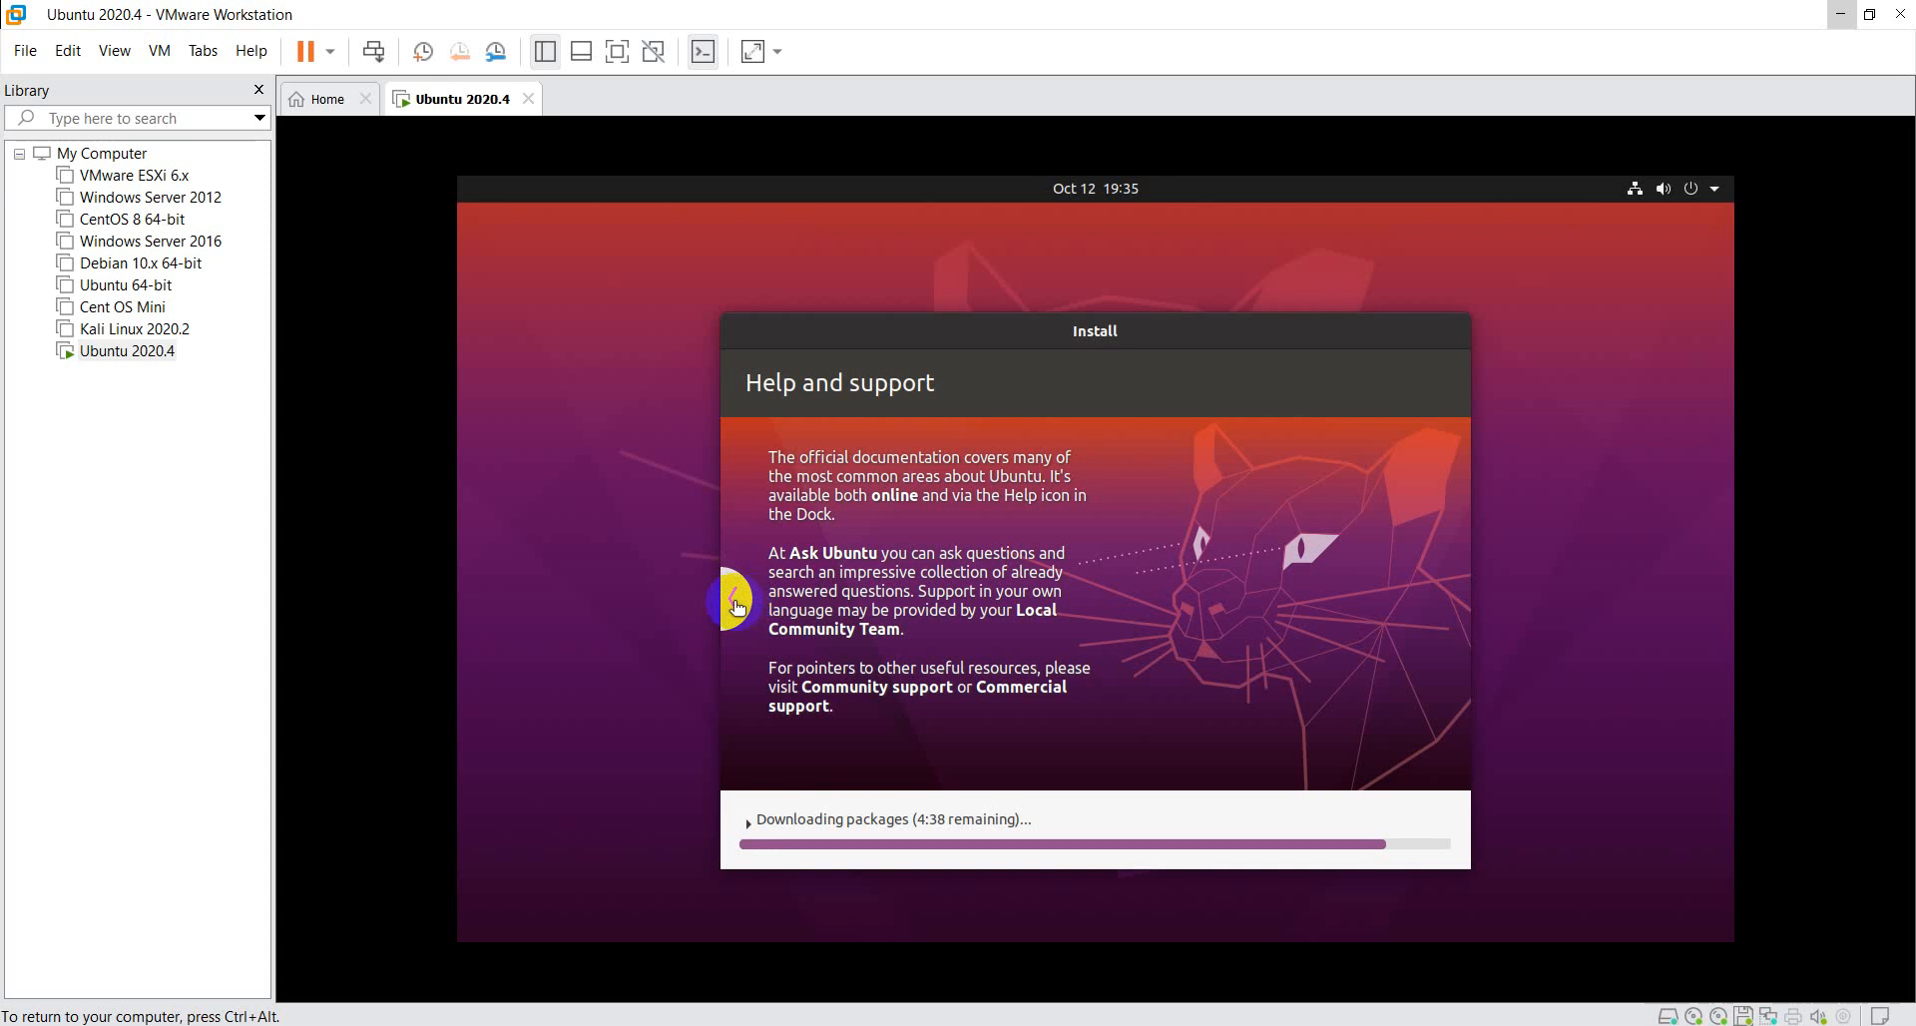
click(736, 599)
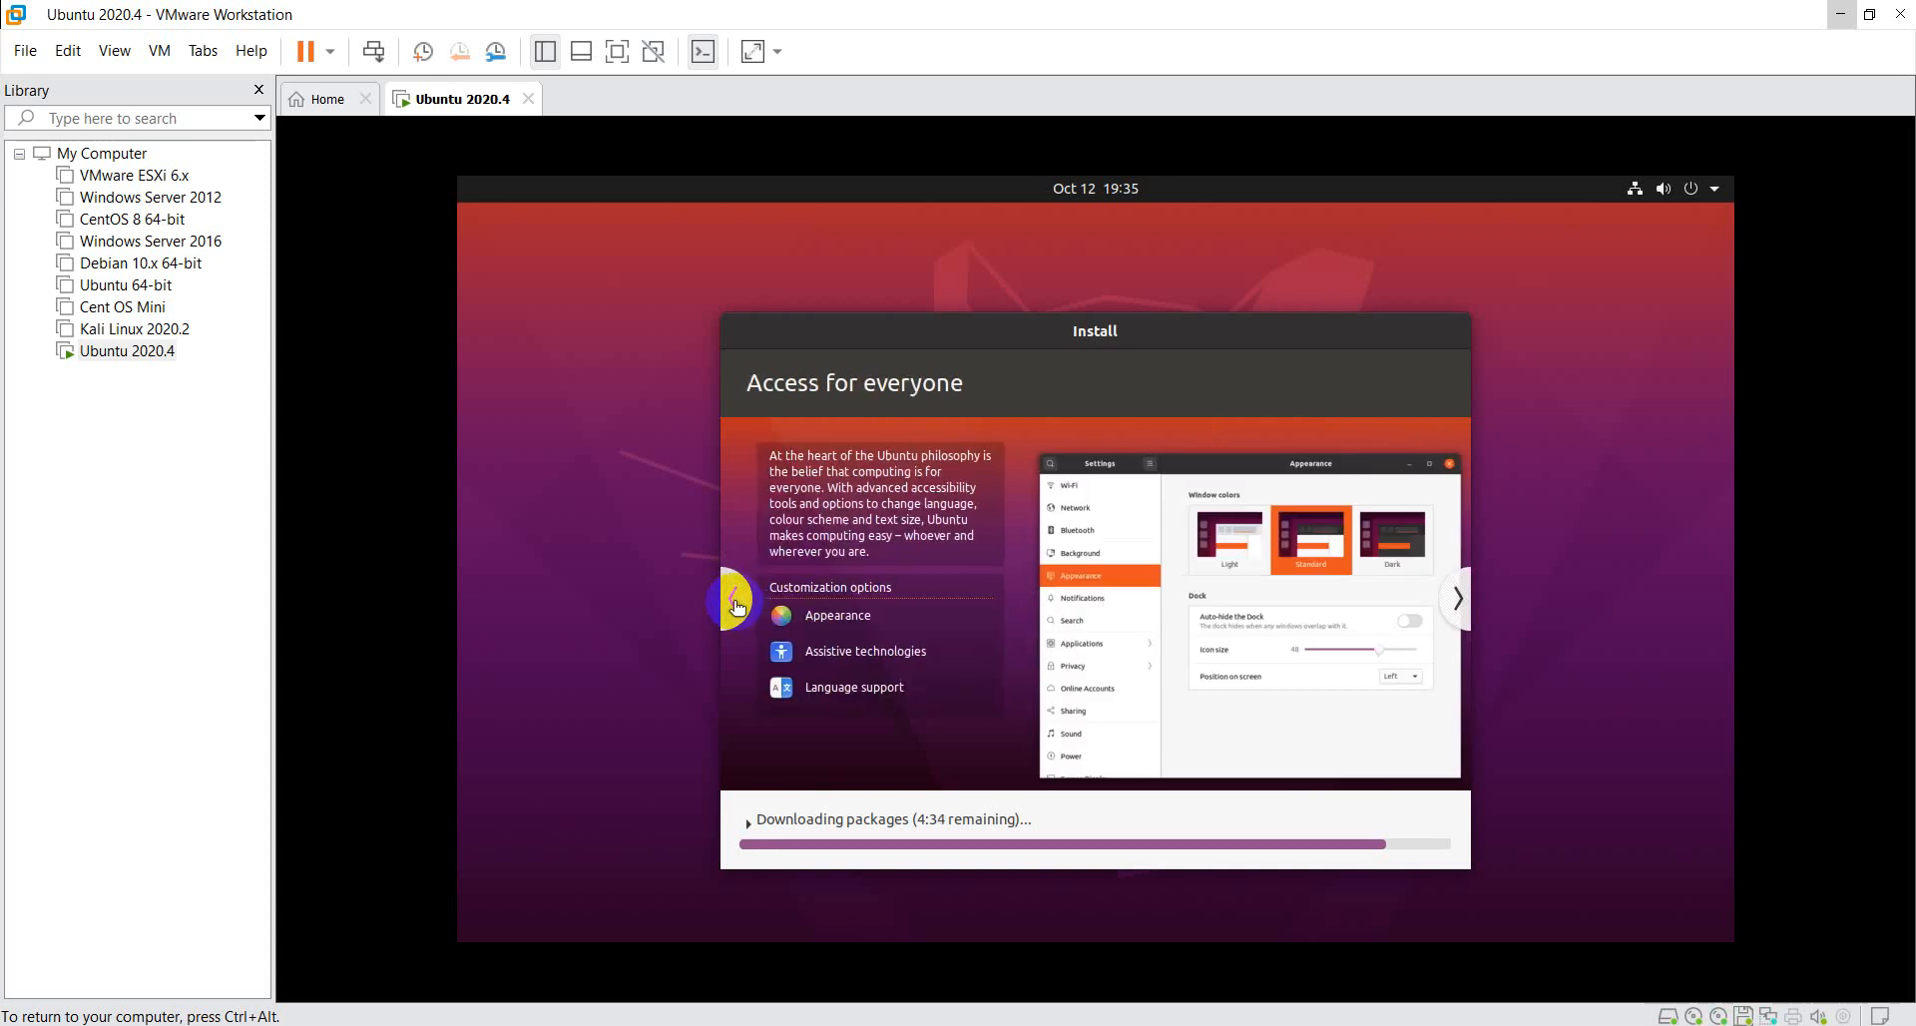
click(737, 598)
click(736, 599)
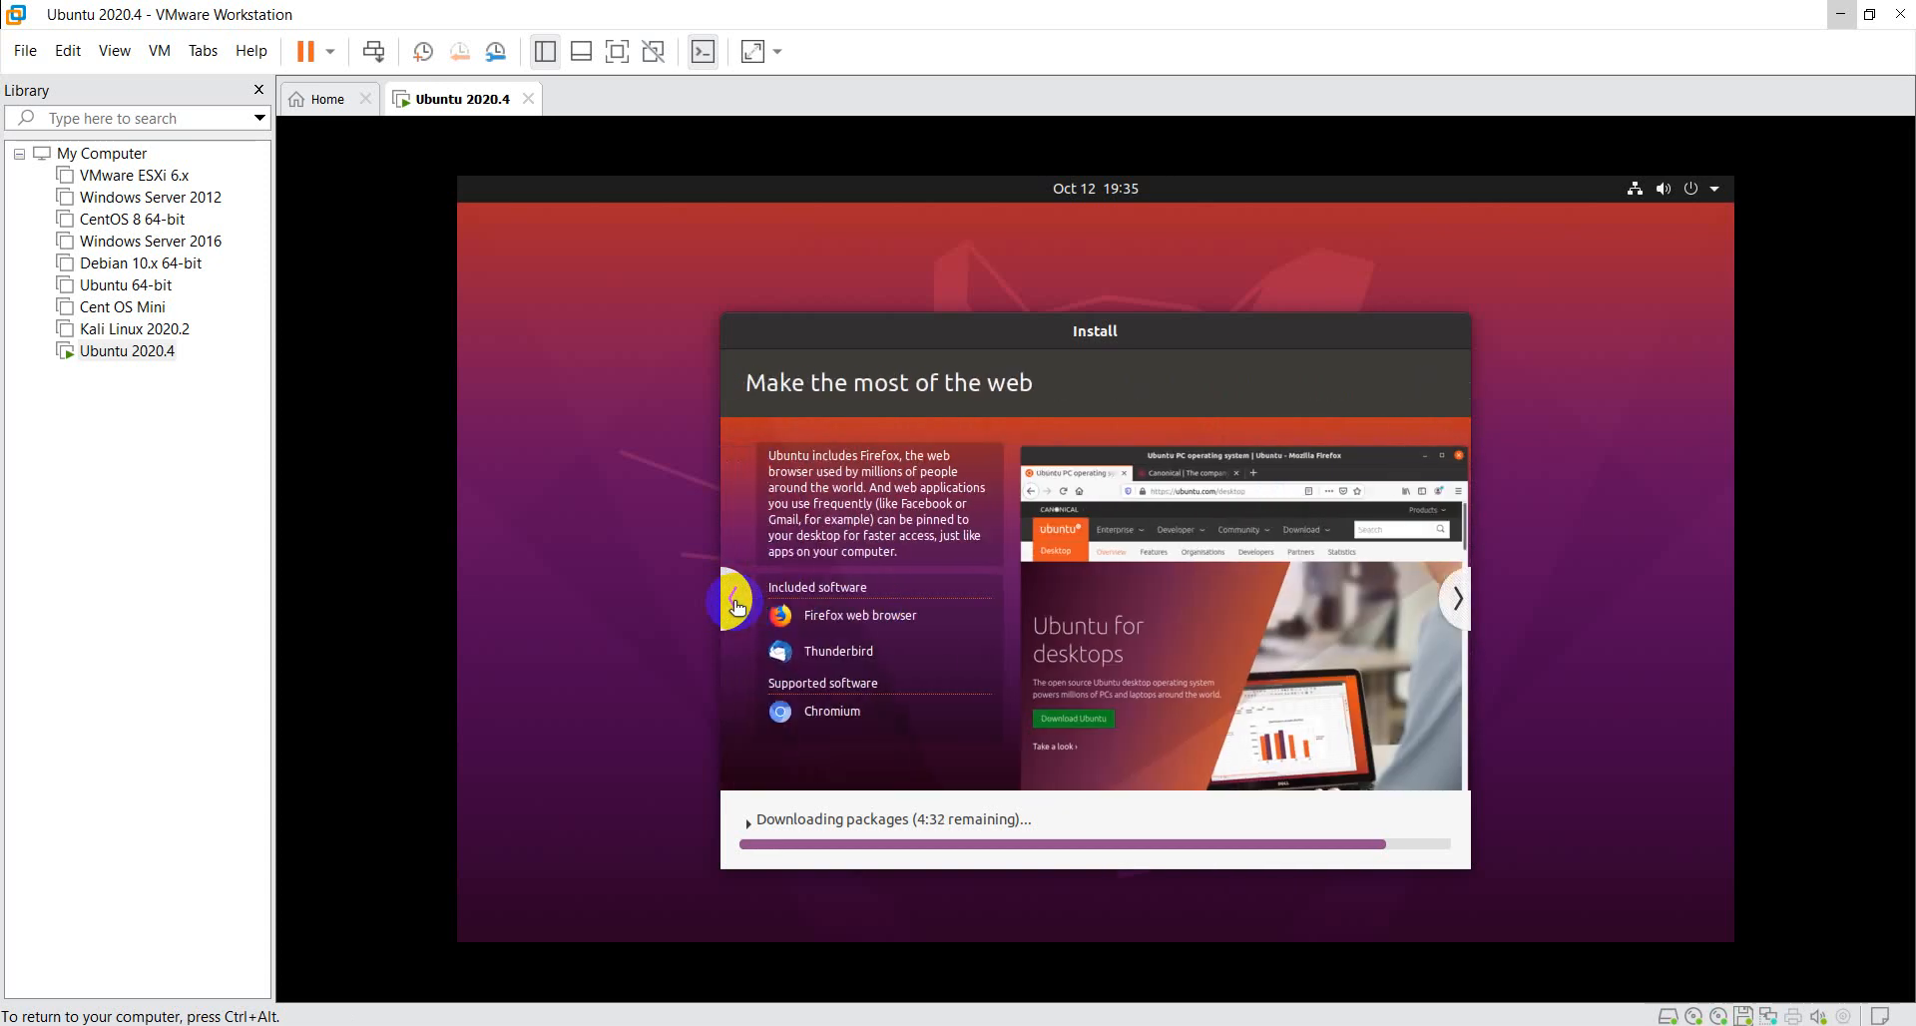
click(736, 599)
click(737, 602)
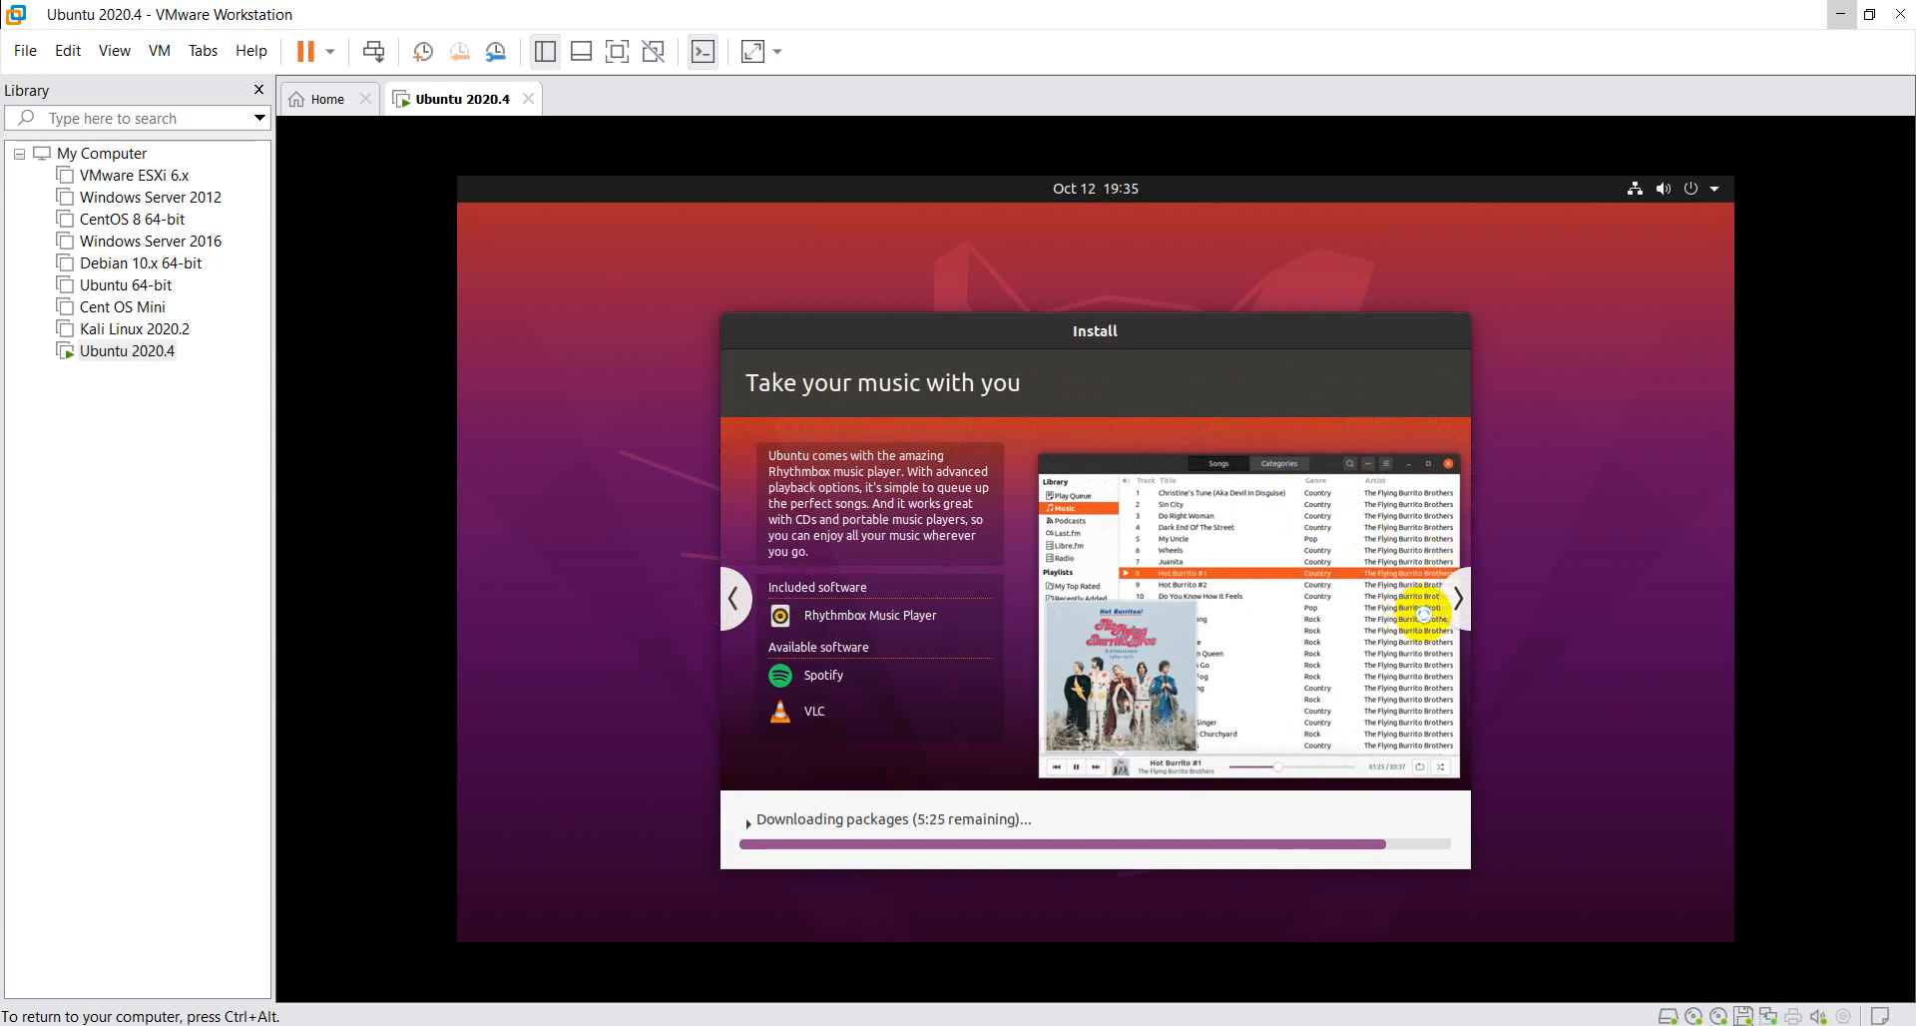
click(1449, 604)
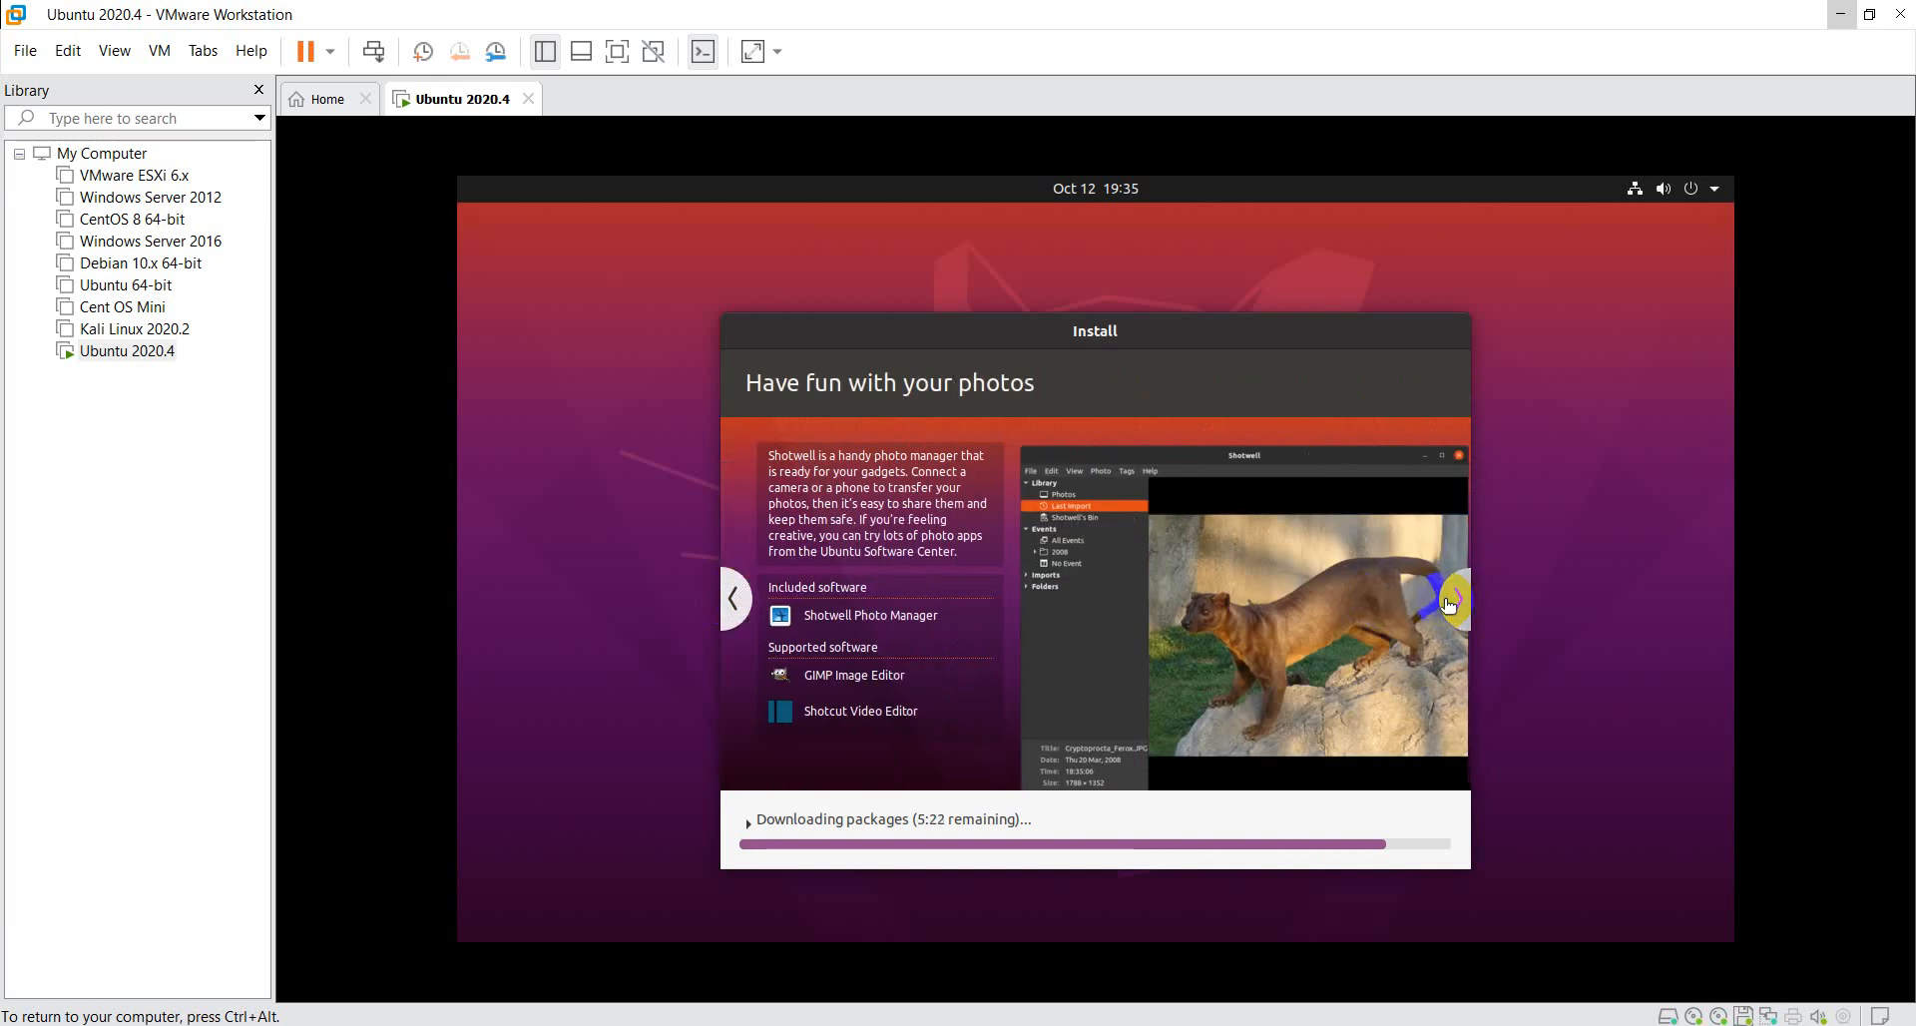
click(1449, 604)
click(1449, 604)
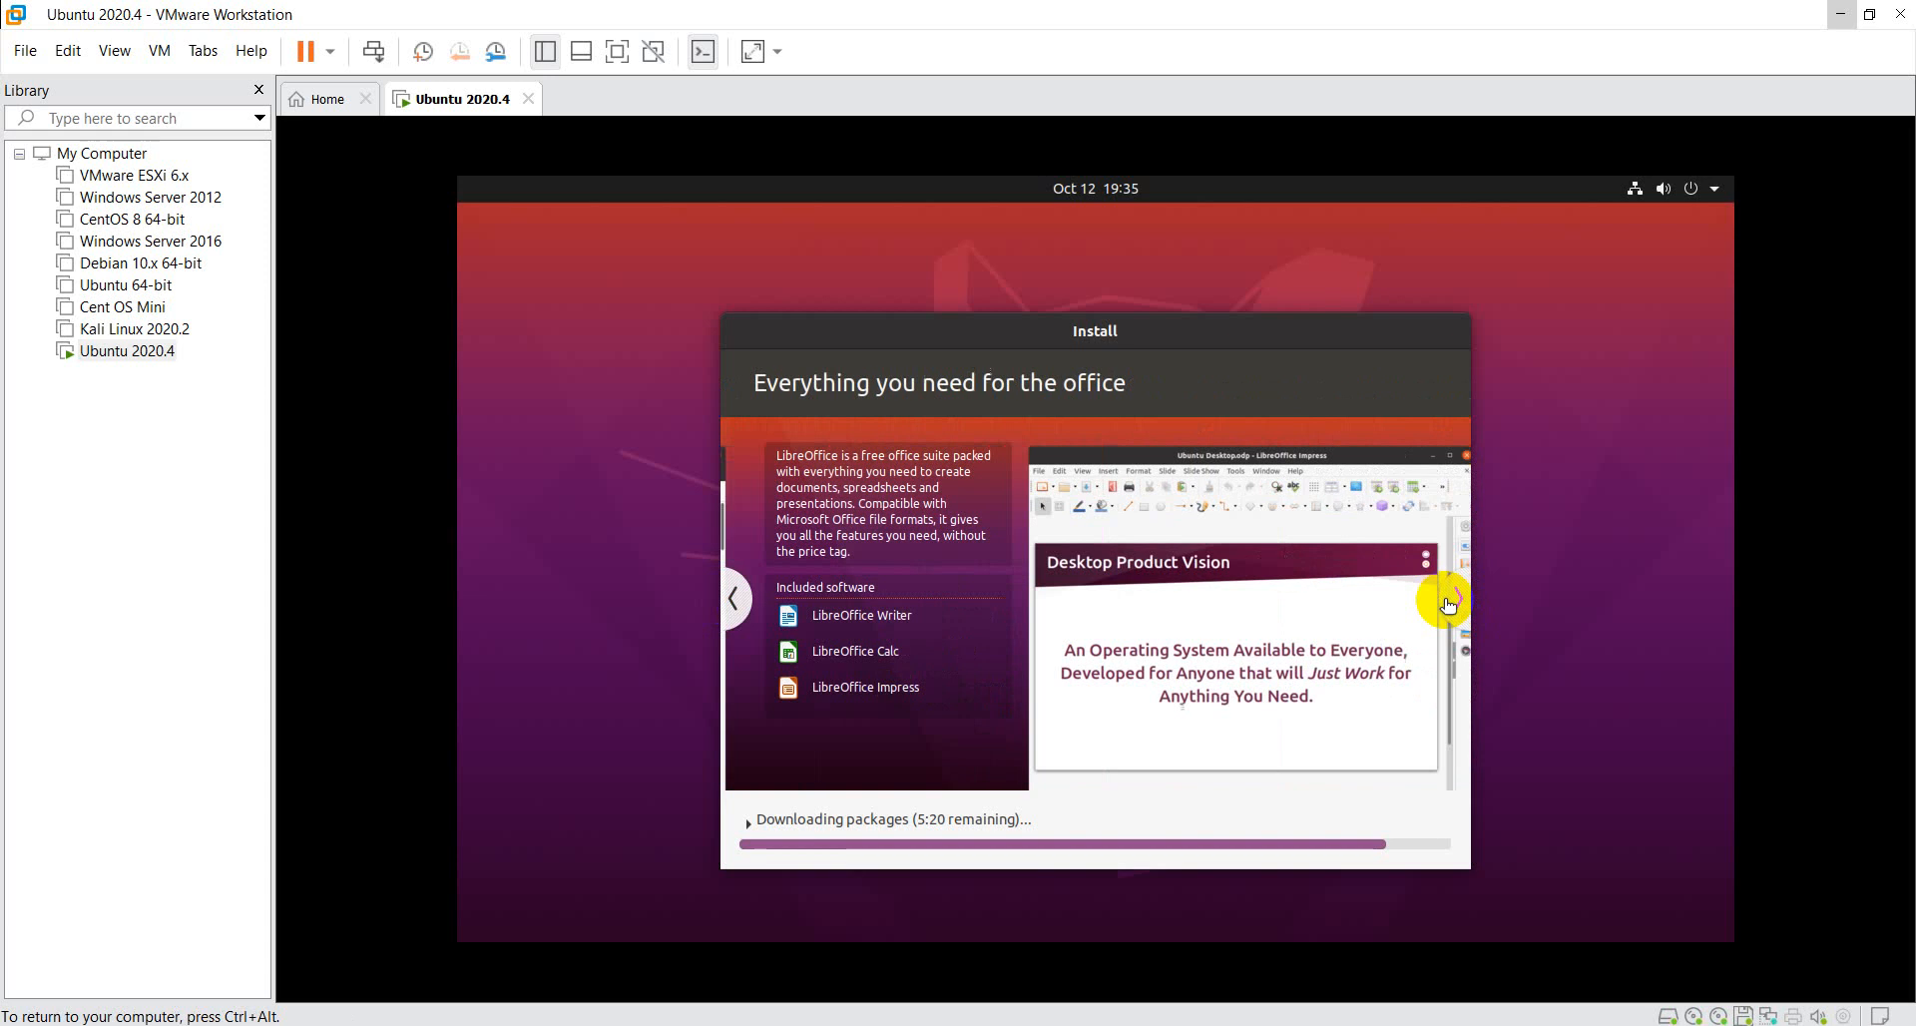
click(1449, 603)
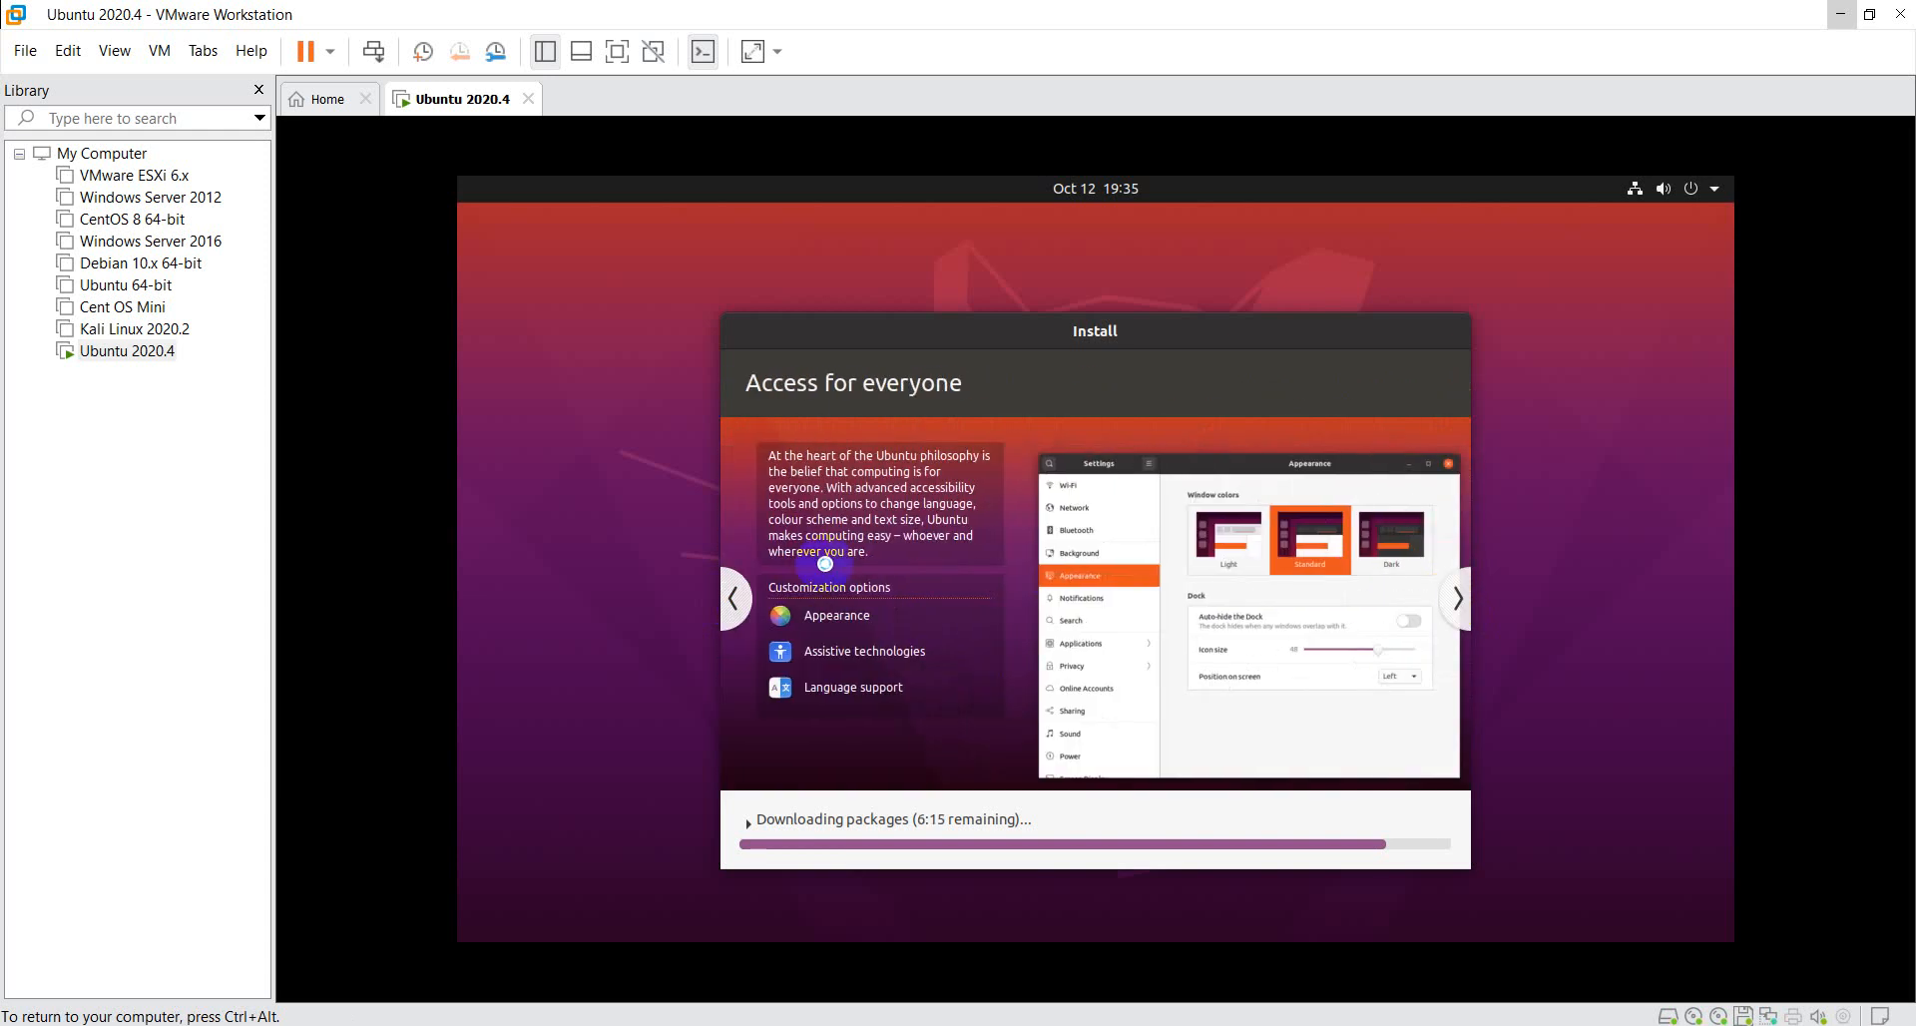
click(738, 603)
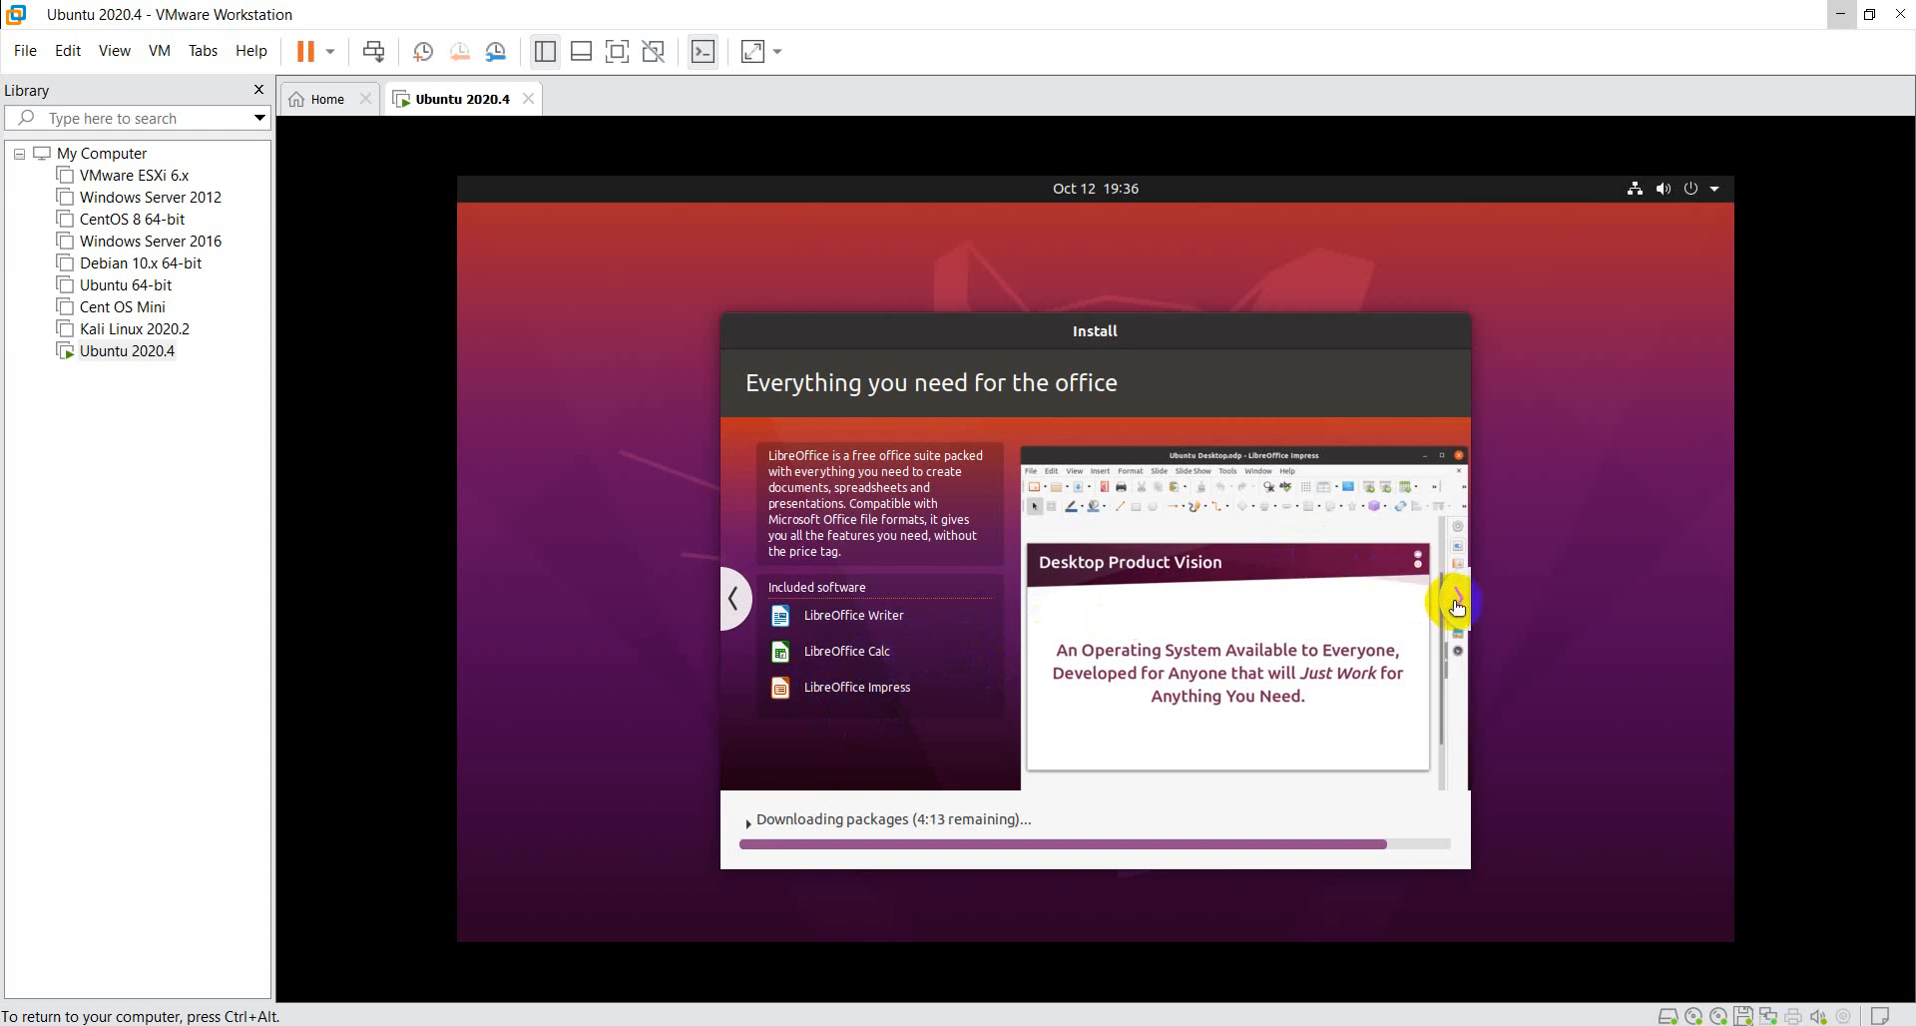
click(1458, 600)
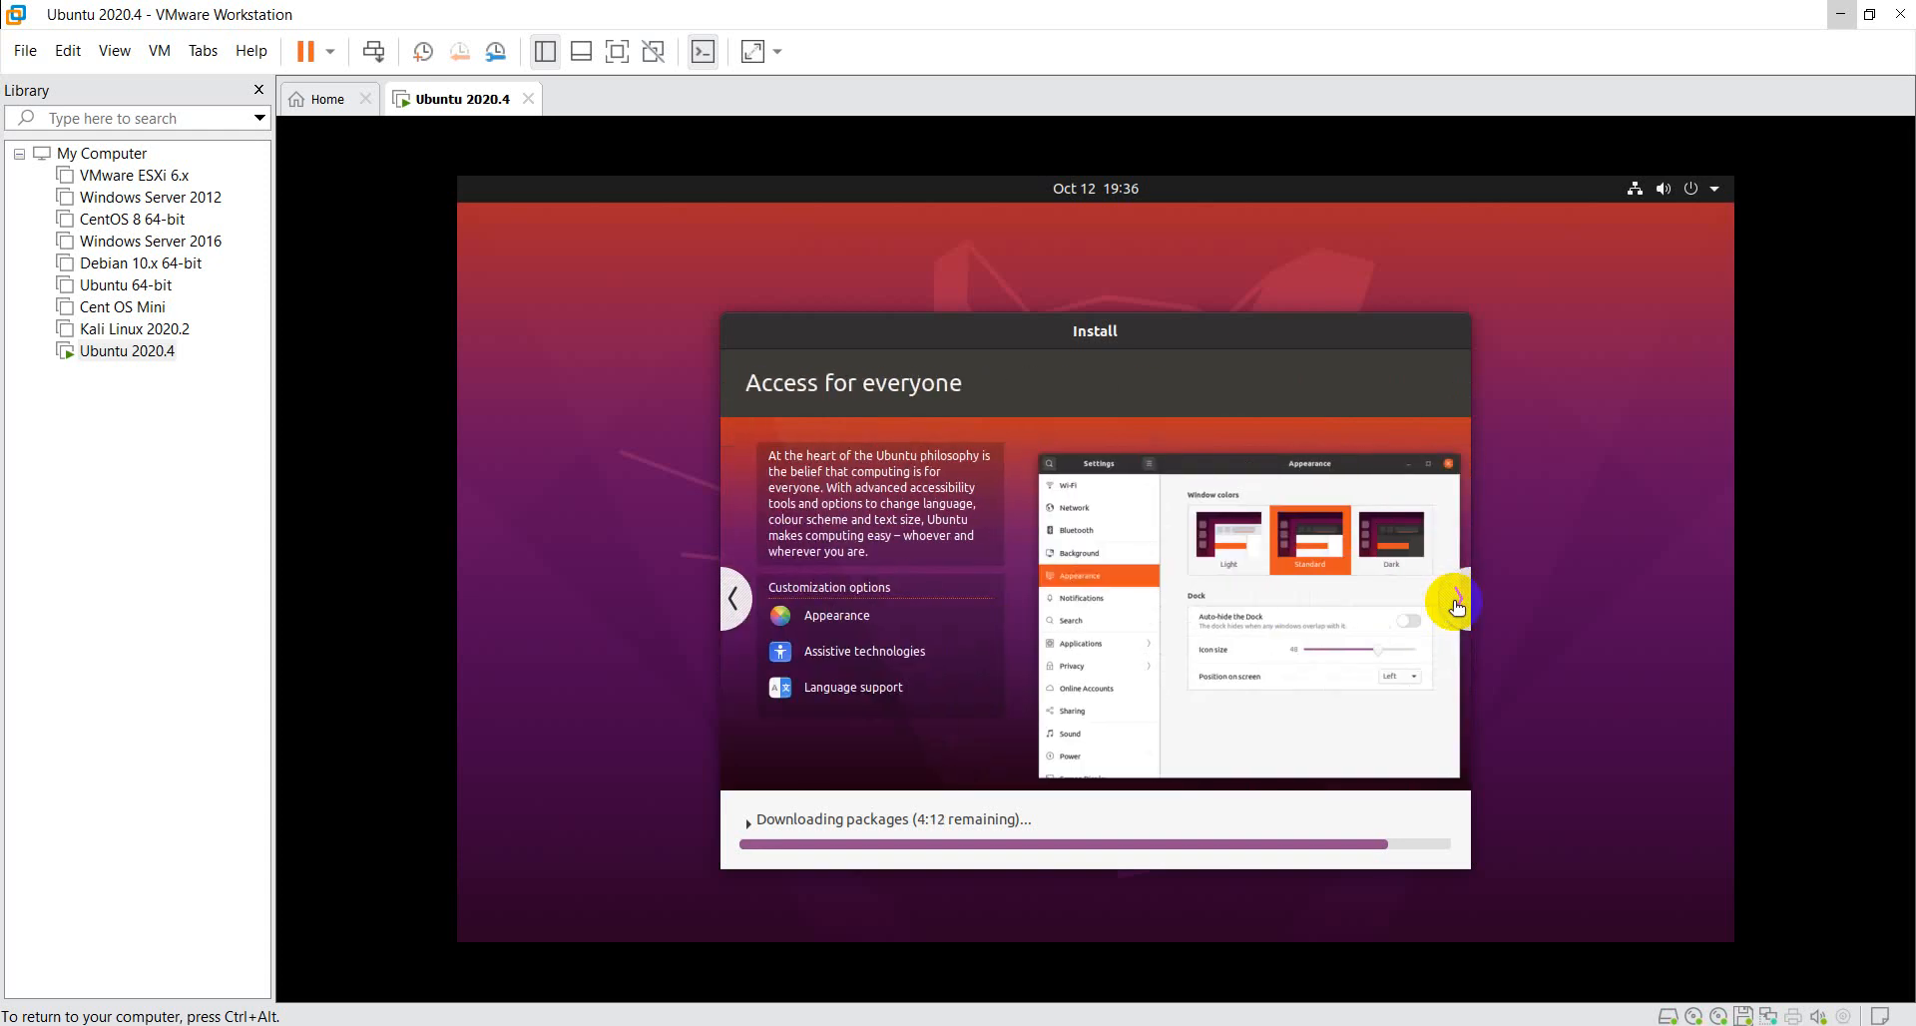
click(1457, 601)
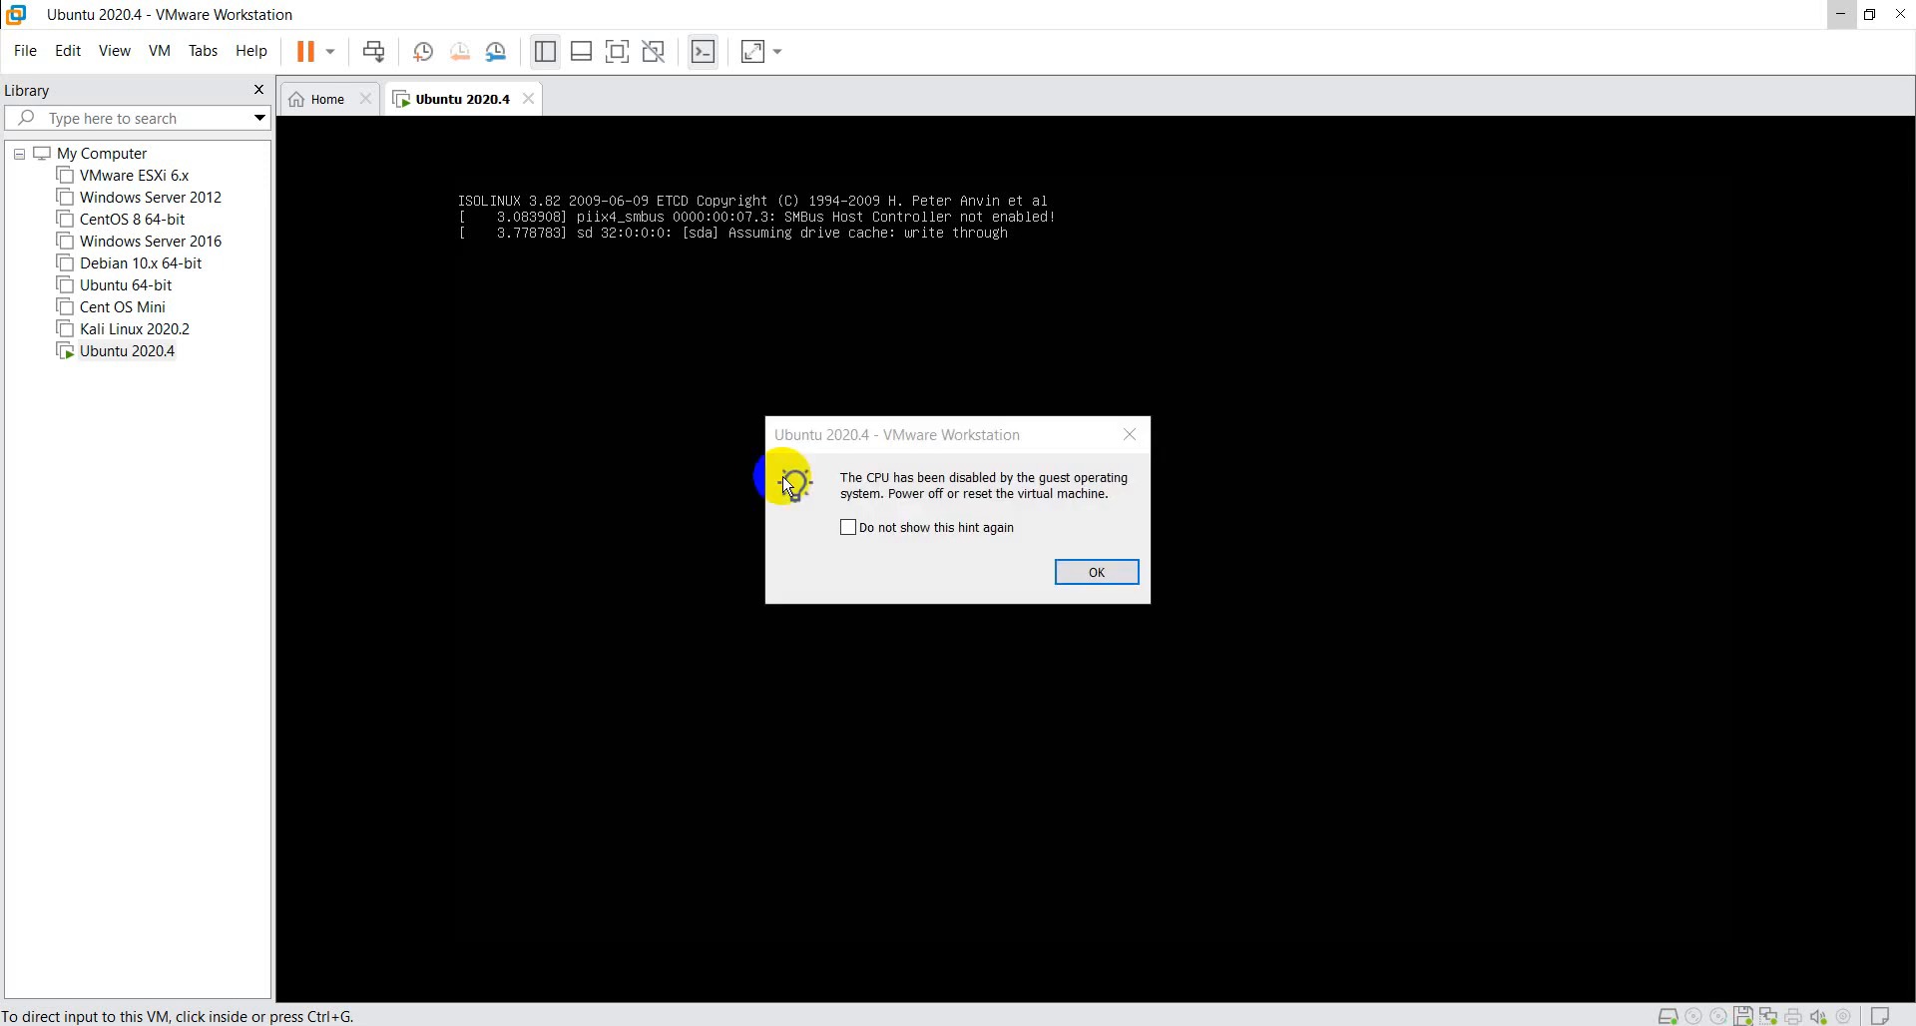
- Dismiss the disabled-CPU hint with Do not show this hint again enabled, and restart the Ubuntu 2020.4 guest
click(887, 537)
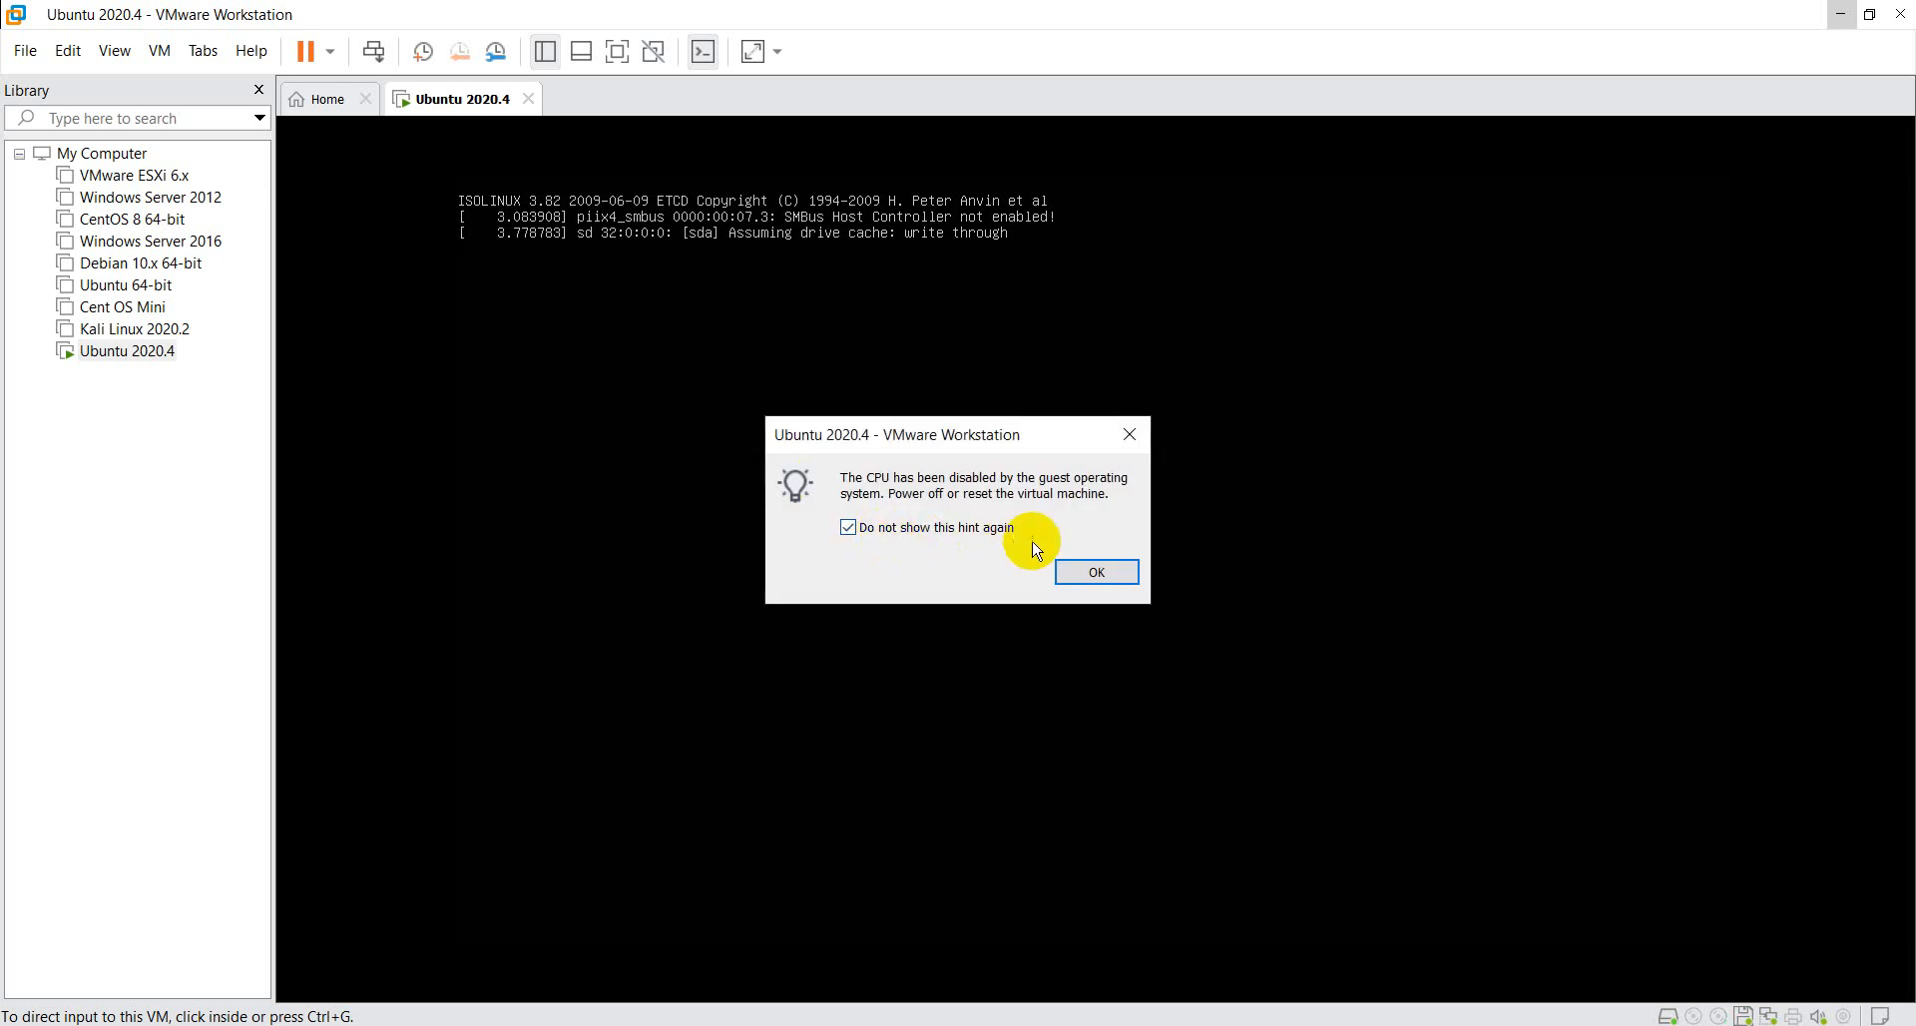
click(1093, 577)
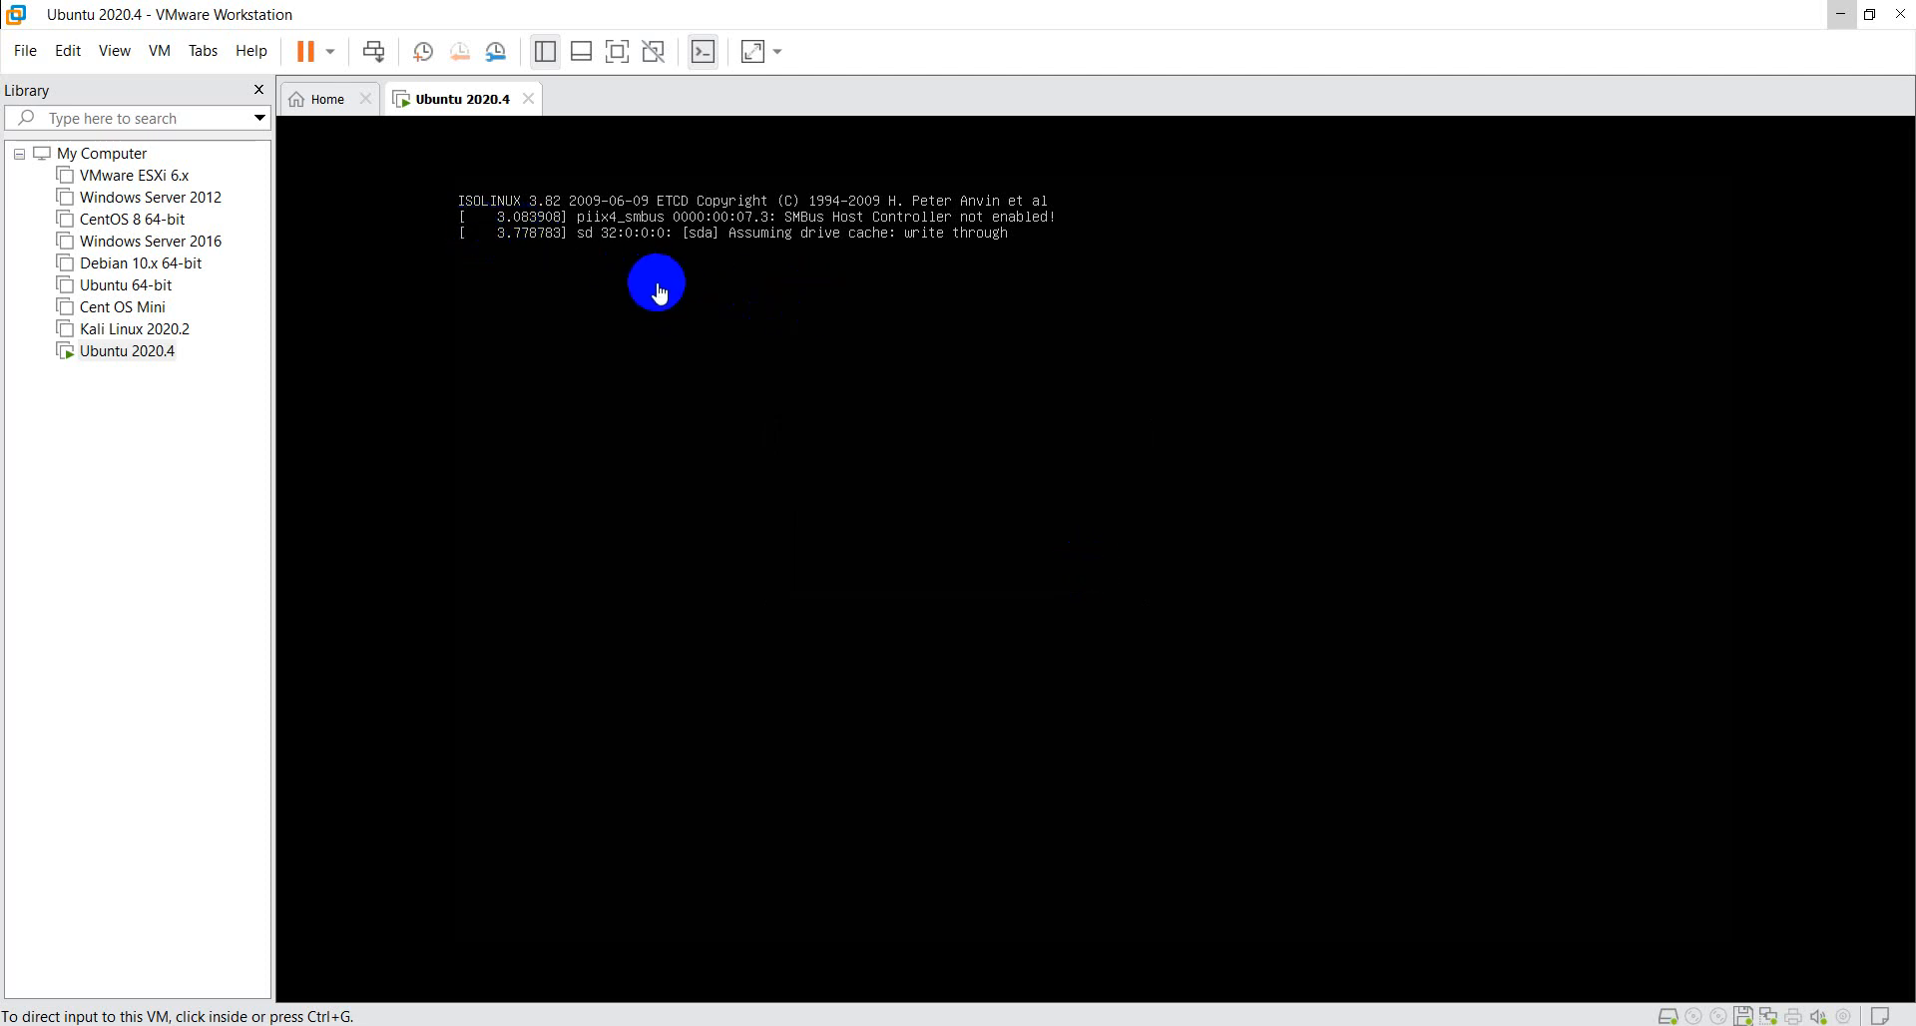
click(331, 52)
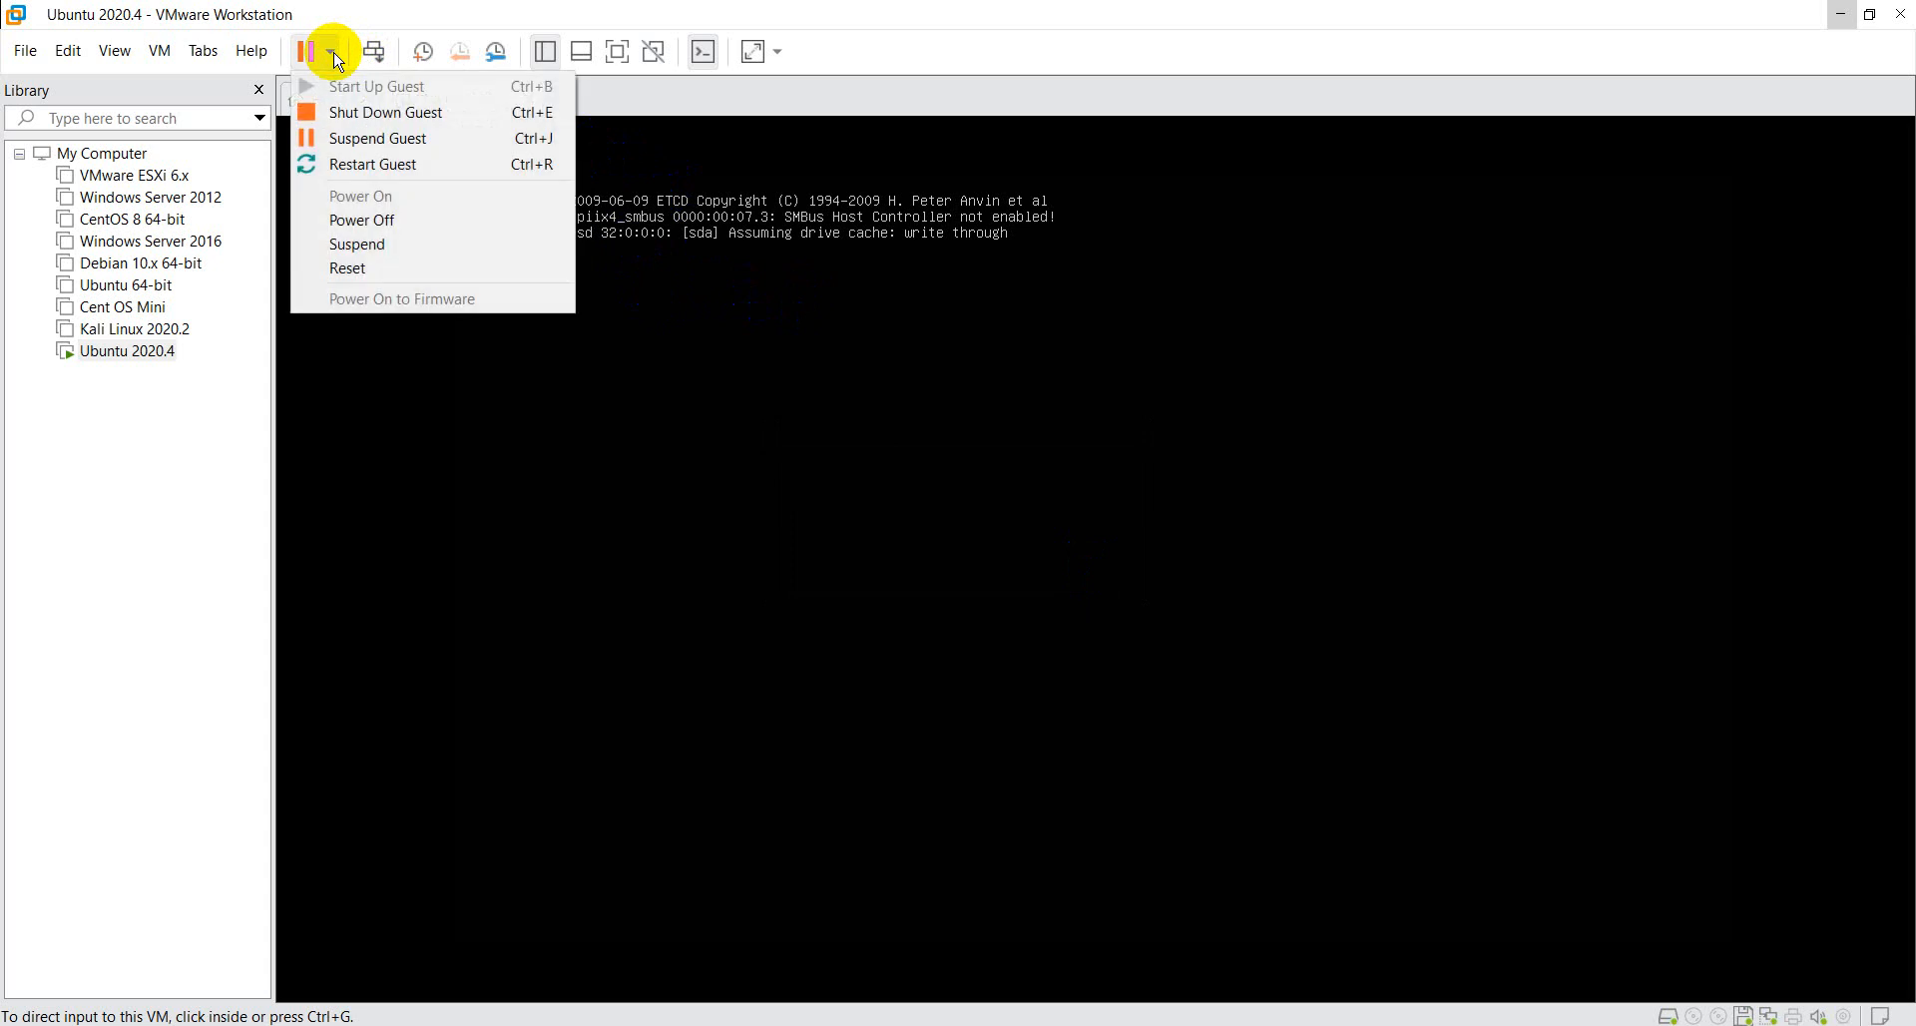
click(330, 52)
click(330, 52)
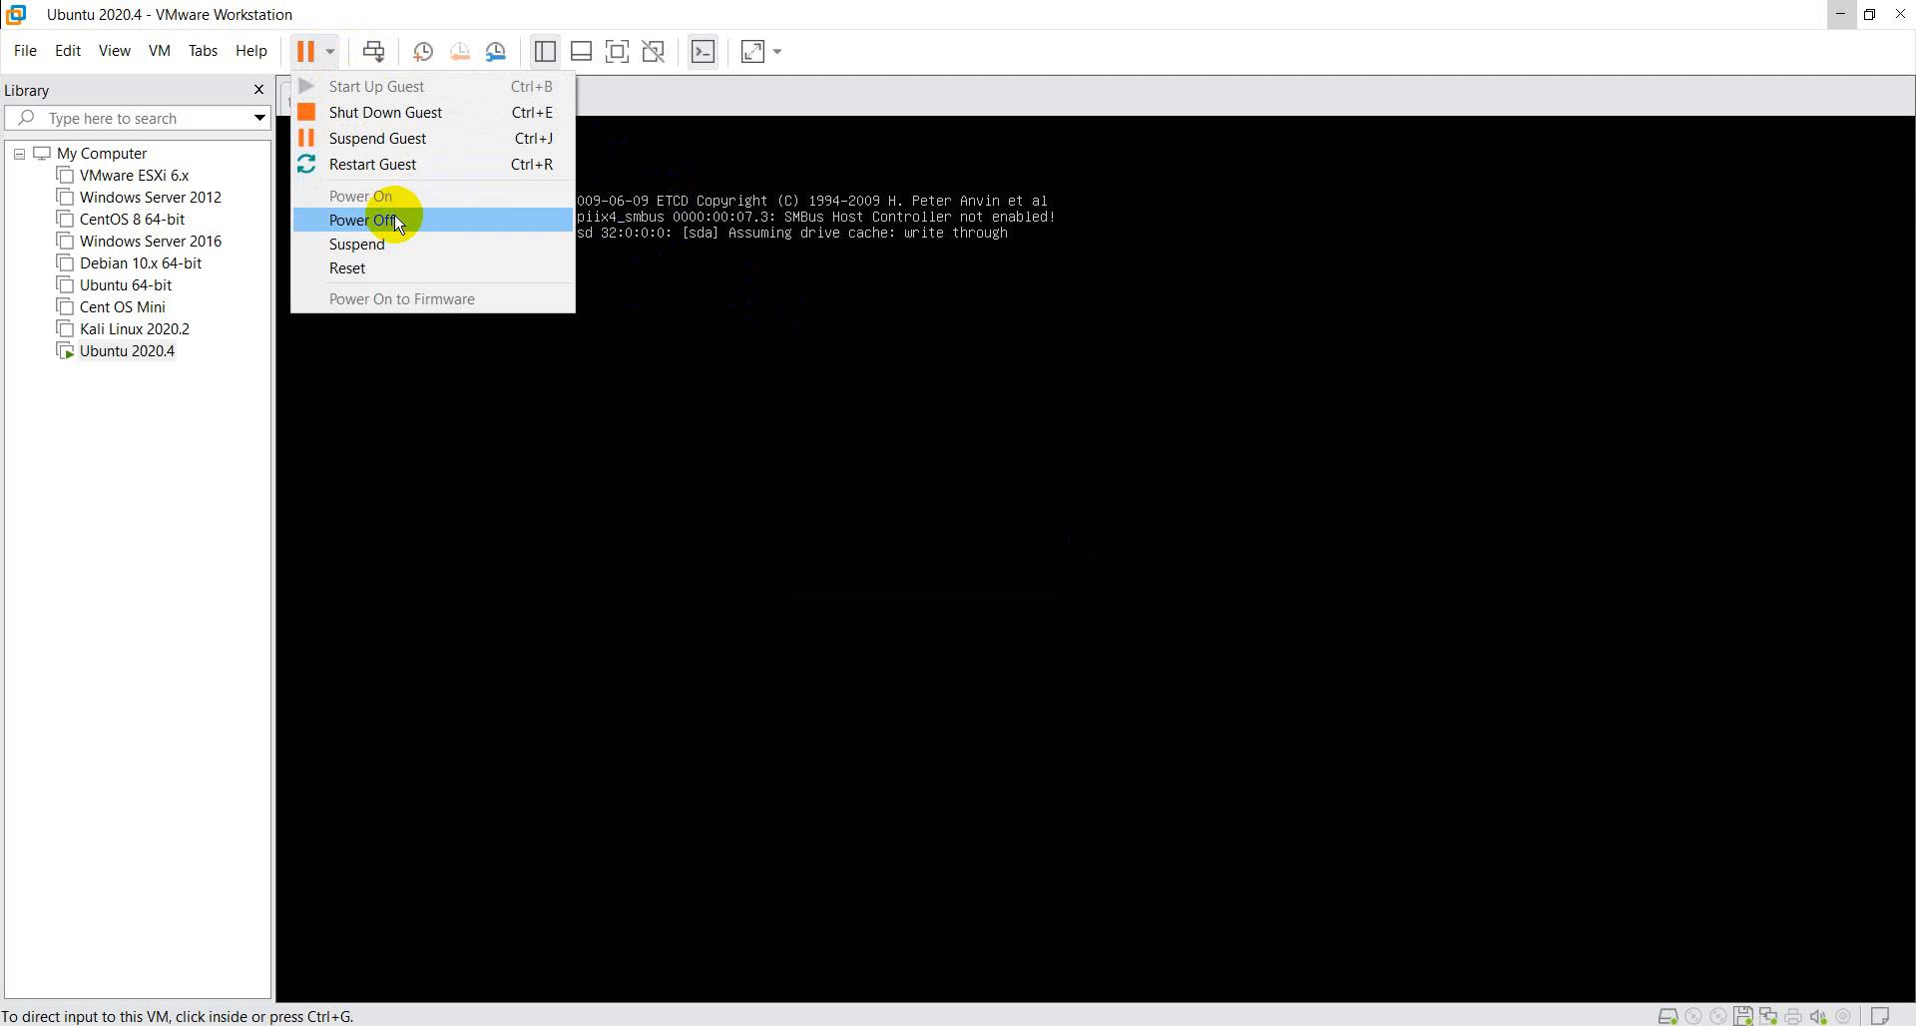
click(855, 236)
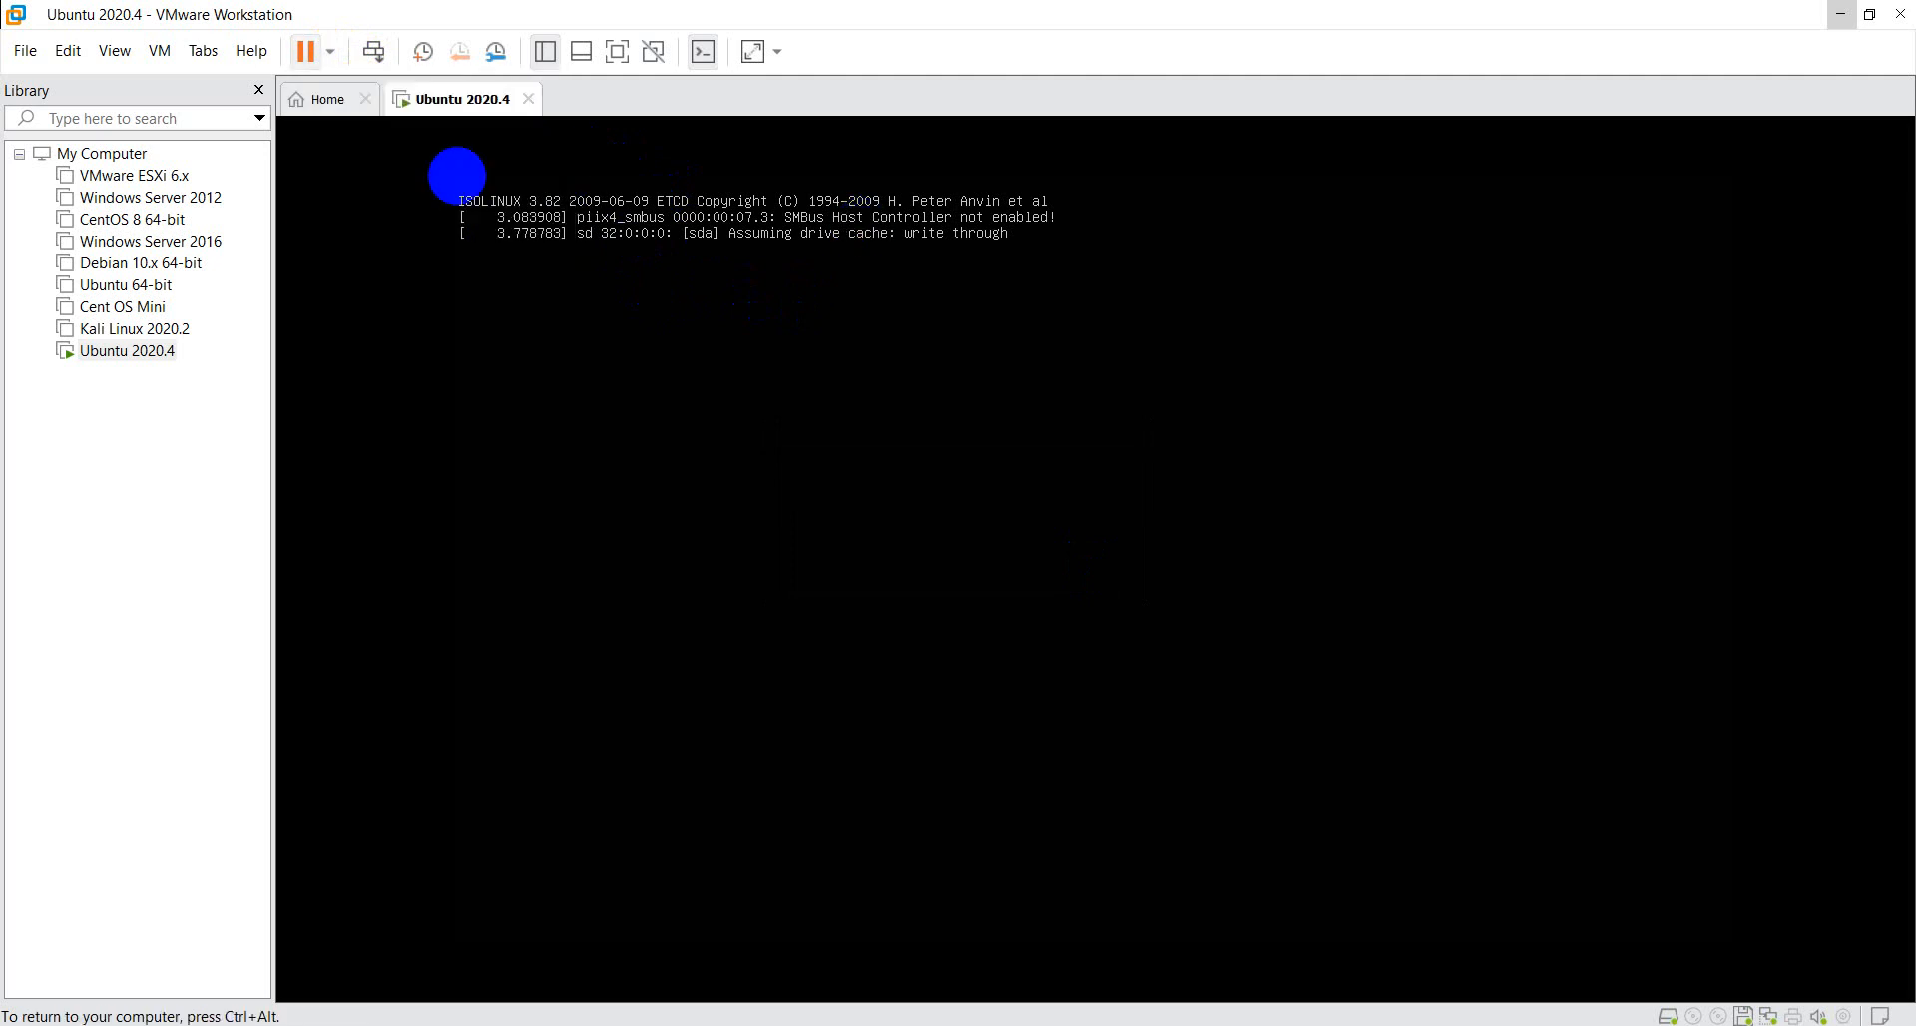
key(ctrl+alt)
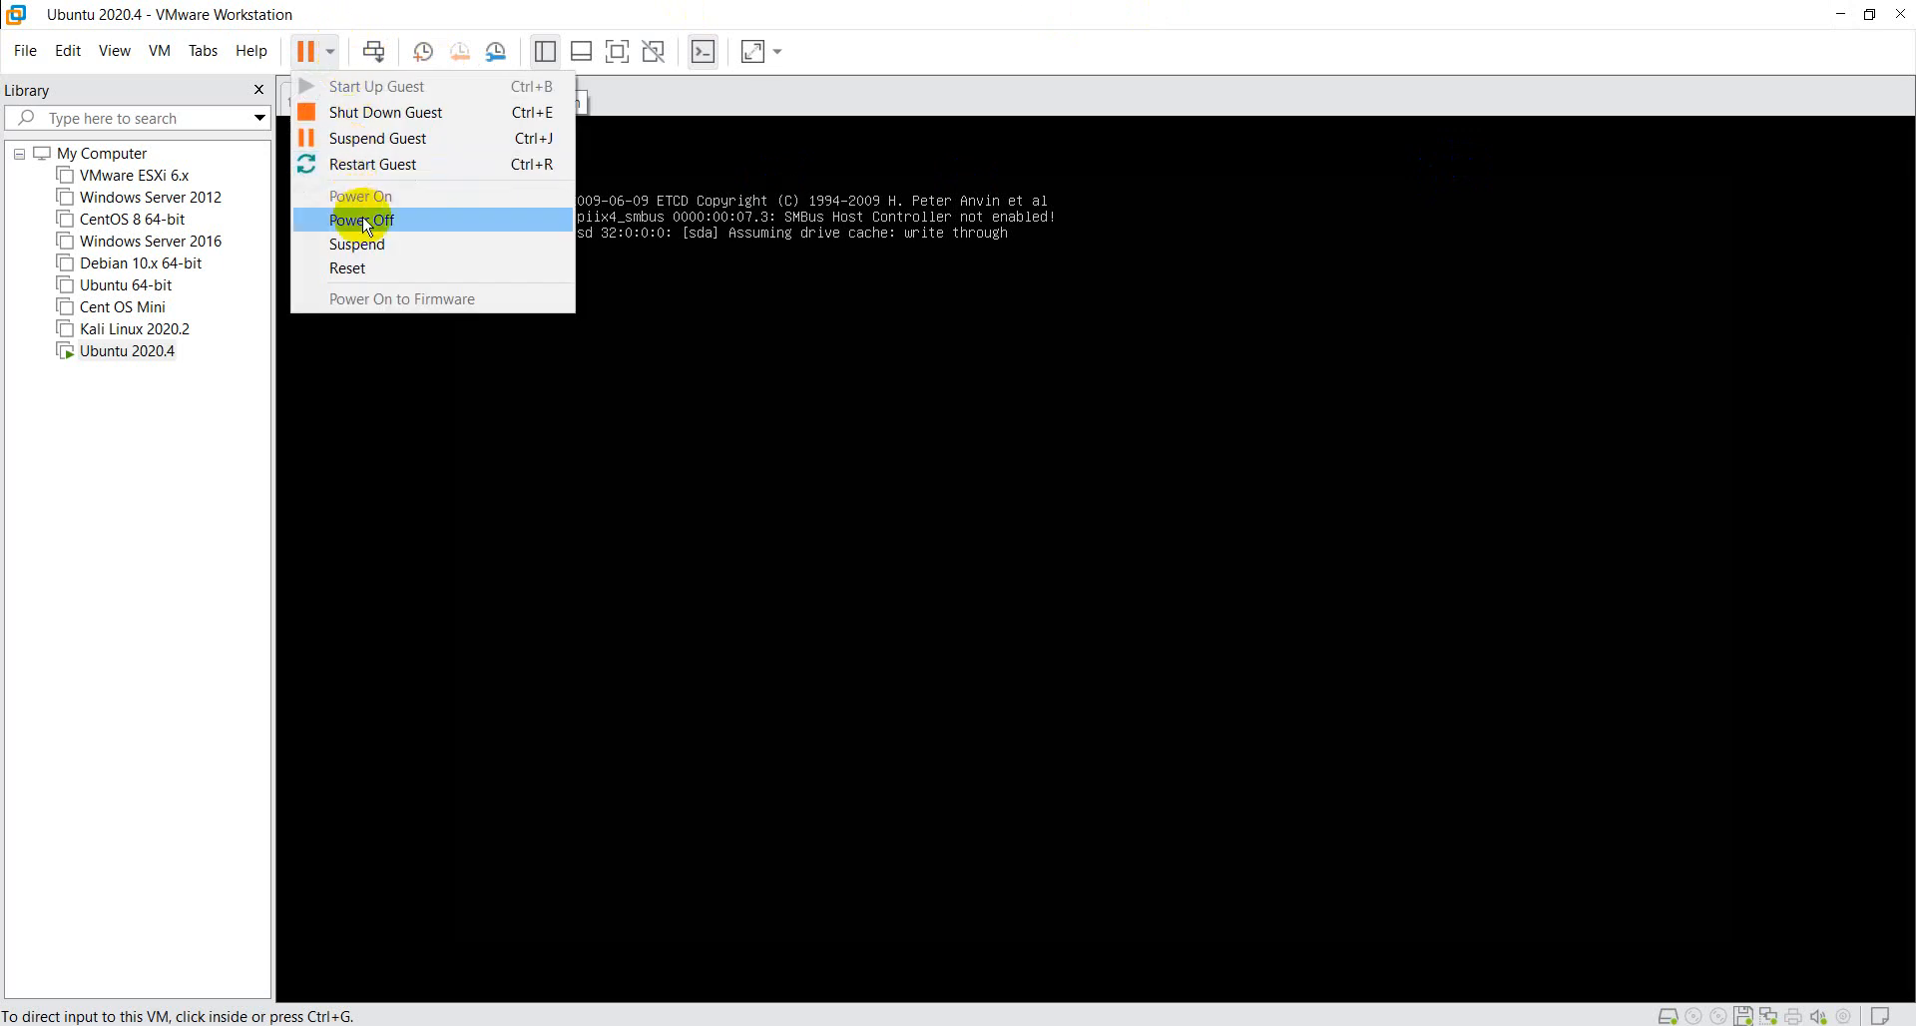
click(336, 167)
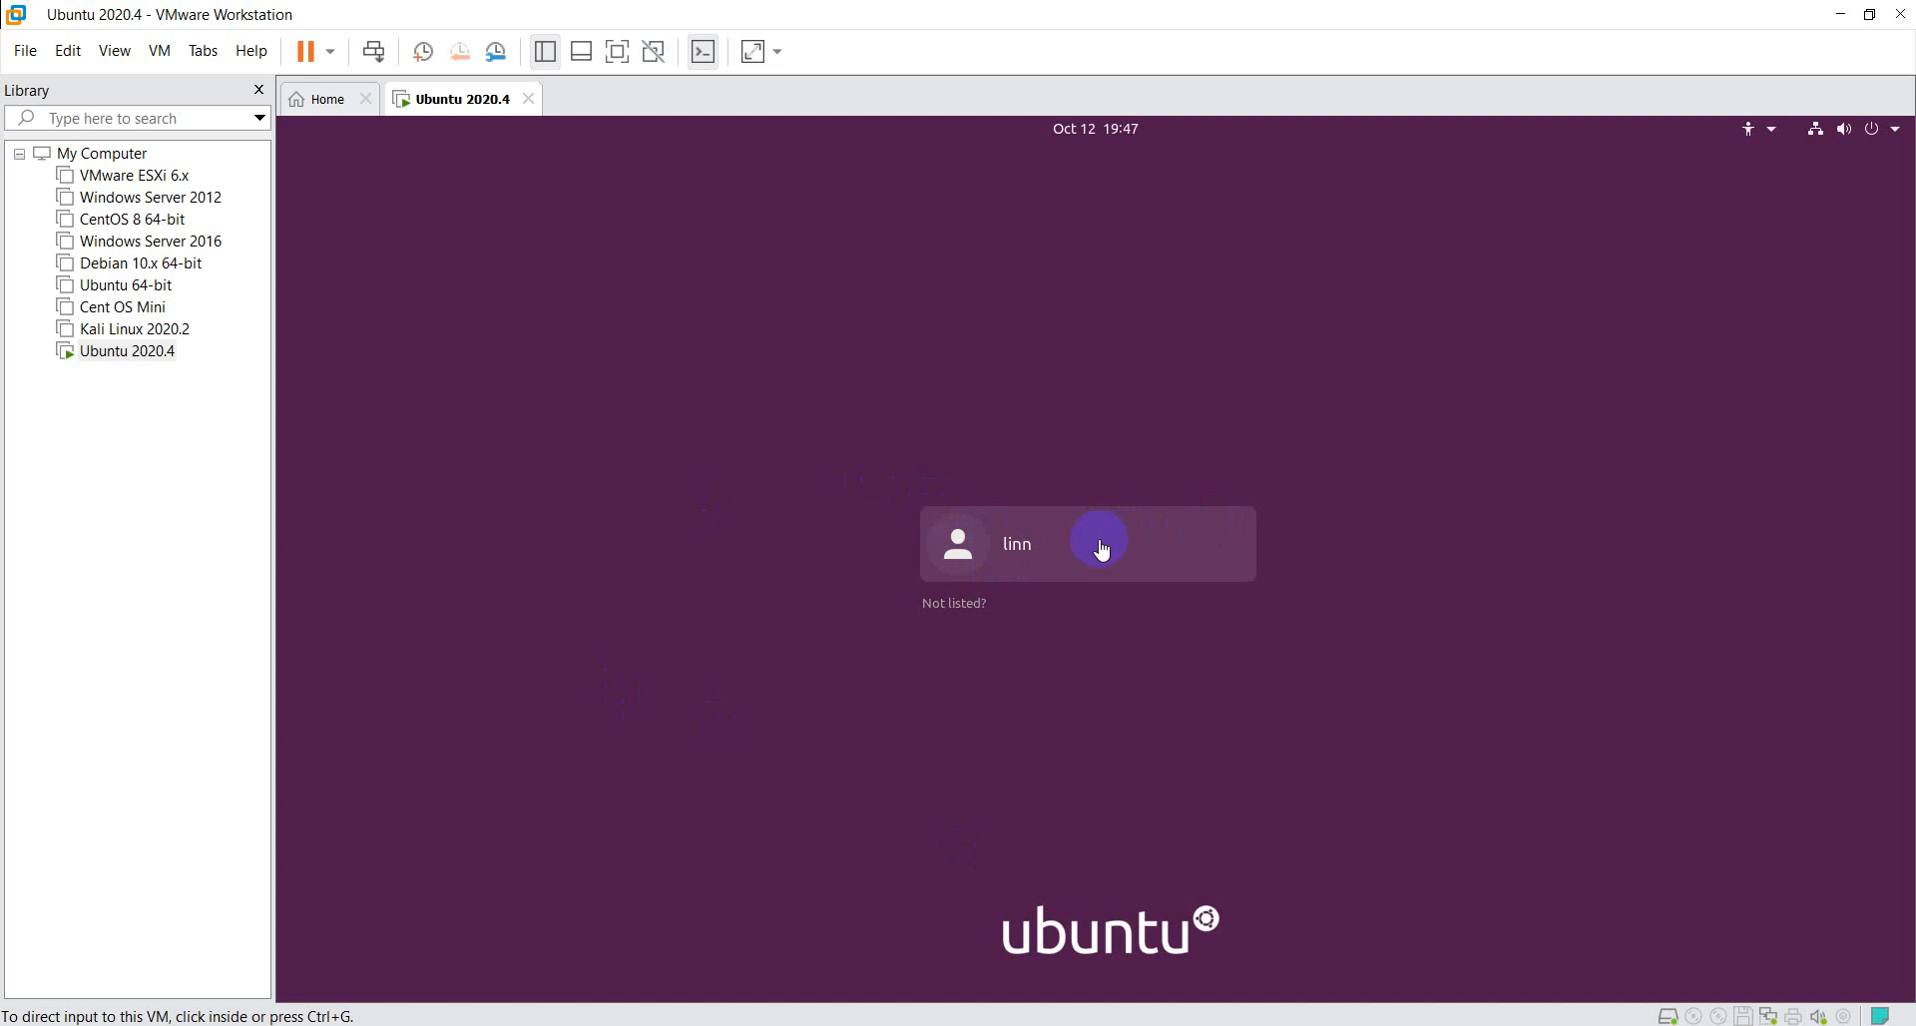
- Examine the manual username prompt behind the Not listed? option on the Ubuntu login screen, switching between it and the user list
click(945, 604)
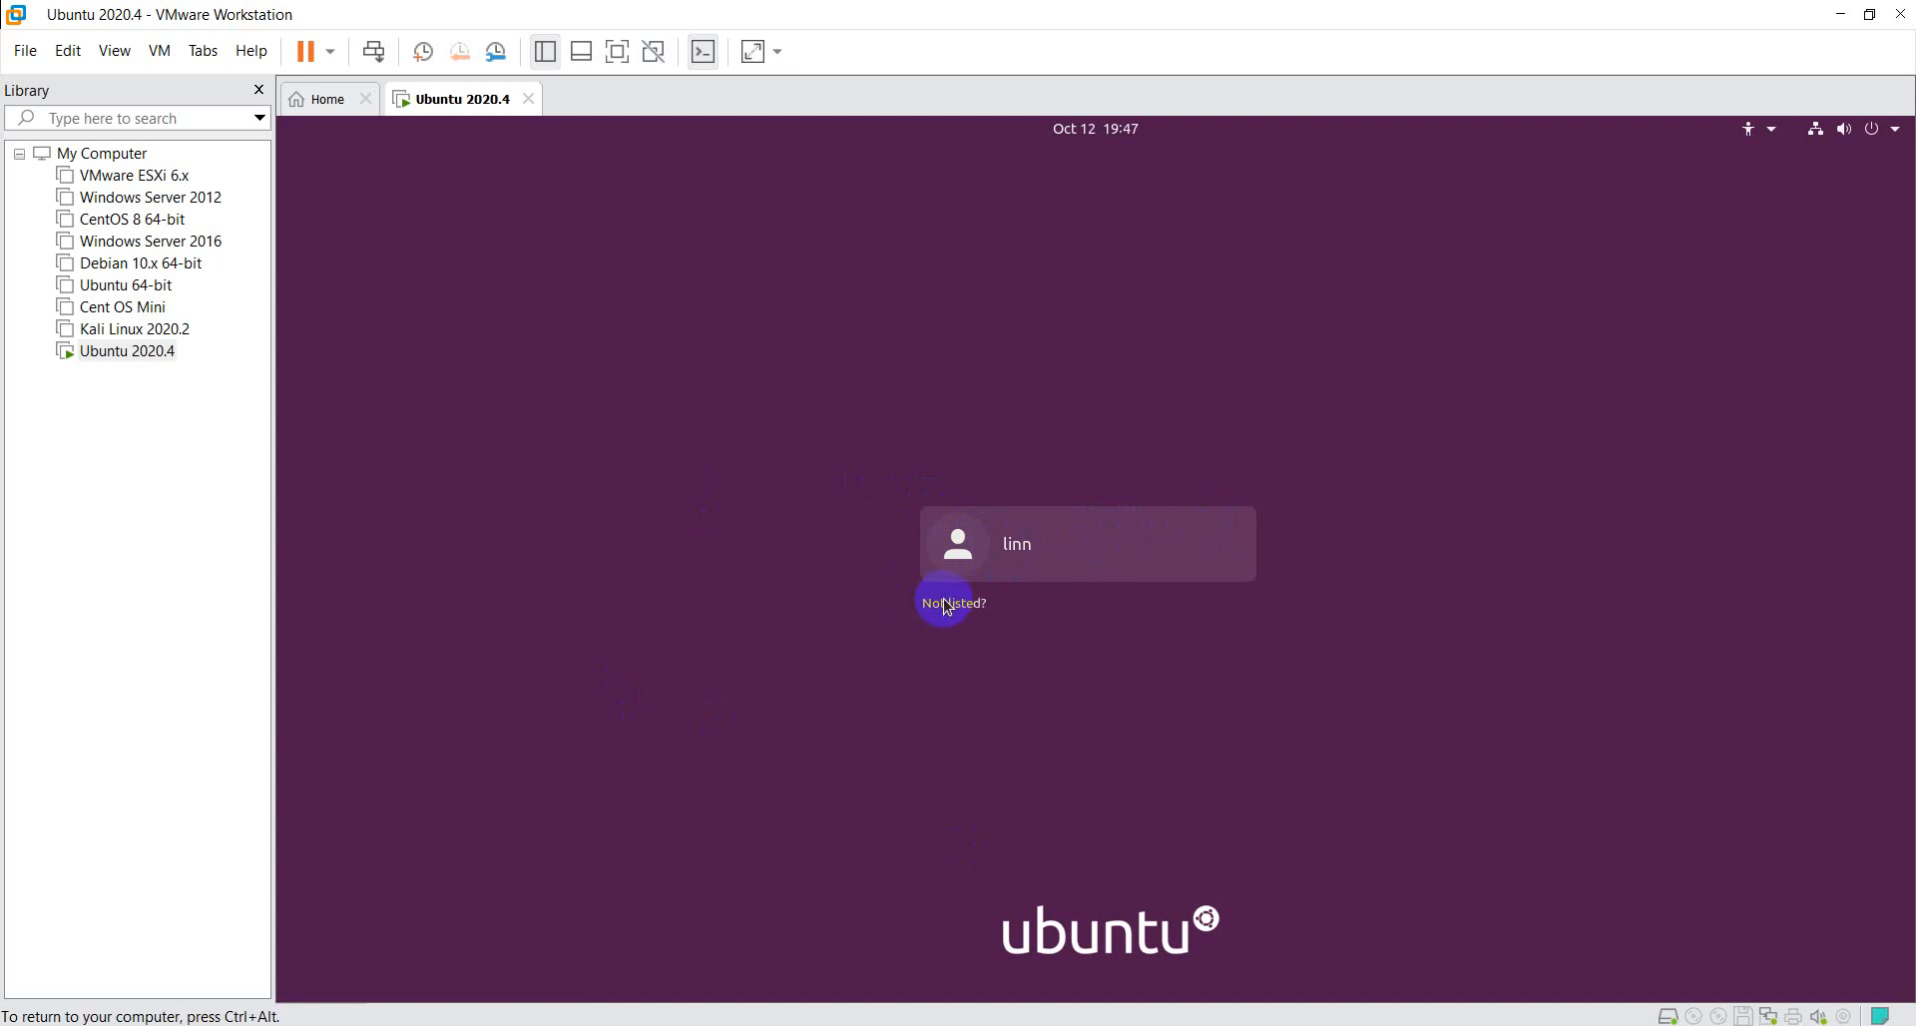
click(945, 604)
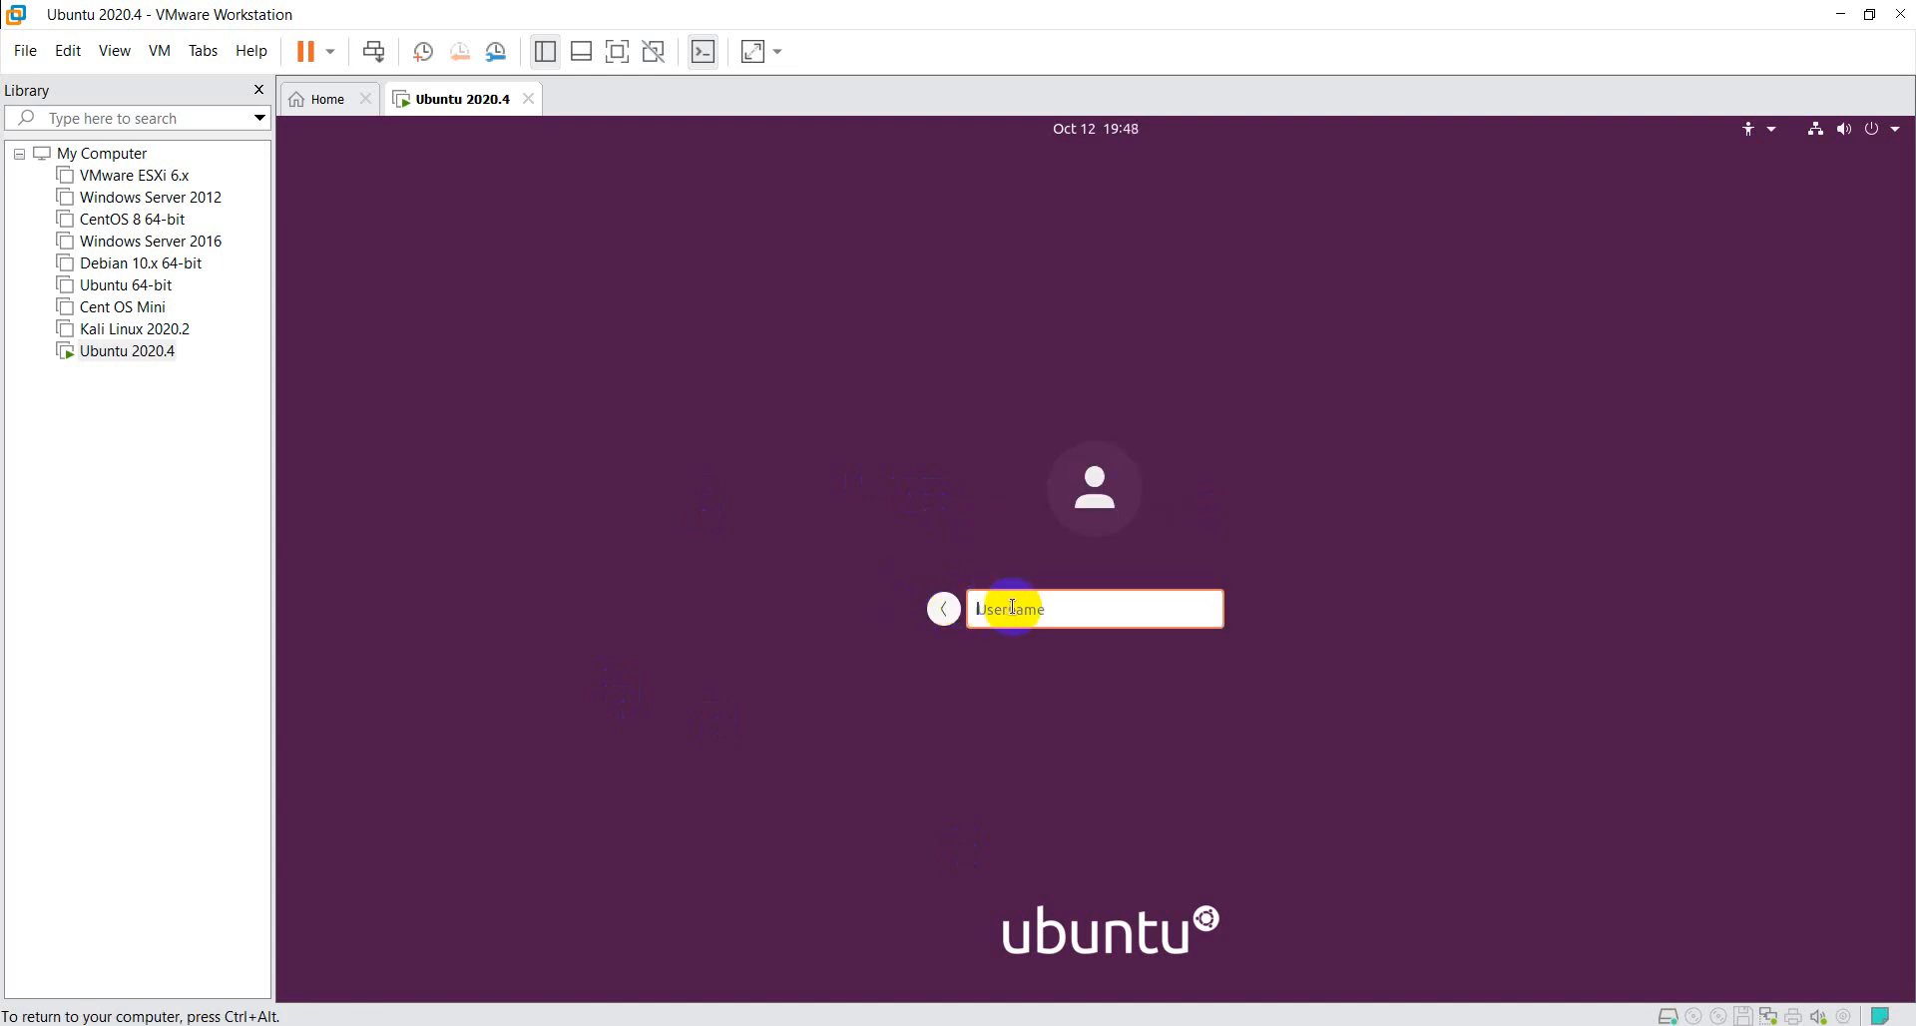
click(943, 608)
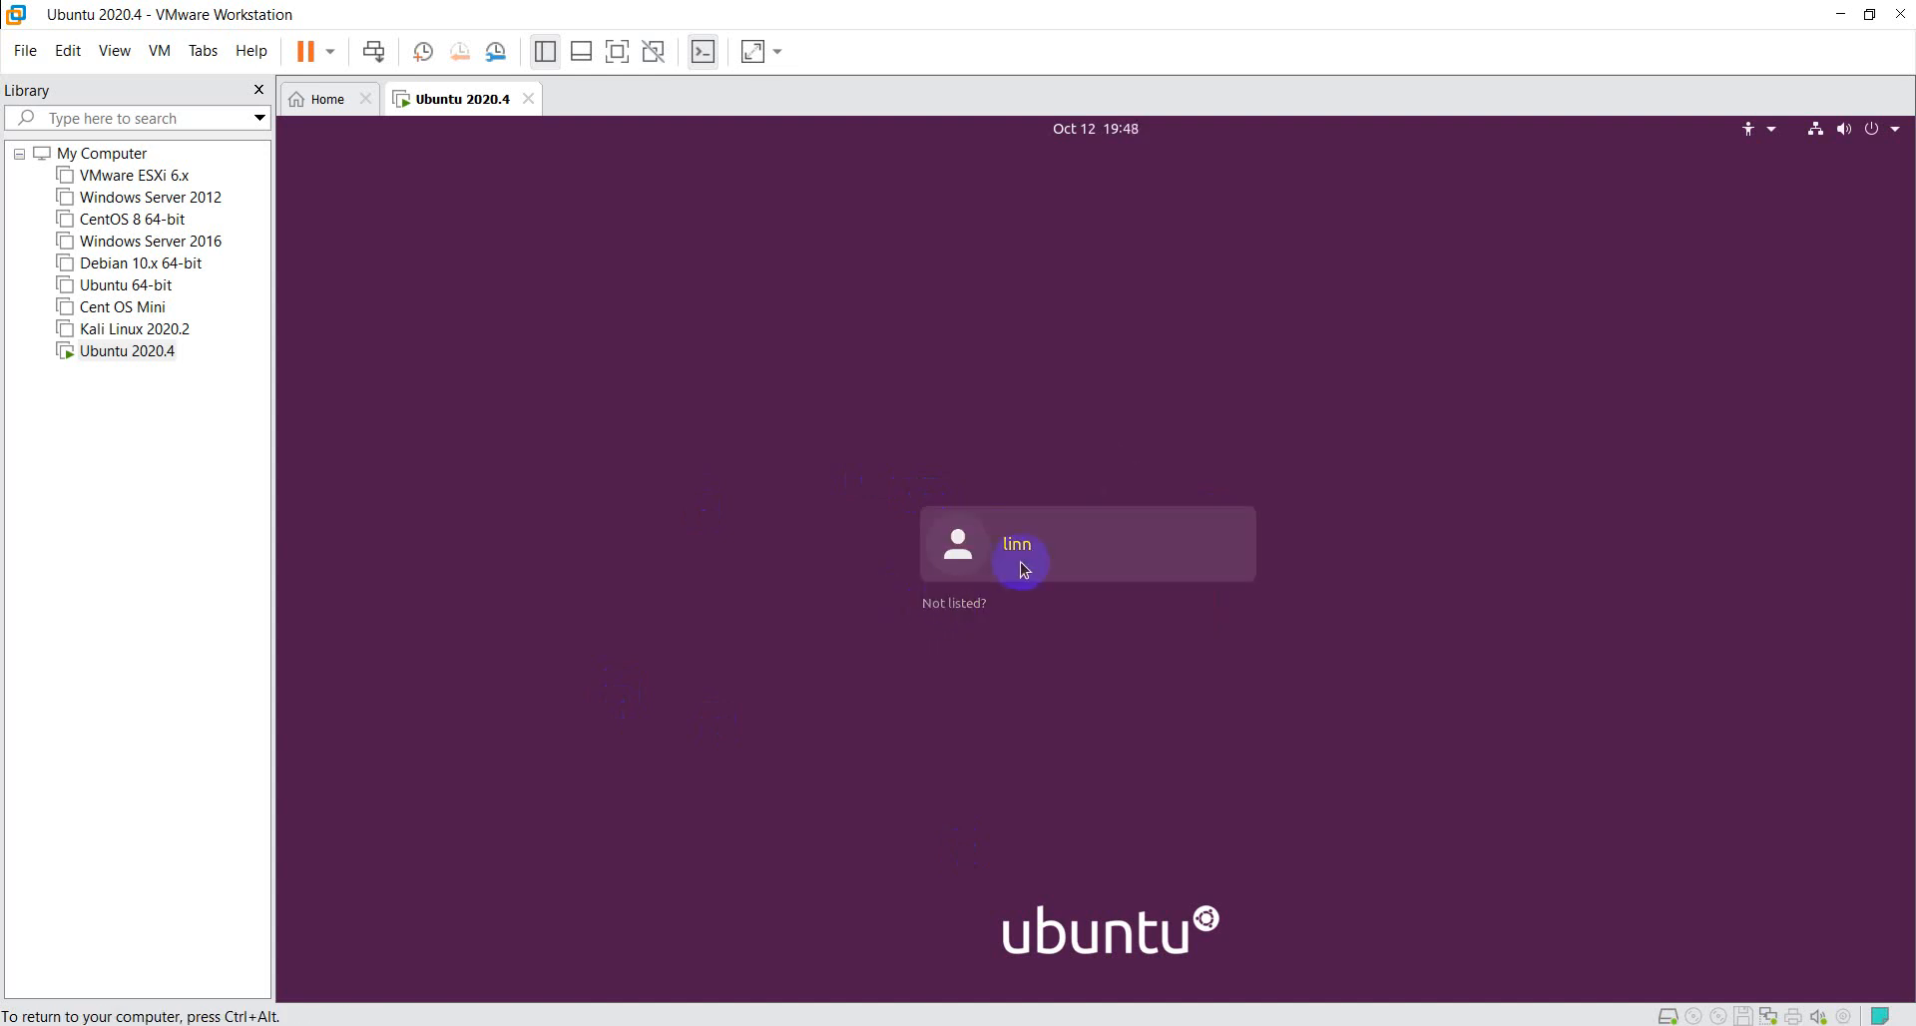
click(983, 608)
click(942, 604)
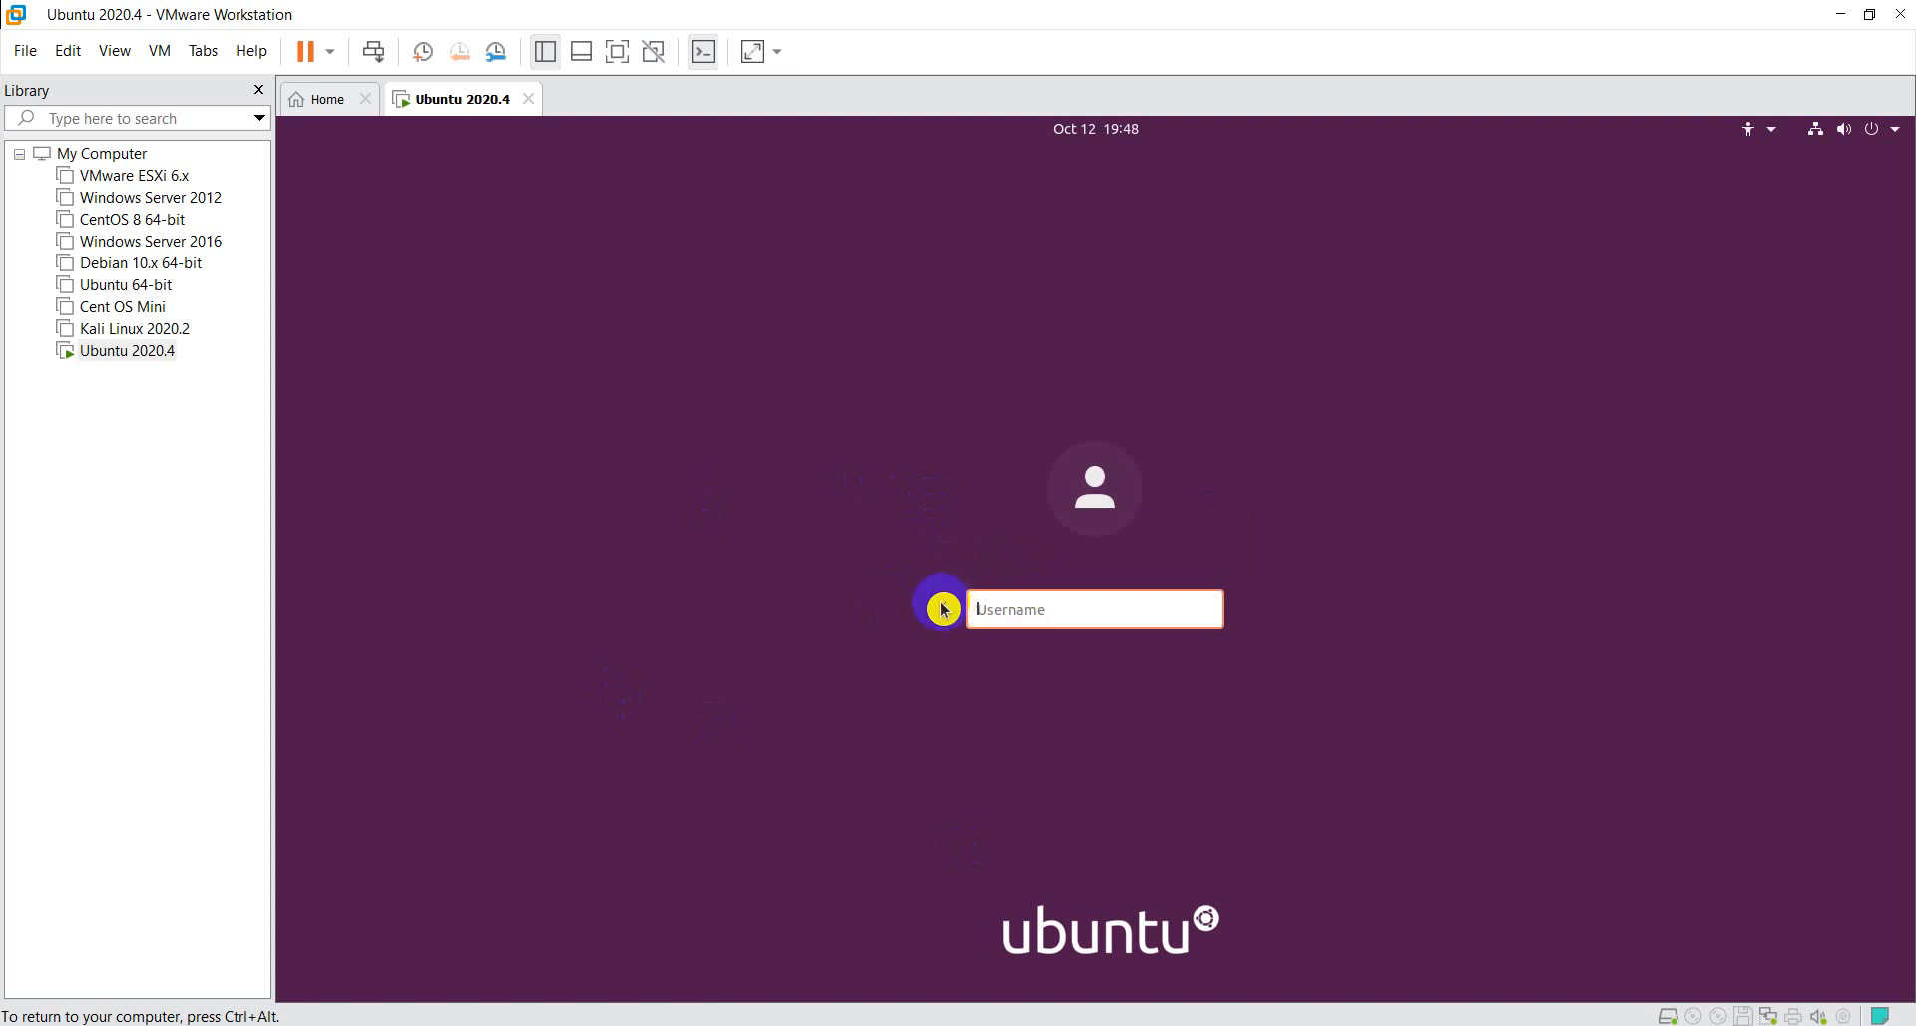
click(943, 605)
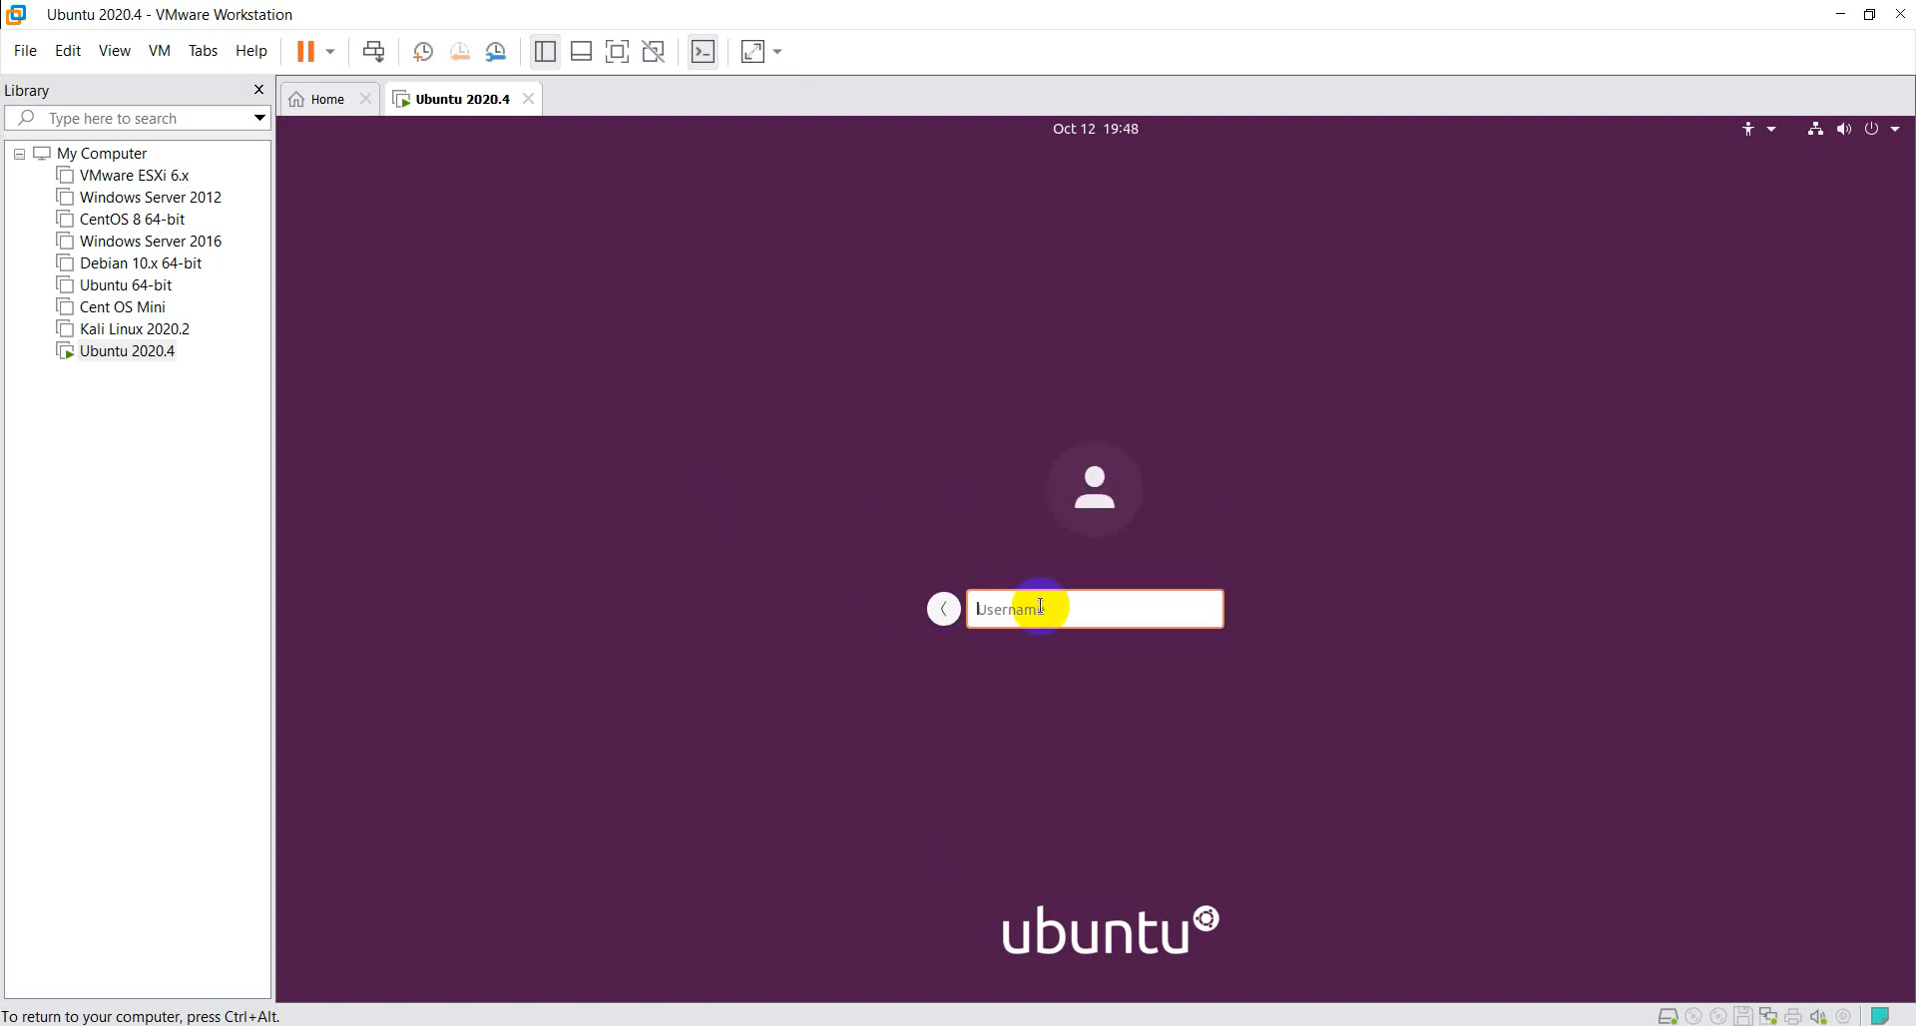
- Log in to Ubuntu through the manual prompt with the account's username and password
text(linn)
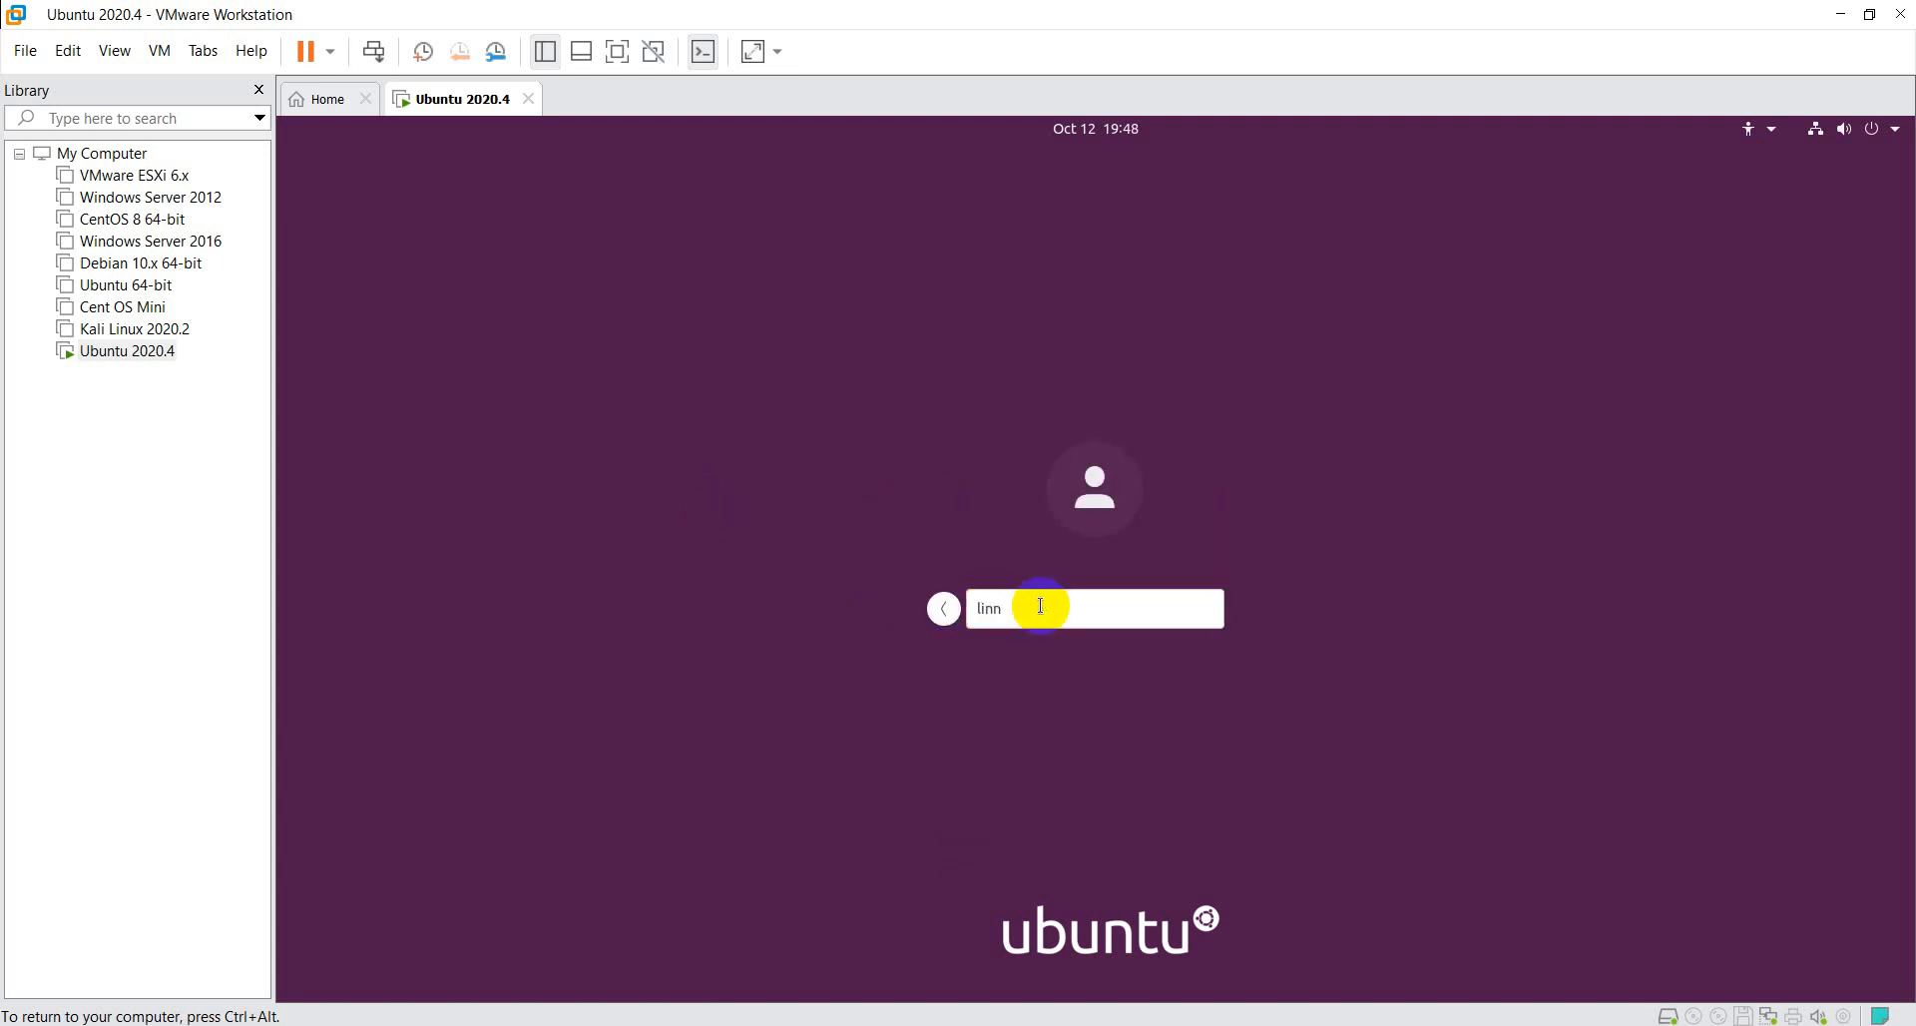
key(Return)
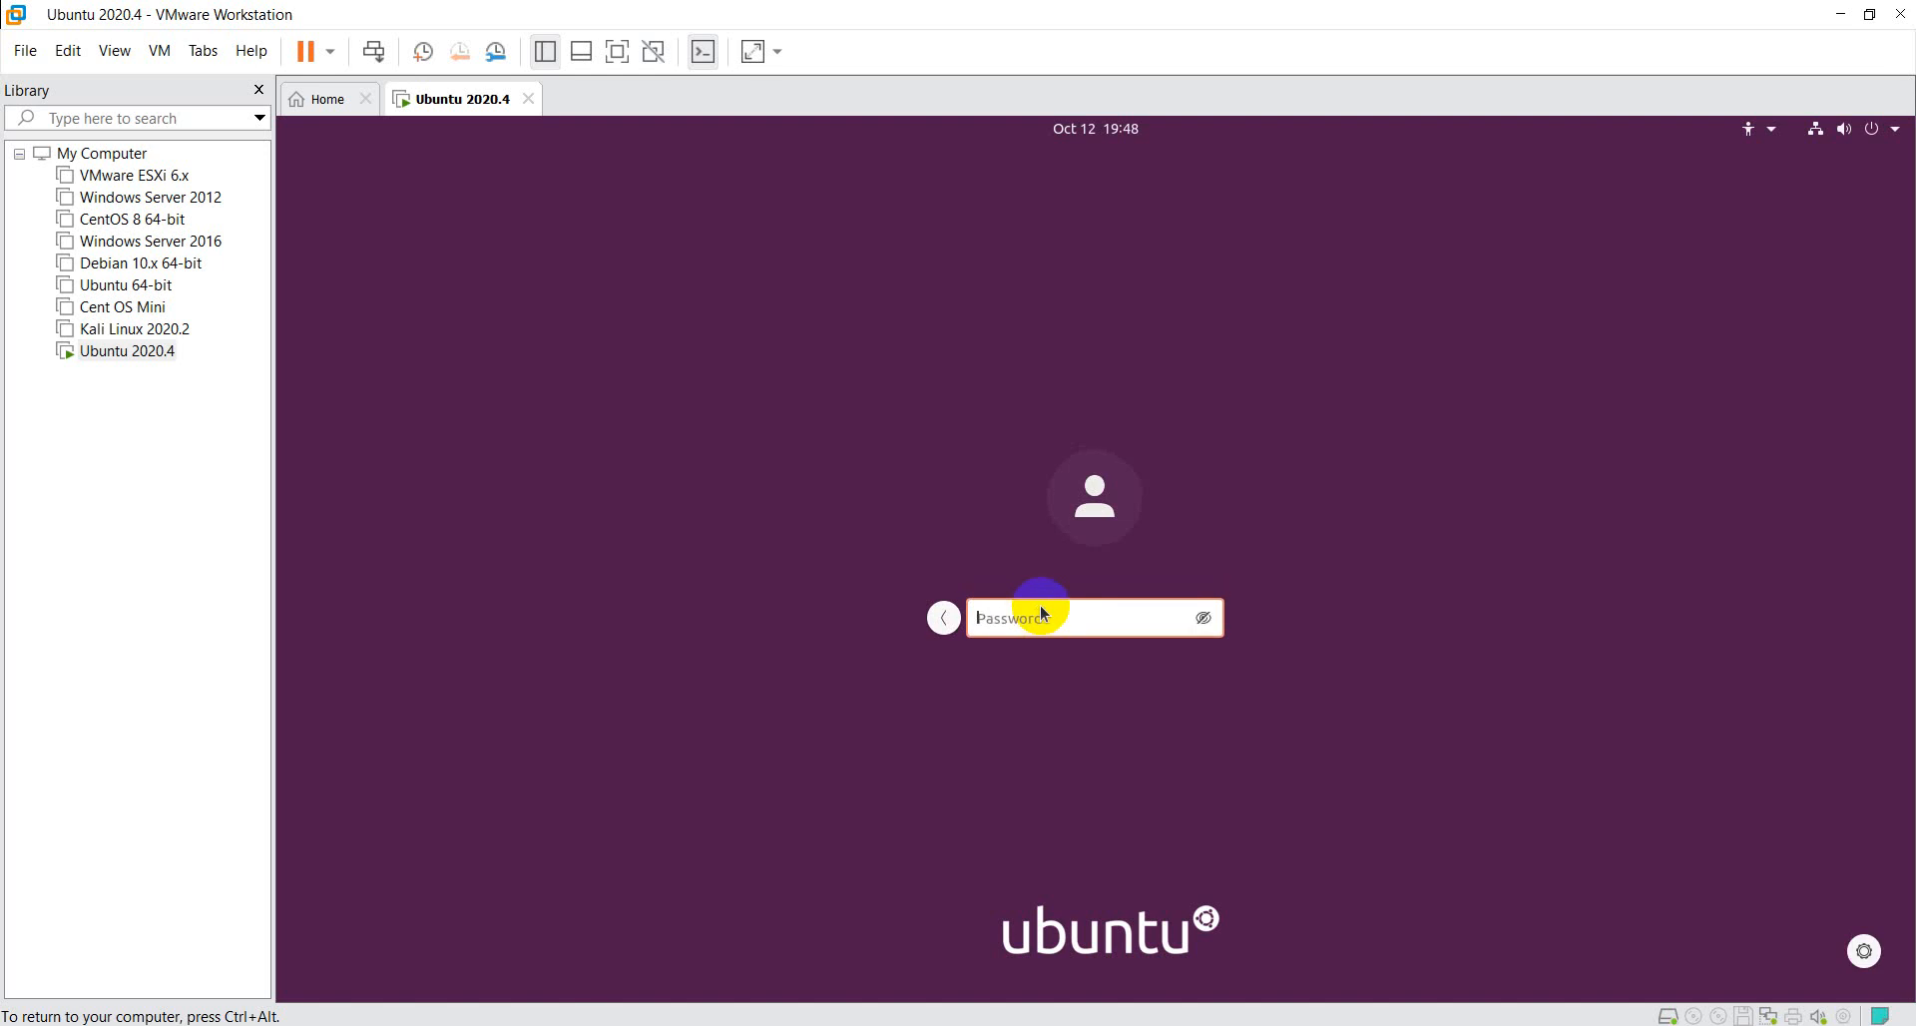
text(linux123)
key(Return)
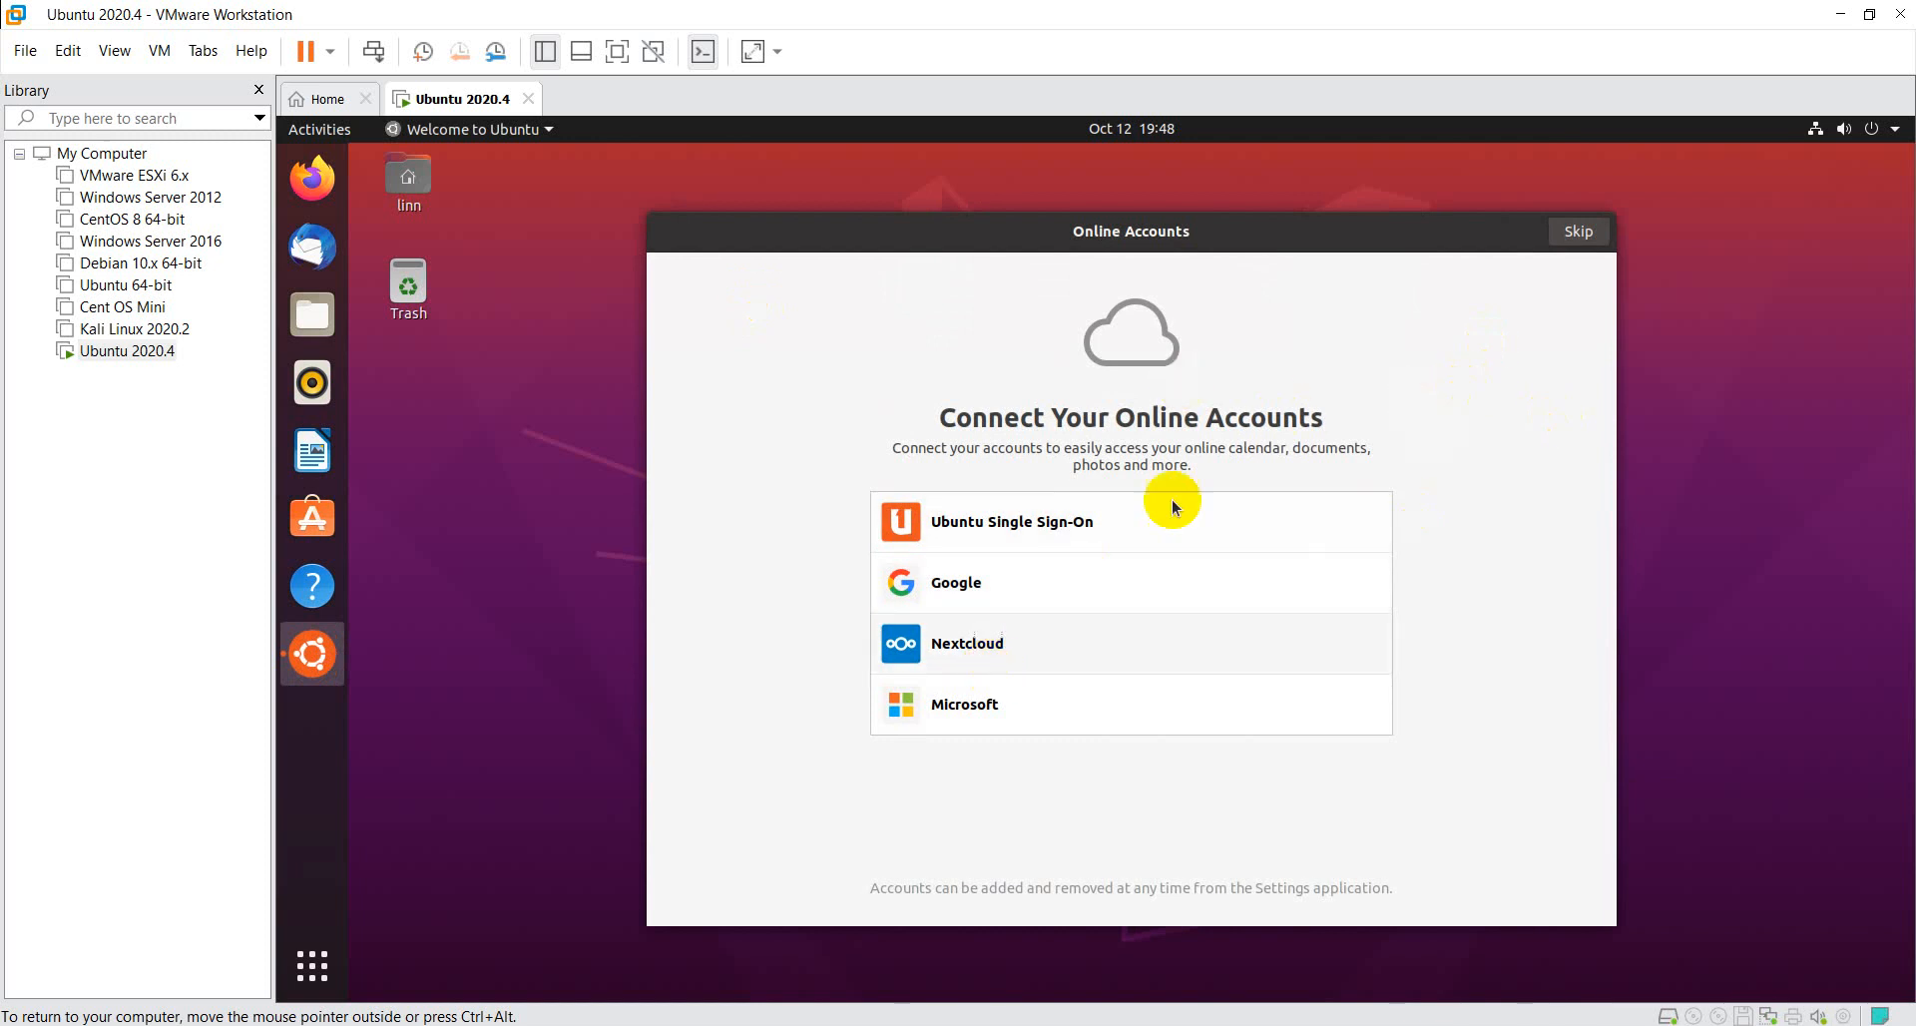
- Complete the Ubuntu welcome setup, skipping online accounts and Livepatch and keeping Yes, send system info to Canonical selected
click(1577, 231)
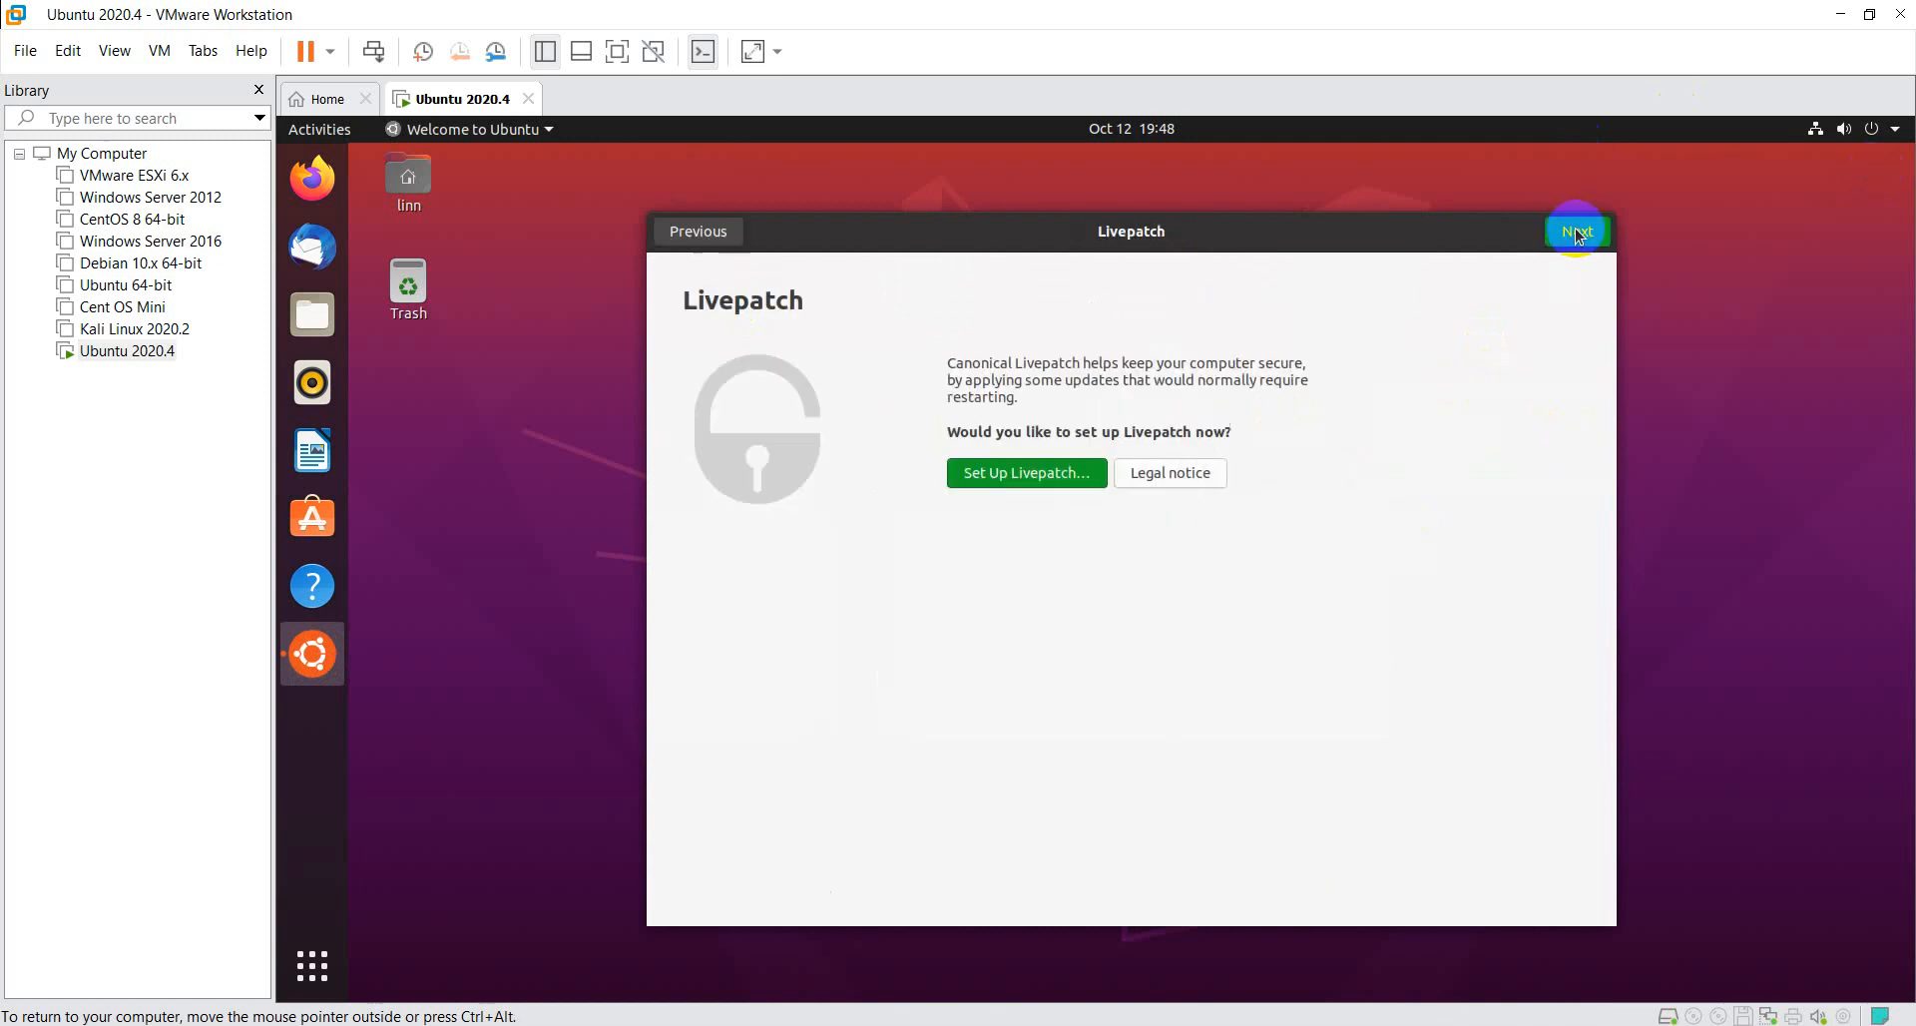
click(1578, 232)
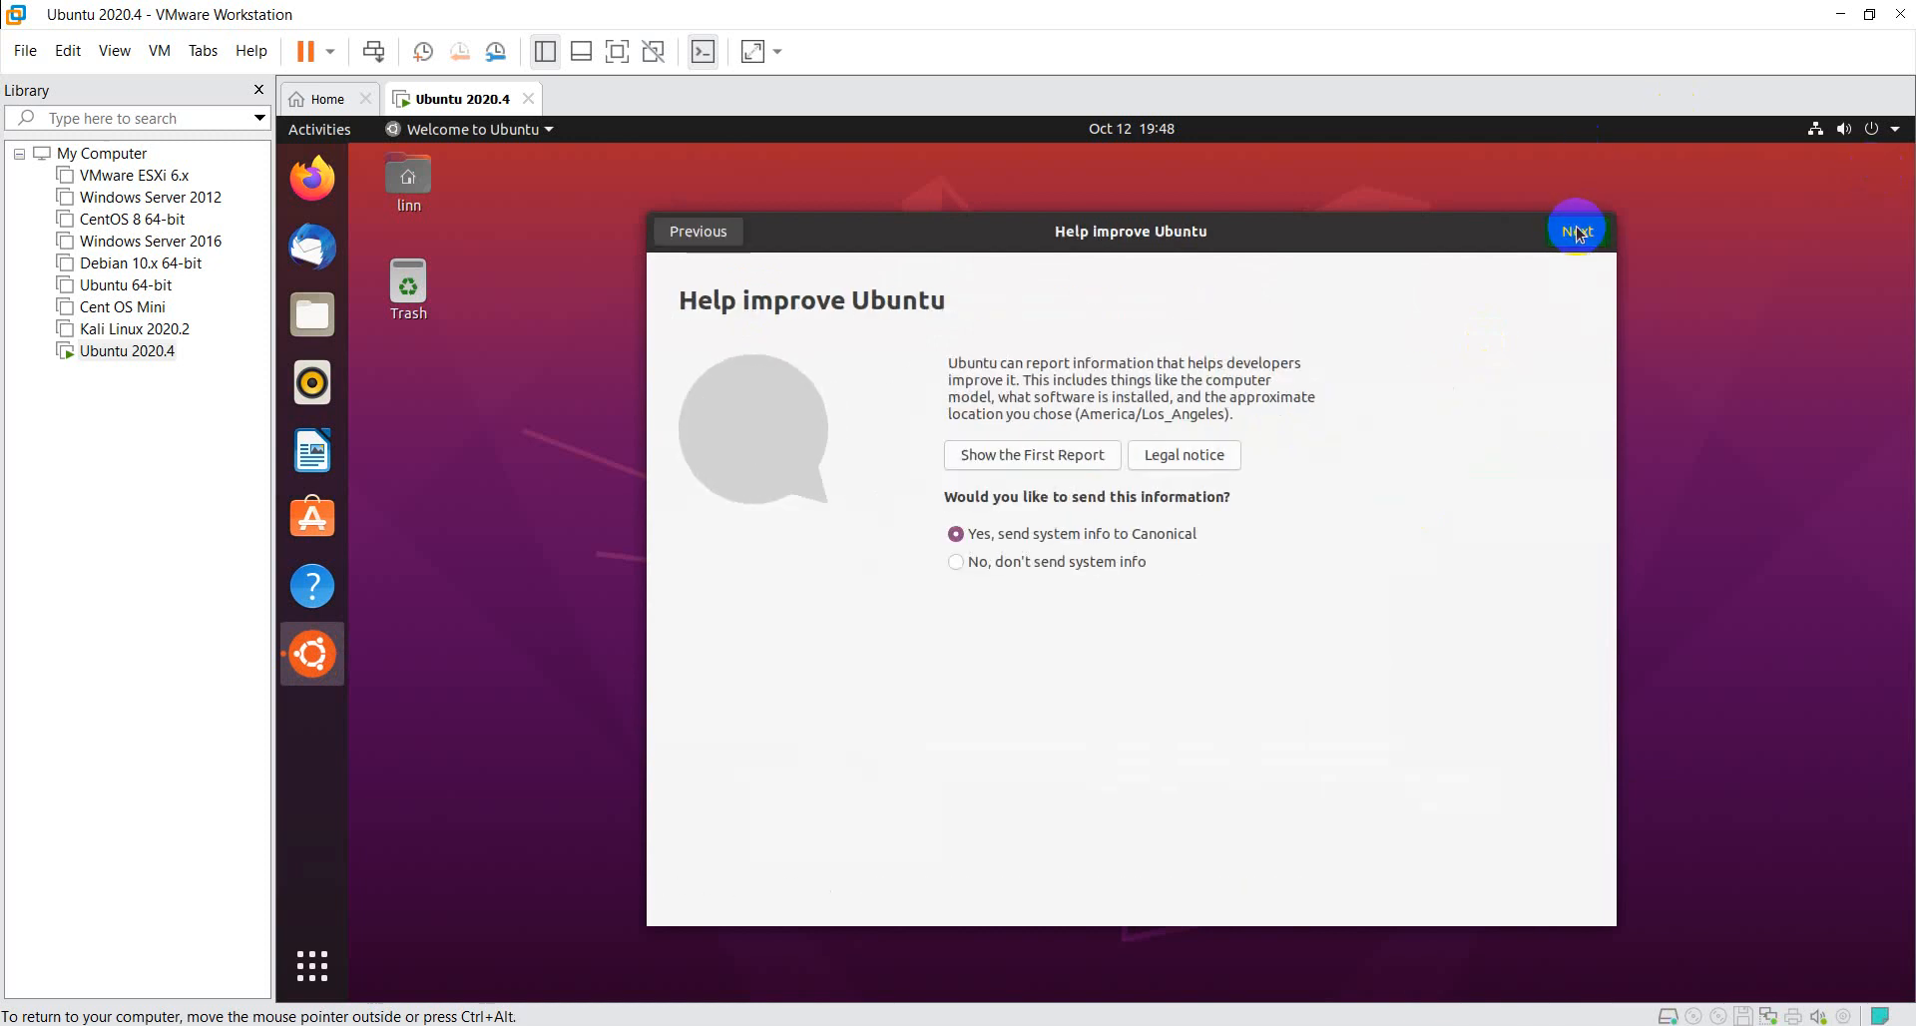
click(1577, 231)
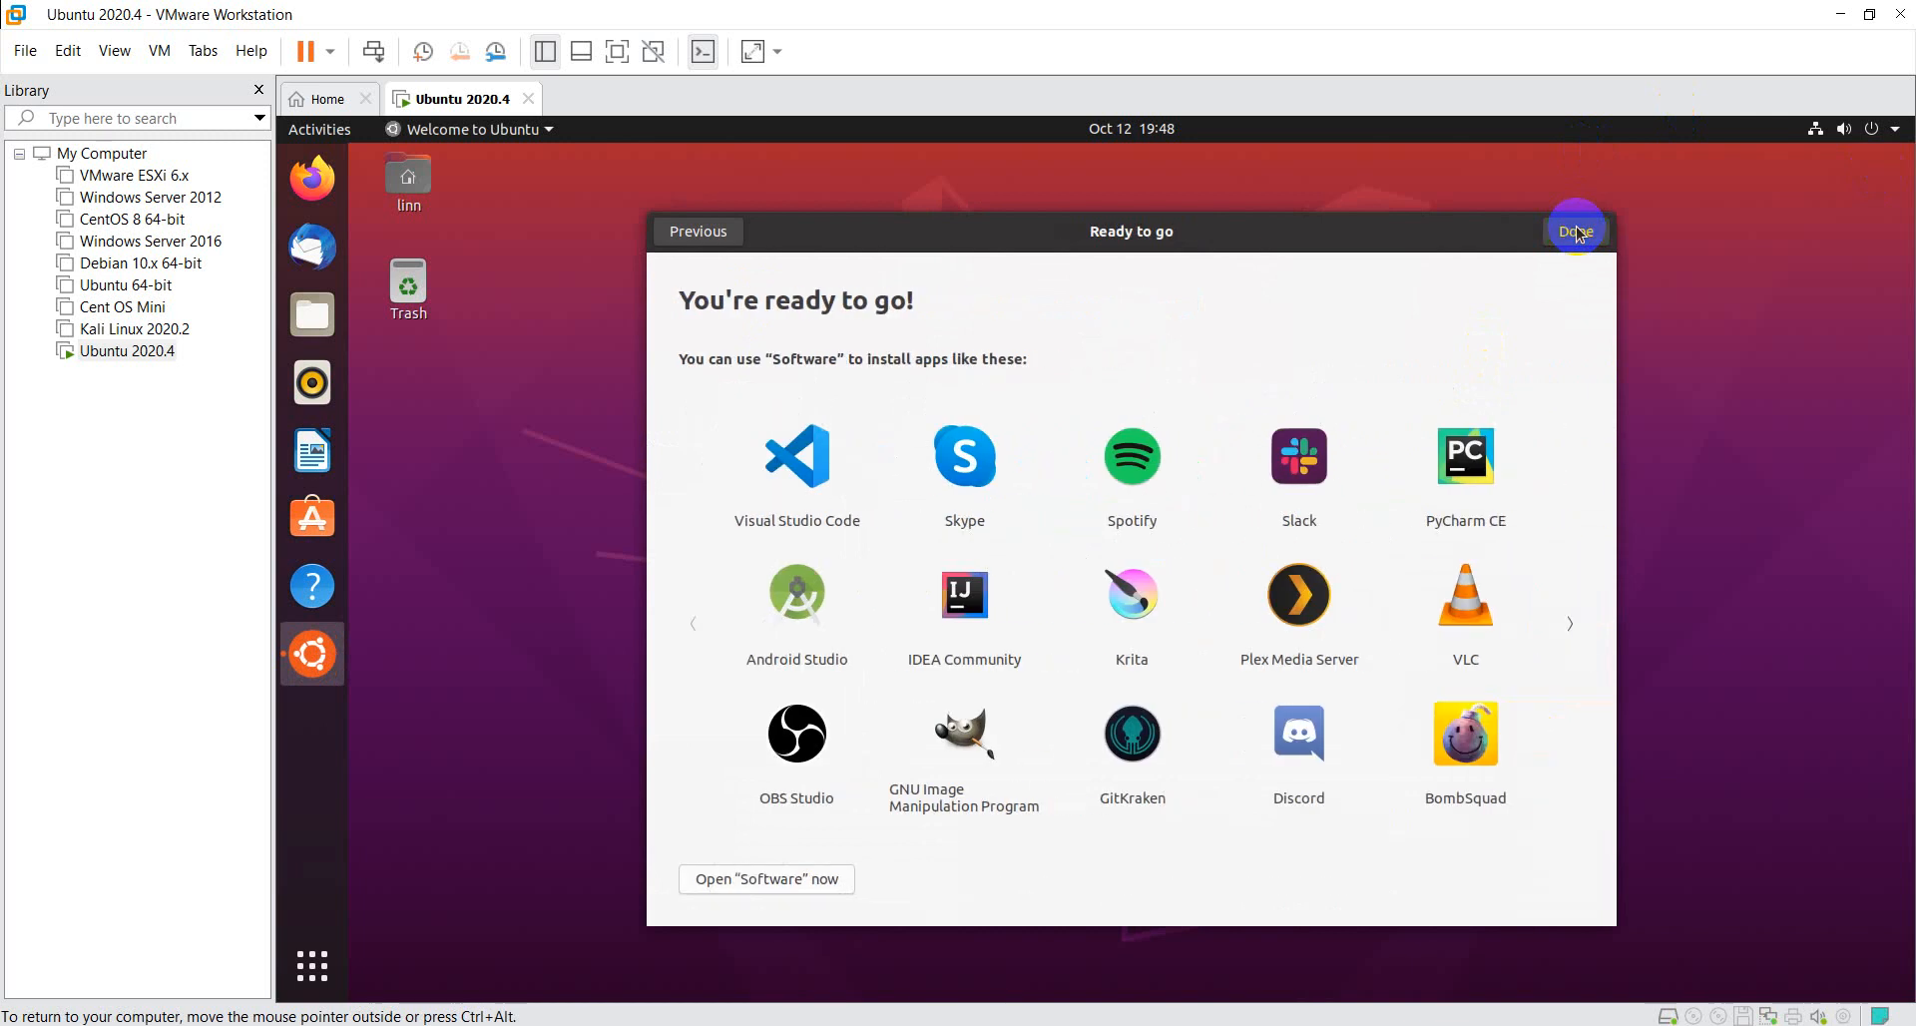
click(1576, 231)
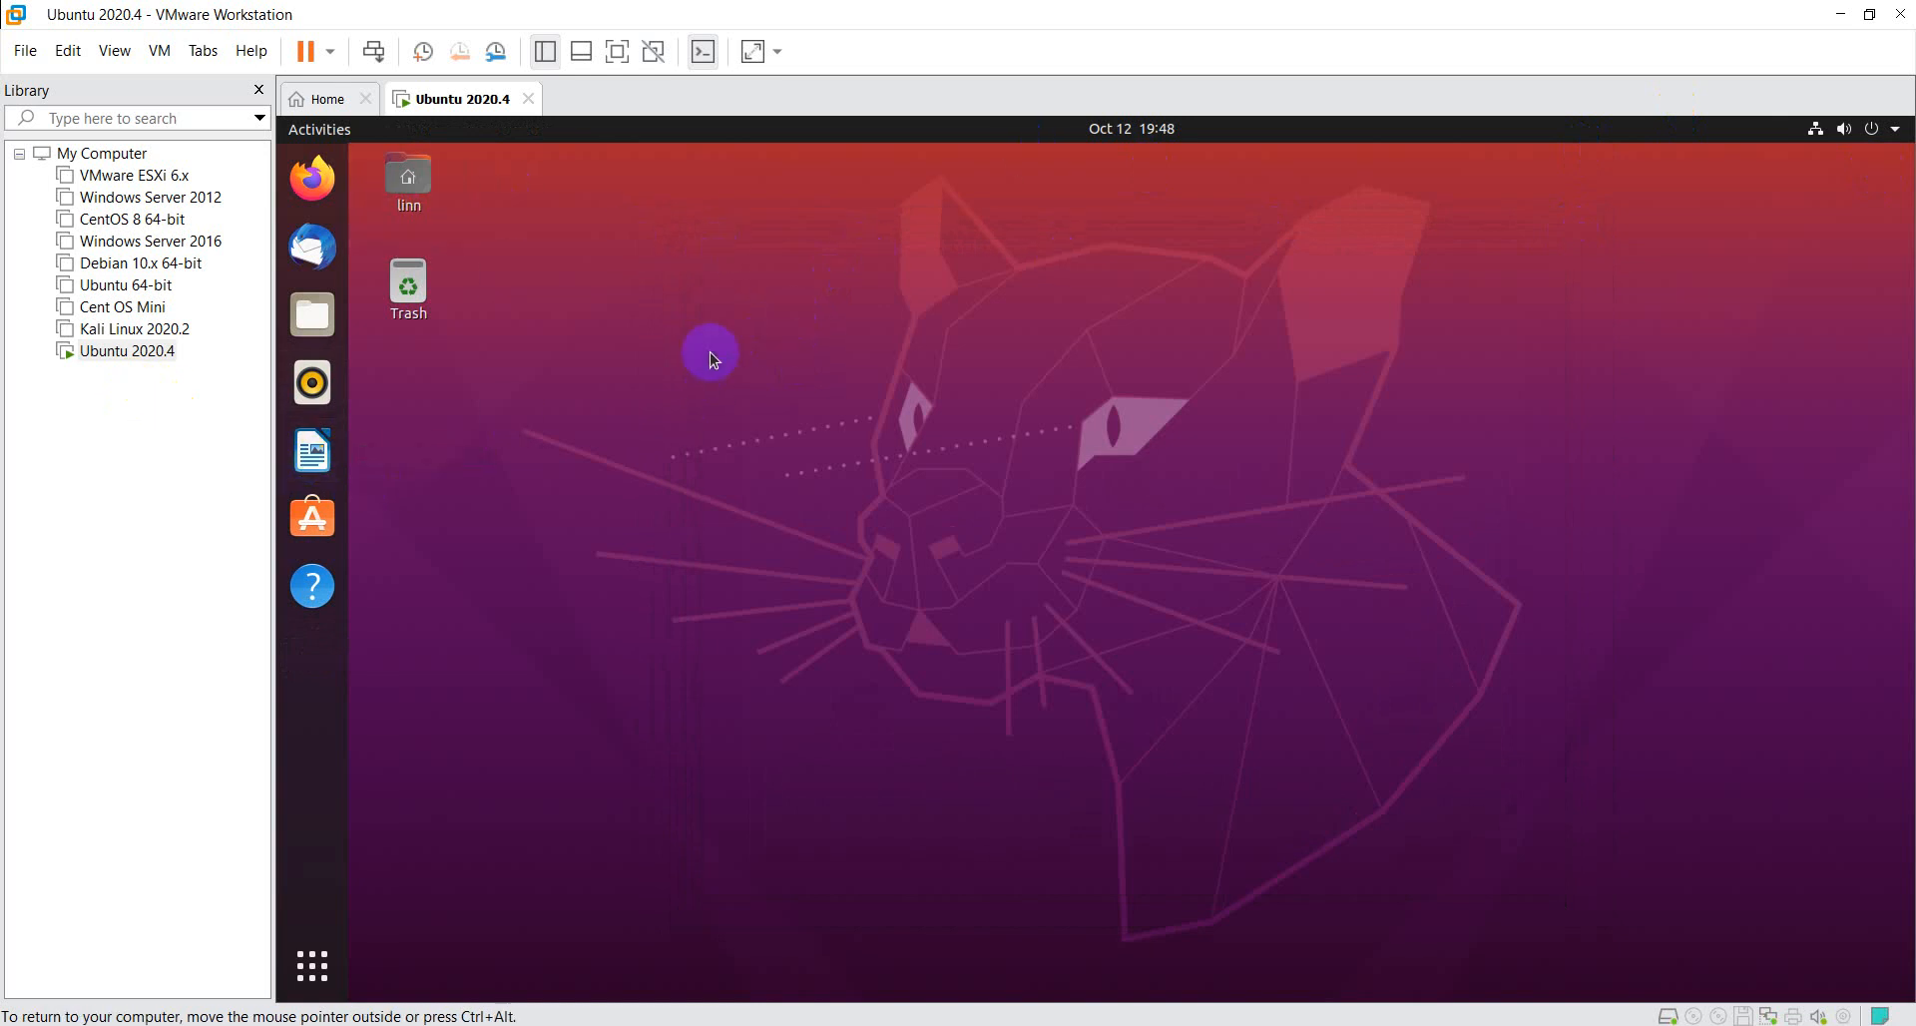
- Look through both pages of installed applications in the Ubuntu application overview and return to the desktop
click(304, 983)
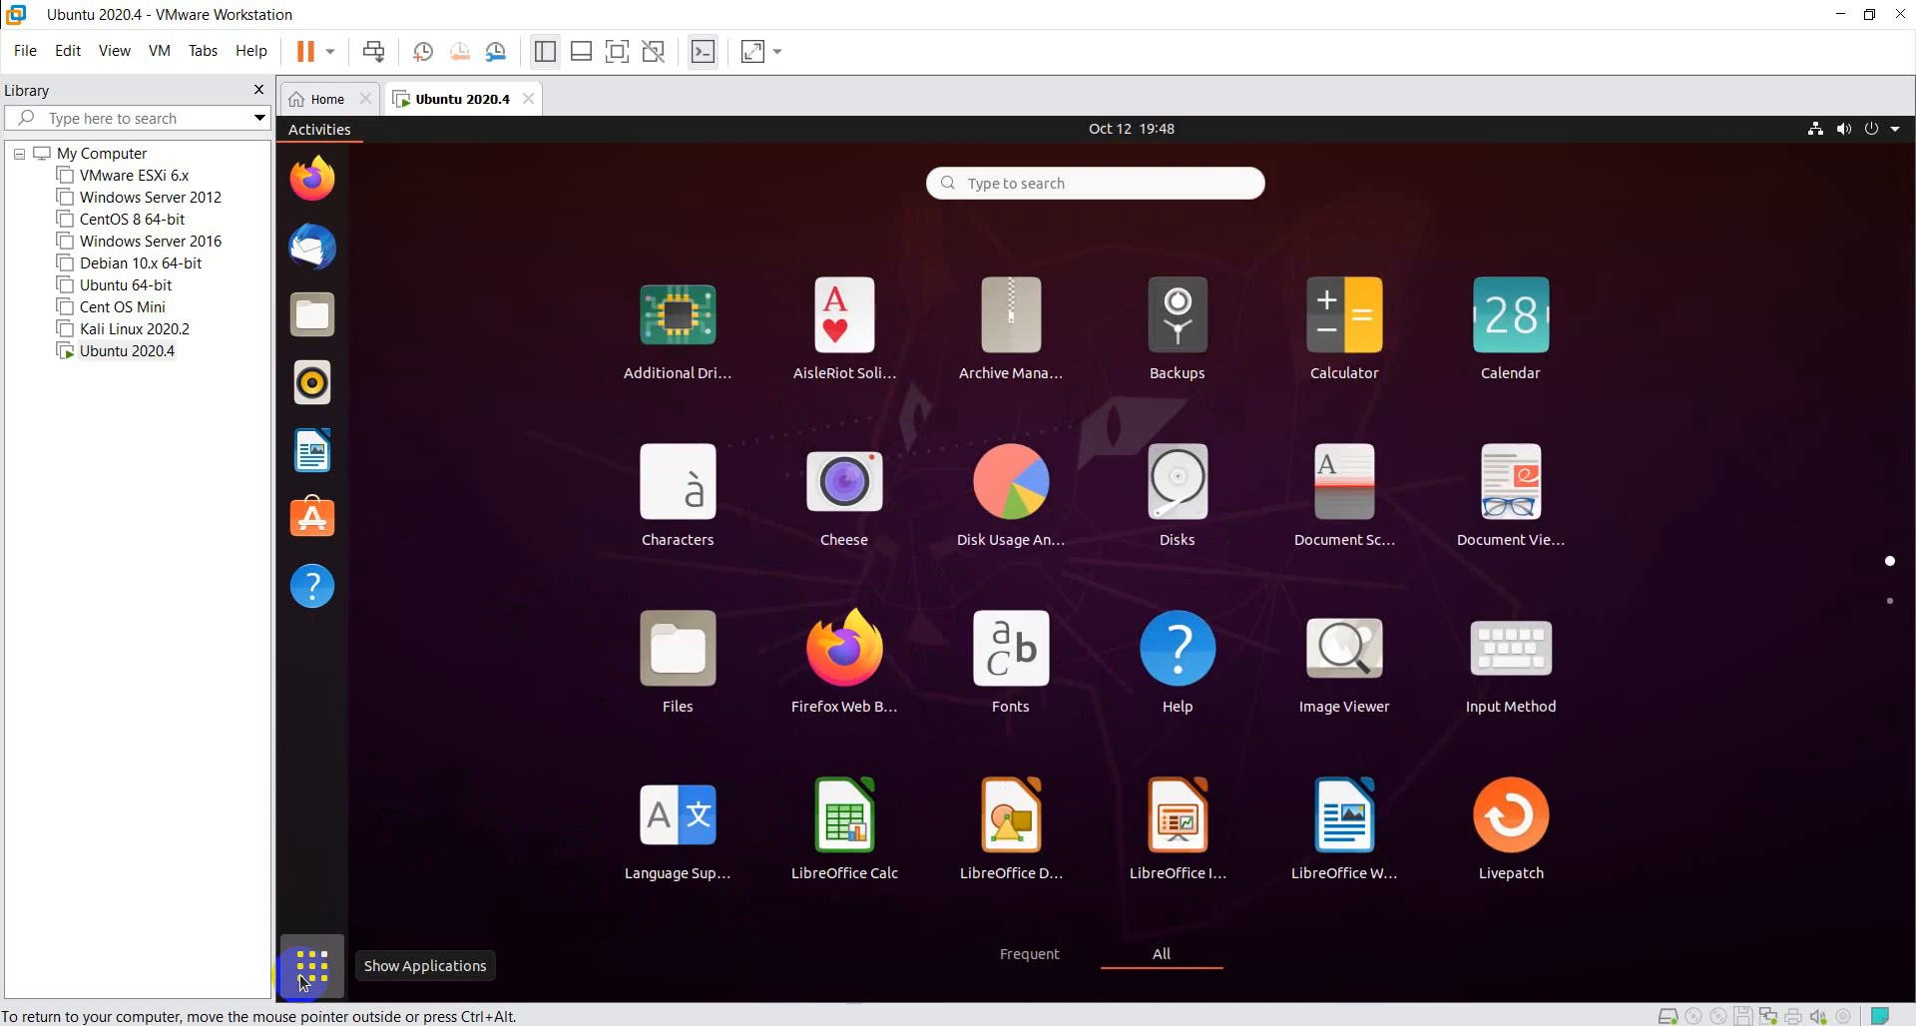
scroll(1016, 763, down, 1)
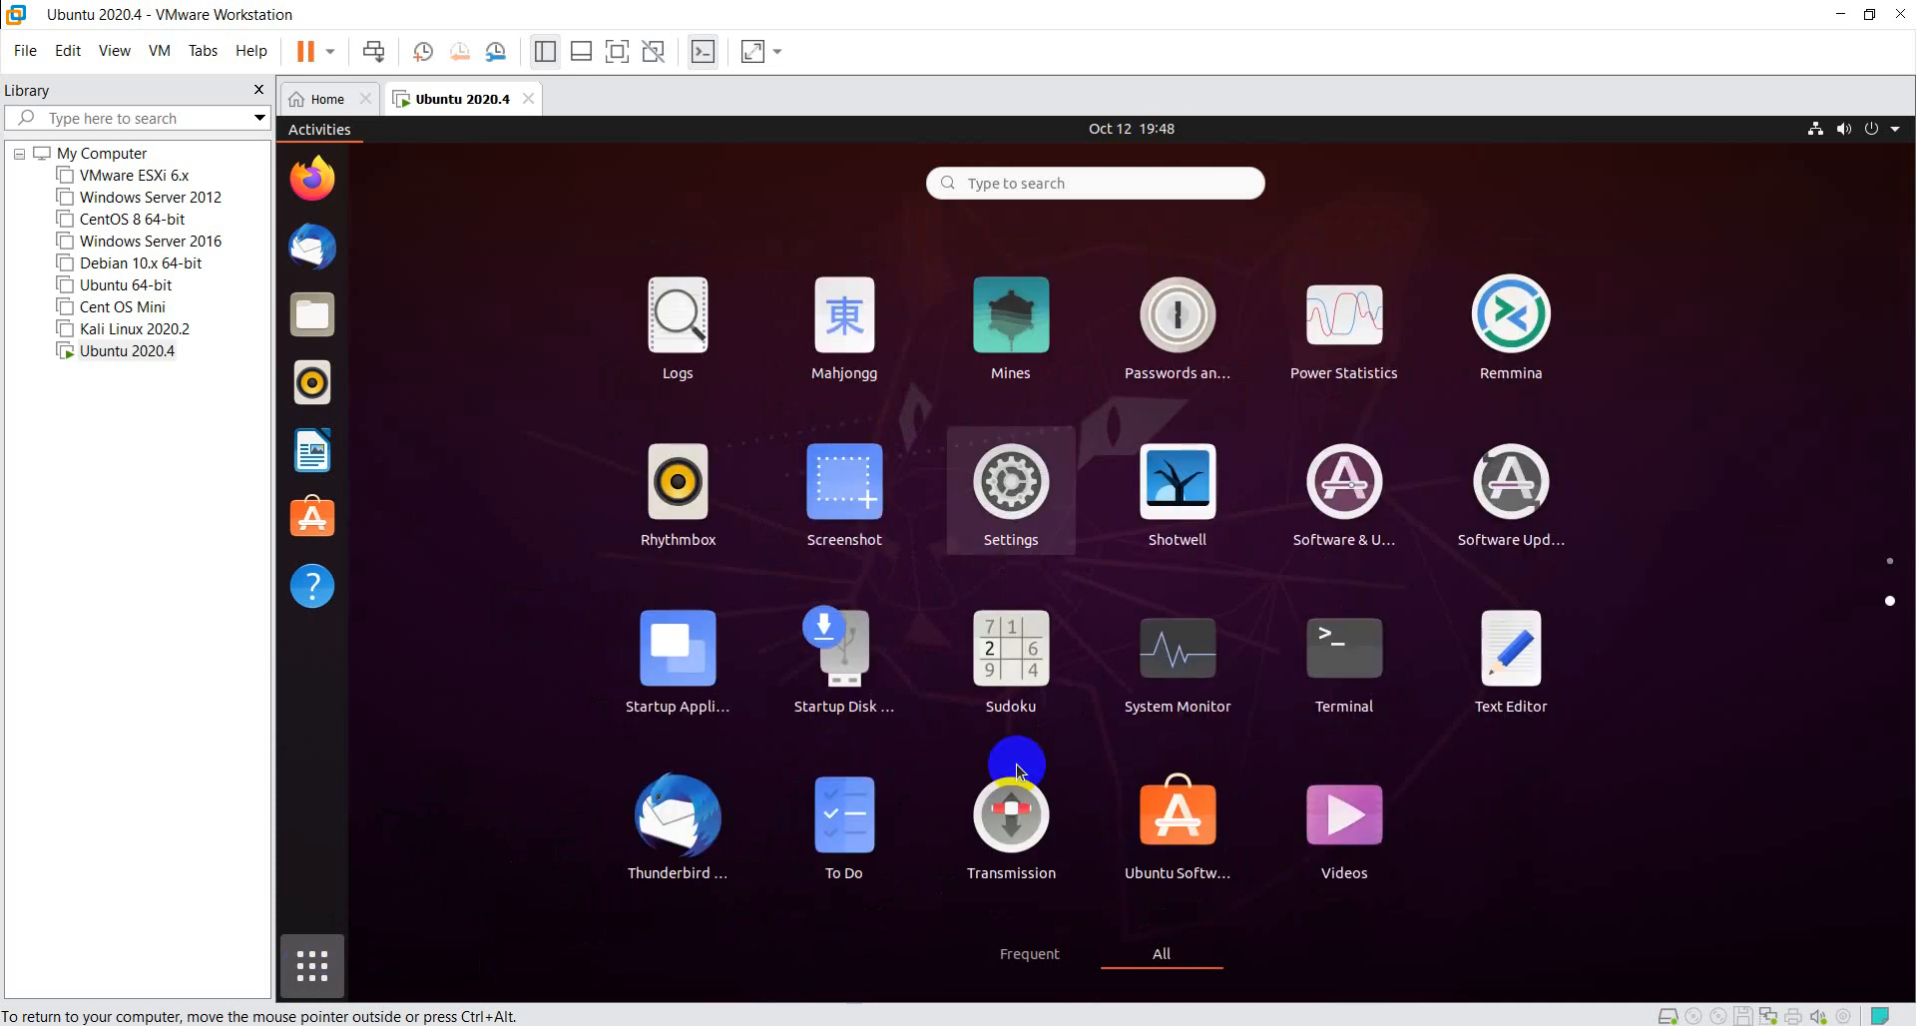
scroll(1018, 770, up, 1)
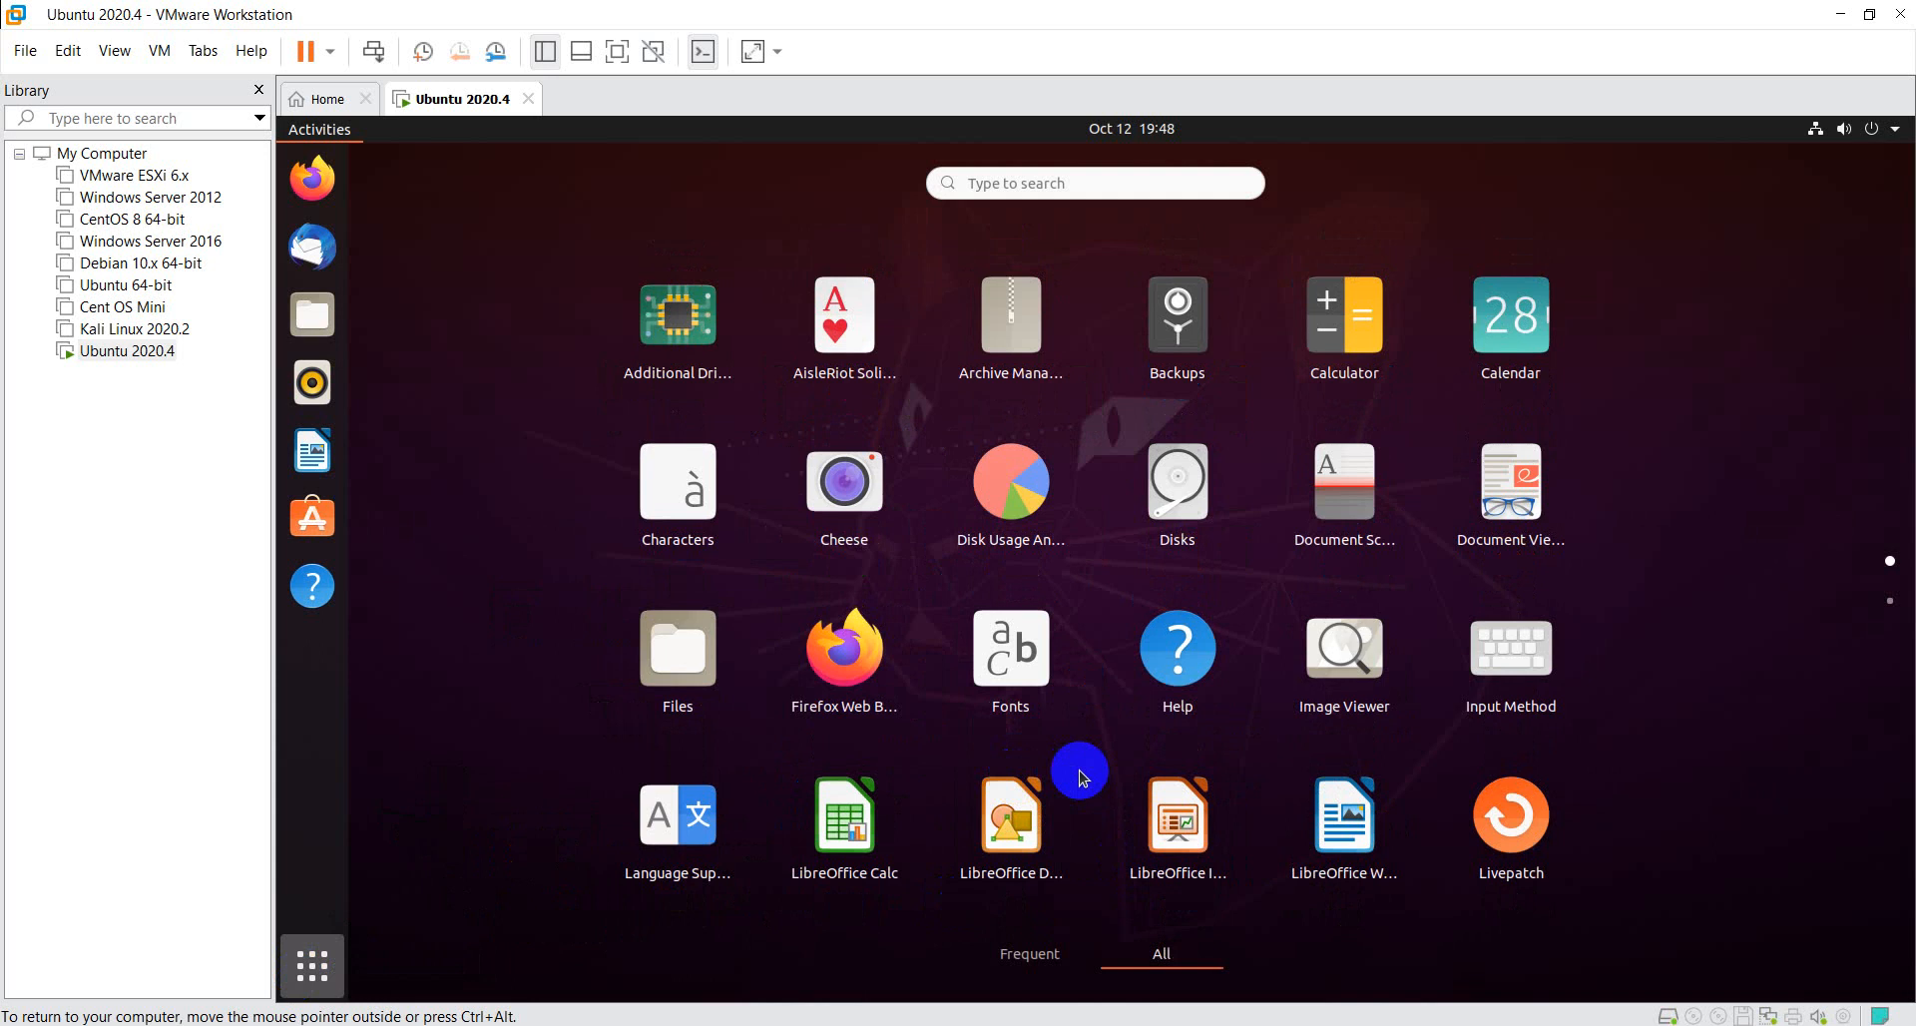
click(318, 967)
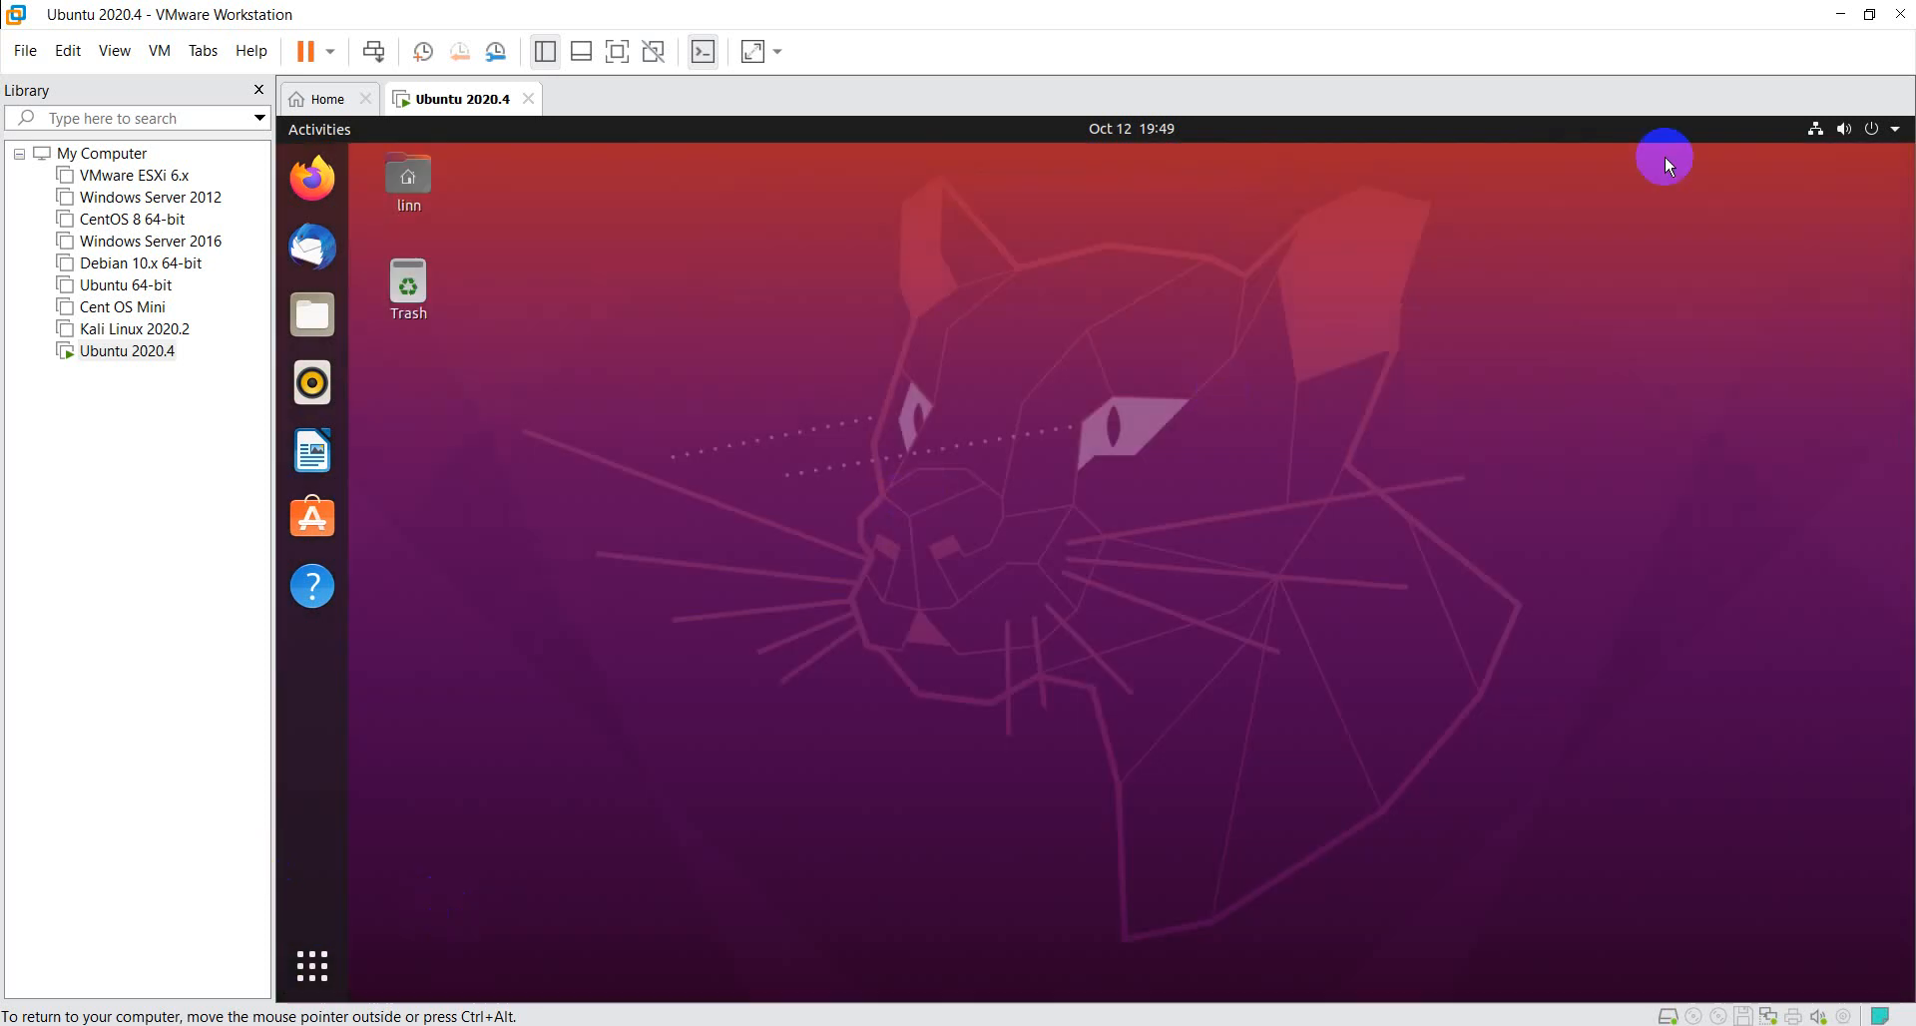
- Check Ubuntu's system menu with its network, settings and power entries, and open VMware's power options for the Ubuntu 2020.4 guest
click(1876, 129)
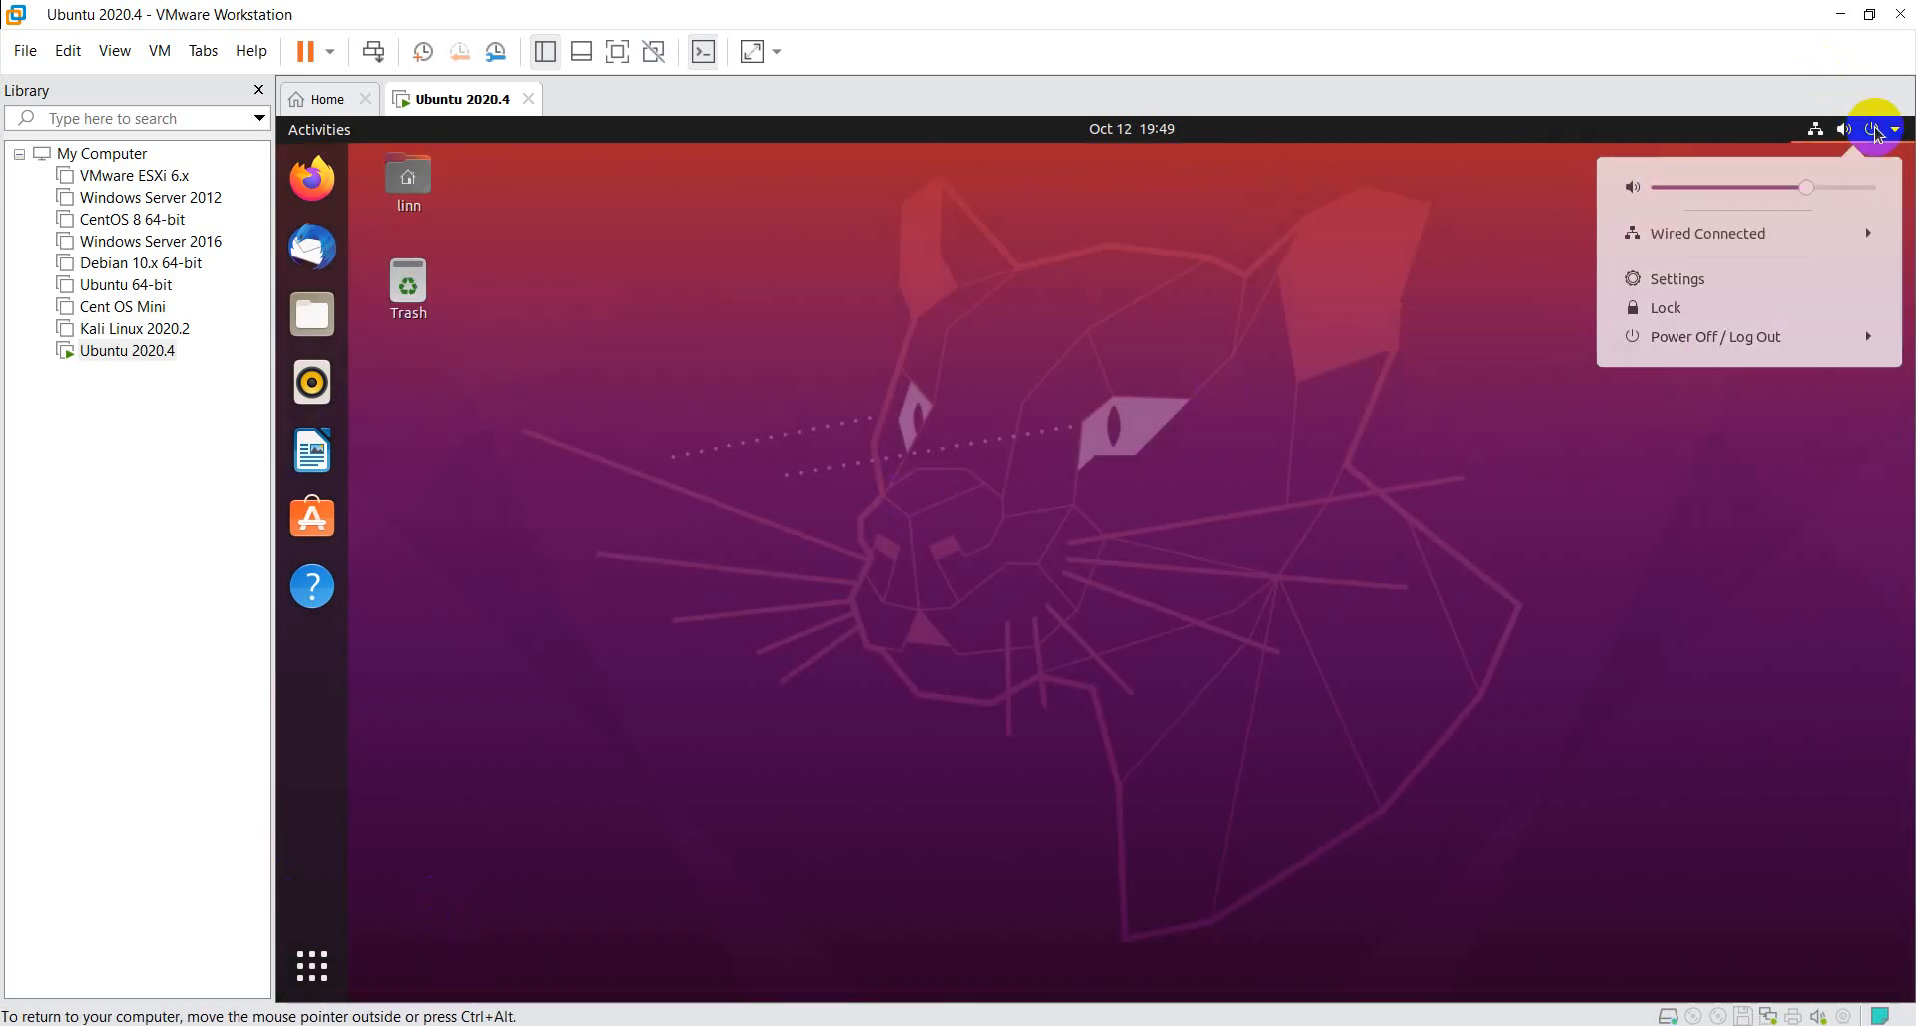
click(1080, 485)
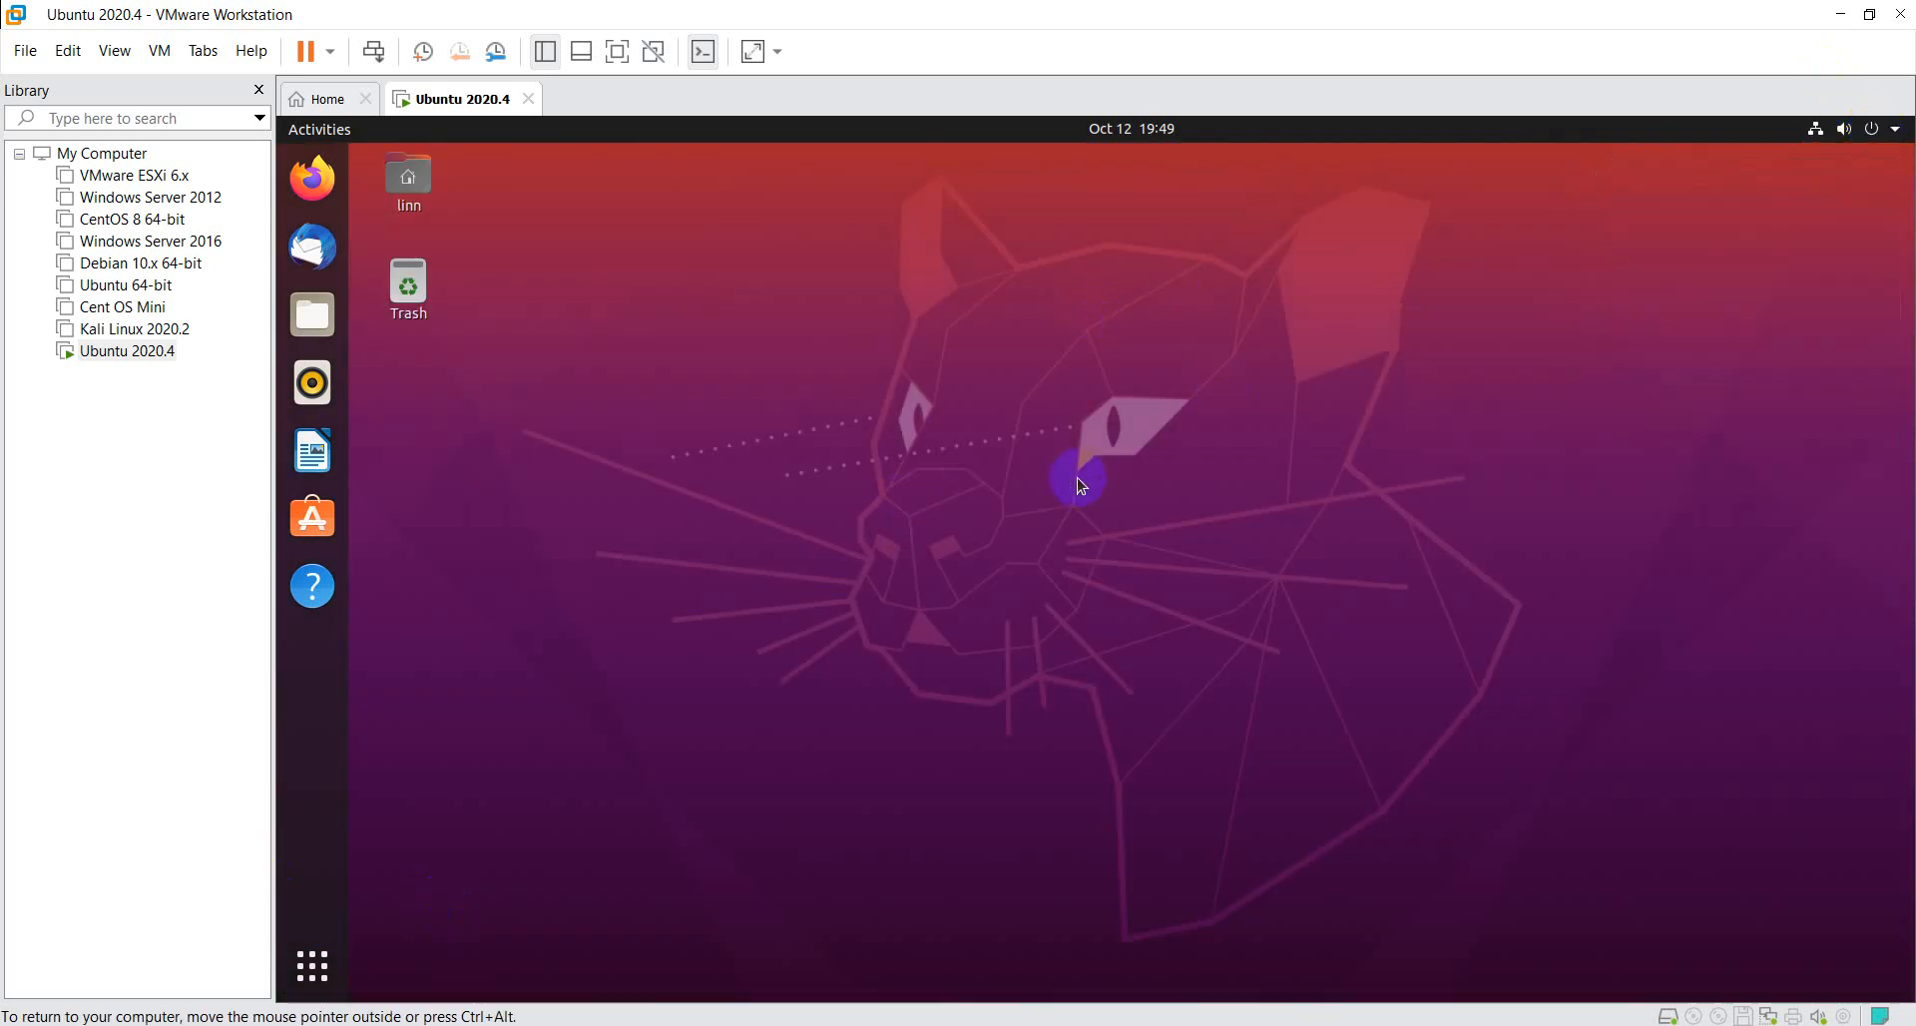
click(337, 54)
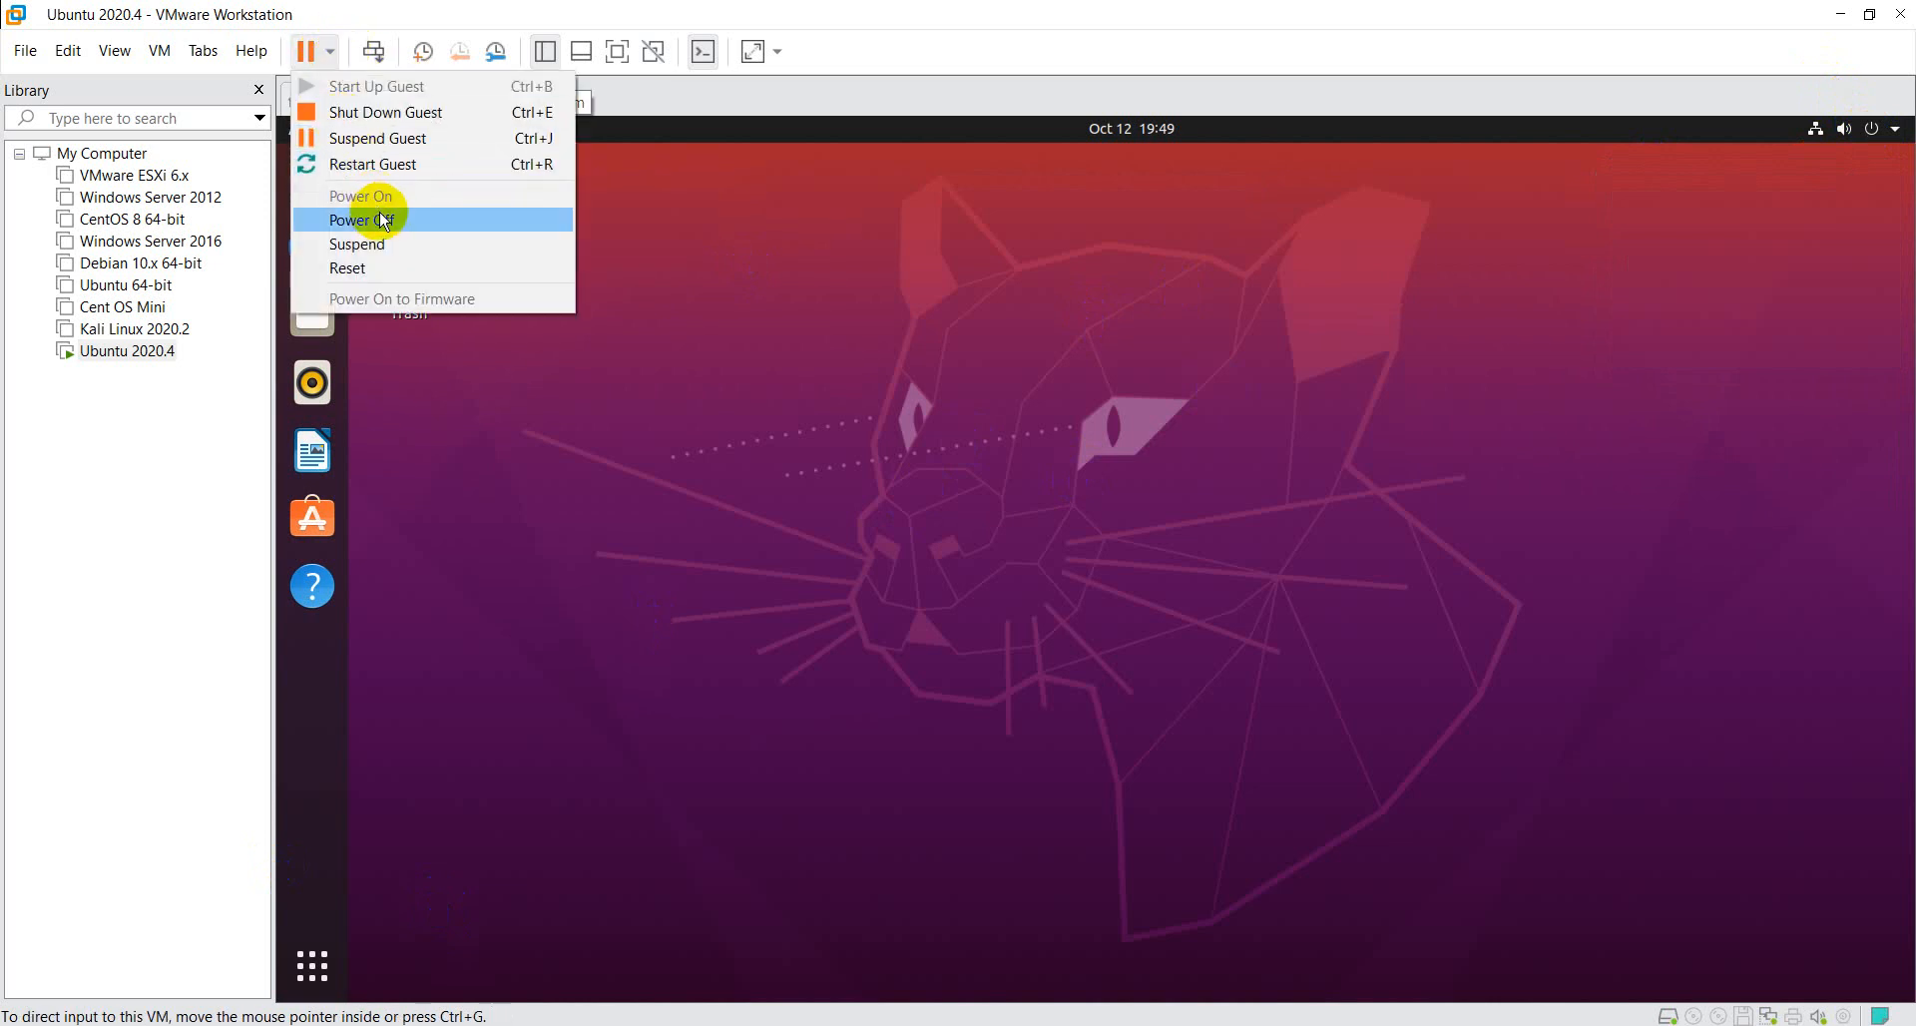